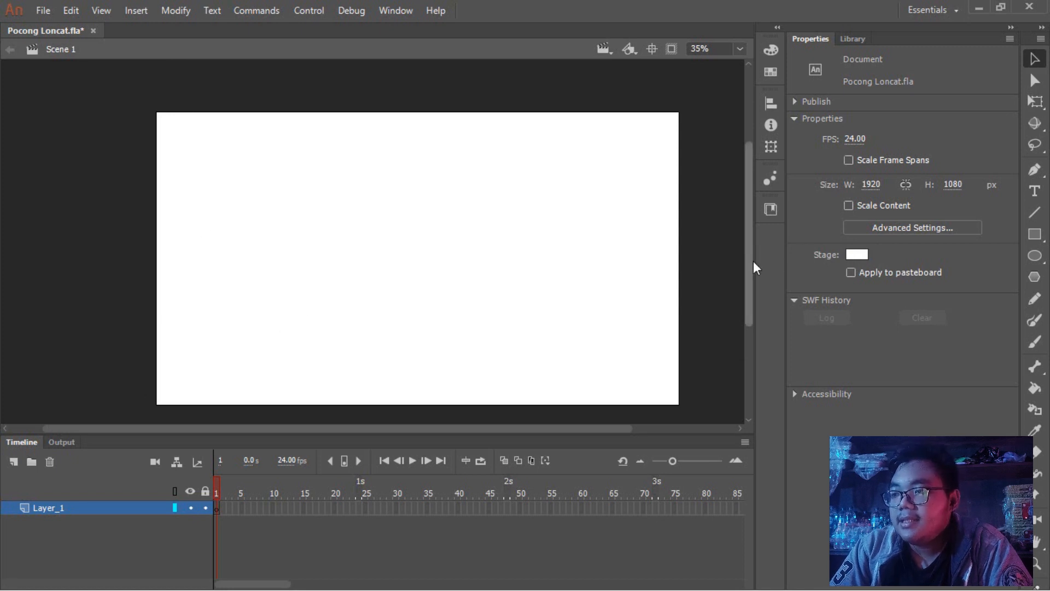
Step: Change the stage background colour to black
left_click(859, 255)
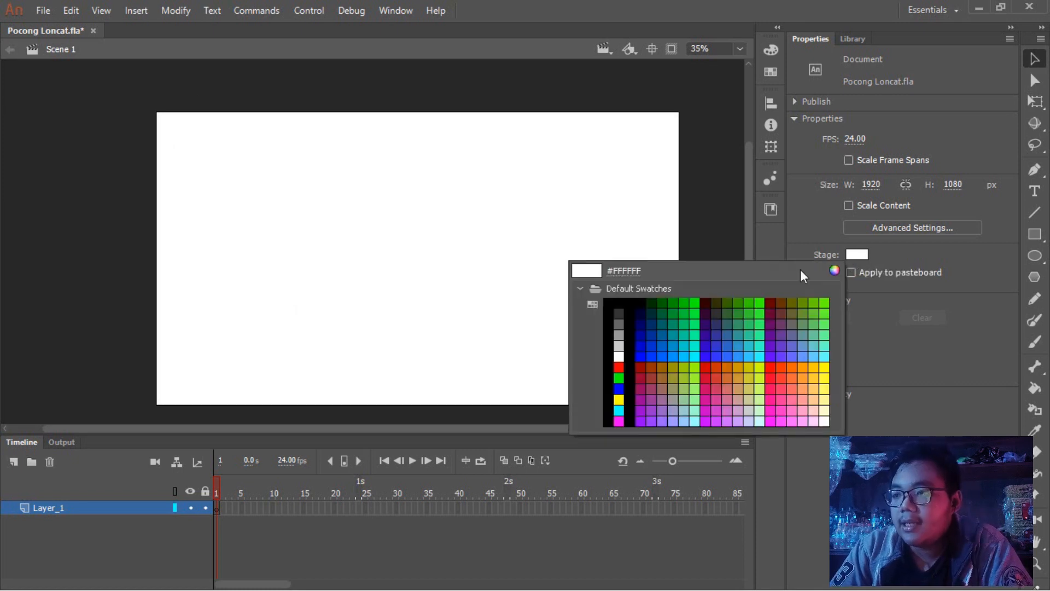
left_click(629, 314)
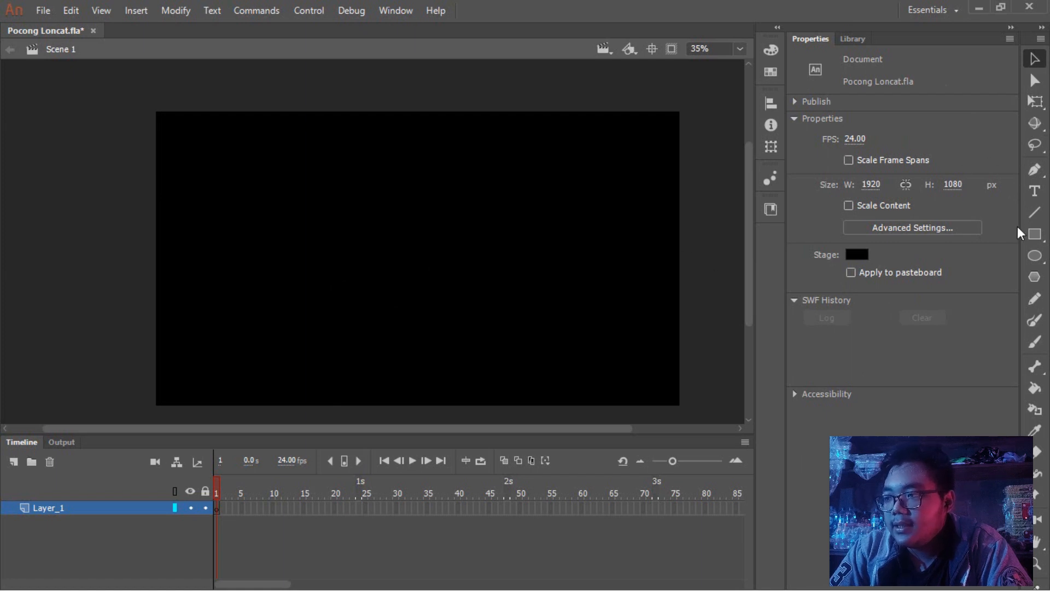
Step: Draw a light grey (#CCCCCC) oval without a stroke, about 143 by 174 px, in the upper part of the stage
left_click(1038, 265)
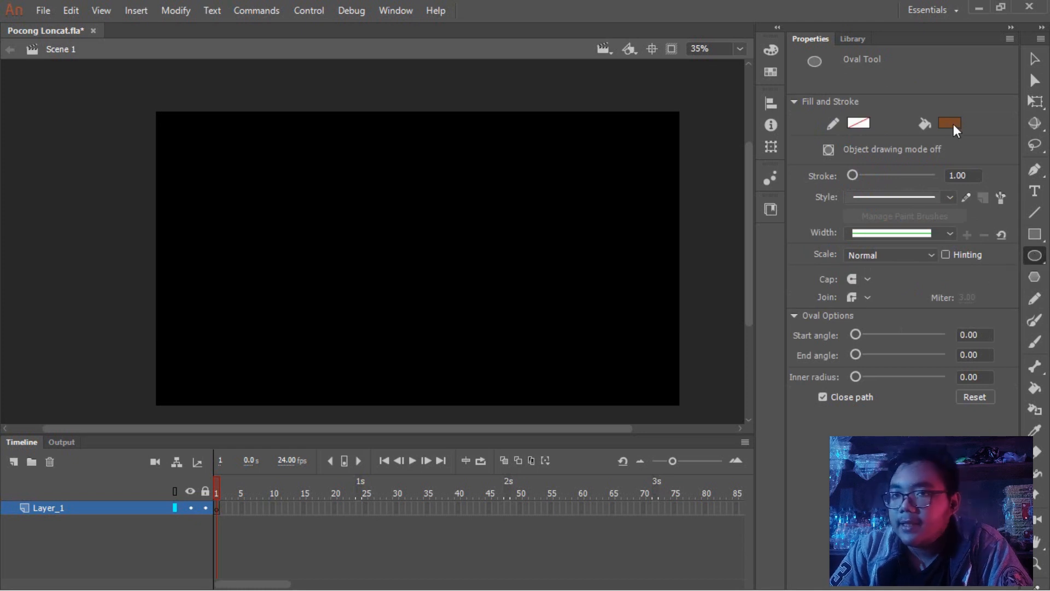
left_click(859, 123)
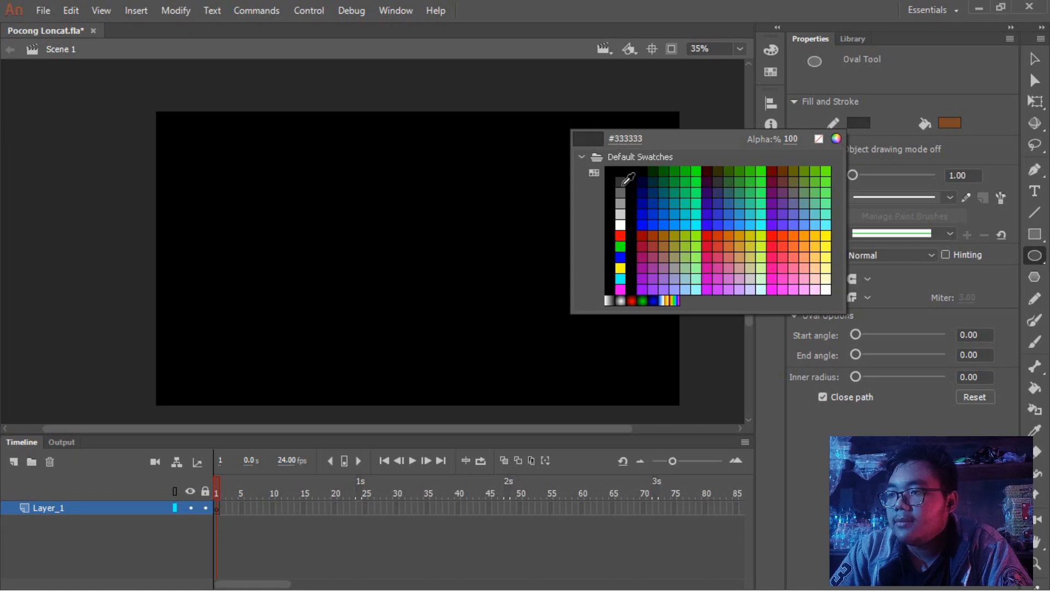
left_click(819, 140)
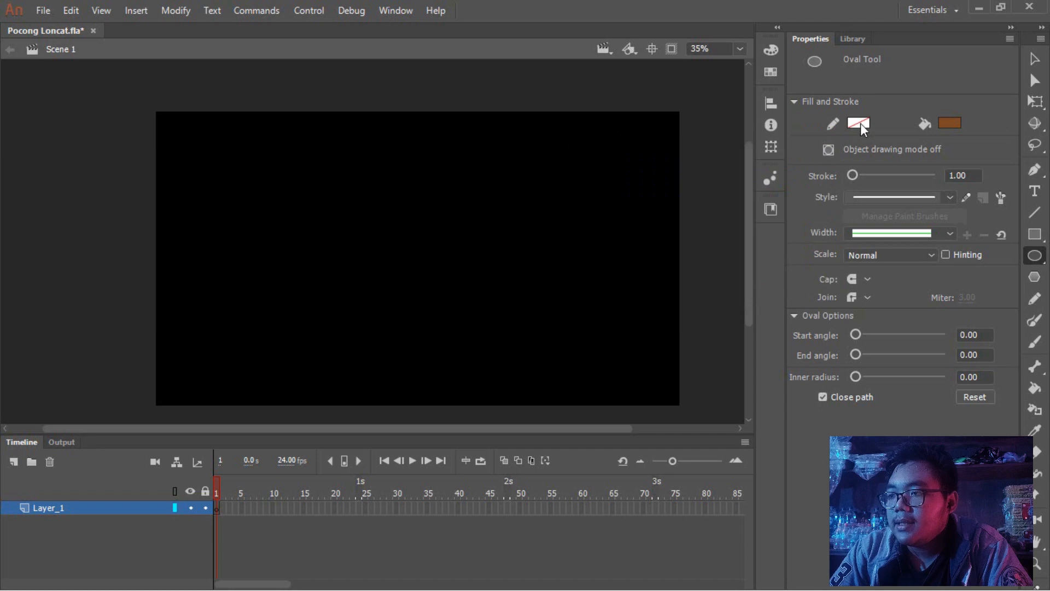
left_click(956, 125)
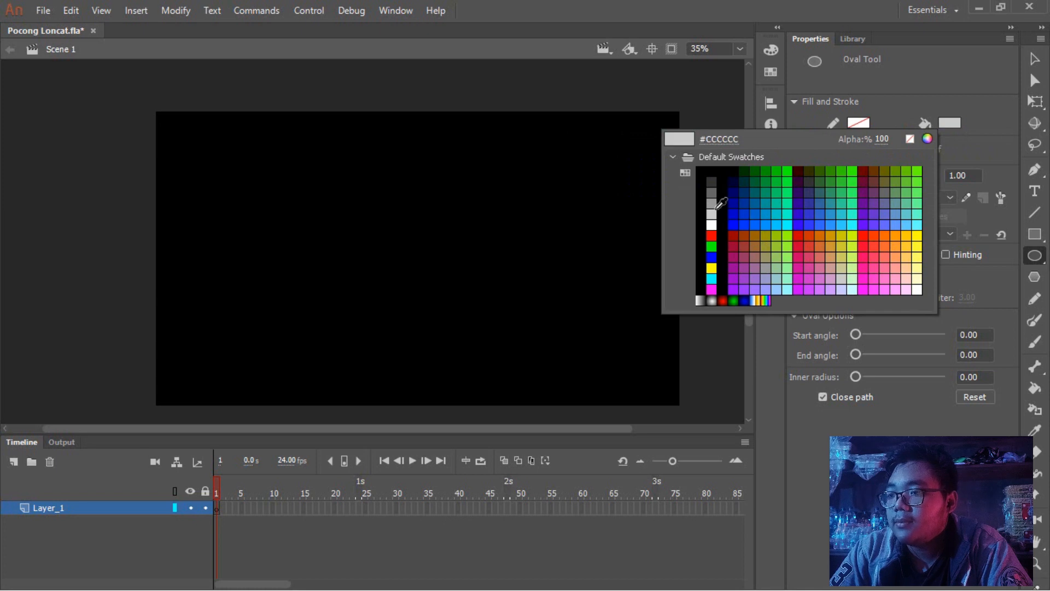
left_click(715, 207)
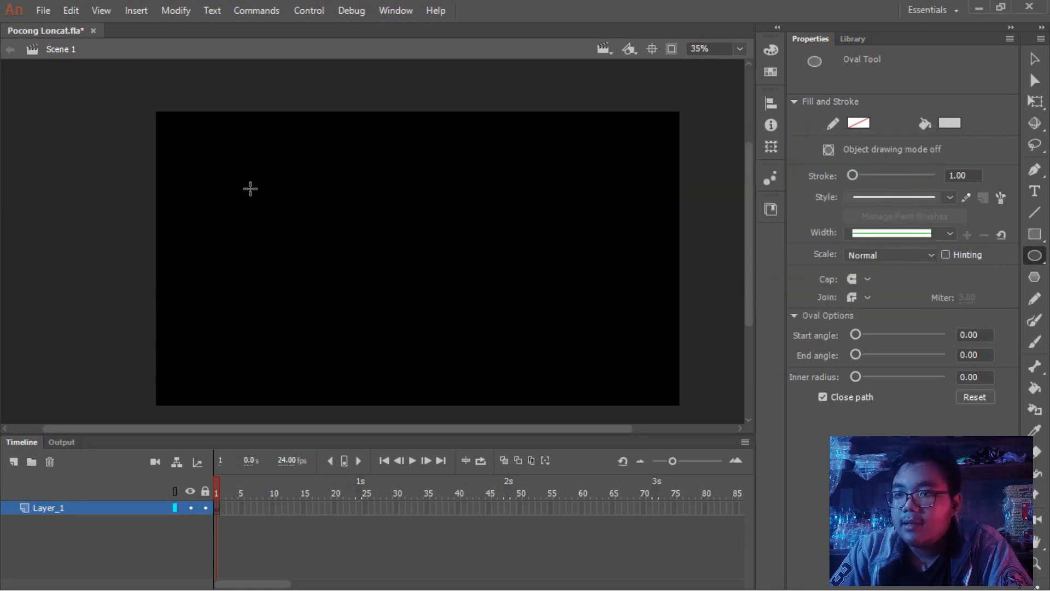
left_click_drag(384, 187, 390, 174)
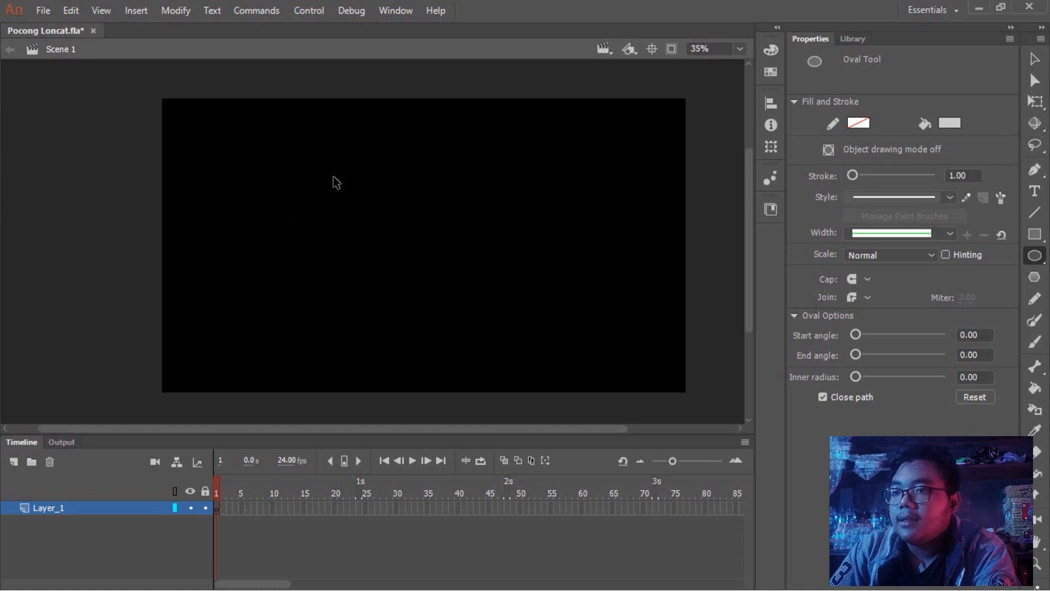
scroll(336, 185, "up", 1, "ctrl")
scroll(336, 185, "up", 1, "ctrl")
left_click_drag(326, 118, 385, 190)
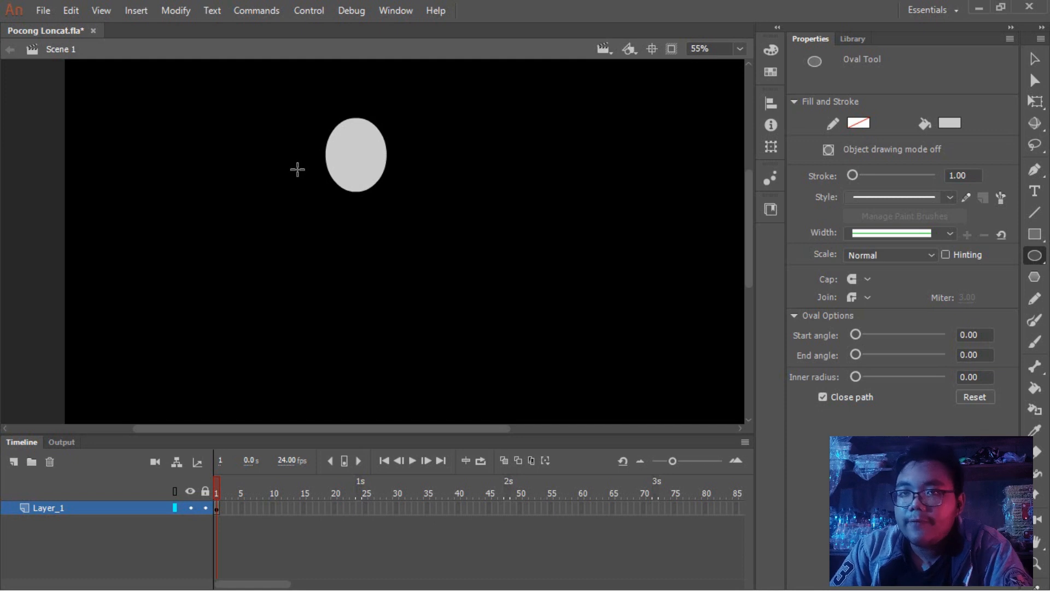
Step: Convert the grey oval into a Graphic symbol named Pocong
key("v")
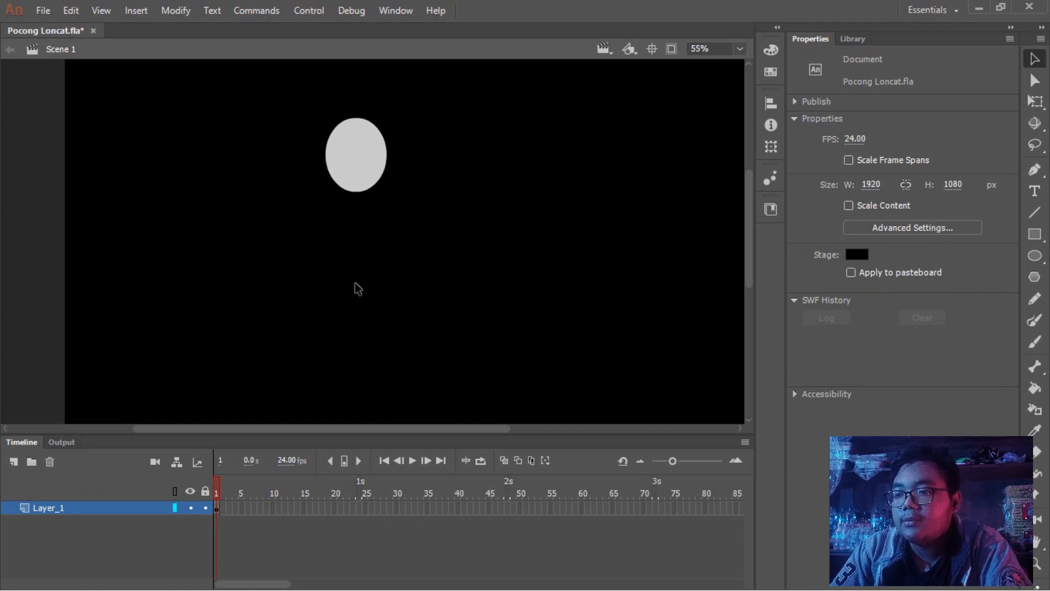
left_click(351, 162)
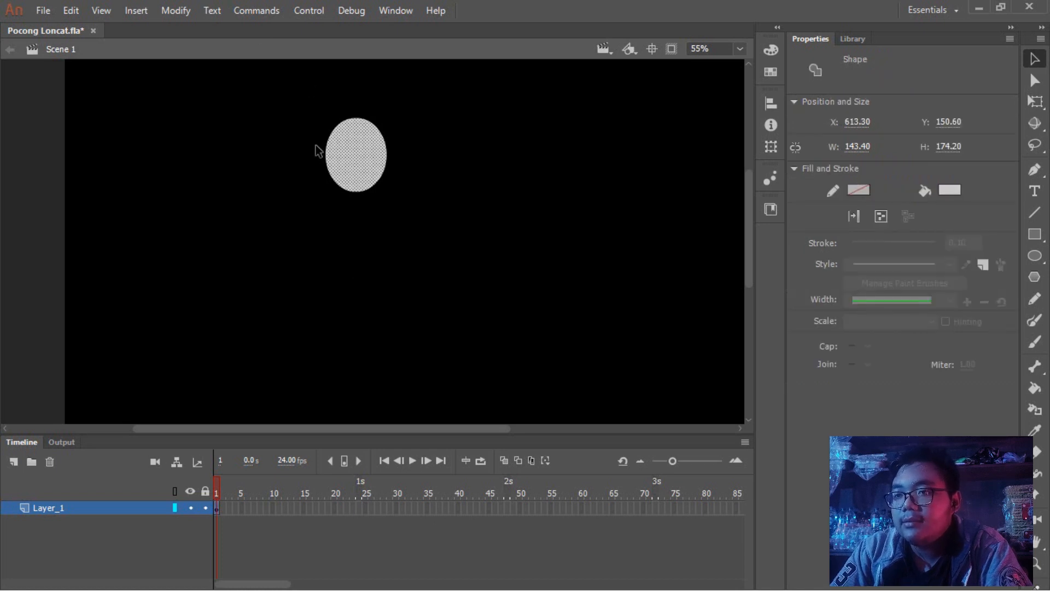
right_click(362, 153)
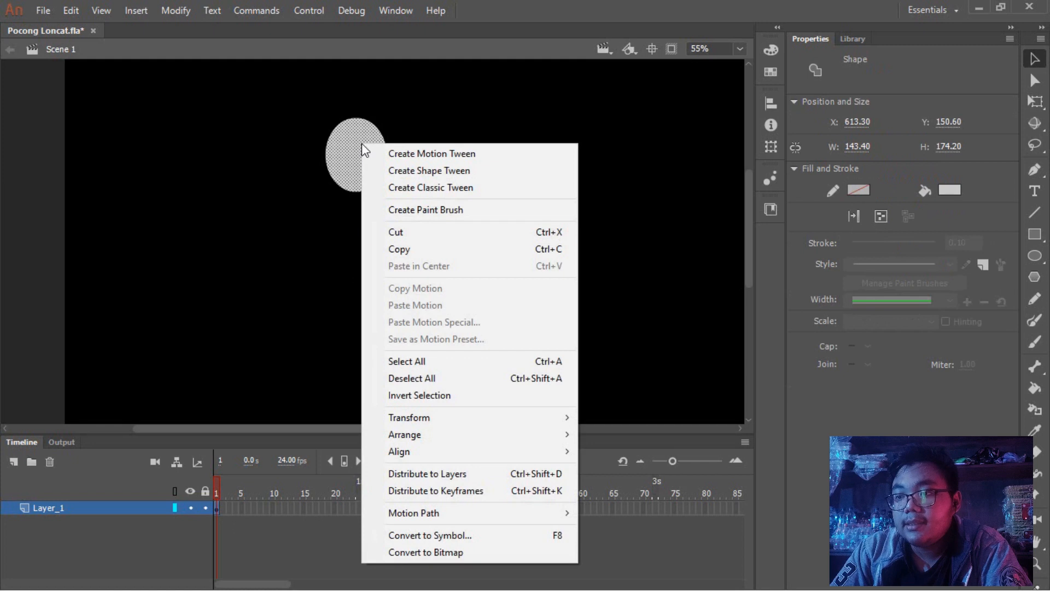
left_click(438, 536)
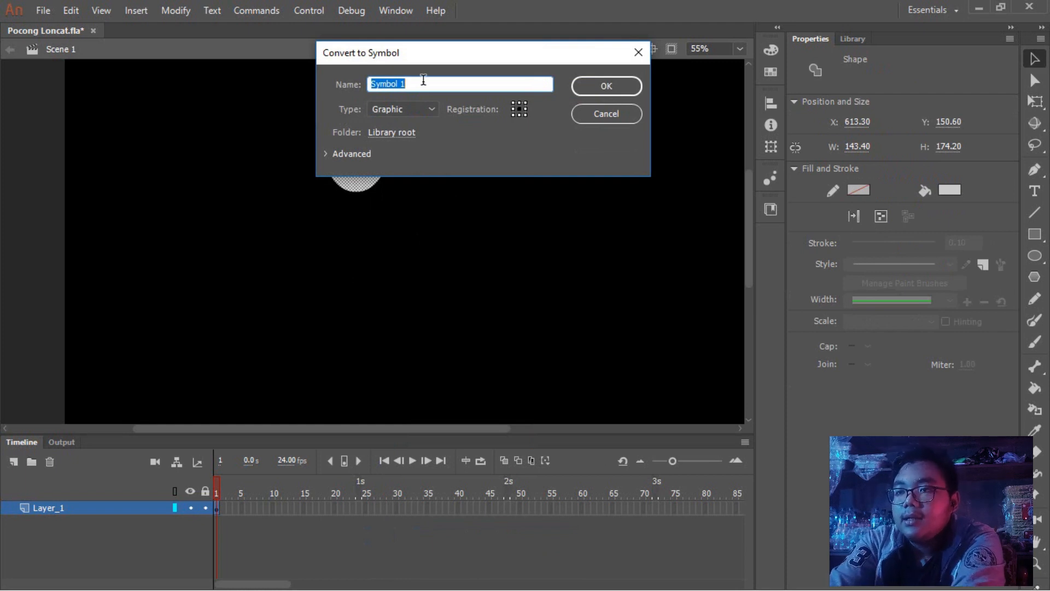
type("Pocong")
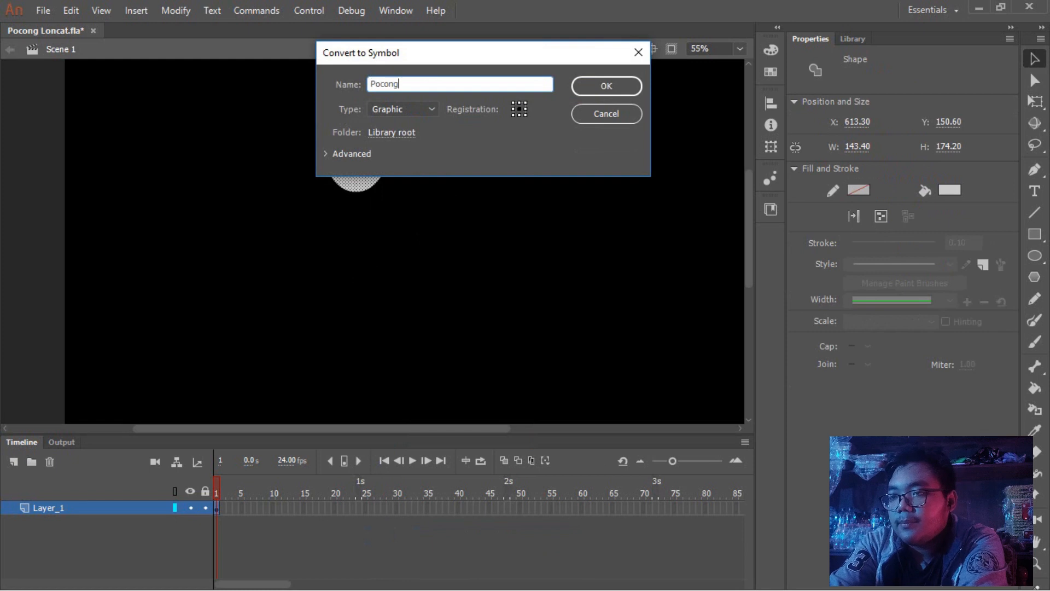
left_click(628, 87)
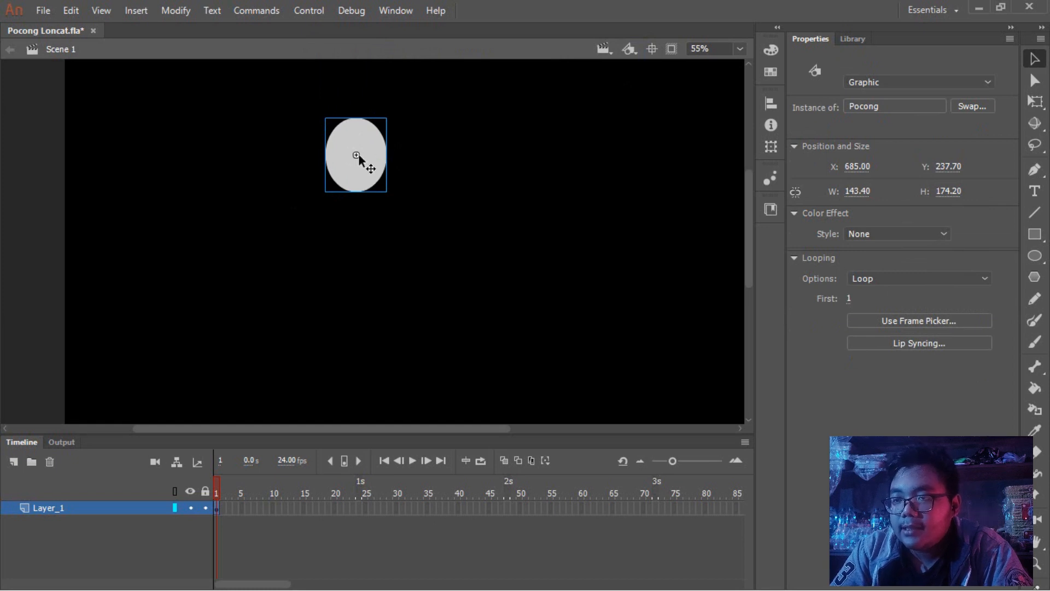
Step: Open the Pocong symbol for editing and bulge the oval's upper-right edge slightly outward
double_click(368, 175)
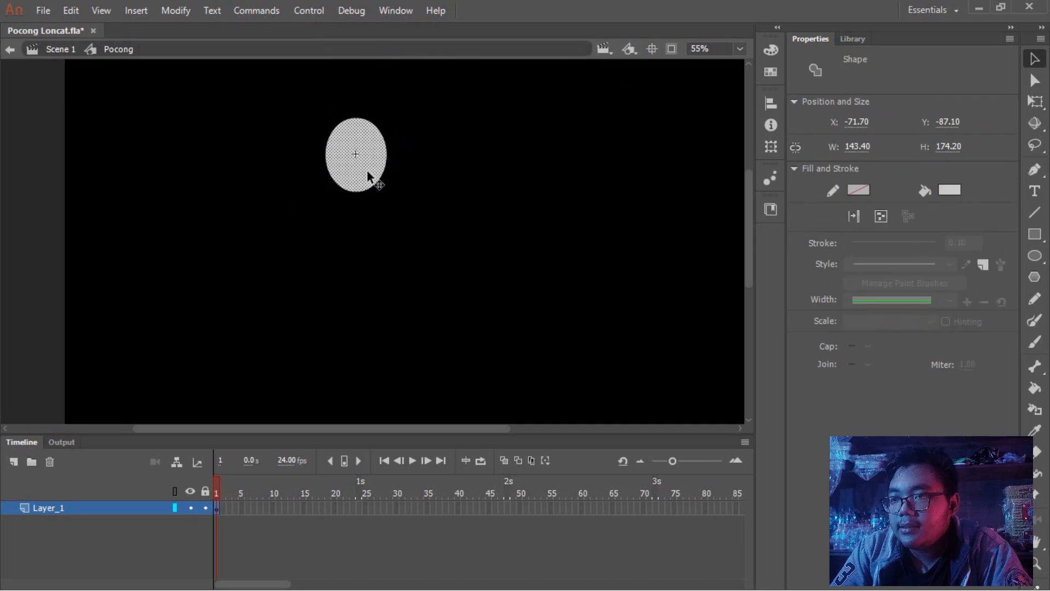
left_click(423, 189)
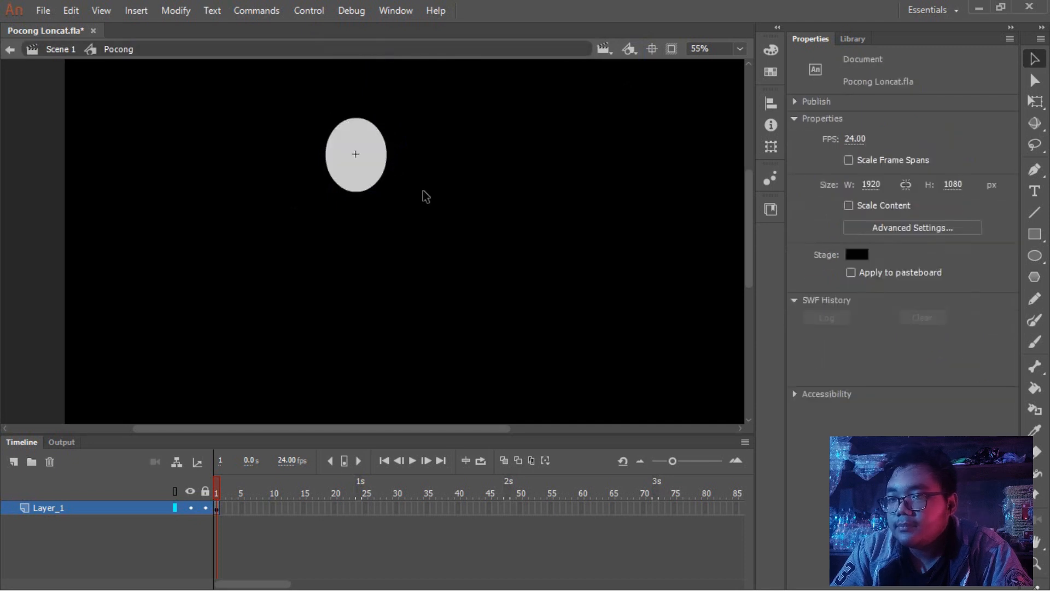
scroll(326, 136, "up", 5)
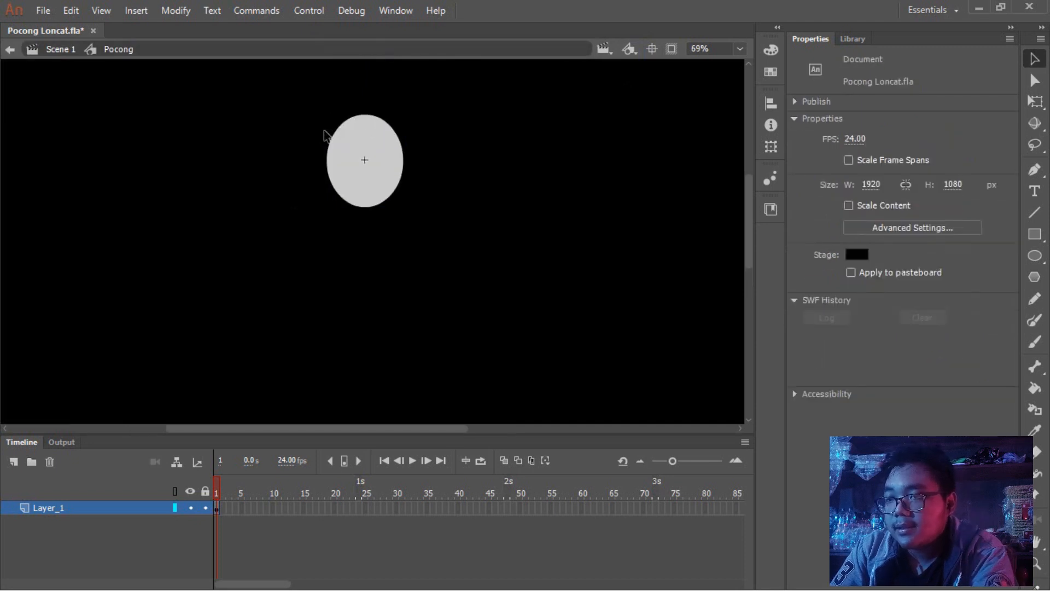
scroll(327, 136, "up", 1)
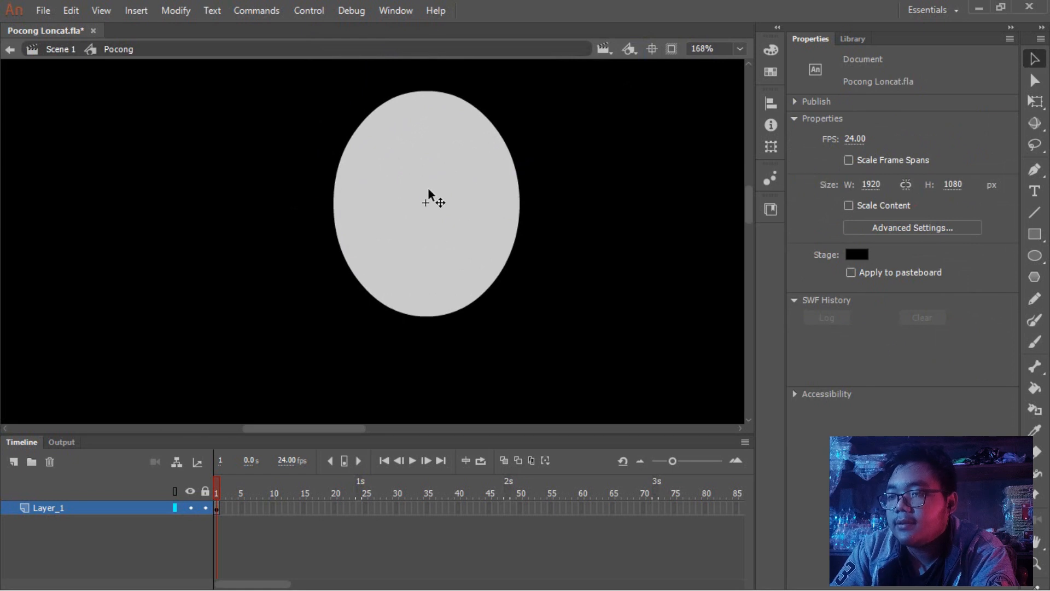
left_click_drag(413, 161, 412, 167)
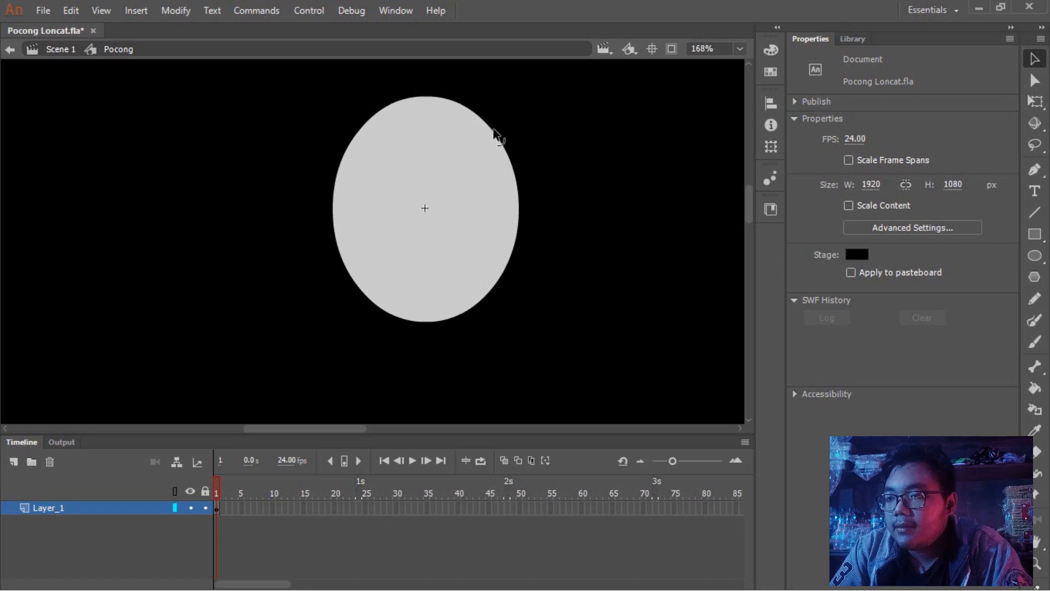
left_click_drag(500, 135, 522, 131)
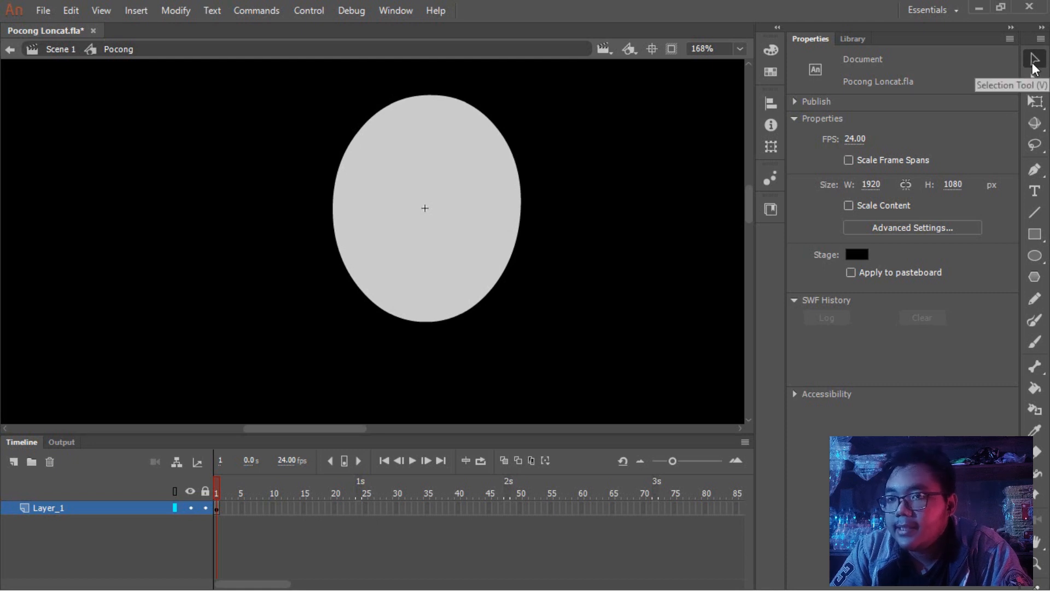
left_click(484, 295)
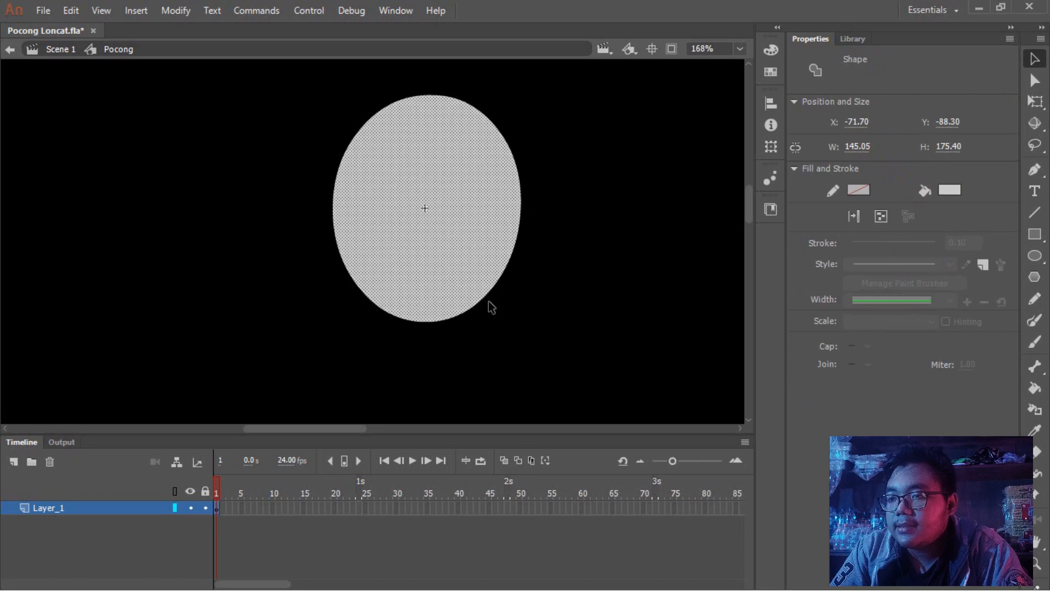
left_click(557, 294)
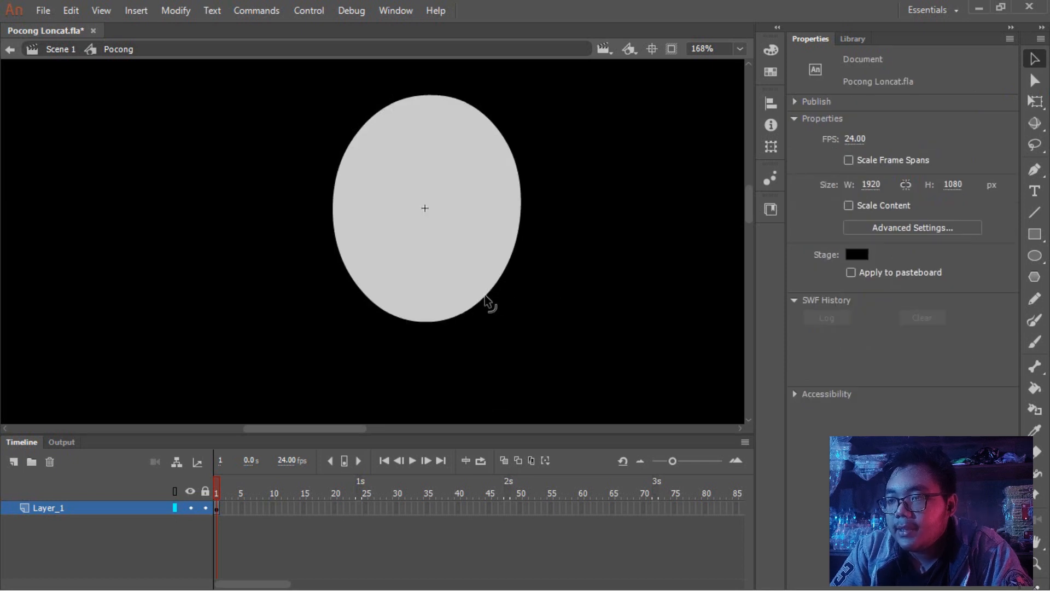
Step: Reshape the oval into a head form by pulling its lower edges, top and right side outward and smoothing the curves
left_click_drag(490, 305, 498, 312)
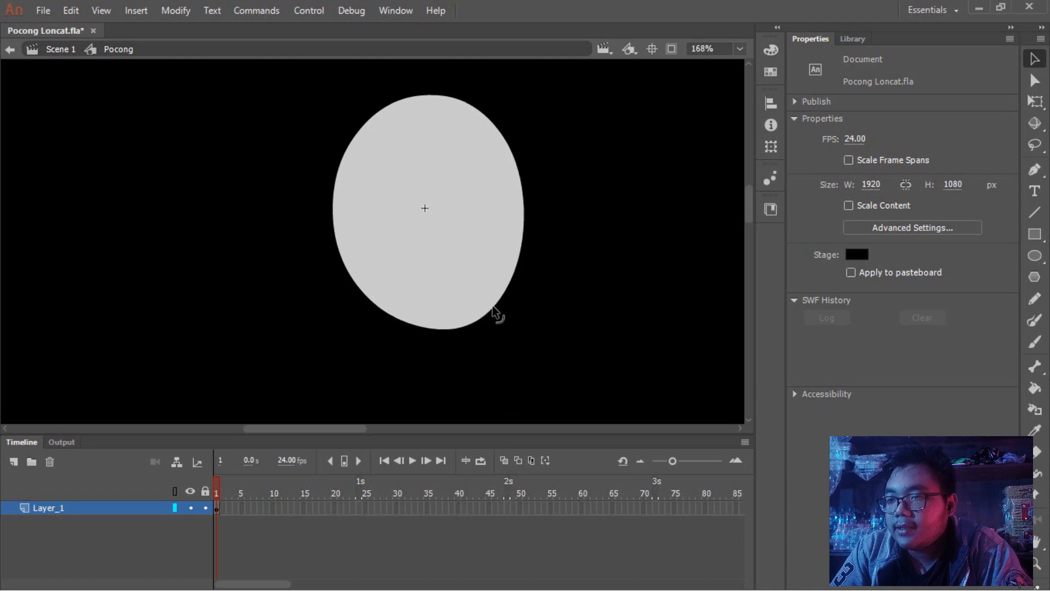
left_click_drag(391, 316, 376, 317)
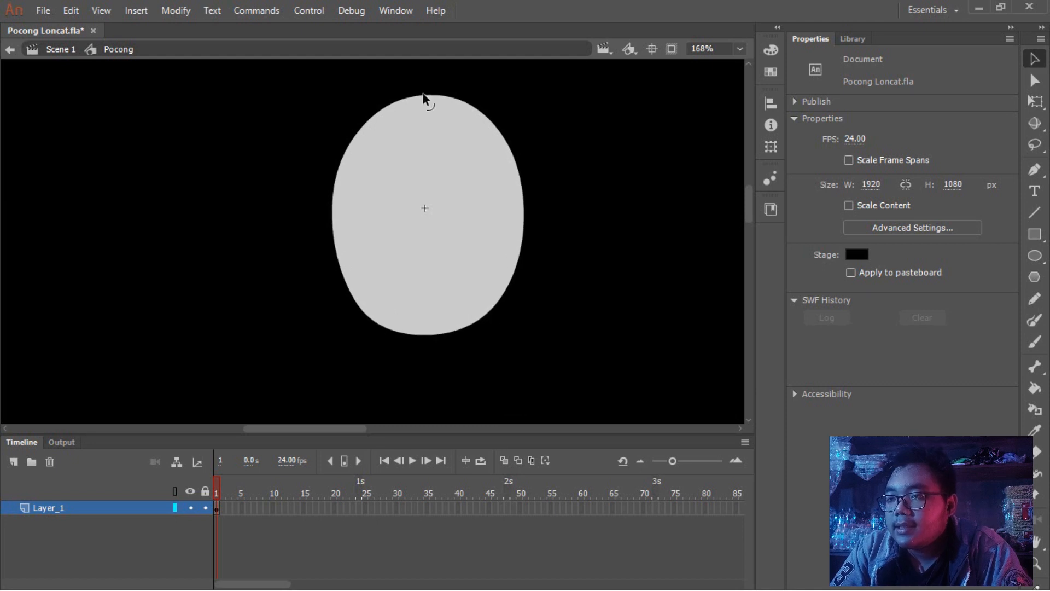
left_click_drag(413, 98, 420, 78)
mouse_move(530, 223)
left_mouse_down()
mouse_move(522, 226)
mouse_move(537, 240)
left_mouse_up()
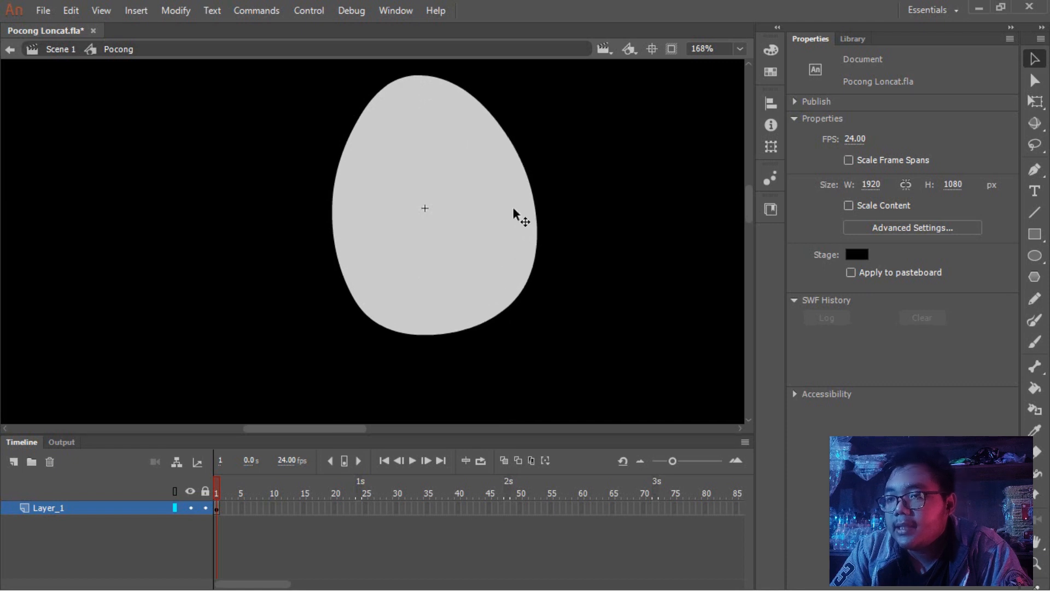
mouse_move(391, 84)
left_mouse_down()
mouse_move(392, 97)
mouse_move(386, 89)
left_mouse_up()
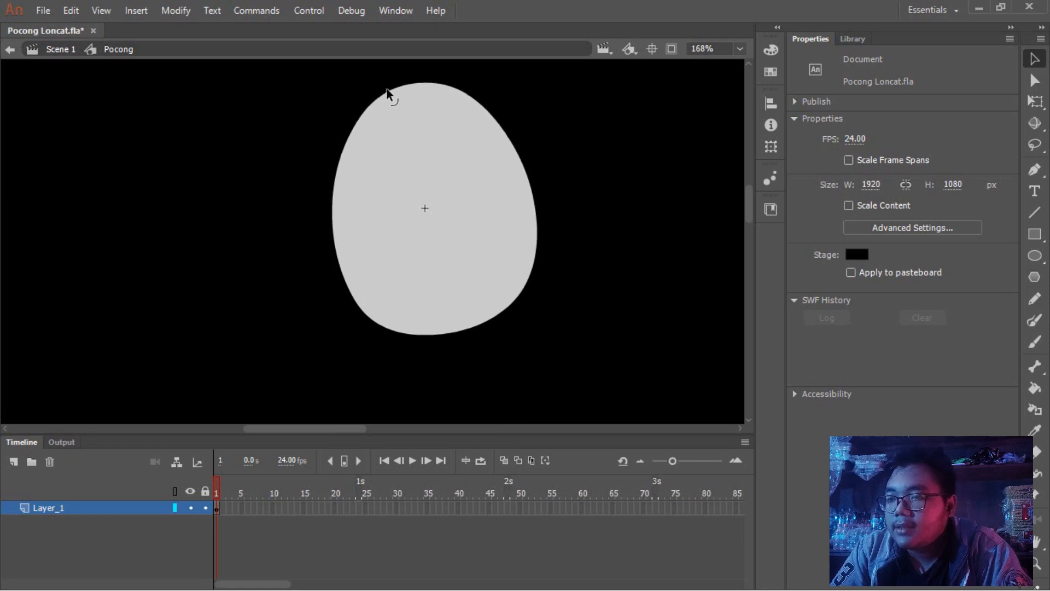
mouse_move(473, 330)
left_mouse_down()
mouse_move(474, 345)
mouse_move(470, 332)
left_mouse_up()
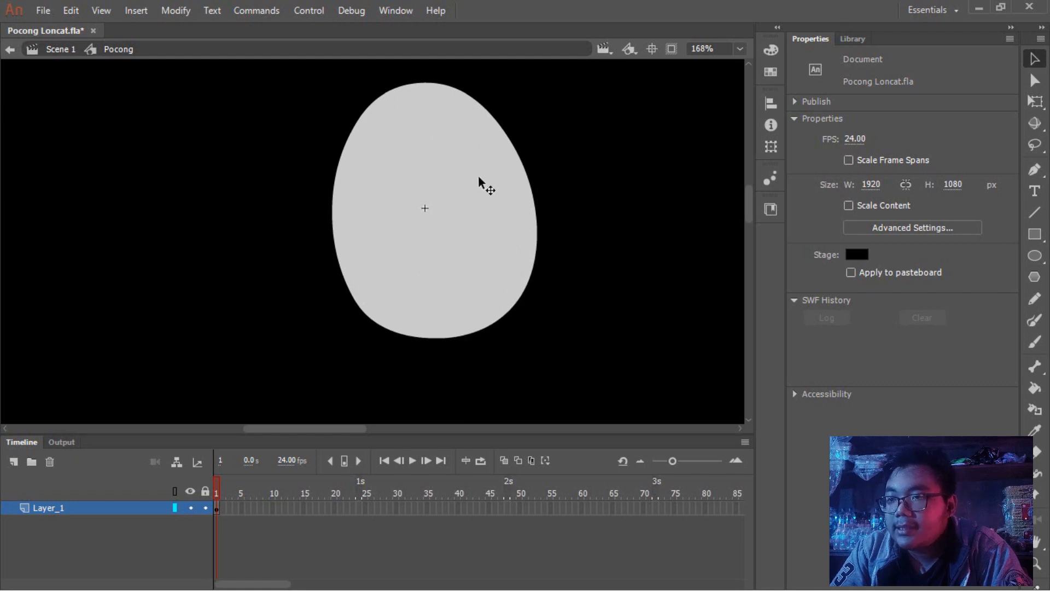
left_click_drag(519, 154, 519, 150)
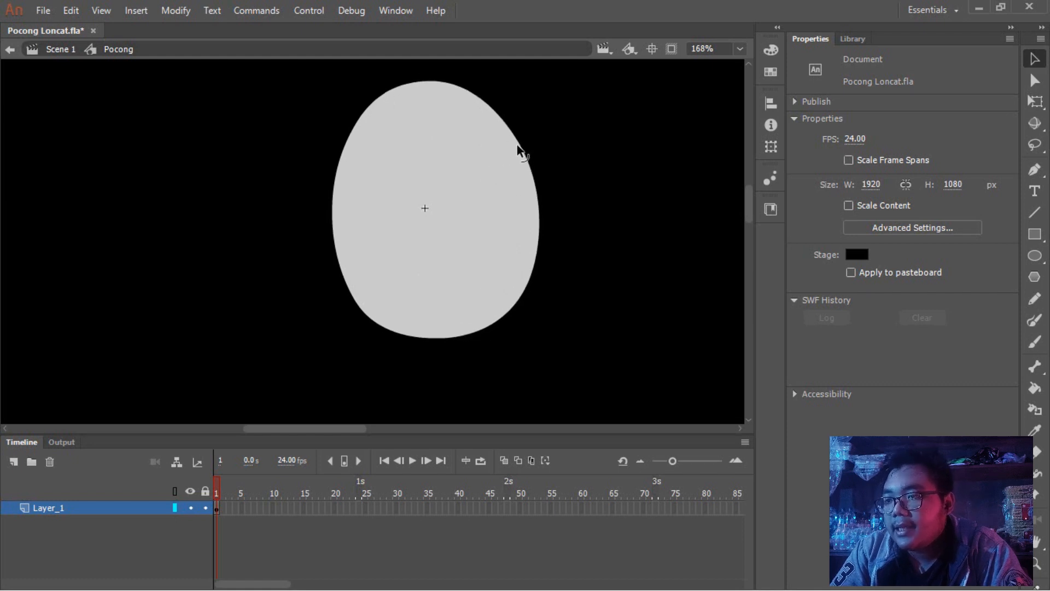
Step: Draw a green (#00FF00) vertical line across the right part of the head and bend its middle toward the head's centre
key("n")
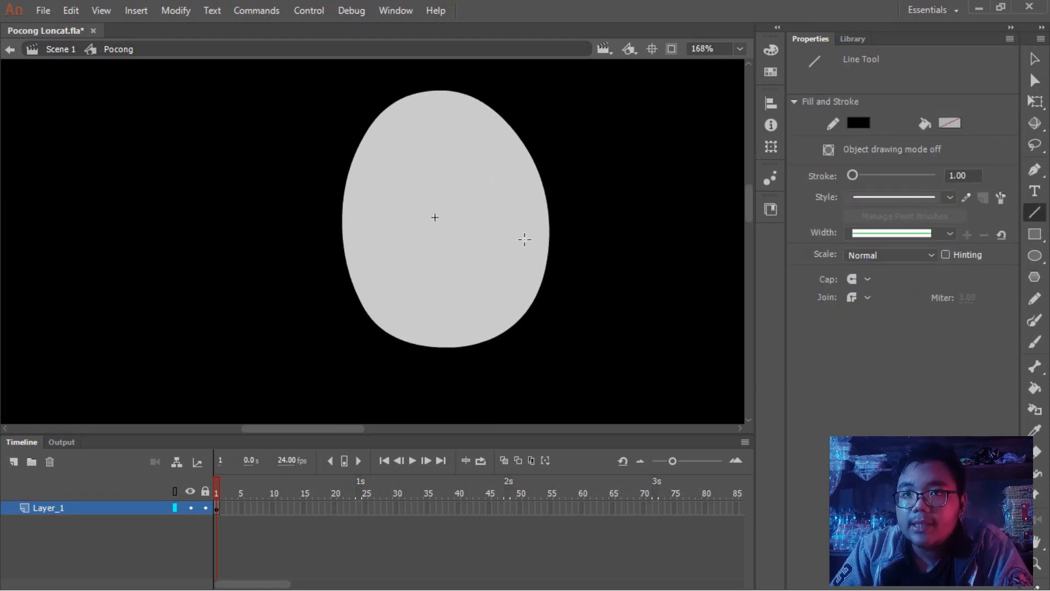
left_click(859, 123)
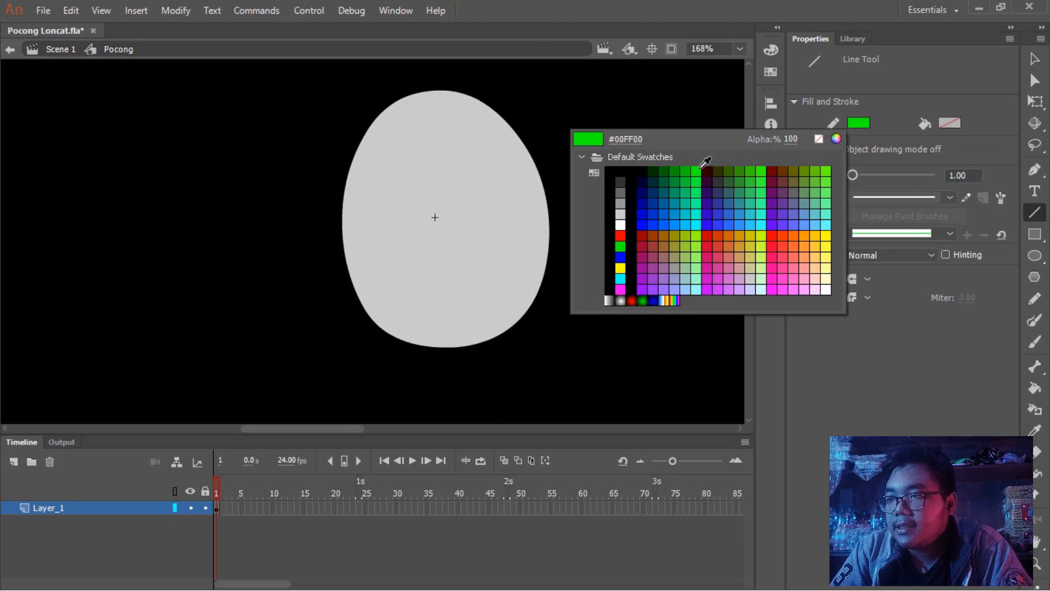
left_click(703, 167)
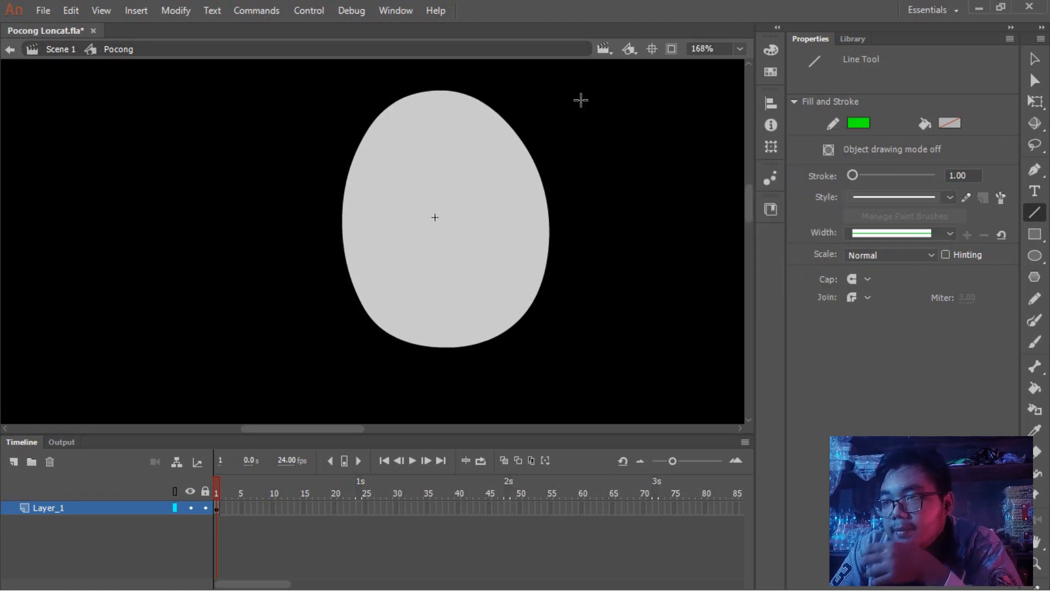
left_click_drag(499, 82, 519, 374)
mouse_move(516, 391)
left_mouse_down()
mouse_move(494, 389)
mouse_move(499, 375)
mouse_move(498, 400)
left_mouse_up()
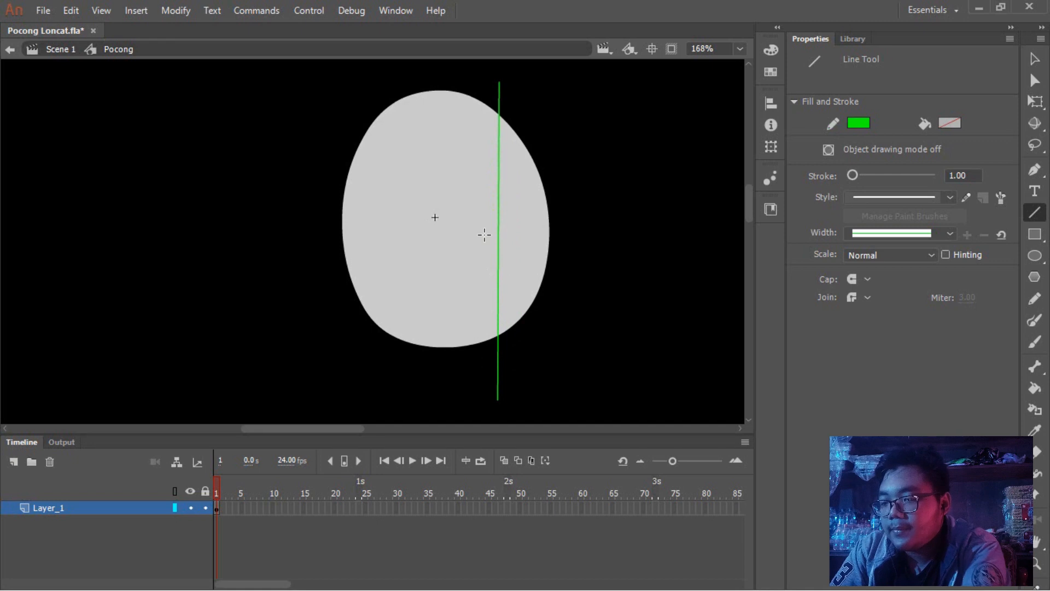
key("v")
left_click_drag(498, 237, 479, 267)
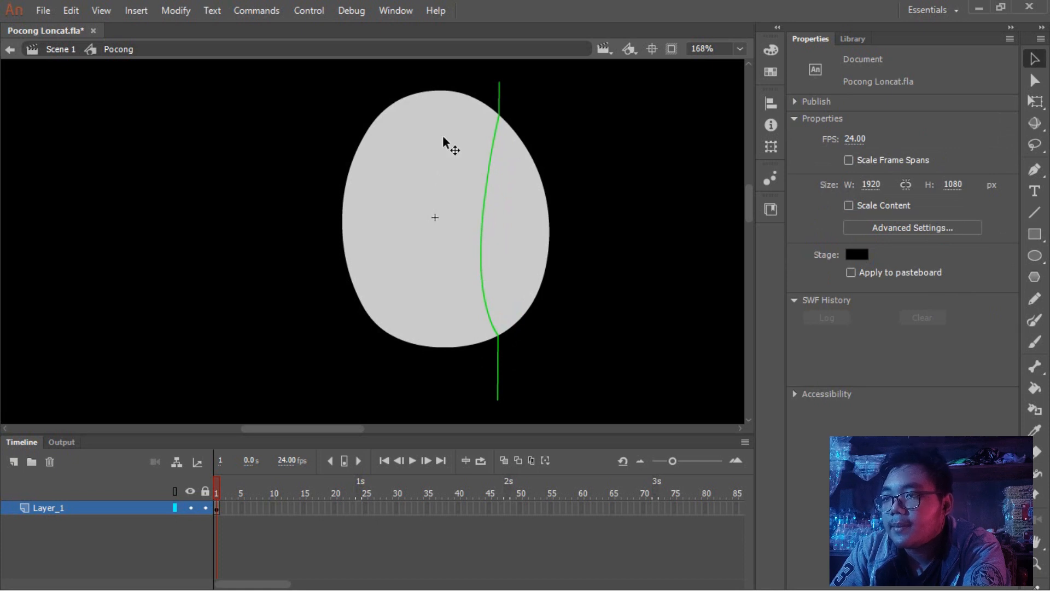
Step: Fill the head area outside the green dividing line with dark grey (#333333) and delete the green line
left_click(526, 196)
left_click(950, 190)
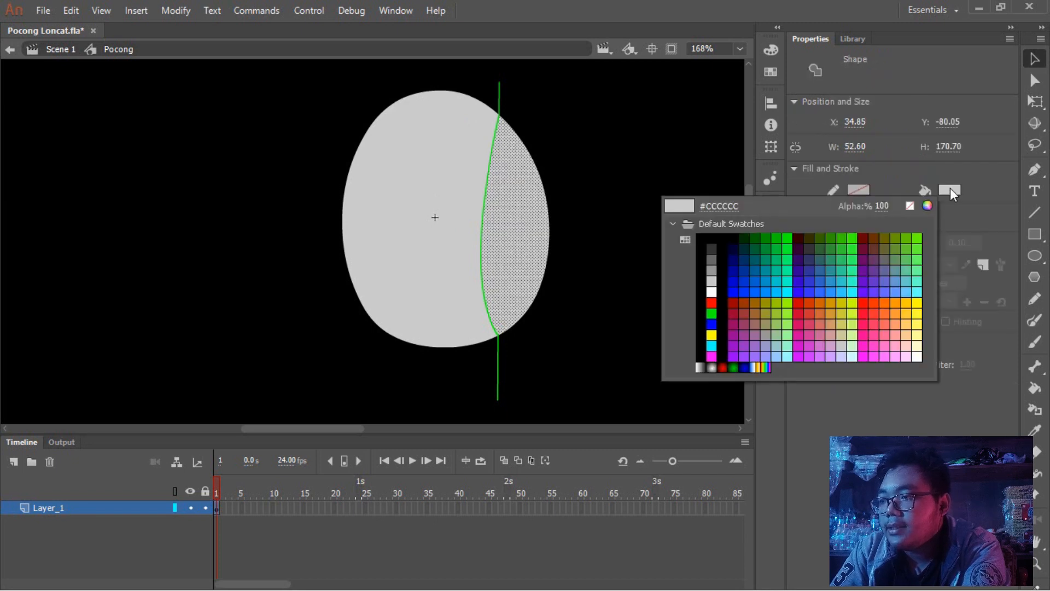
left_click(712, 248)
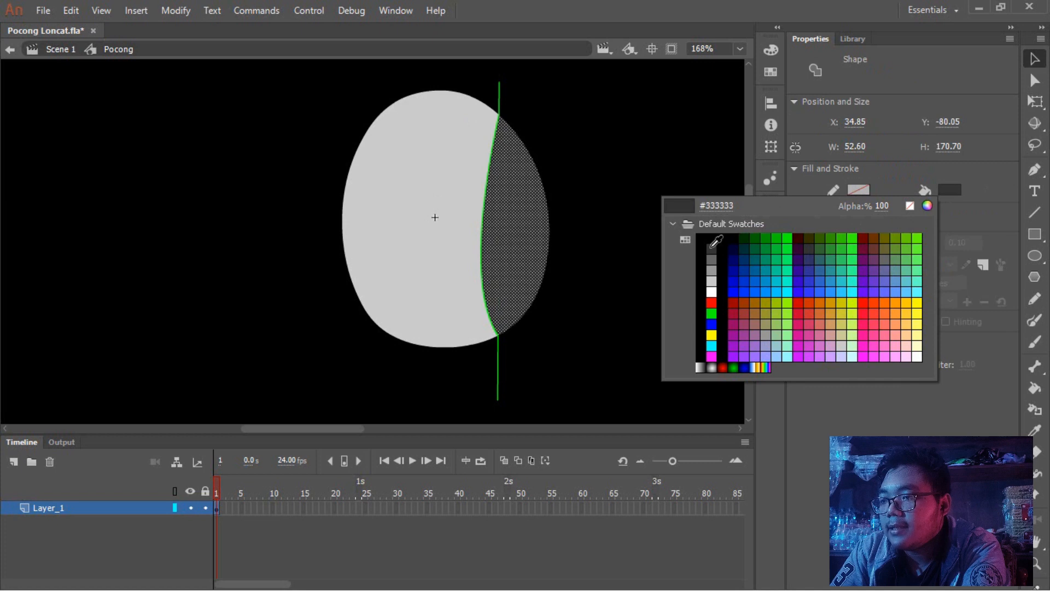
left_click(711, 247)
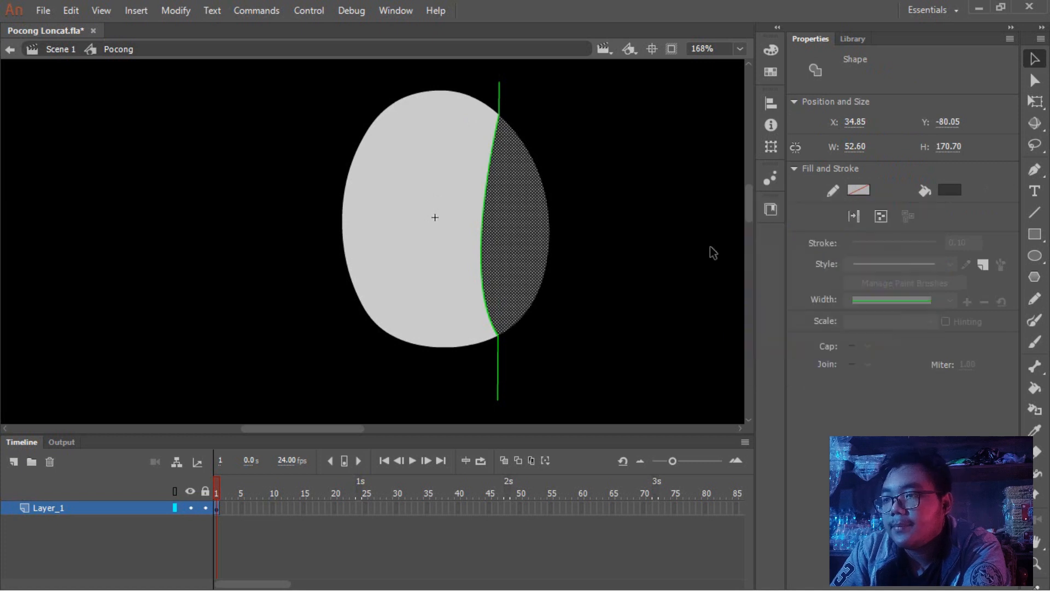
left_click(601, 167)
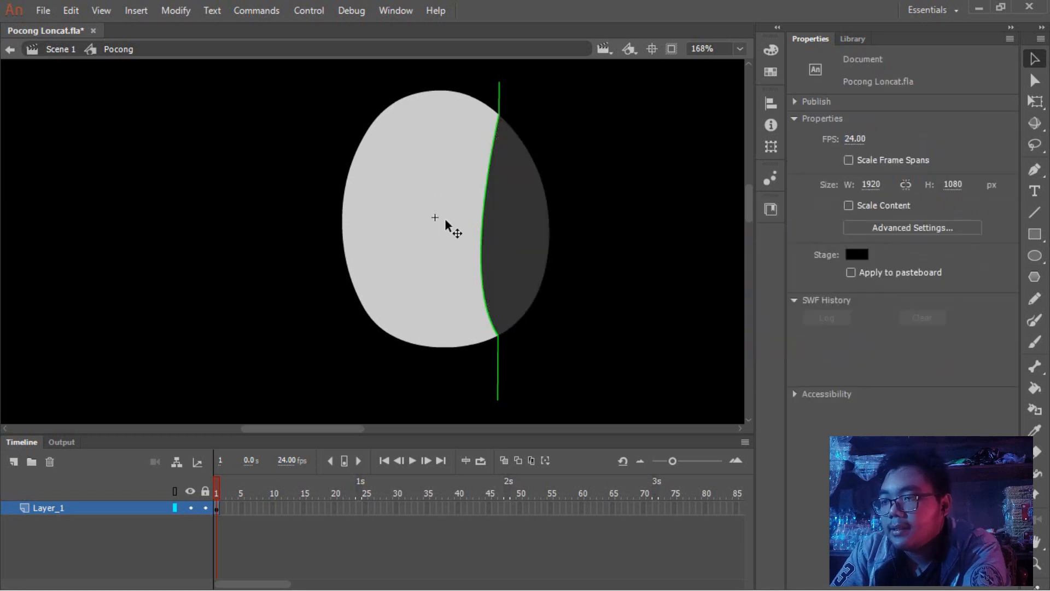
left_click(499, 360)
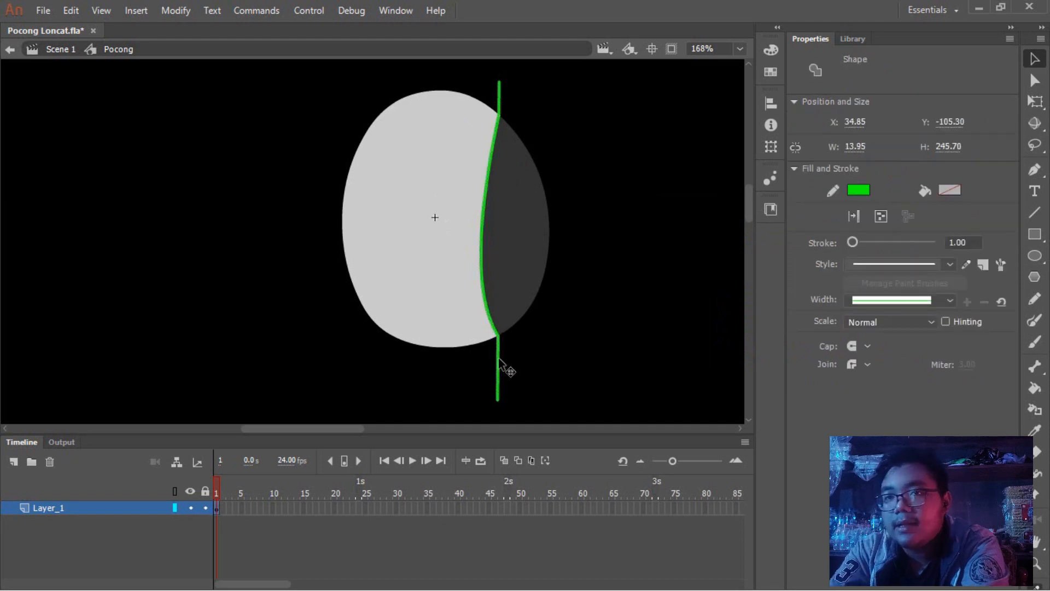
key("Delete")
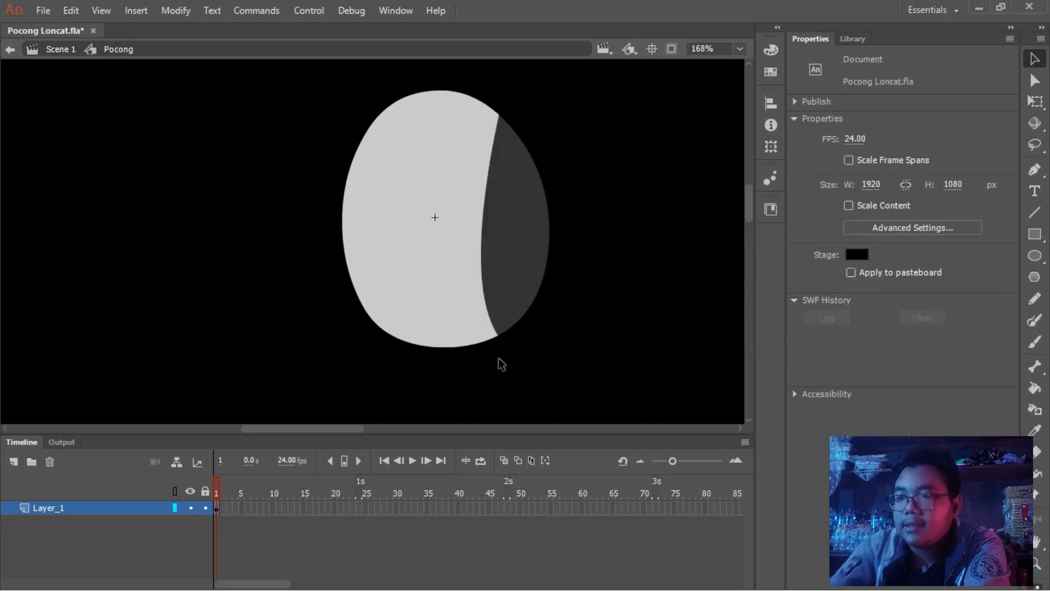
Step: Pull the outer edge of the dark grey shading inward to narrow the head's shaded side
scroll(470, 221, "up", 1)
left_click_drag(489, 197, 488, 208)
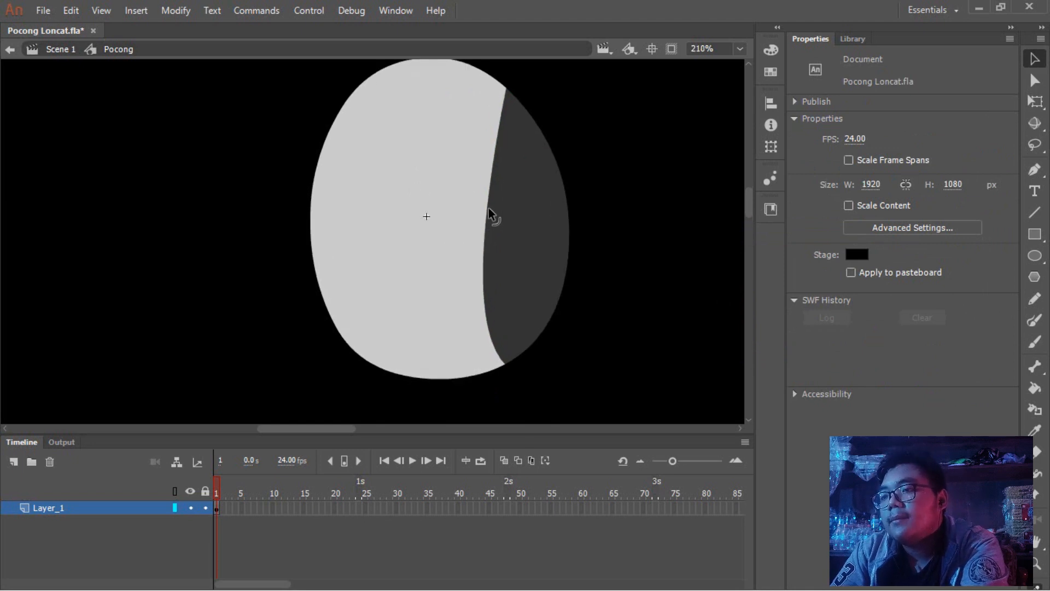
left_click_drag(567, 205, 551, 223)
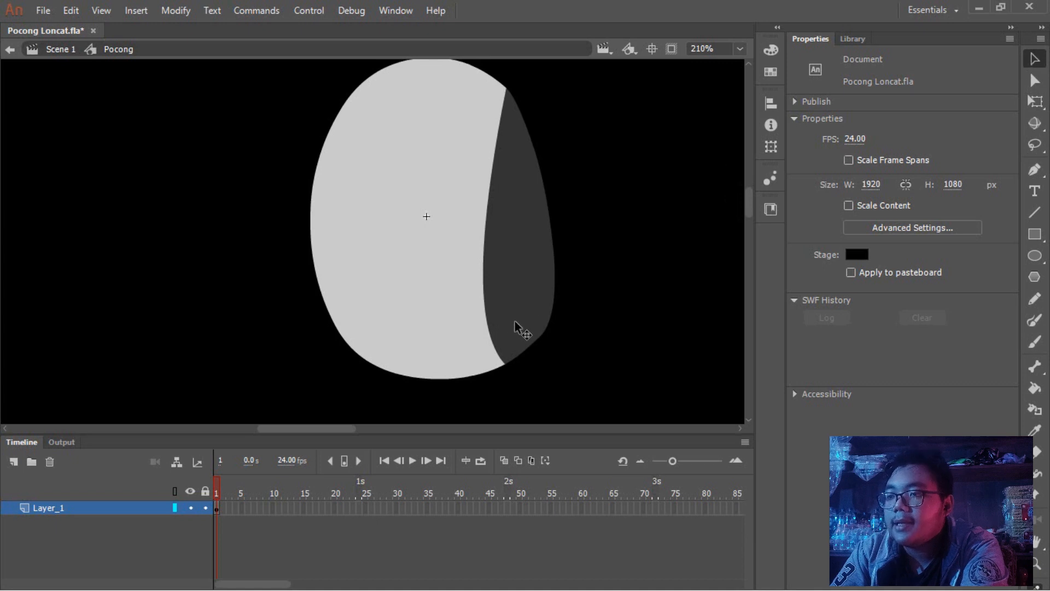
Step: Draw two short parallel green lines across the head's upper-left edge and a third line crossing their outer ends
left_click_drag(445, 274, 464, 310)
scroll(506, 279, "down", 3)
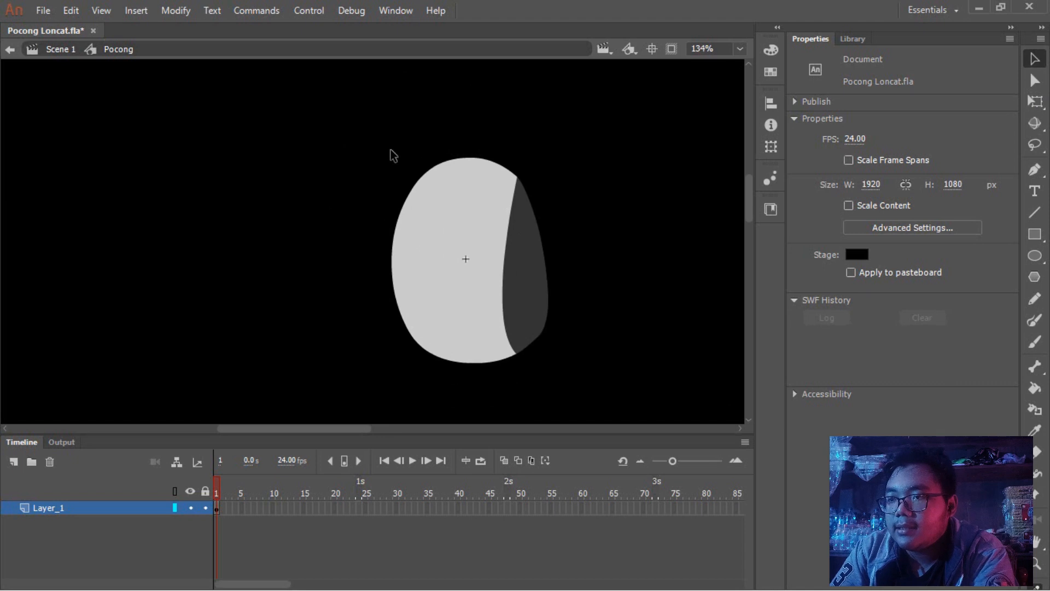
scroll(409, 156, "up", 3)
scroll(454, 150, "up", 2)
scroll(453, 188, "down", 2)
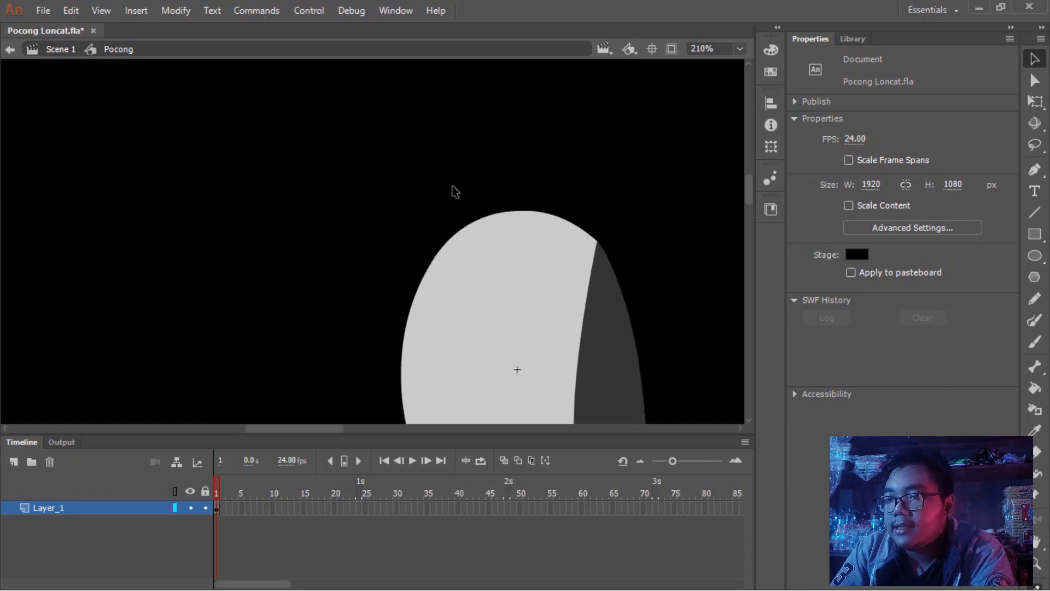
scroll(450, 221, "up", 2)
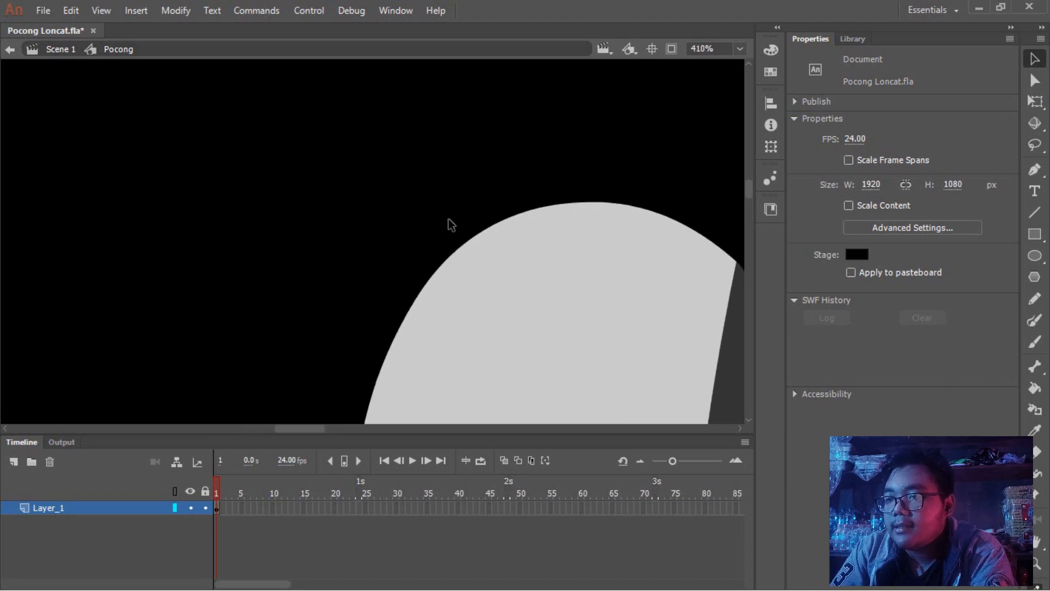
left_click(1034, 213)
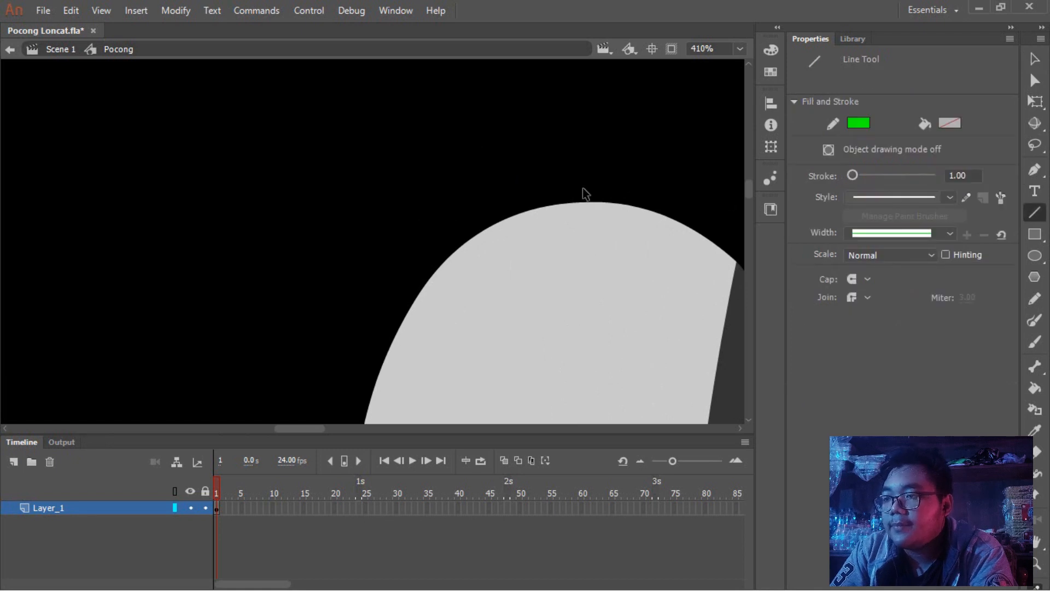
scroll(584, 189, "up", 1)
left_click_drag(590, 225, 570, 145)
key("ctrl+z")
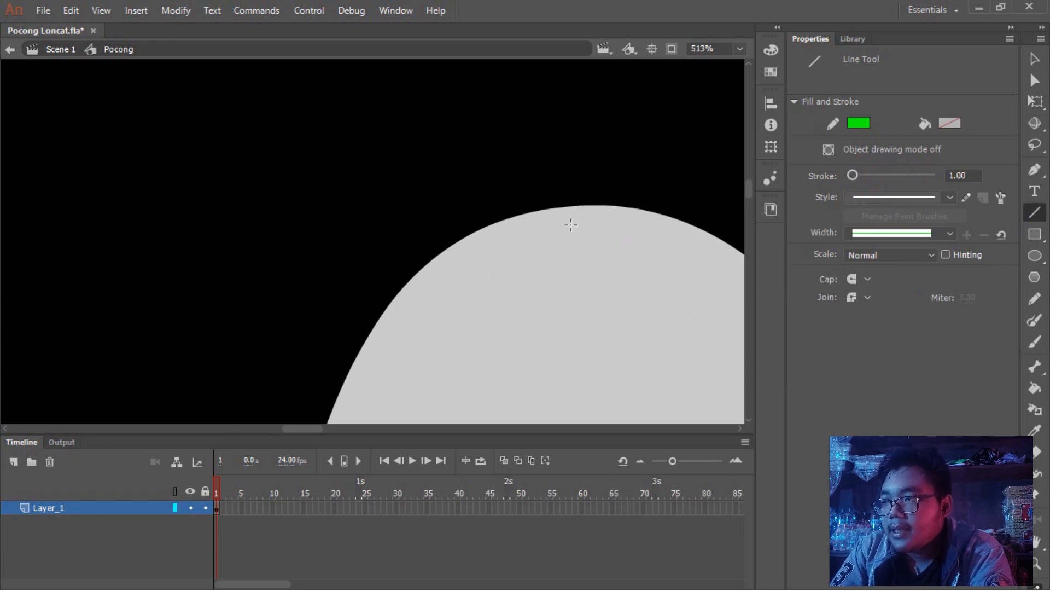
mouse_move(578, 233)
left_mouse_down()
mouse_move(528, 140)
mouse_move(573, 148)
mouse_move(382, 214)
mouse_move(376, 221)
mouse_move(438, 306)
left_mouse_up()
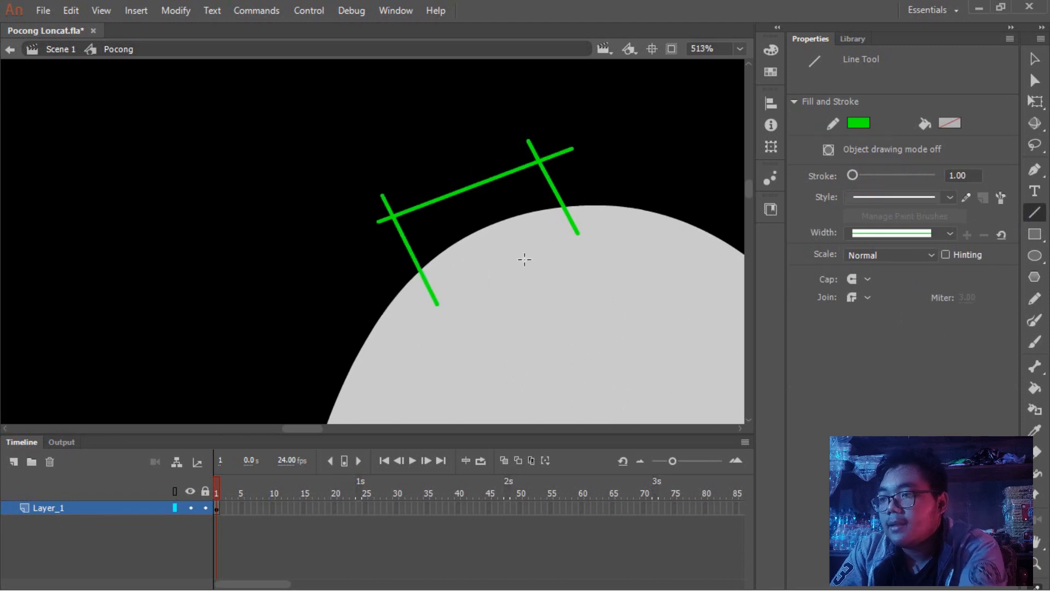
Step: Move the line intersections toward the head and bend the green lines into a rounded cap outline
left_click(1036, 71)
left_click_drag(392, 217, 402, 244)
left_click_drag(466, 206, 438, 199)
left_click_drag(539, 161, 560, 190)
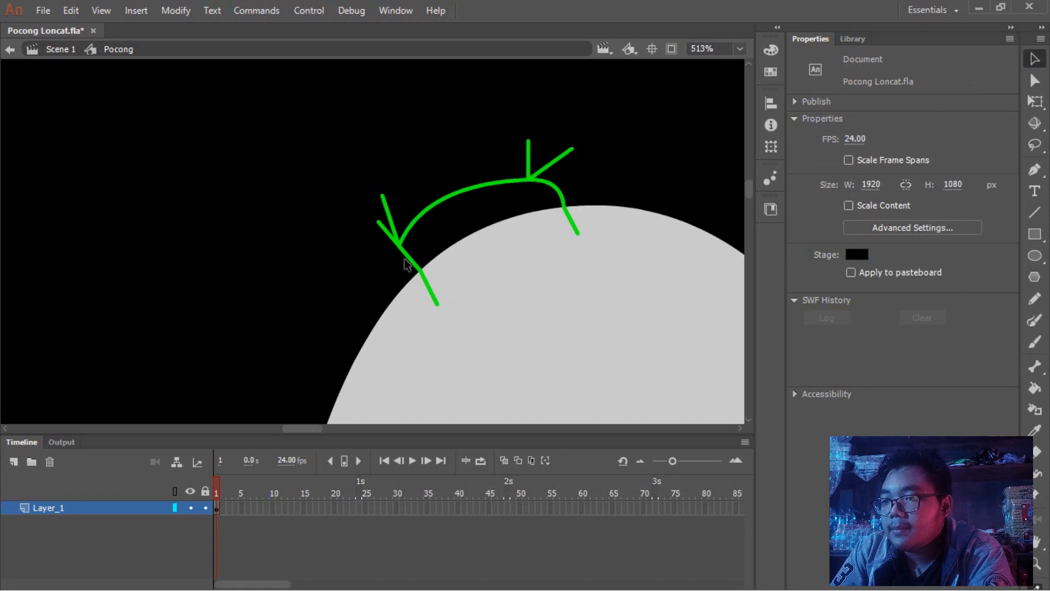
mouse_move(409, 264)
left_mouse_down()
mouse_move(403, 274)
mouse_move(398, 264)
left_mouse_up()
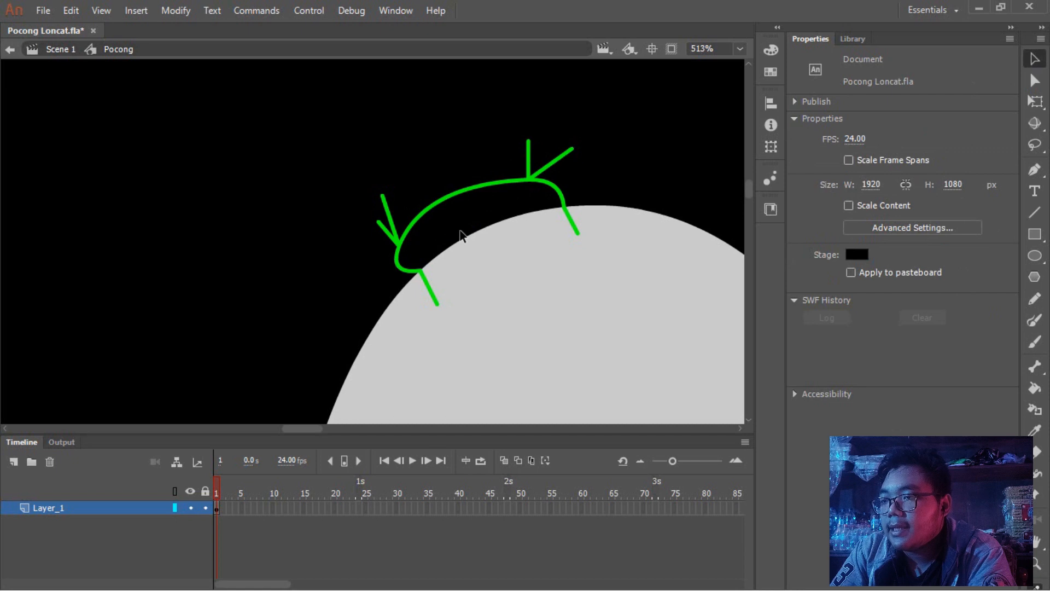
Step: Fill the rounded cap outline with medium grey and delete all its green lines
left_click(1037, 392)
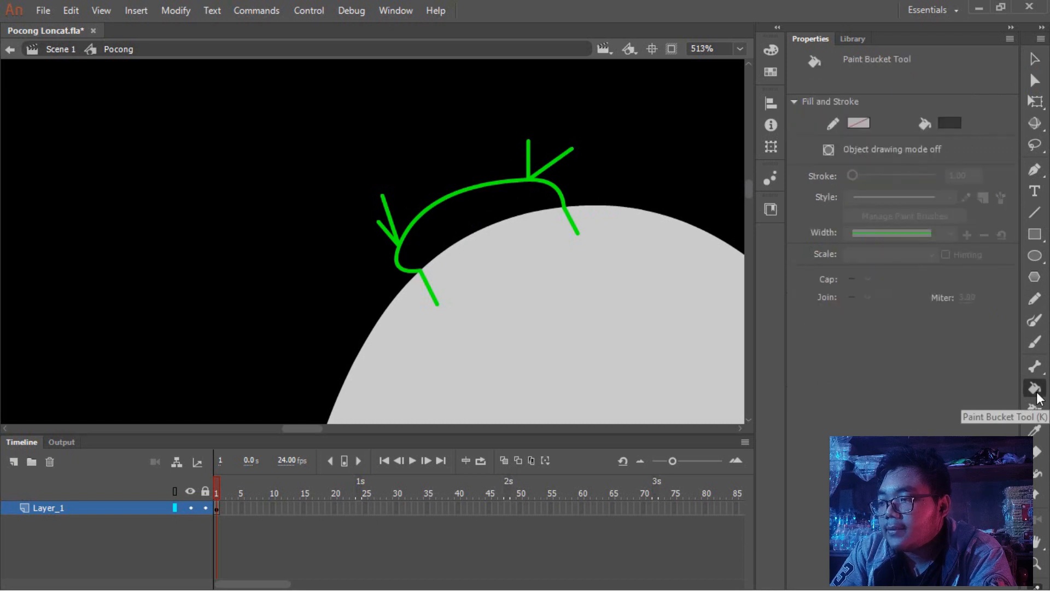
left_click(951, 122)
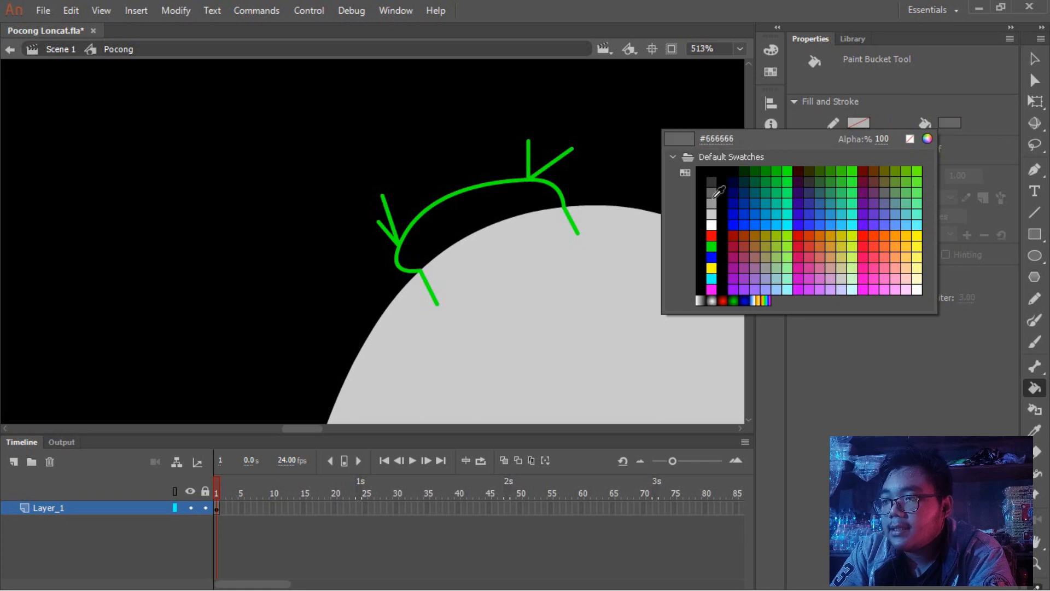
left_click(713, 202)
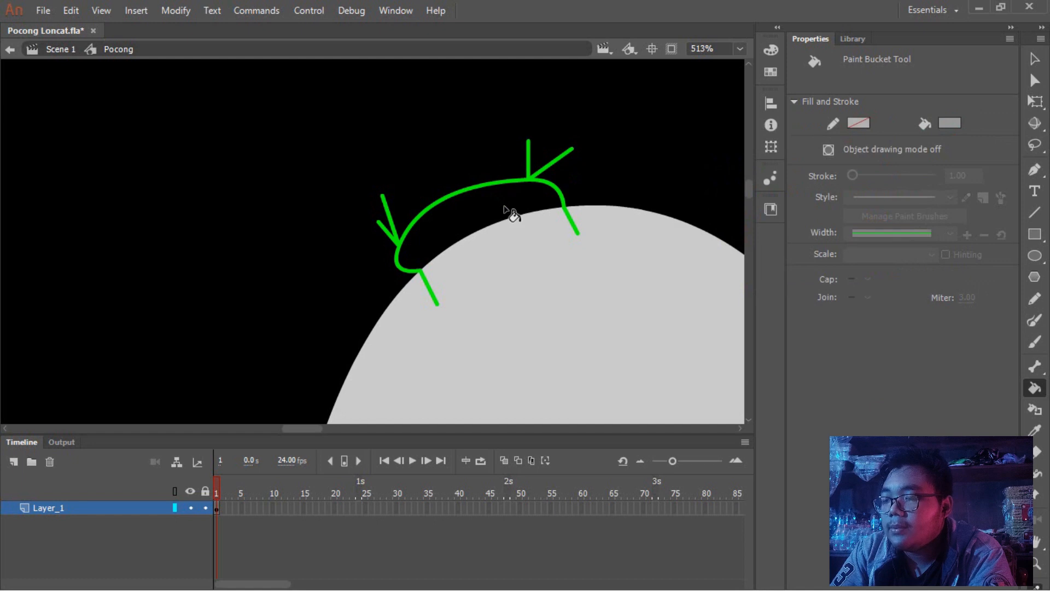
left_click(504, 207)
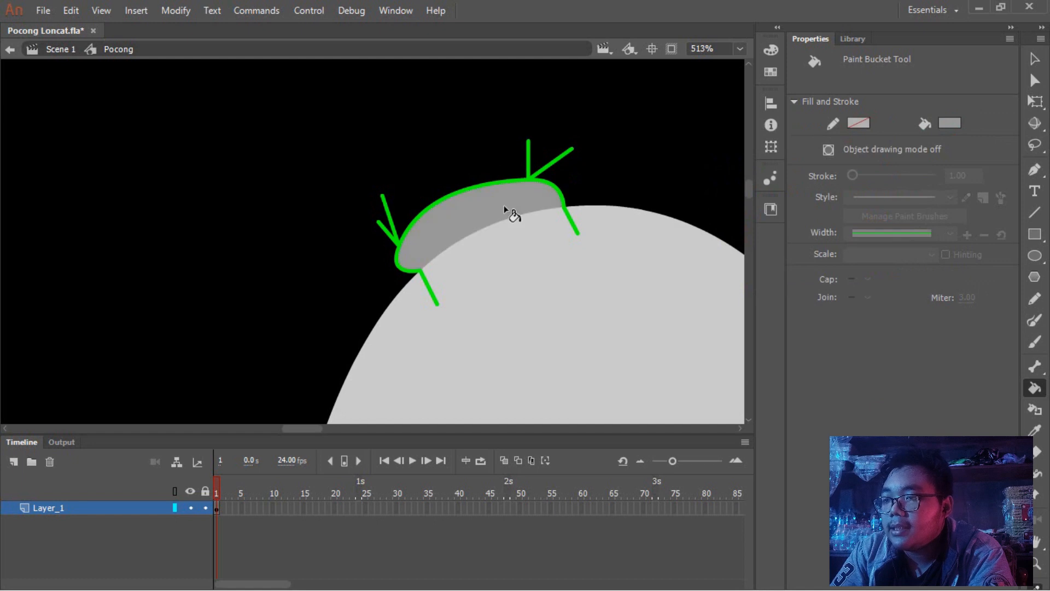
key("v")
left_click(531, 179)
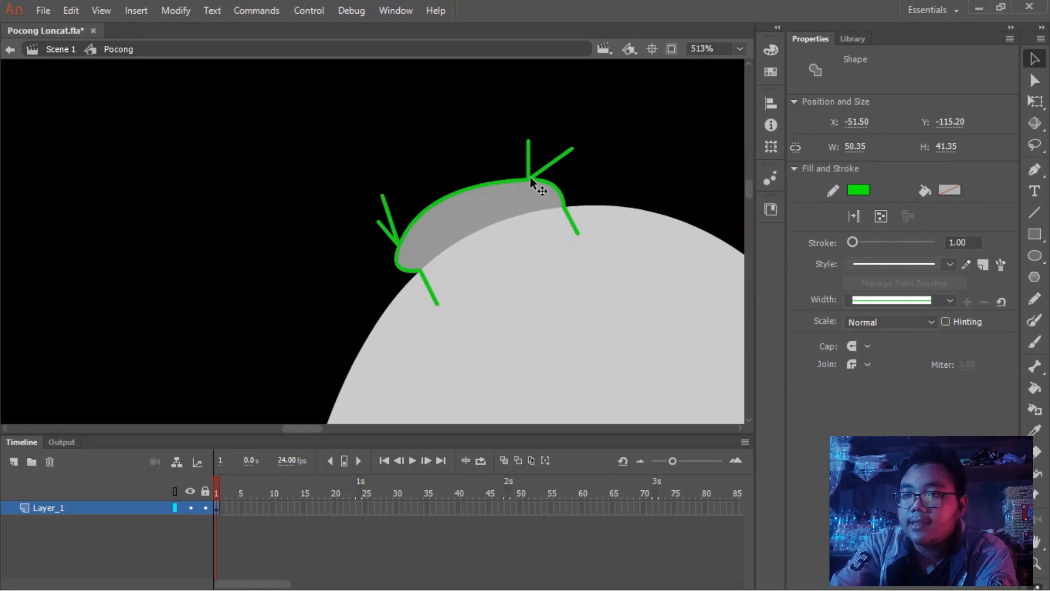
key("Delete")
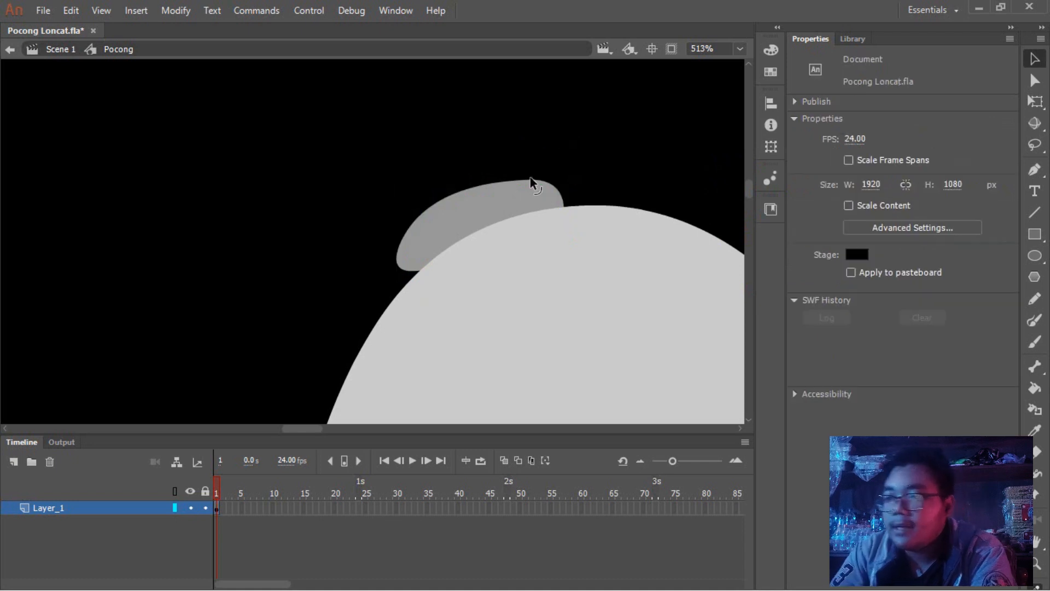
Step: Reshape the grey cap by pulling its lower-left corner down along the head's edge and smoothing its outer curve
scroll(528, 179, "down", 5)
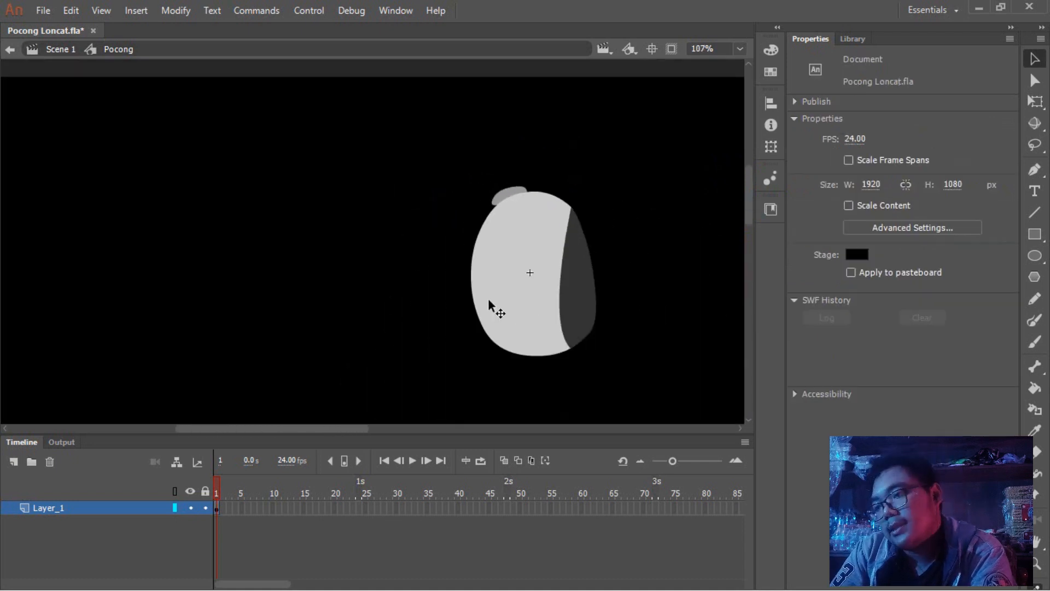
scroll(487, 303, "up", 2)
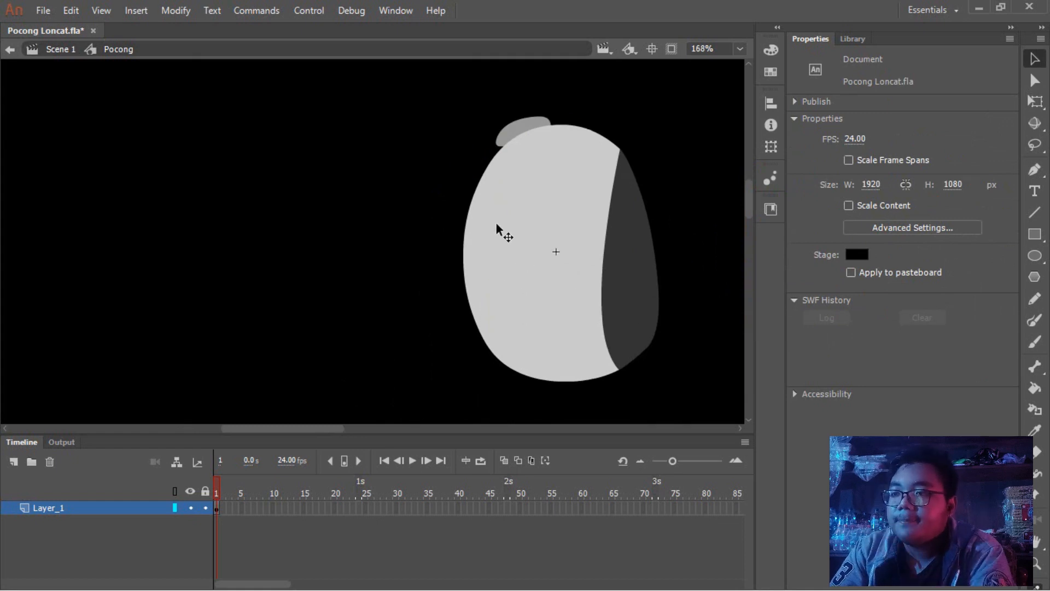
scroll(516, 119, "up", 6)
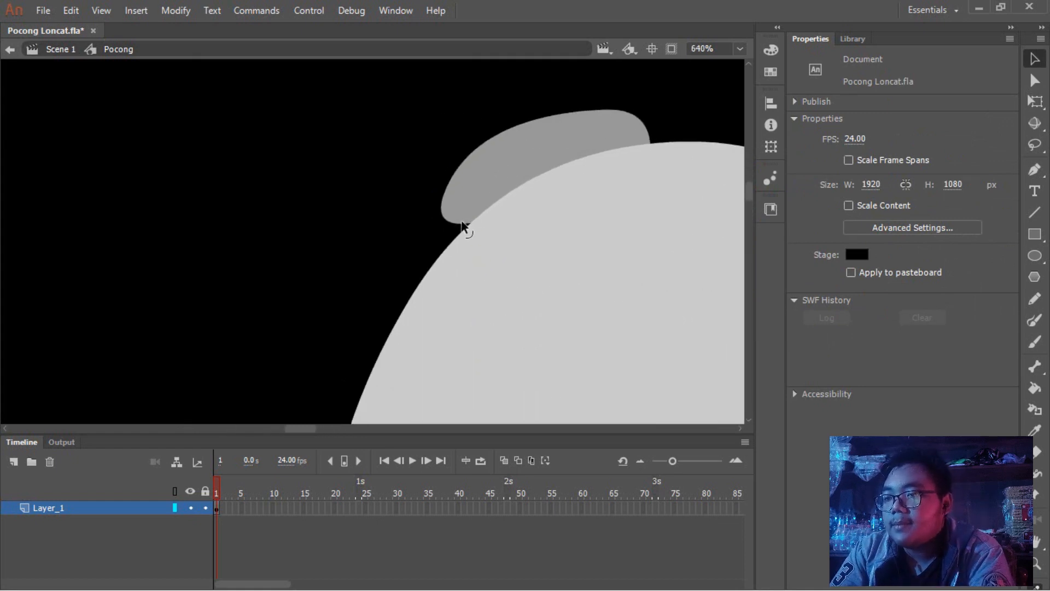
left_click_drag(447, 221, 454, 213)
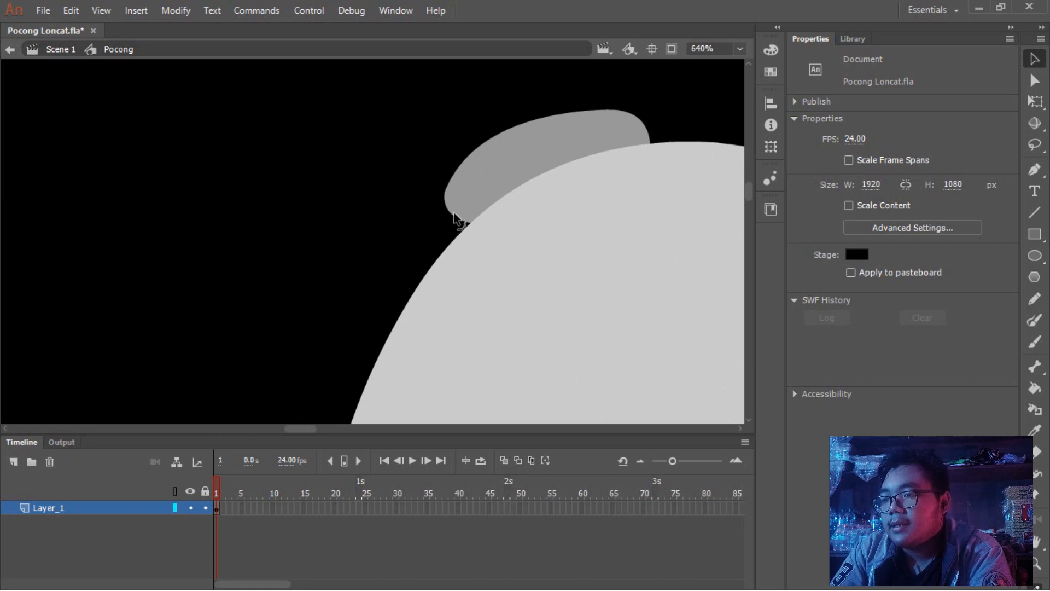
scroll(389, 215, "down", 4)
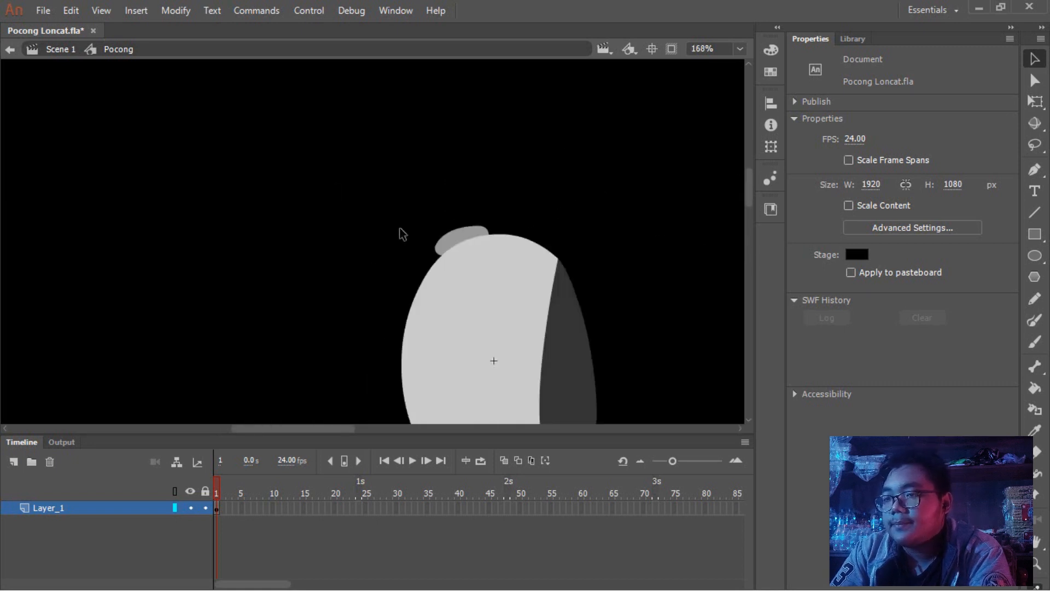
scroll(490, 156, "up", 2)
scroll(490, 156, "up", 2)
scroll(671, 169, "down", 3)
scroll(450, 230, "up", 3)
left_click_drag(450, 229, 468, 269)
left_click_drag(539, 130, 533, 122)
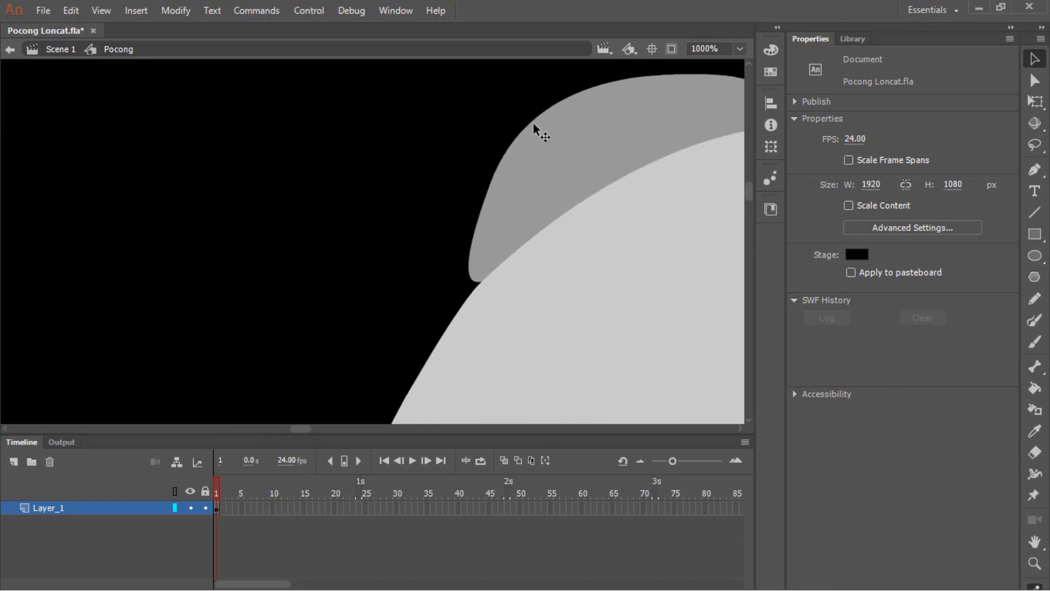
scroll(533, 123, "down", 2)
key("alt+Tab")
key("alt+Tab")
scroll(353, 206, "down", 3)
scroll(354, 205, "up", 3)
left_click(1036, 212)
left_click_drag(408, 229, 616, 142)
key("ctrl+z")
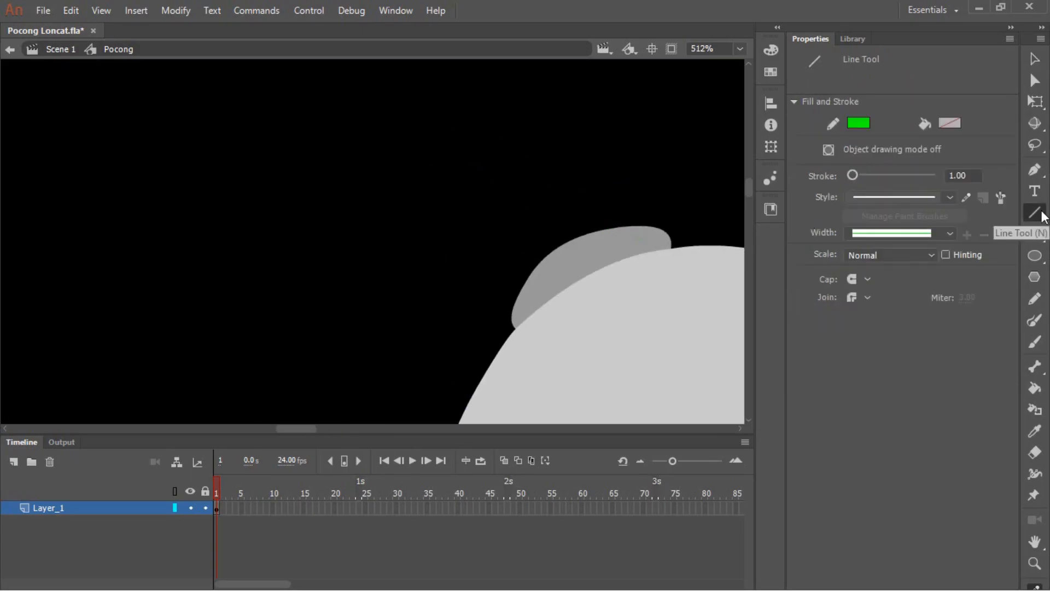
scroll(629, 191, "down", 3)
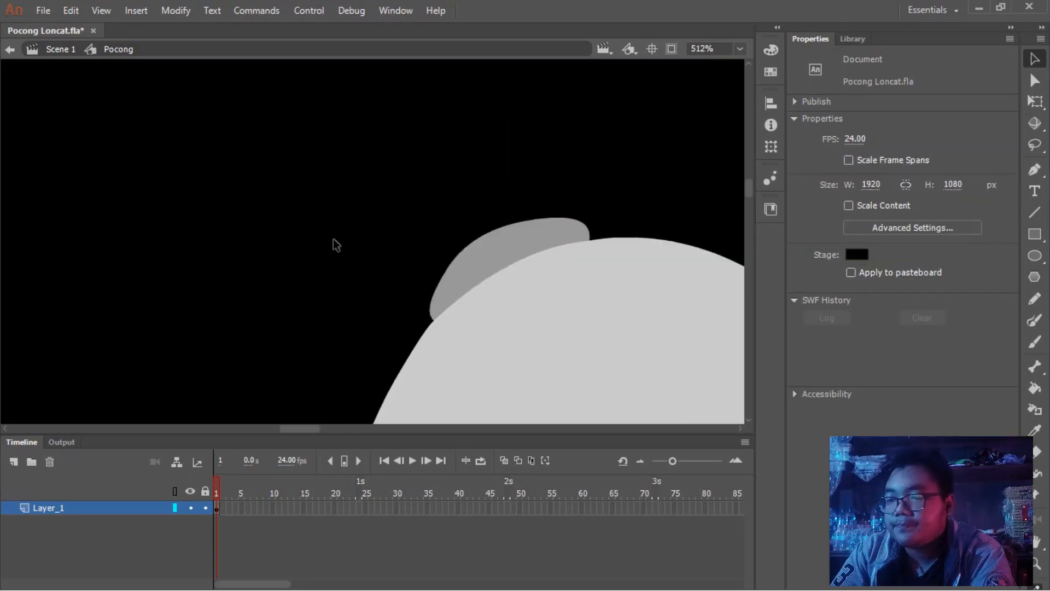
left_click_drag(333, 238, 355, 176)
scroll(354, 206, "down", 3)
left_click_drag(412, 209, 437, 151)
scroll(432, 235, "up", 2)
scroll(448, 249, "up", 3)
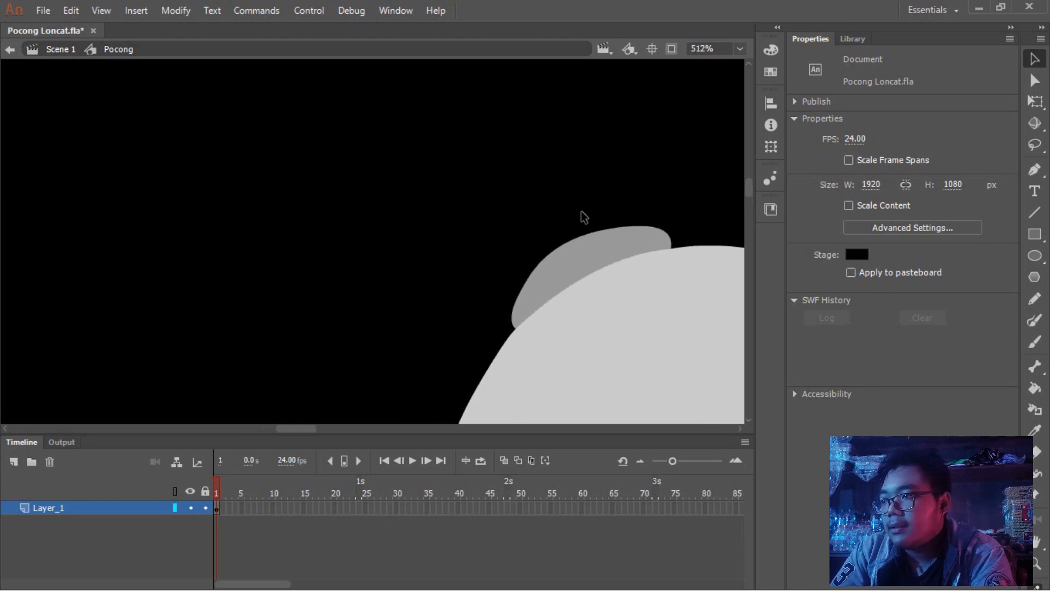
Step: Draw two long green lines spreading outward from the grey cap and a third line crossing their outer ends
left_click(1036, 212)
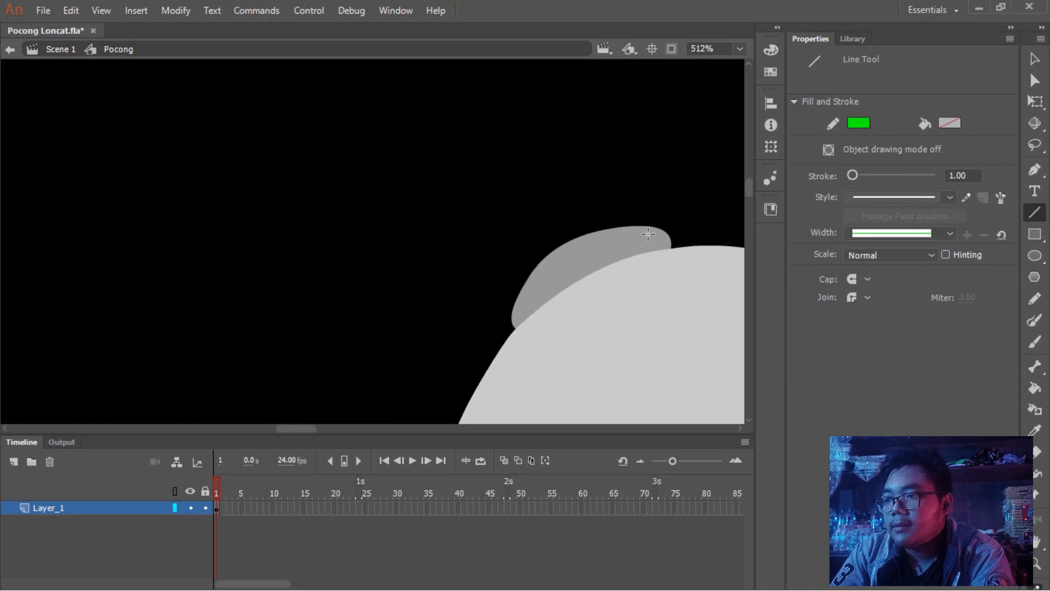
mouse_move(641, 239)
left_mouse_down()
mouse_move(584, 103)
mouse_move(366, 153)
mouse_move(538, 114)
left_mouse_up()
key("ctrl+z")
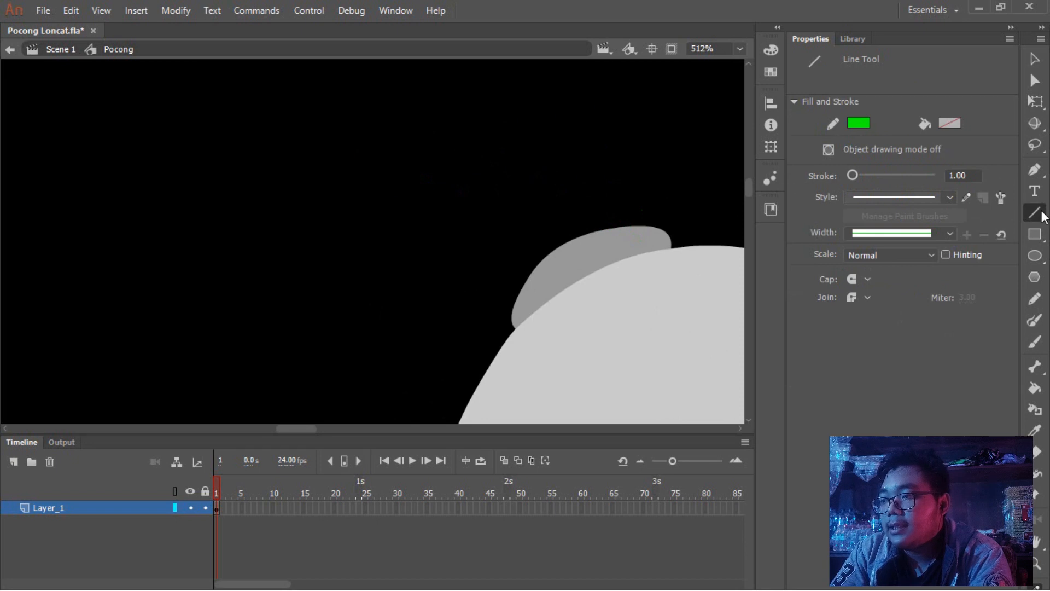
left_click_drag(246, 226, 227, 264)
left_click_drag(606, 289, 458, 108)
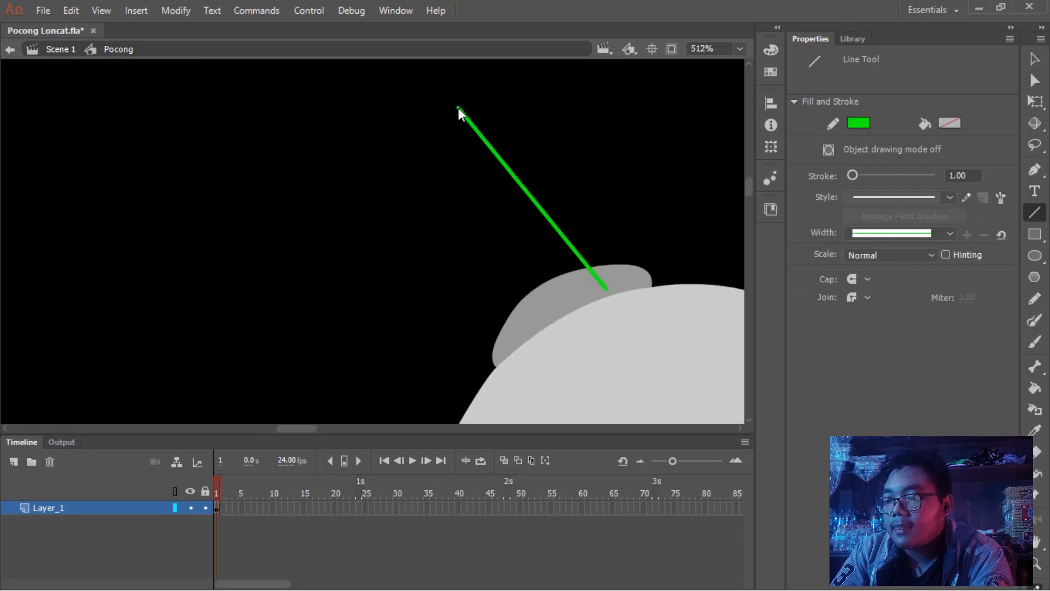
left_click_drag(512, 336, 312, 416)
left_click_drag(342, 293, 402, 249)
key("ctrl+z")
left_click_drag(578, 280, 297, 438)
scroll(358, 241, "down", 3)
mouse_move(461, 120)
left_mouse_down()
mouse_move(387, 213)
mouse_move(317, 359)
left_mouse_up()
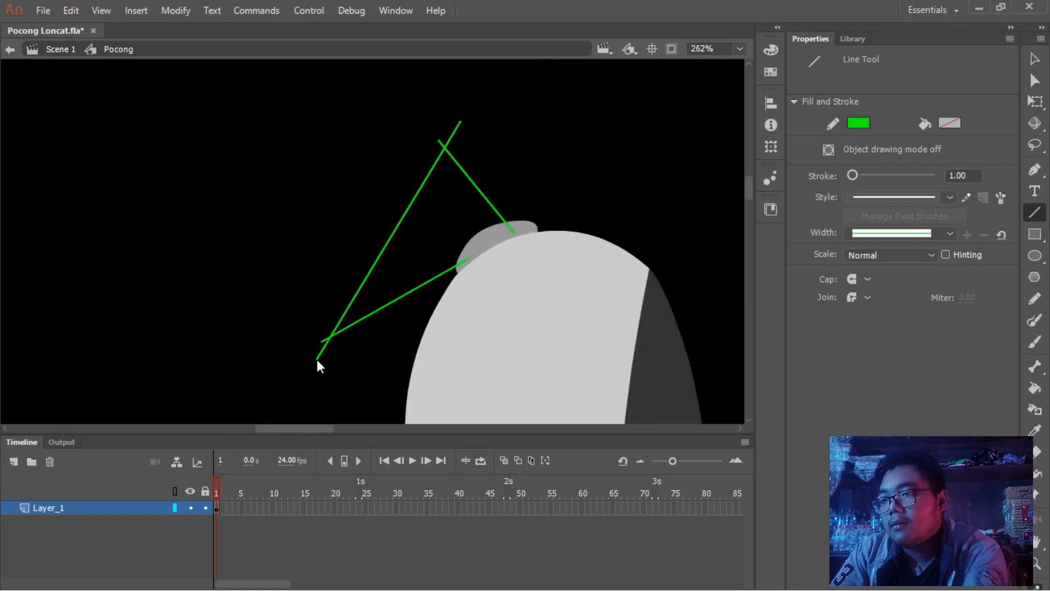
key("v")
left_click_drag(393, 243, 337, 246)
key("ctrl+z")
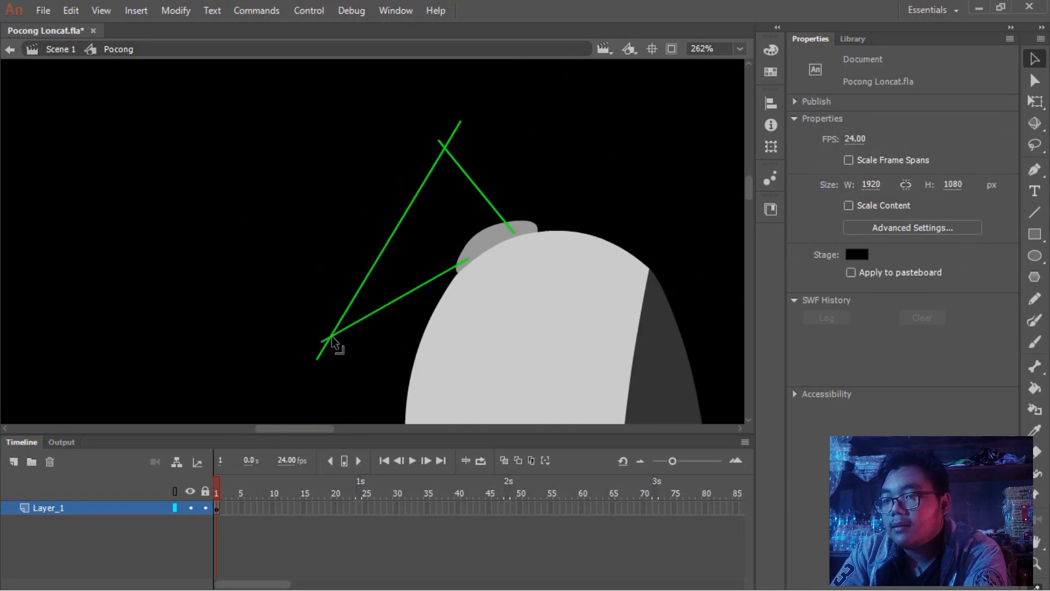
mouse_move(331, 338)
left_mouse_down()
mouse_move(370, 235)
mouse_move(422, 182)
mouse_move(376, 310)
mouse_move(330, 339)
left_mouse_up()
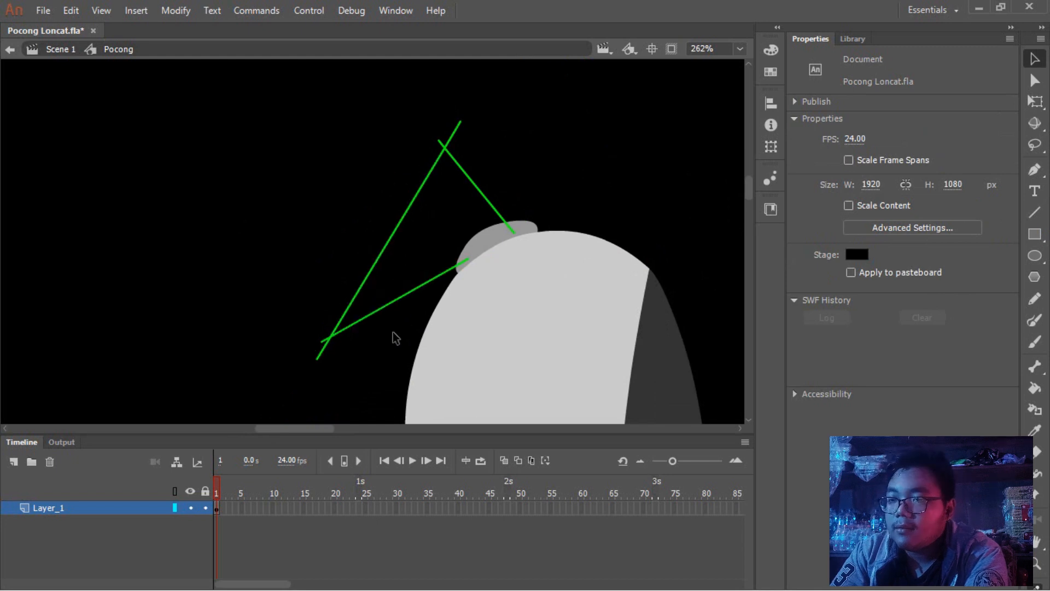
Step: Add a green line from the grey cap across the outer line and bend the upper half of the outline into curves
key("n")
mouse_move(462, 238)
left_mouse_down()
mouse_move(343, 227)
mouse_move(399, 248)
mouse_move(385, 262)
left_mouse_up()
key("v")
left_click_drag(444, 148, 431, 165)
left_click(383, 227)
left_click(392, 227)
left_click_drag(383, 227, 400, 225)
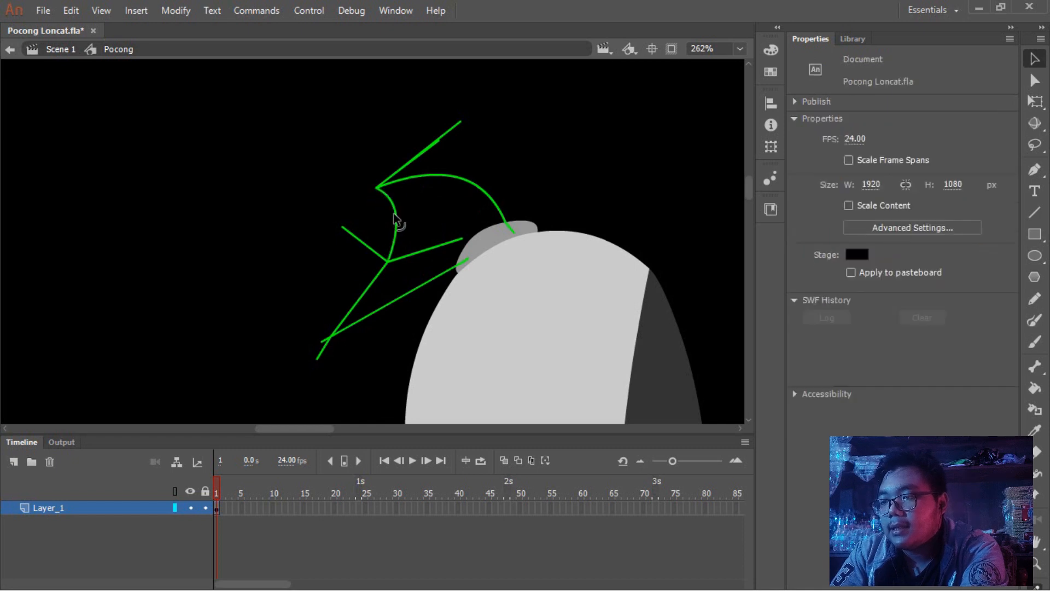
Step: Shape the lower lobe of the outline by moving its middle and lower corners and curving its outer and lower lines
left_click_drag(387, 266, 392, 211)
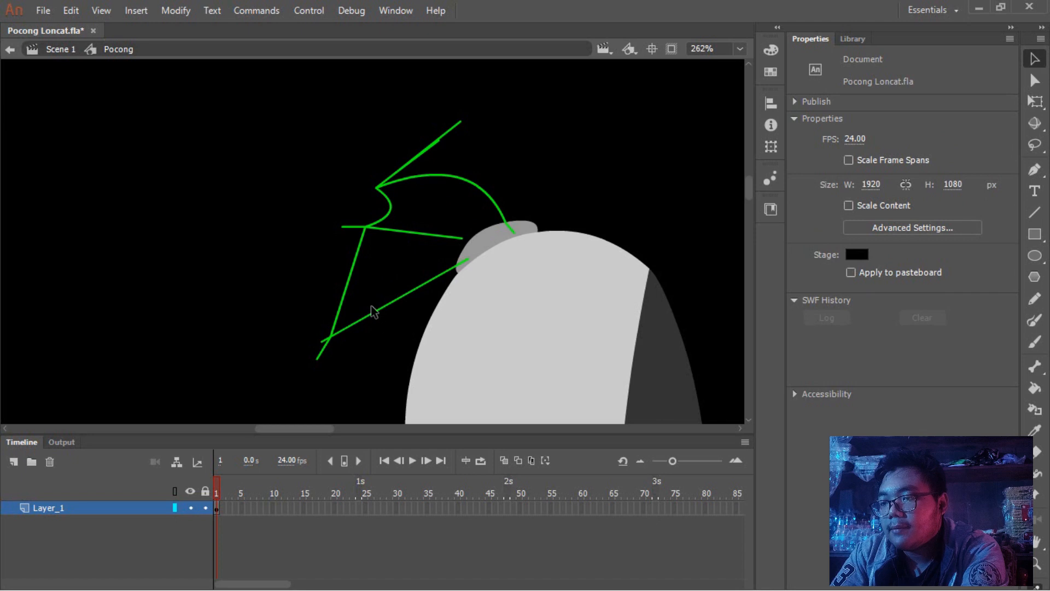
left_click_drag(374, 314, 327, 284)
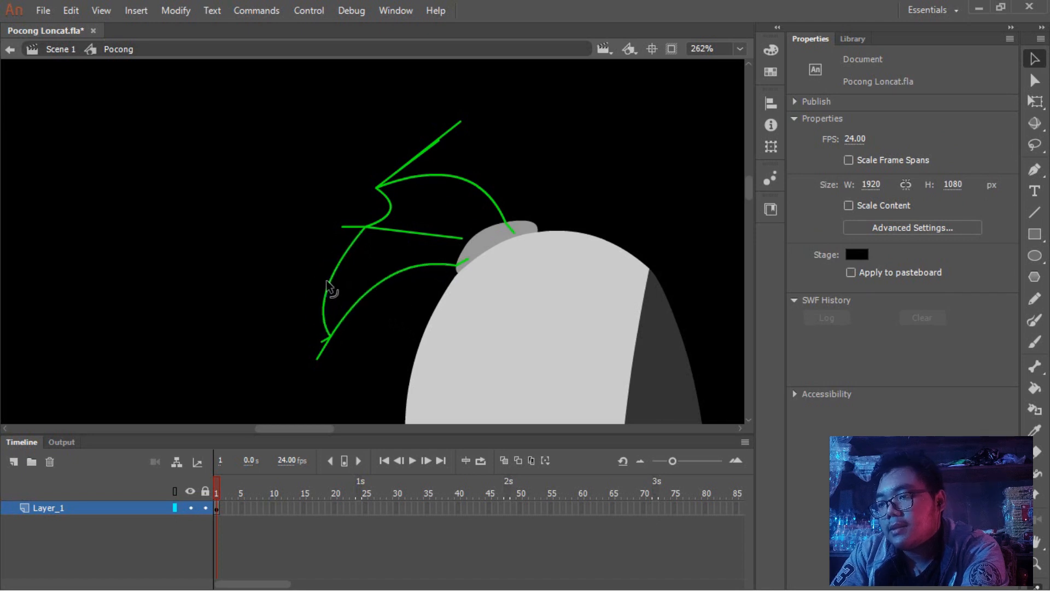
left_click_drag(331, 336, 348, 298)
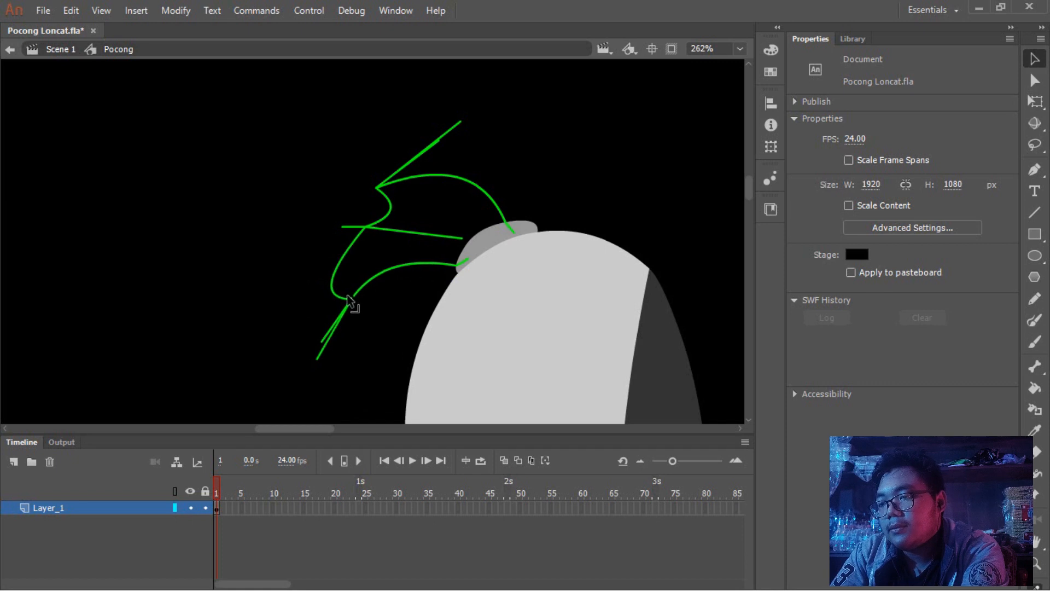
left_click_drag(349, 251, 375, 239)
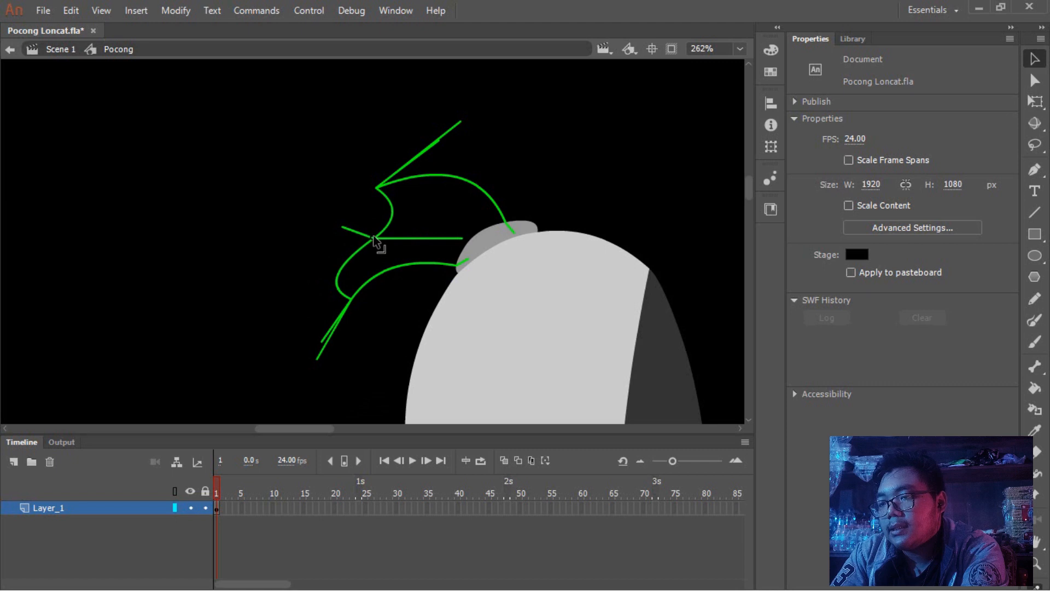
Step: Fill the two-lobed shroud tail with light grey #CCCCCC and delete all its green lines
left_click(432, 238)
left_click(436, 208)
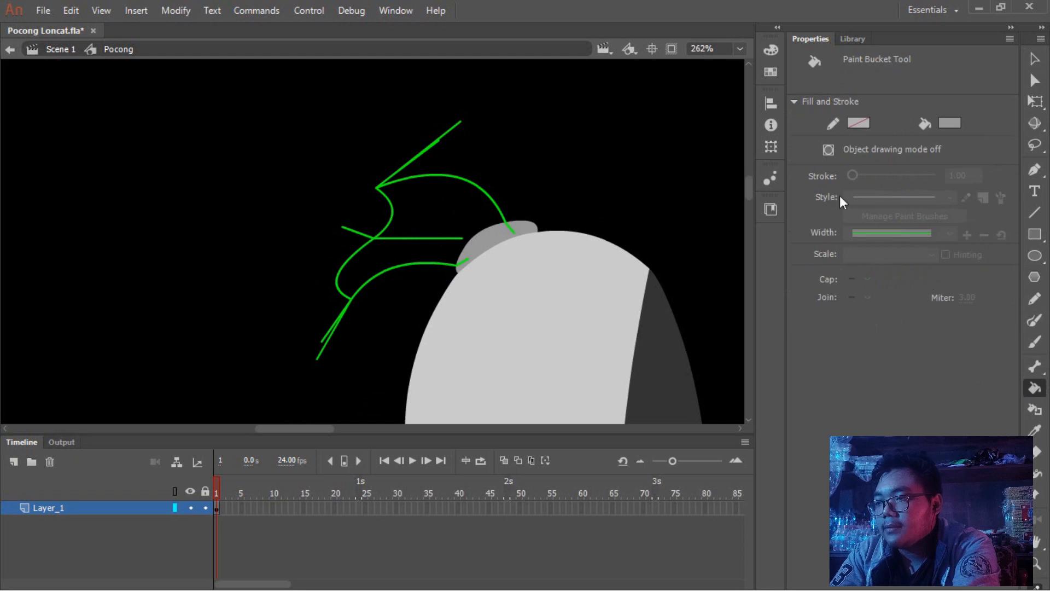
left_click(950, 123)
left_click(499, 302)
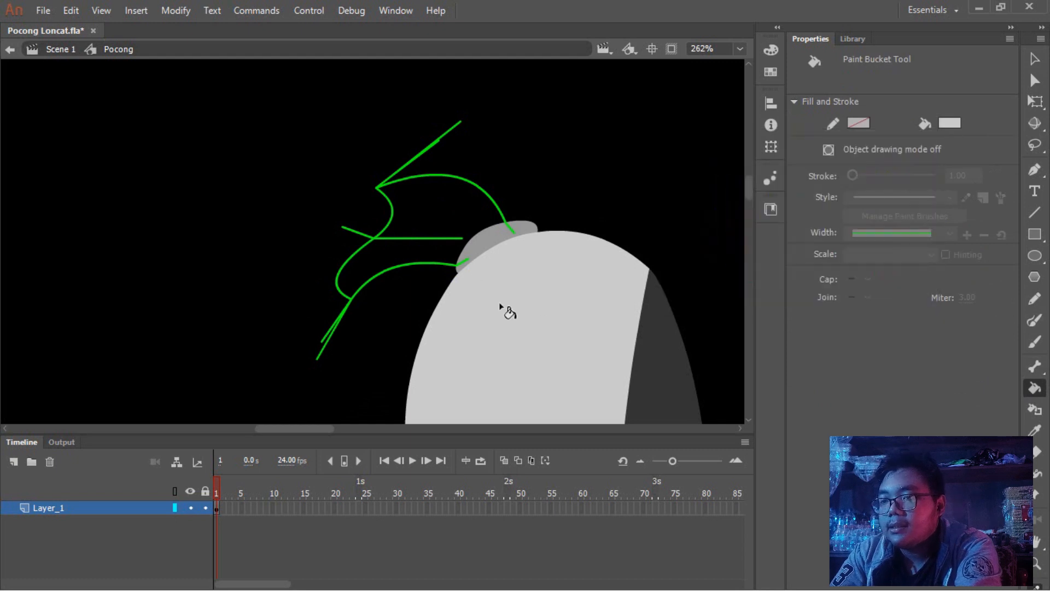
left_click(460, 214)
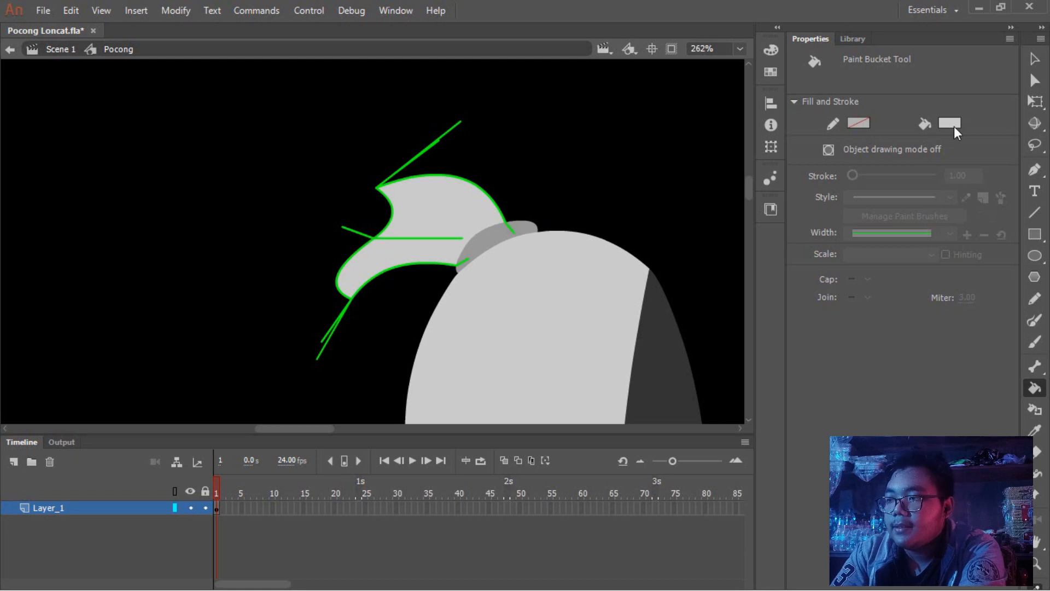
key("v")
left_click(453, 129)
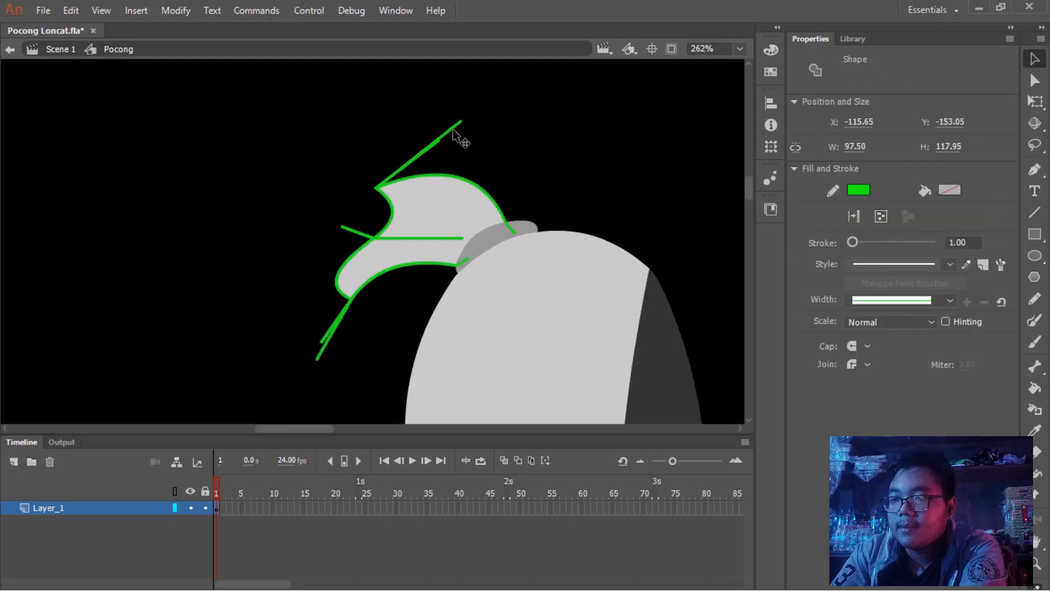
key("Delete")
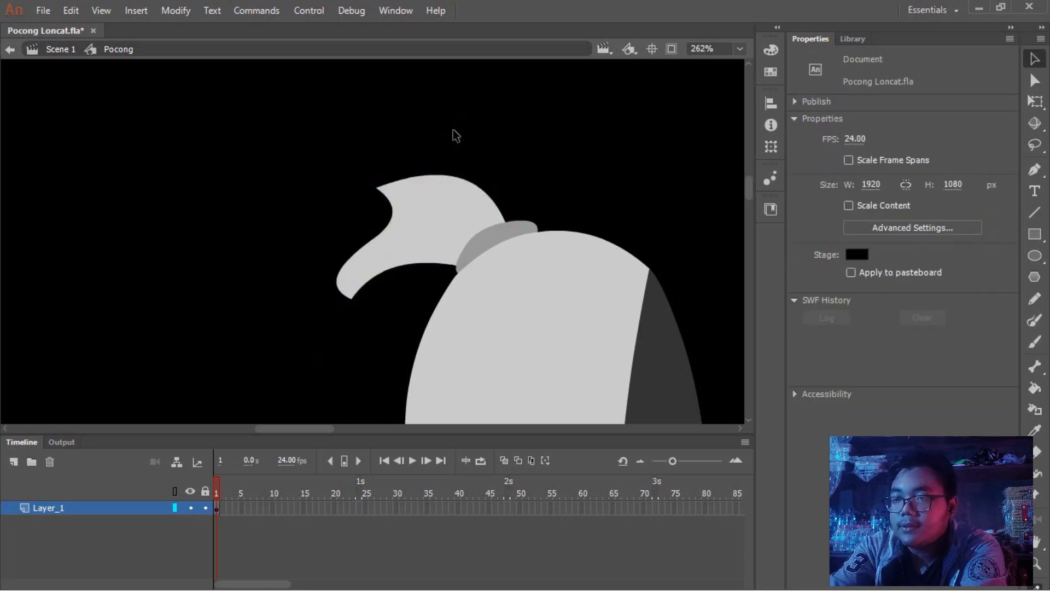
Step: Pull the upper base corner of the shroud tail outward along the grey cap's edge
scroll(464, 237, "down", 5)
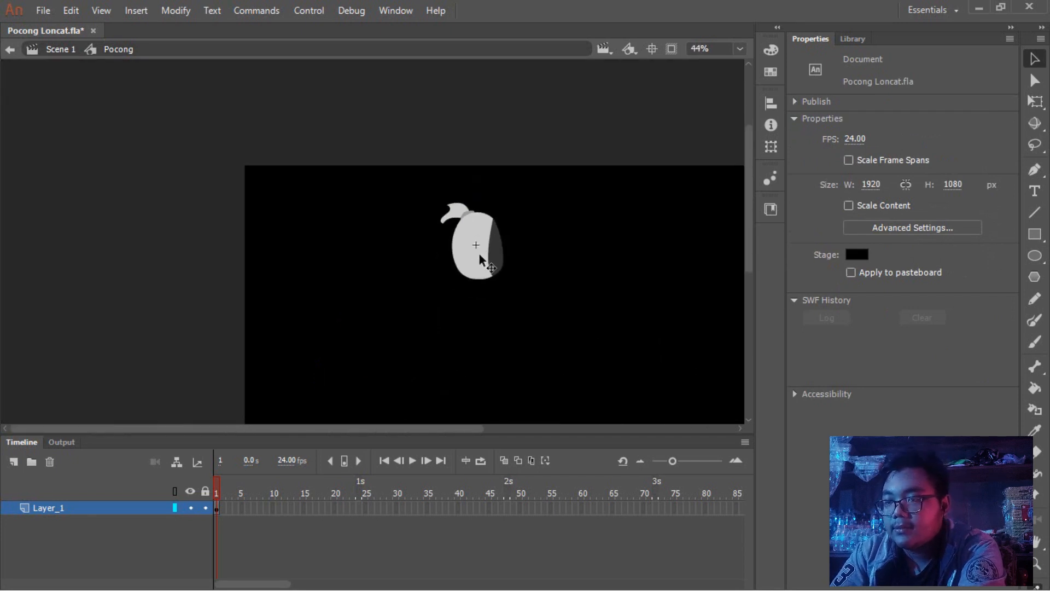
scroll(478, 252, "up", 5)
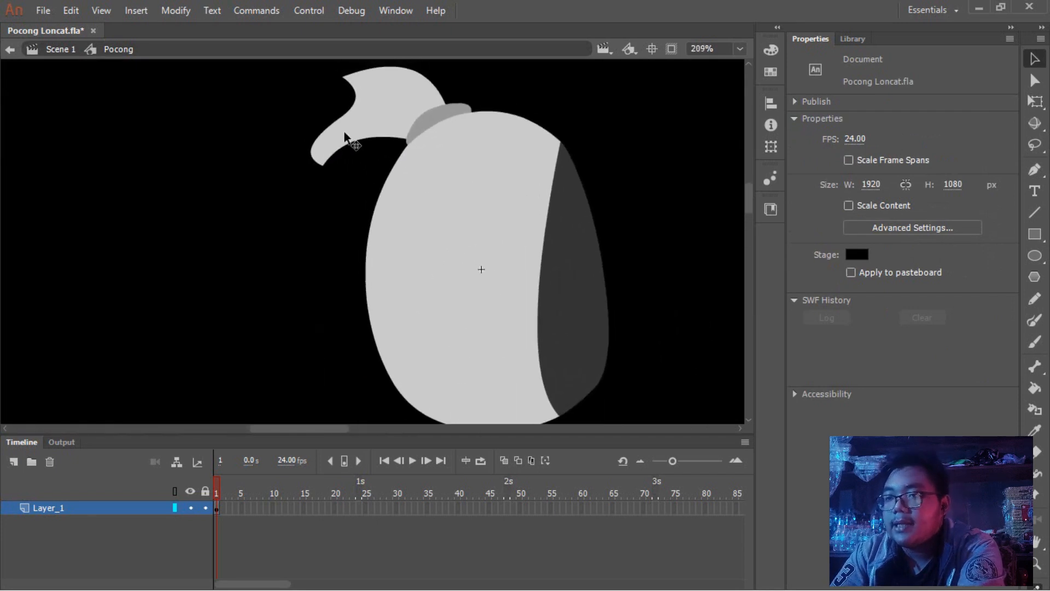
scroll(344, 134, "up", 1)
scroll(519, 150, "up", 1)
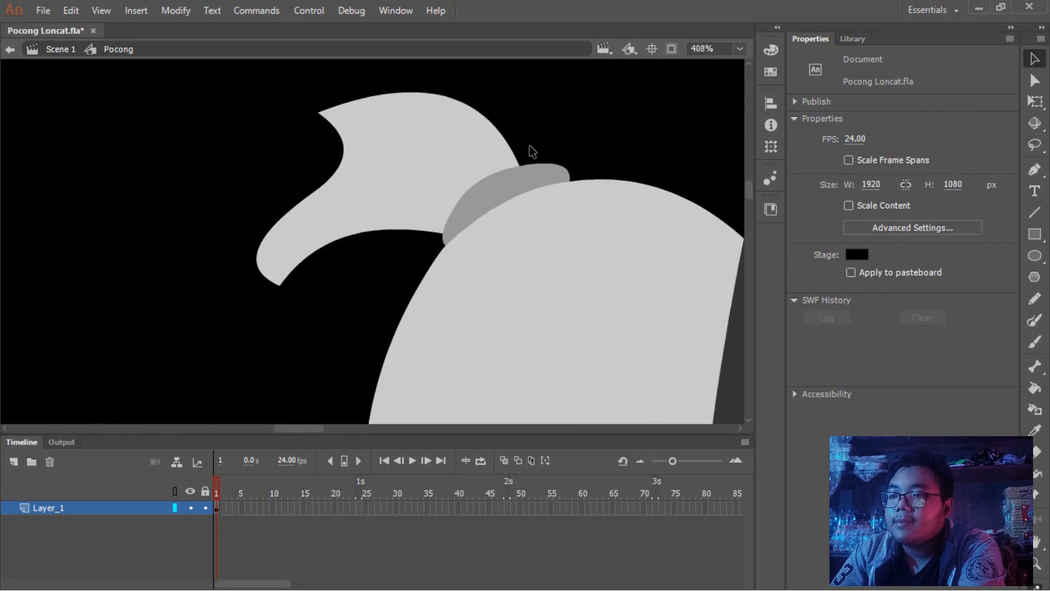
scroll(529, 146, "up", 2)
left_click_drag(499, 194, 591, 191)
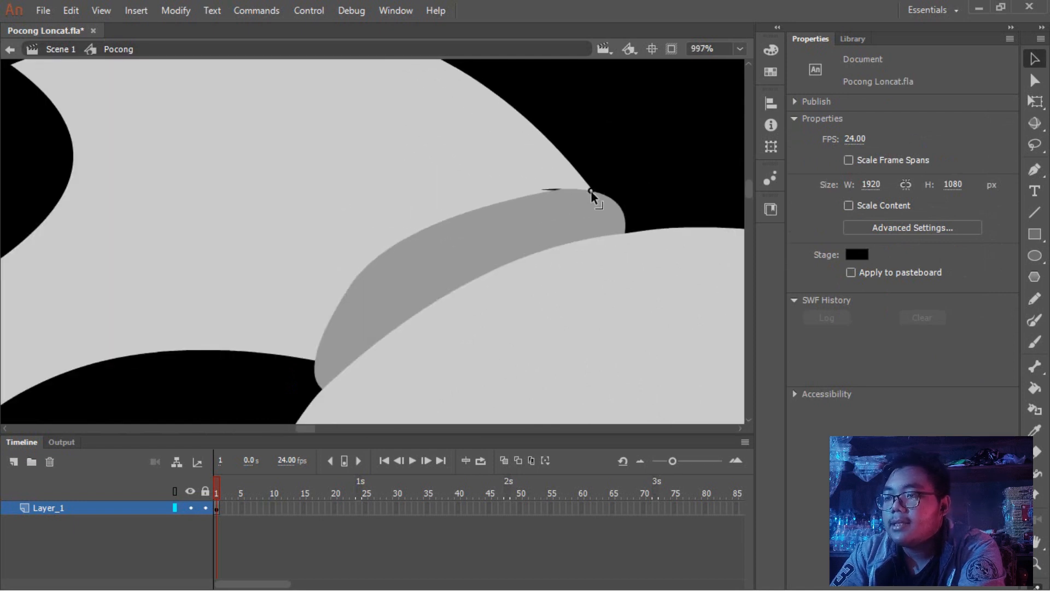
Step: Enlarge the tail's upper lobe by extending its tip outward and bulging its top curve upward
scroll(459, 171, "down", 4)
scroll(391, 176, "up", 3)
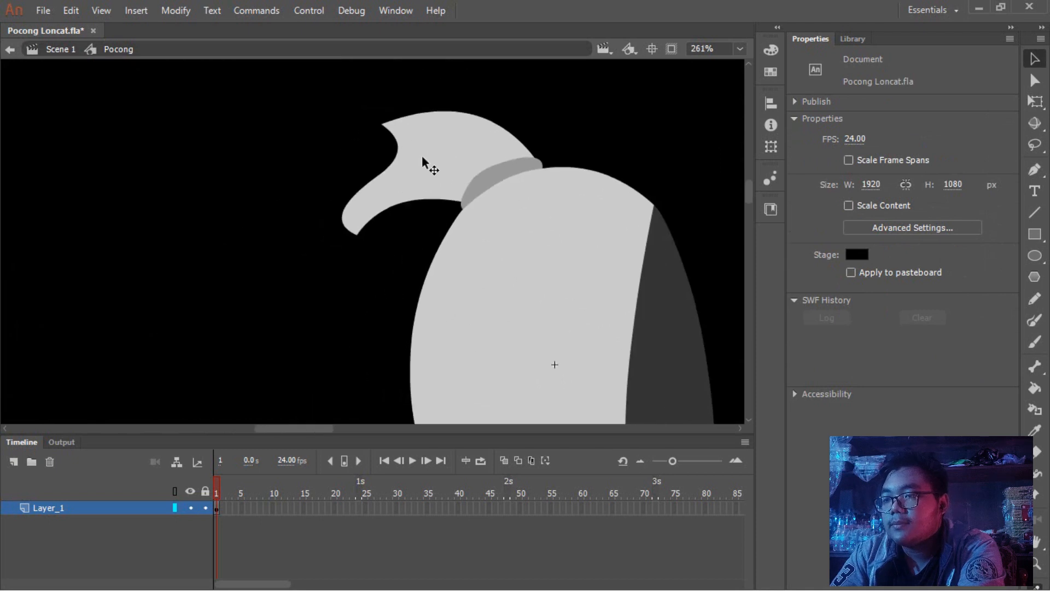
left_click_drag(419, 168, 356, 131)
left_click_drag(461, 132, 455, 66)
left_click_drag(356, 133, 349, 149)
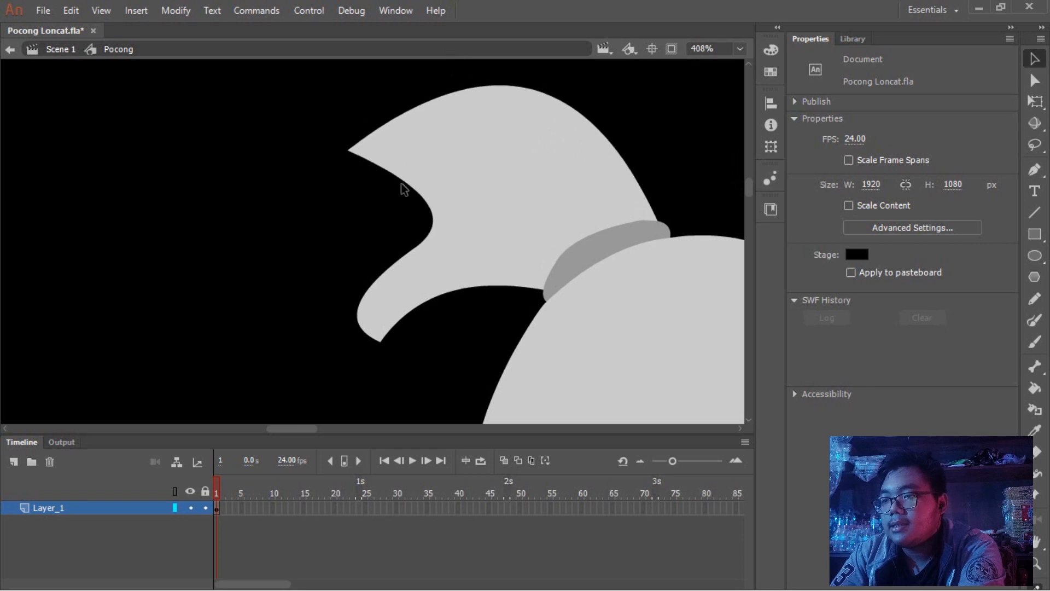
Step: Deepen the notch between the two tail lobes, arch the underside and round the lower lobe's outer edge
left_click_drag(432, 216, 477, 176)
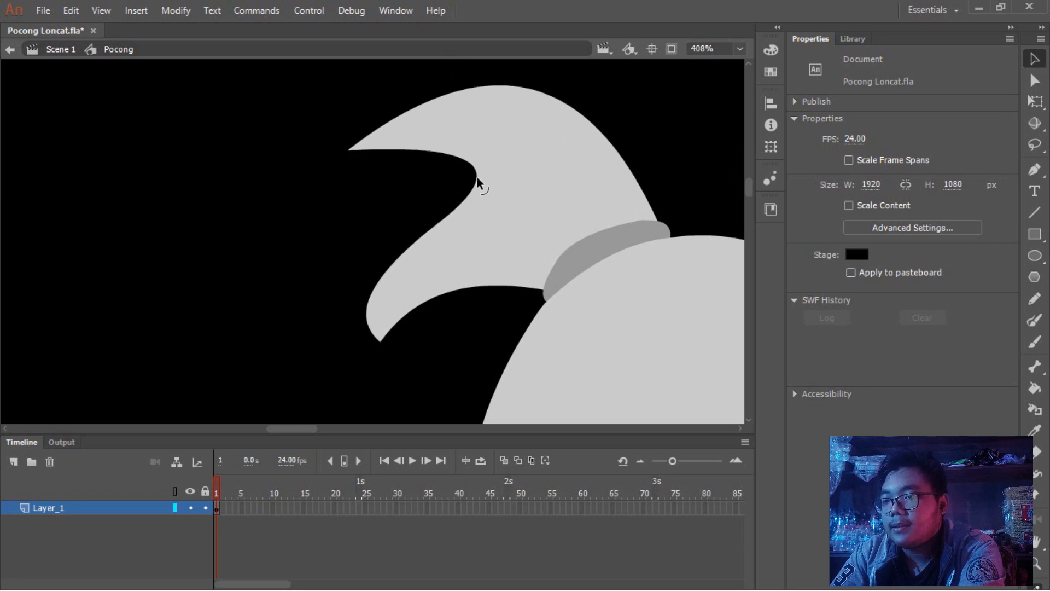
left_click_drag(448, 293, 483, 265)
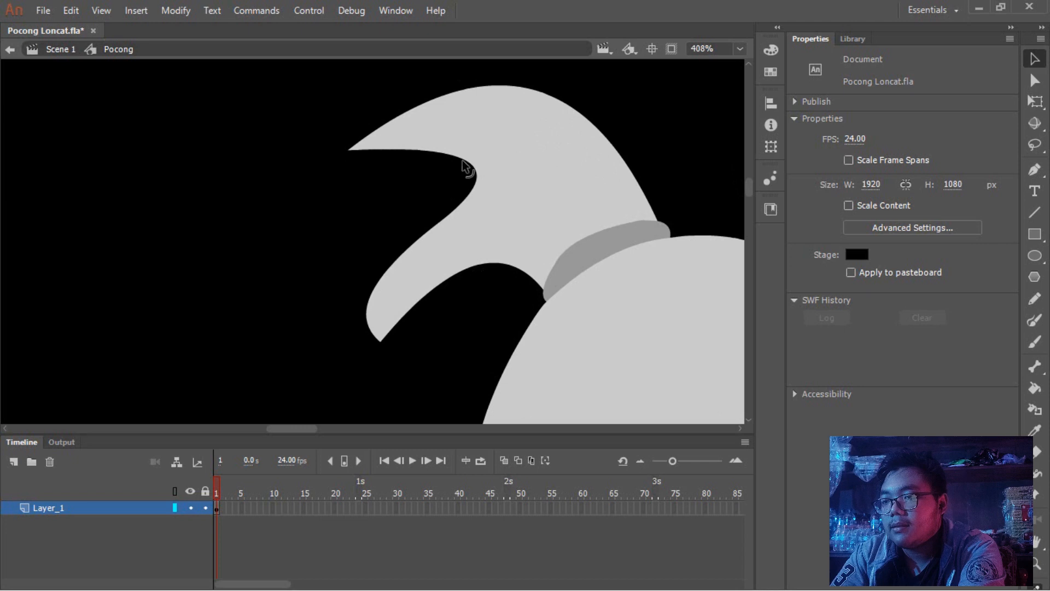
left_click_drag(471, 166, 494, 192)
scroll(415, 261, "down", 2)
left_click_drag(401, 270, 394, 252)
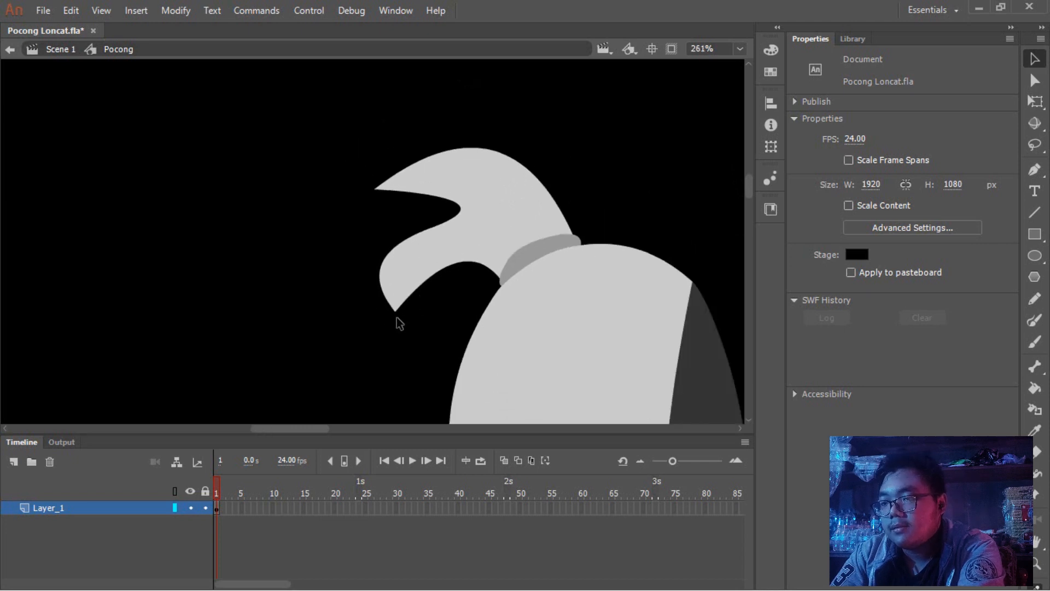
Step: Bend the upper edge of the notch upward to refine the tail's upper lobe
scroll(405, 306, "down", 6)
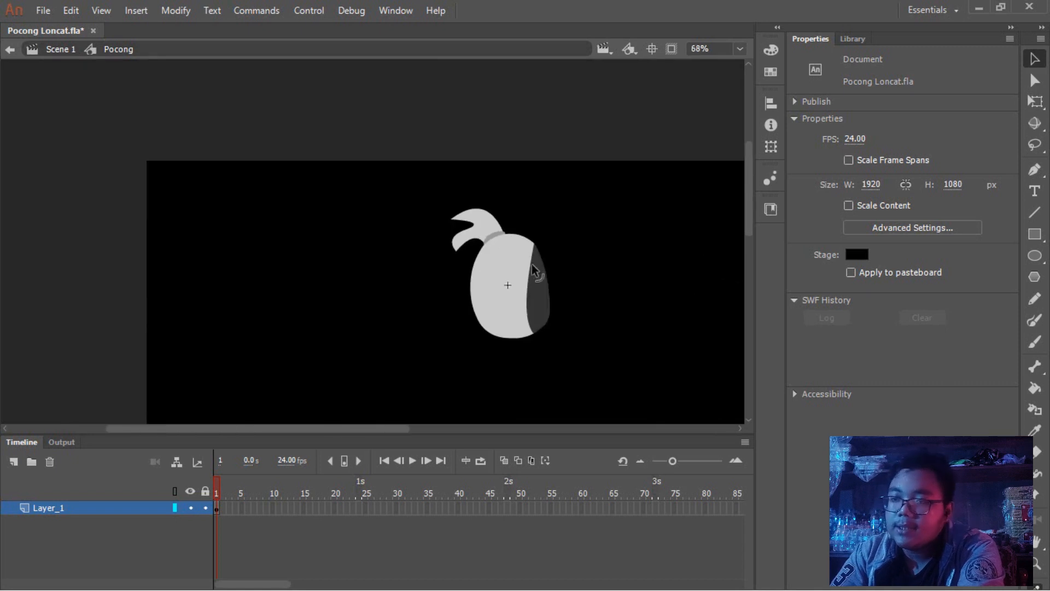
scroll(484, 253, "up", 4)
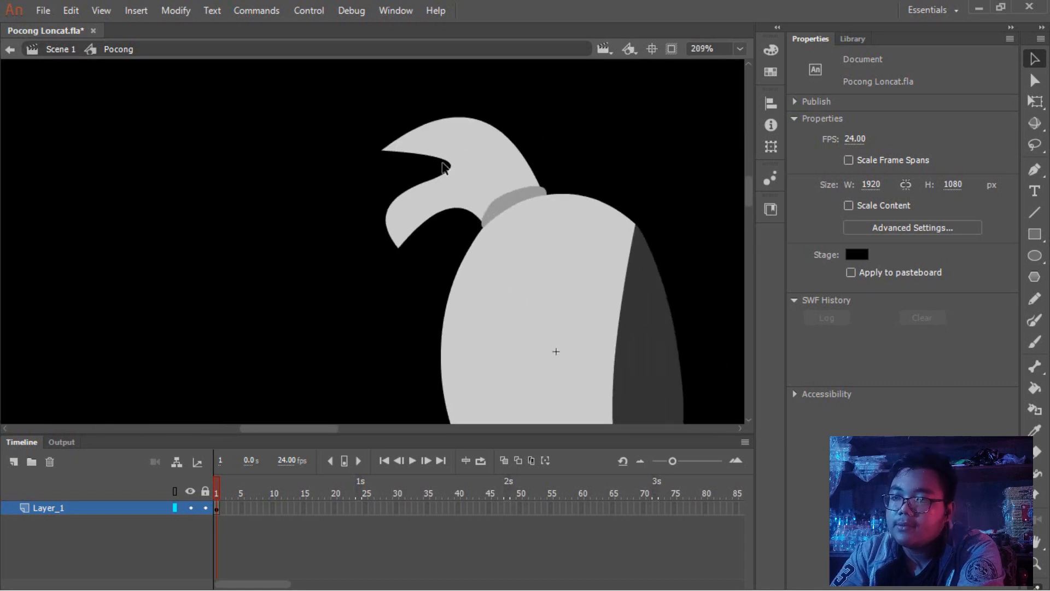
left_click_drag(451, 160, 421, 145)
Step: Shorten the grey cap's upper end along the head, keep it rounded, and reshape the cap's outer edge where it meets the tail
scroll(437, 180, "down", 4)
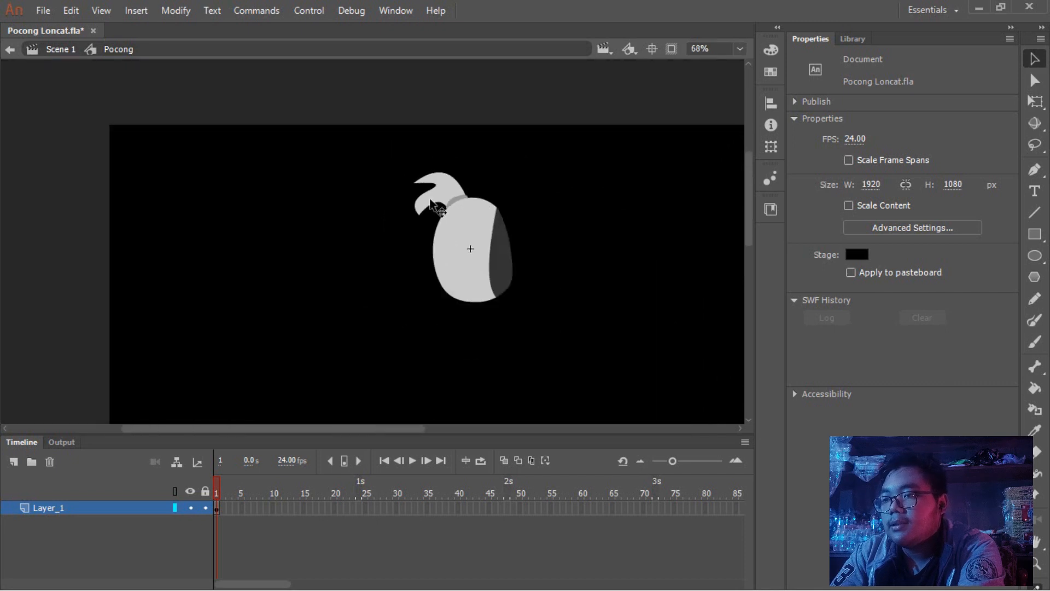
scroll(551, 217, "up", 8)
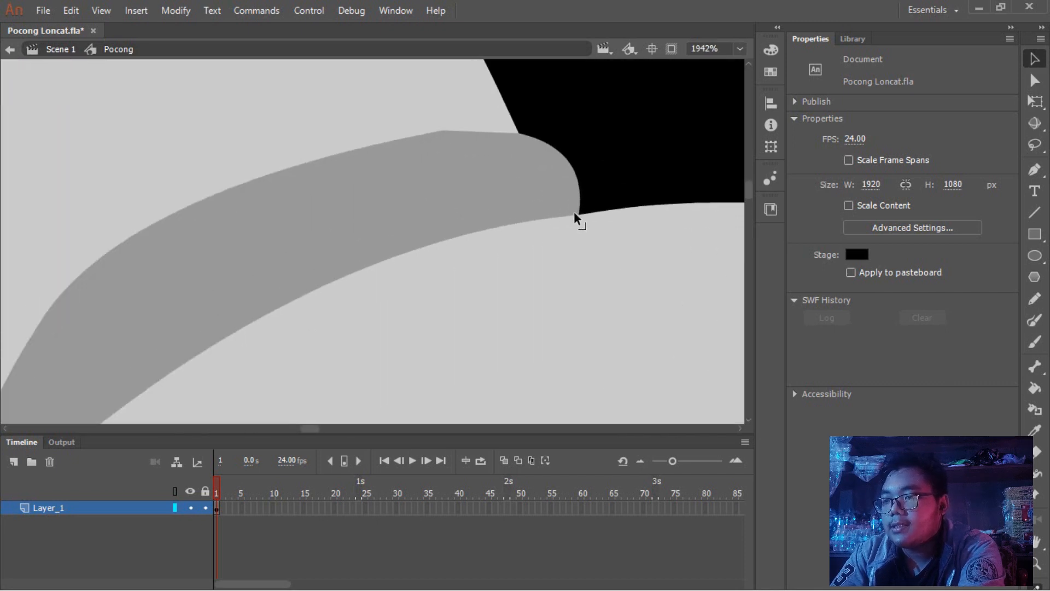
left_click_drag(578, 212, 529, 221)
scroll(529, 221, "up", 2)
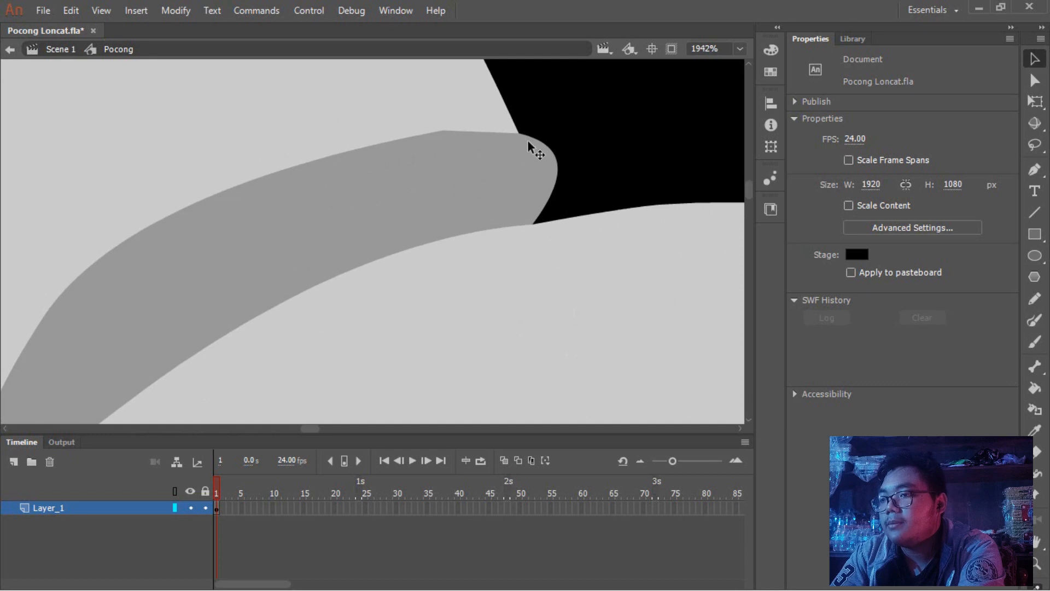
mouse_move(558, 169)
left_mouse_down()
mouse_move(571, 174)
mouse_move(555, 165)
left_mouse_up()
left_click_drag(571, 213, 557, 210)
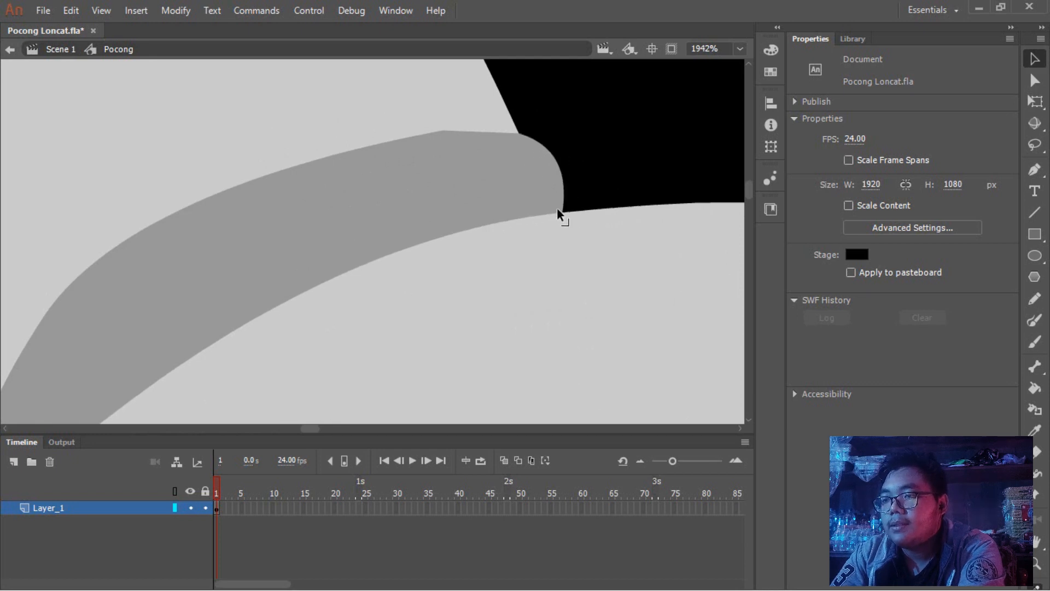
left_click_drag(442, 129, 328, 170)
scroll(373, 143, "down", 5)
scroll(322, 166, "up", 4)
scroll(375, 156, "down", 8)
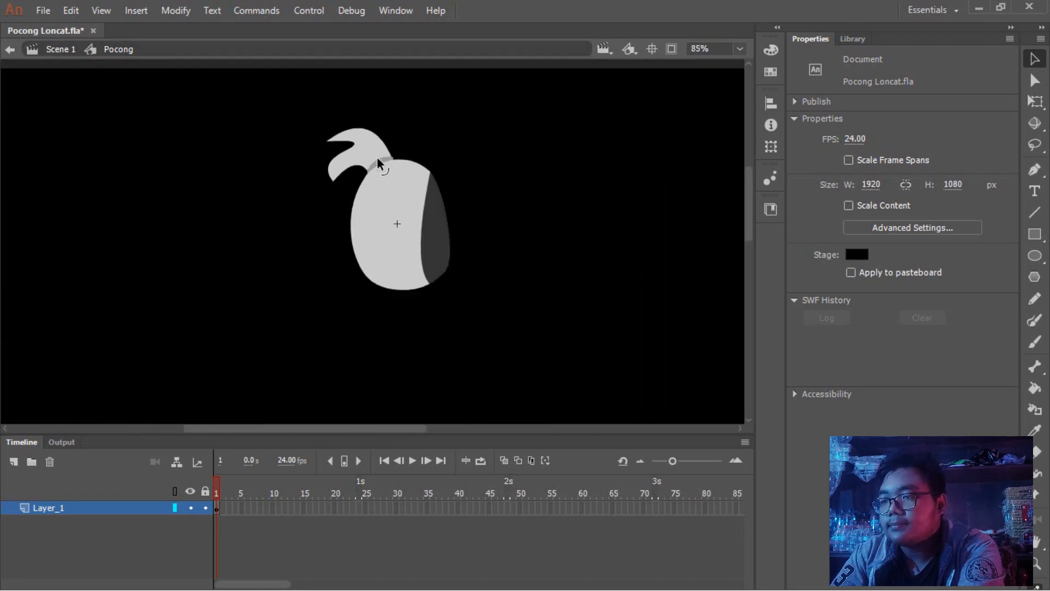
scroll(398, 211, "up", 3)
scroll(462, 178, "up", 3)
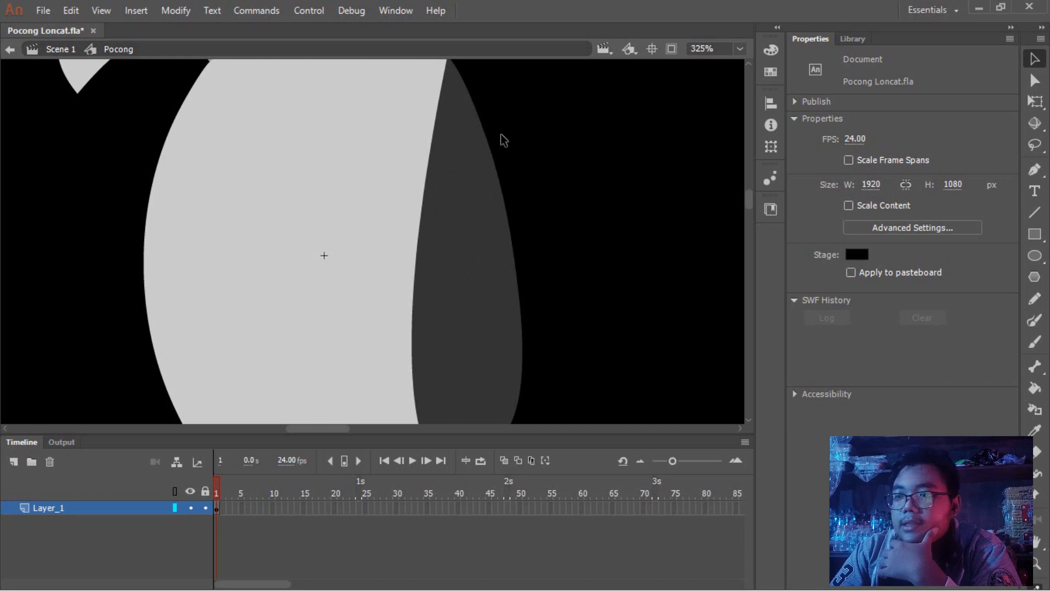
left_click(1040, 259)
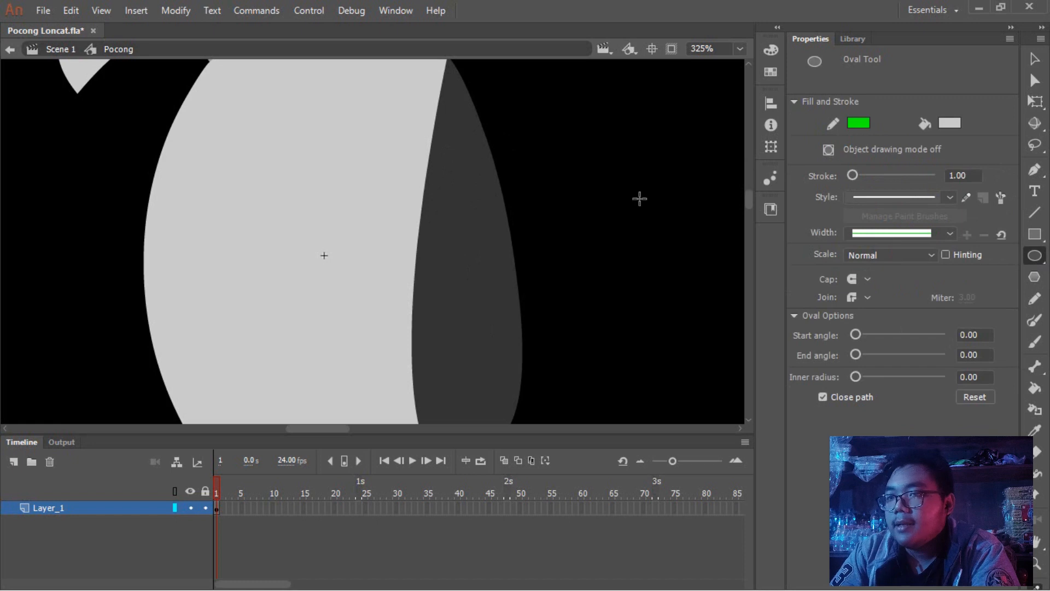
left_click_drag(576, 136, 622, 187)
key("ctrl+z")
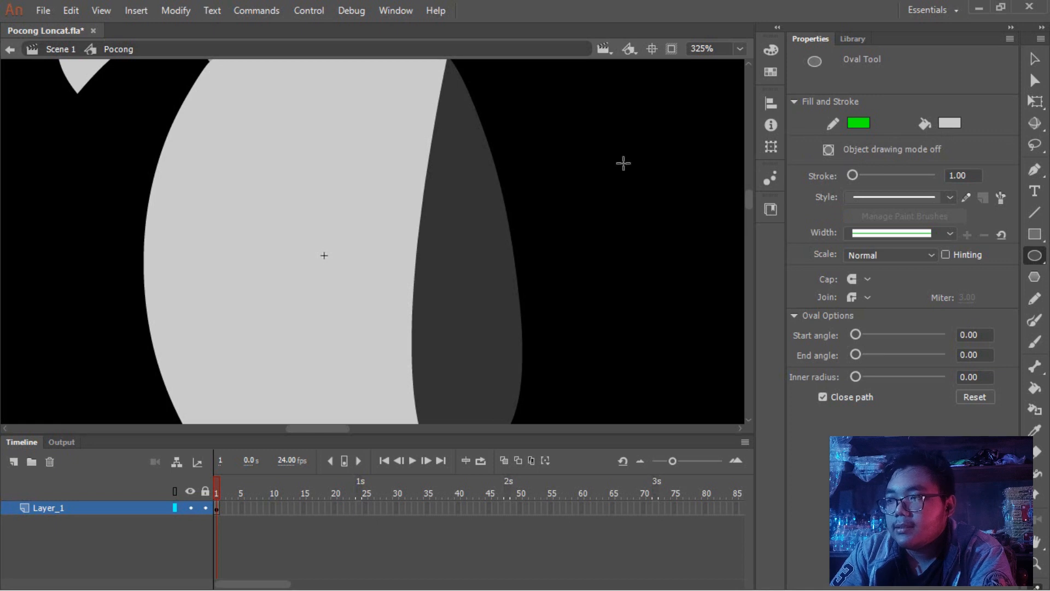
Step: Set the Oval tool to no fill with the green stroke kept, and save the document
left_click(949, 122)
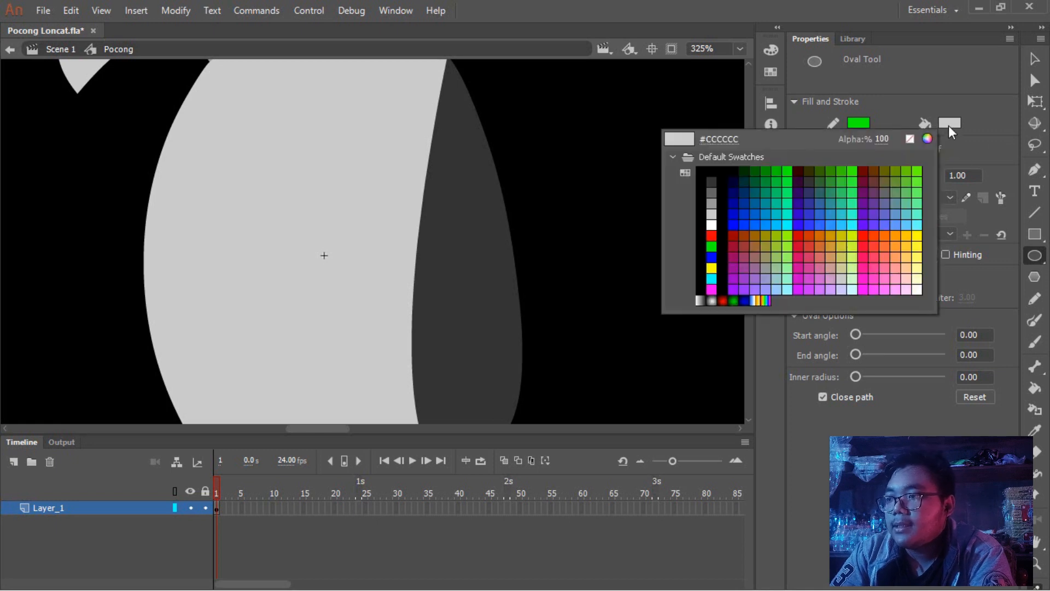
left_click(909, 140)
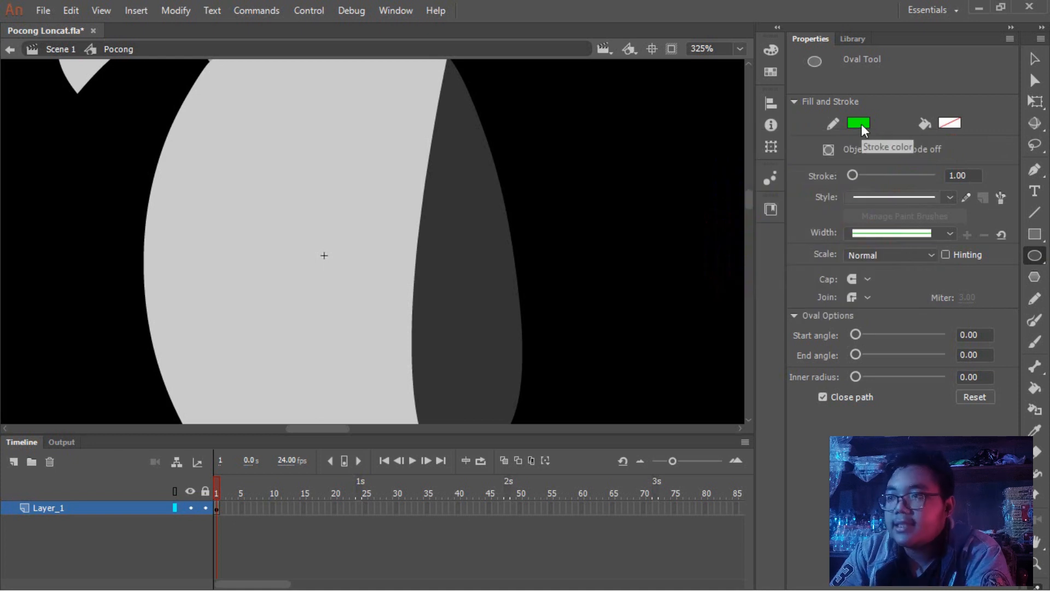
scroll(582, 205, "up", 3)
key("ctrl+s")
Step: Draw a trial green circle outline on the empty stage beside the head's dark area and undo it
left_click_drag(422, 113, 496, 184)
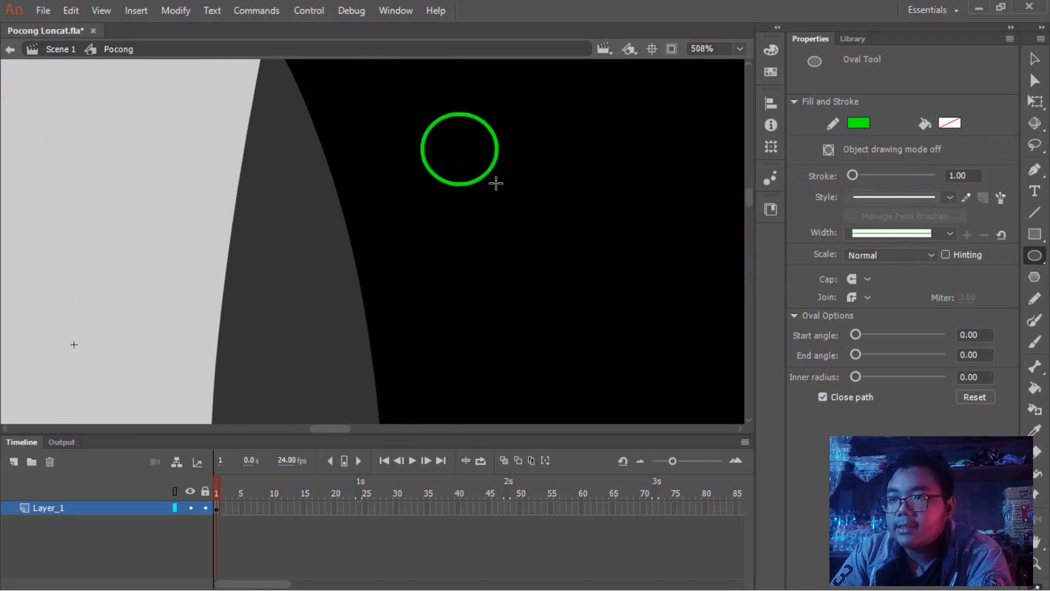
key("ctrl+z")
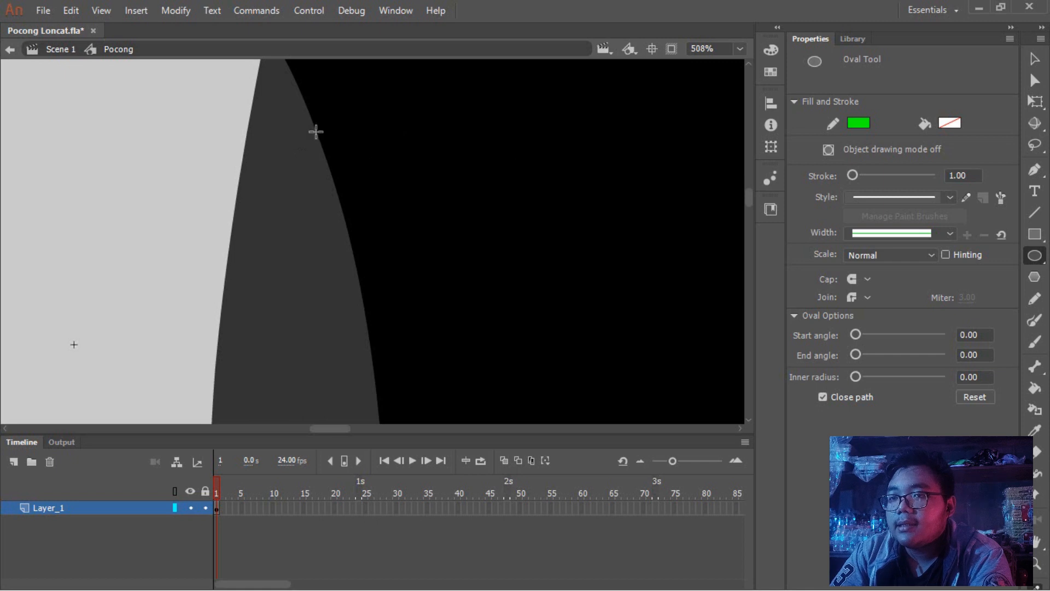
Step: Draw a green circle outline on the empty stage beside the head's dark area and bend its edges into an irregular rounded eye shape
left_click_drag(480, 128, 580, 220)
key("v")
left_click_drag(497, 146, 500, 151)
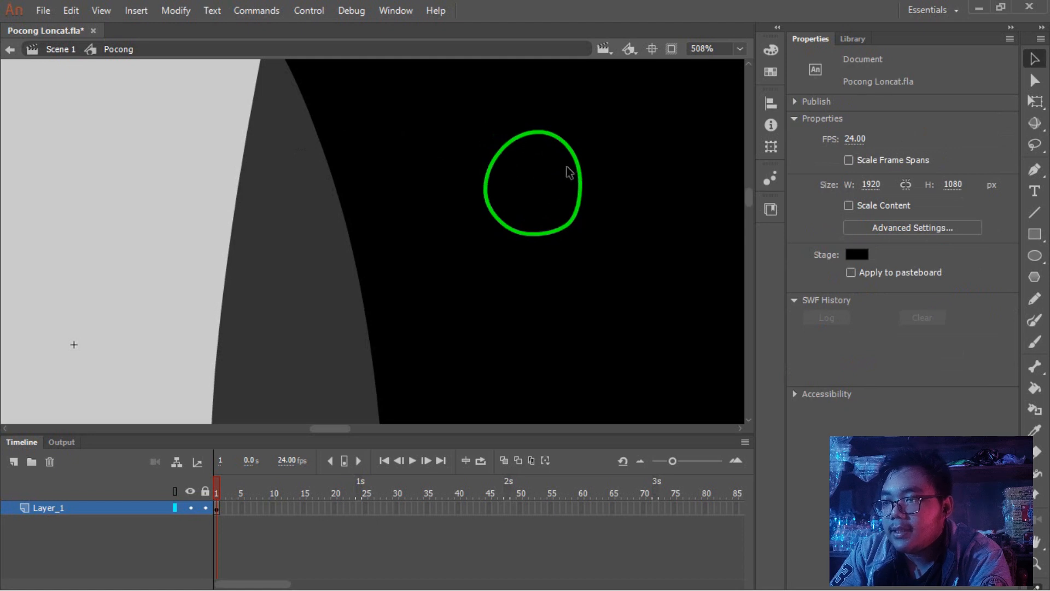
left_click_drag(577, 171, 575, 175)
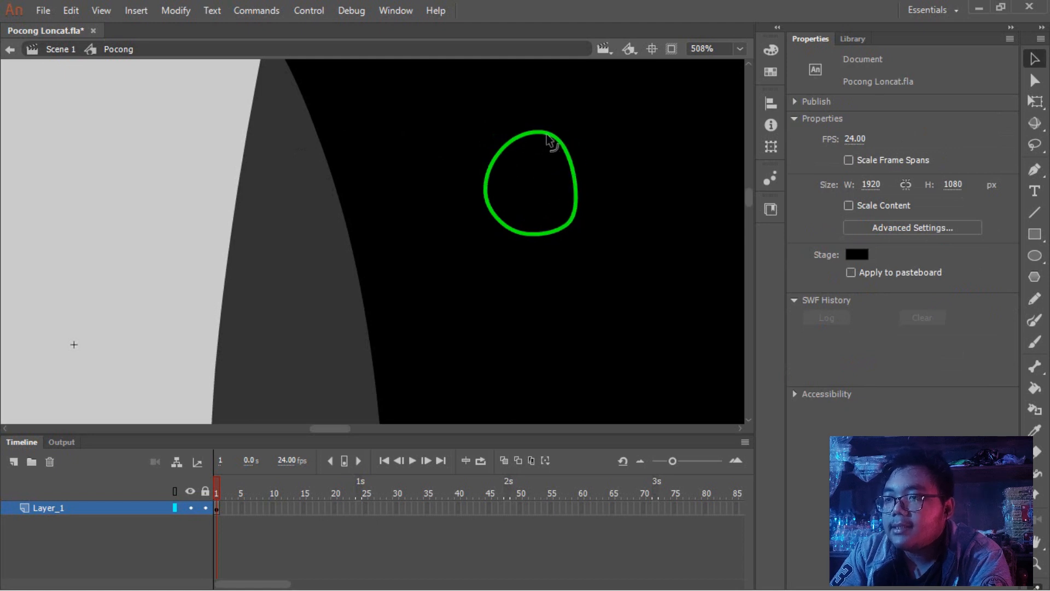
left_click_drag(544, 137, 545, 136)
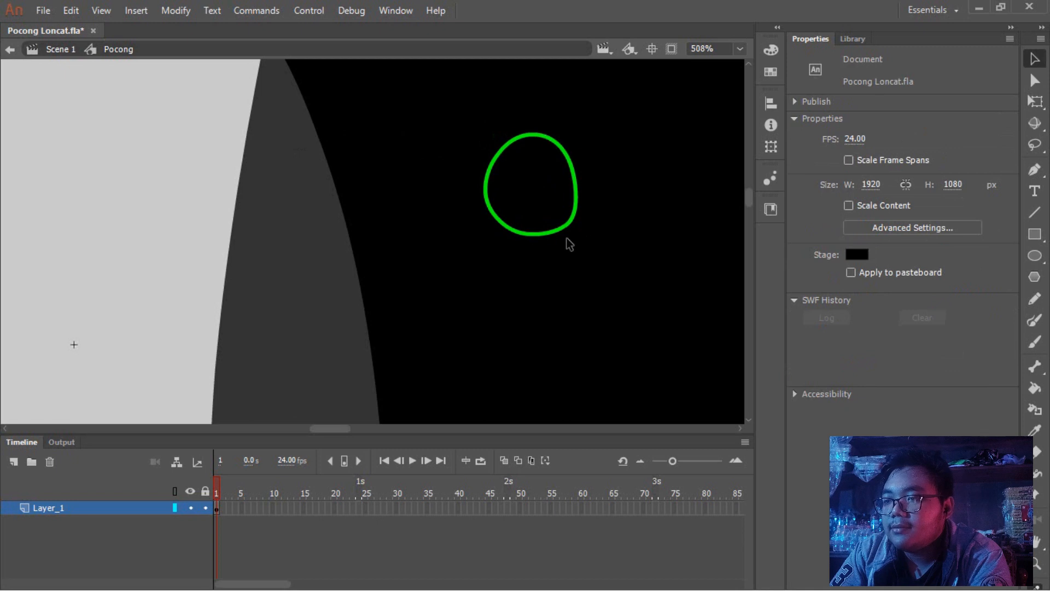
left_click_drag(524, 236, 530, 244)
left_click_drag(569, 214, 583, 221)
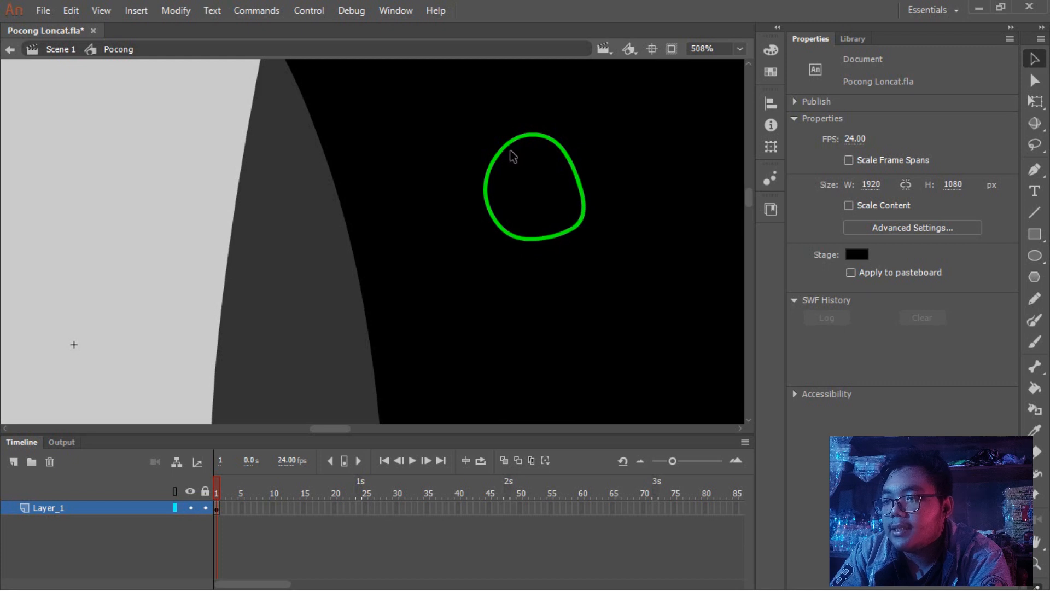
left_click_drag(526, 137, 529, 143)
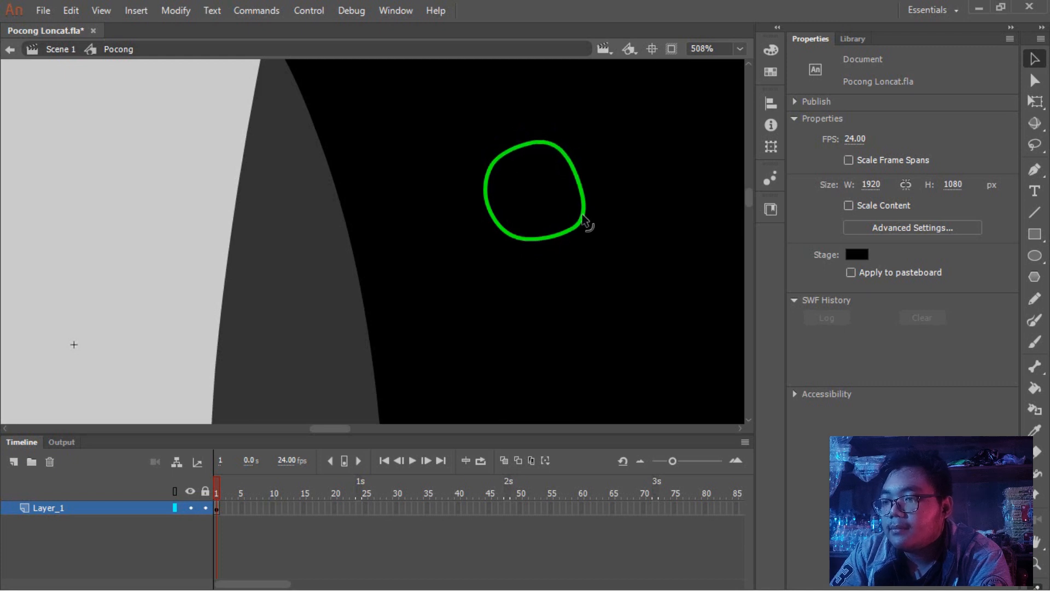
Step: Draw a smaller green oval outline inside the eye outline to form the pupil
scroll(537, 185, "up", 3)
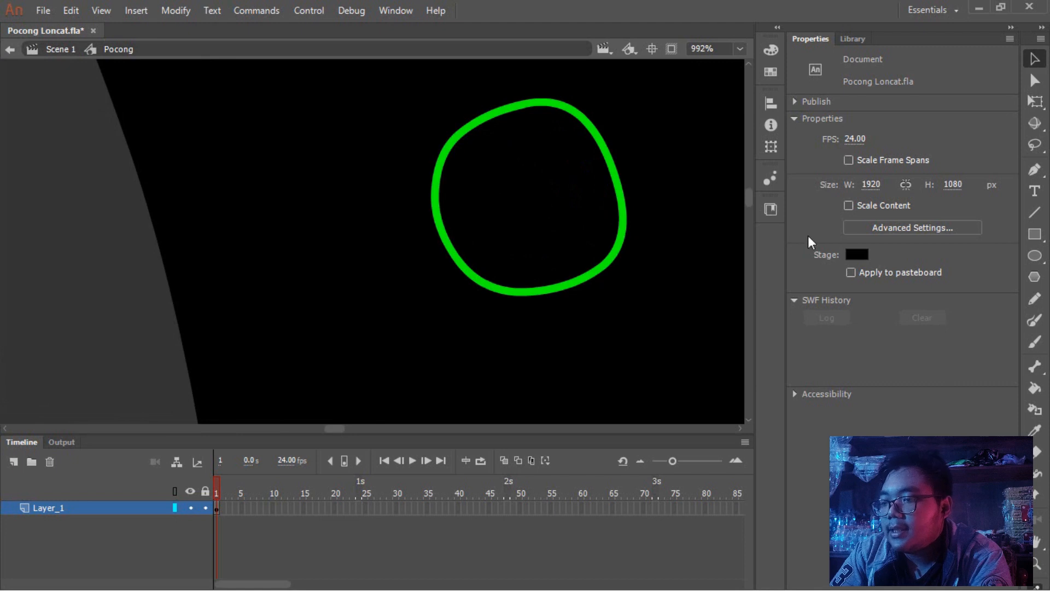
key("o")
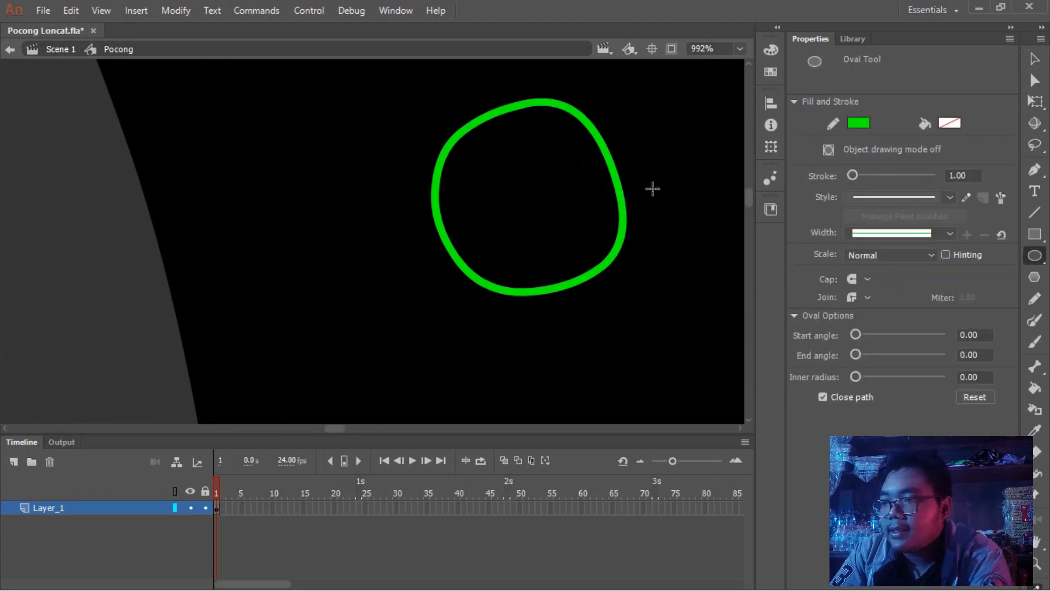
scroll(525, 213, "up", 2)
left_click_drag(540, 145, 646, 266)
key("ctrl+z")
left_click_drag(495, 149, 624, 268)
key("ctrl+z")
left_click_drag(480, 130, 625, 277)
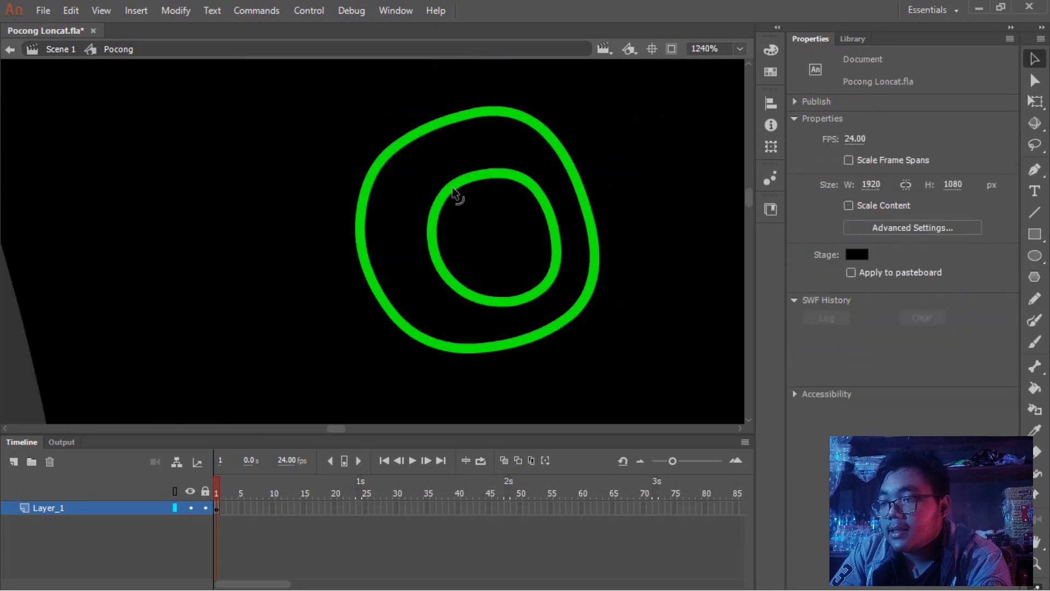
Step: Bend the edges of the inner pupil outline outward along its left and lower sides for an irregular rounded shape
left_click_drag(453, 189, 449, 187)
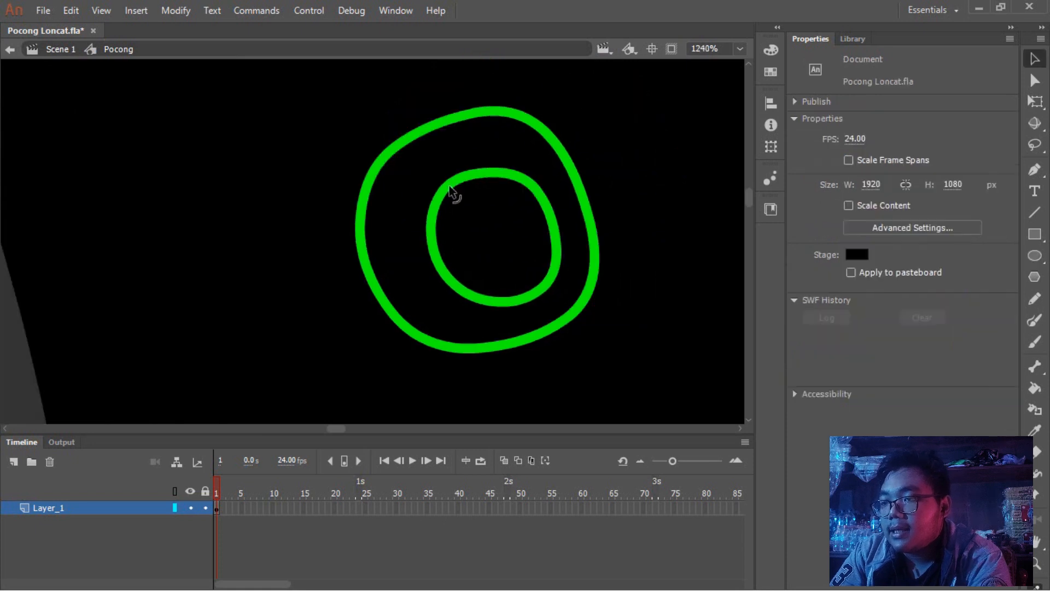
left_click_drag(448, 278, 438, 284)
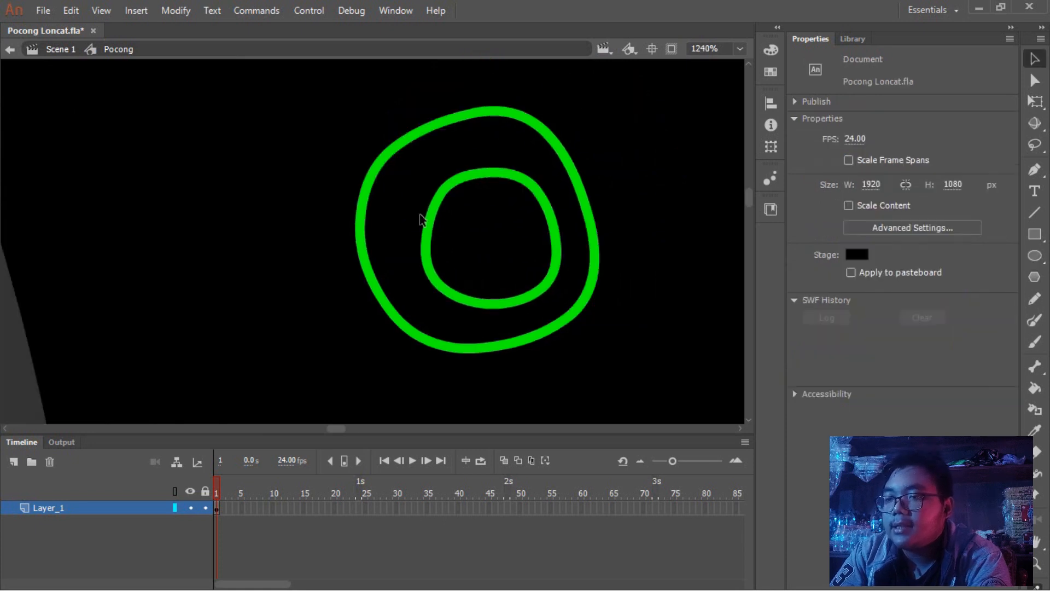
left_click_drag(434, 225, 429, 227)
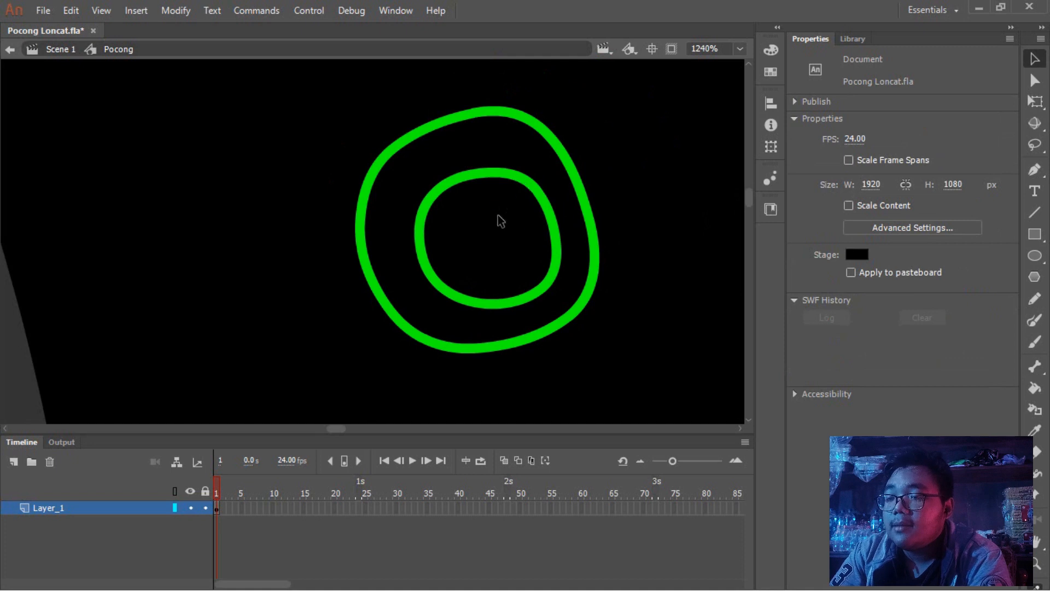
scroll(495, 239, "down", 5)
scroll(480, 261, "up", 2)
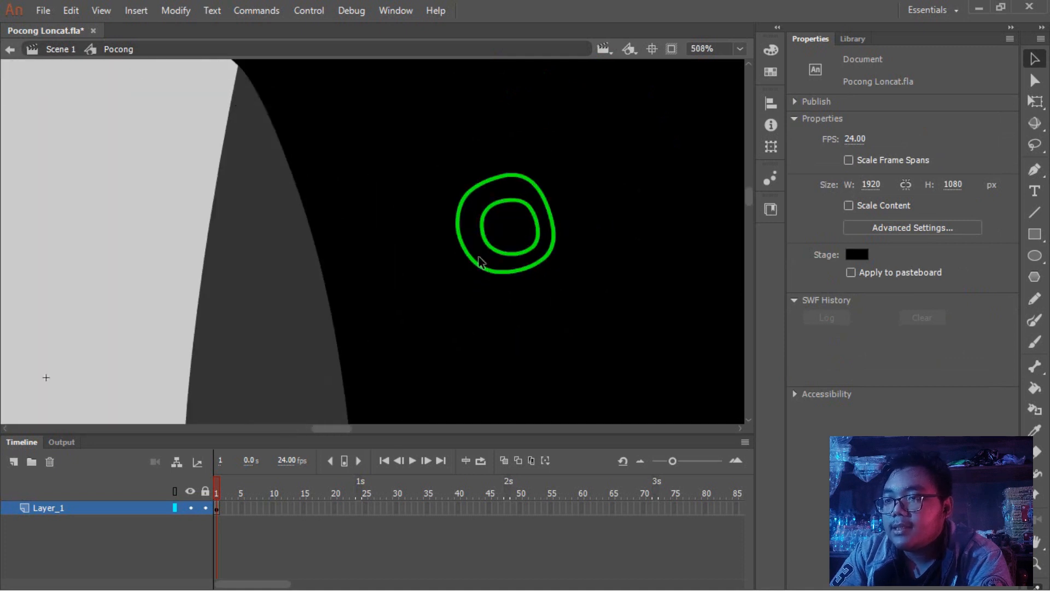
left_click_drag(514, 259, 523, 248)
scroll(499, 217, "up", 4)
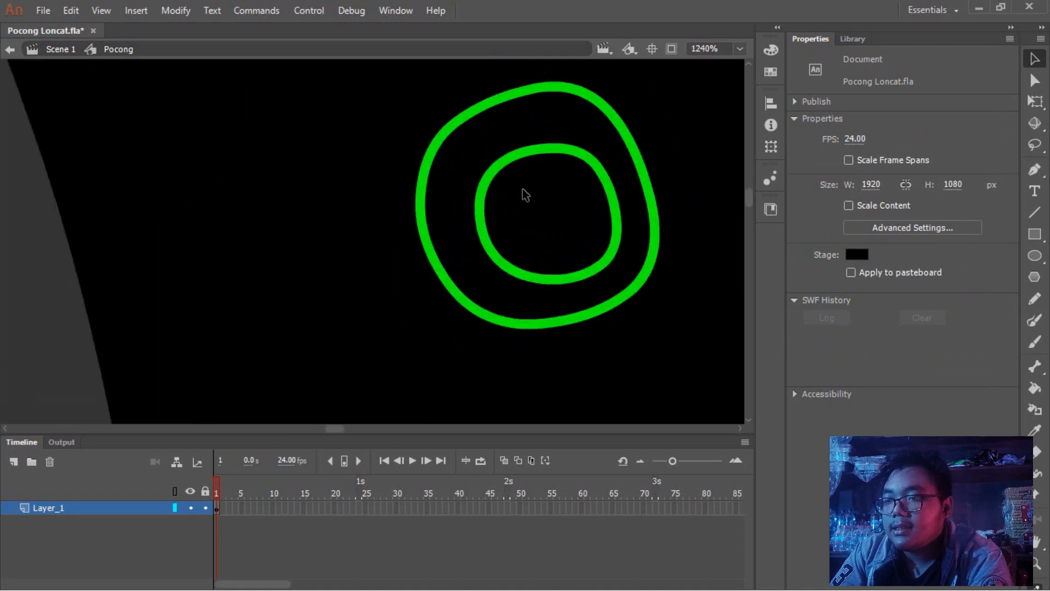
Step: Fill the ring between the two green outlines with white using the Paint Bucket
scroll(534, 189, "down", 3)
scroll(529, 232, "down", 1)
scroll(530, 235, "down", 2)
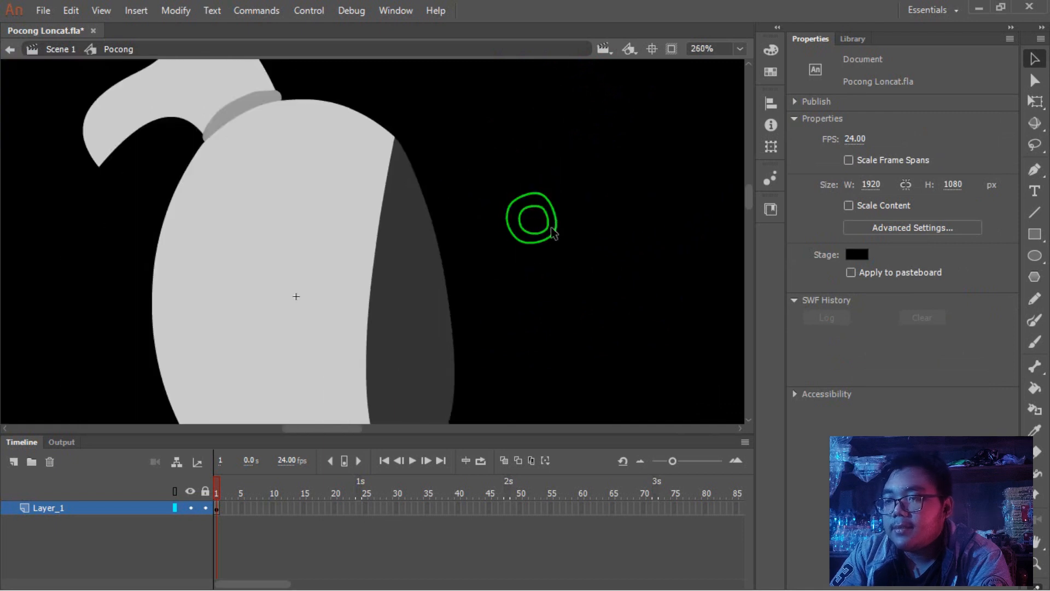
scroll(535, 230, "up", 2)
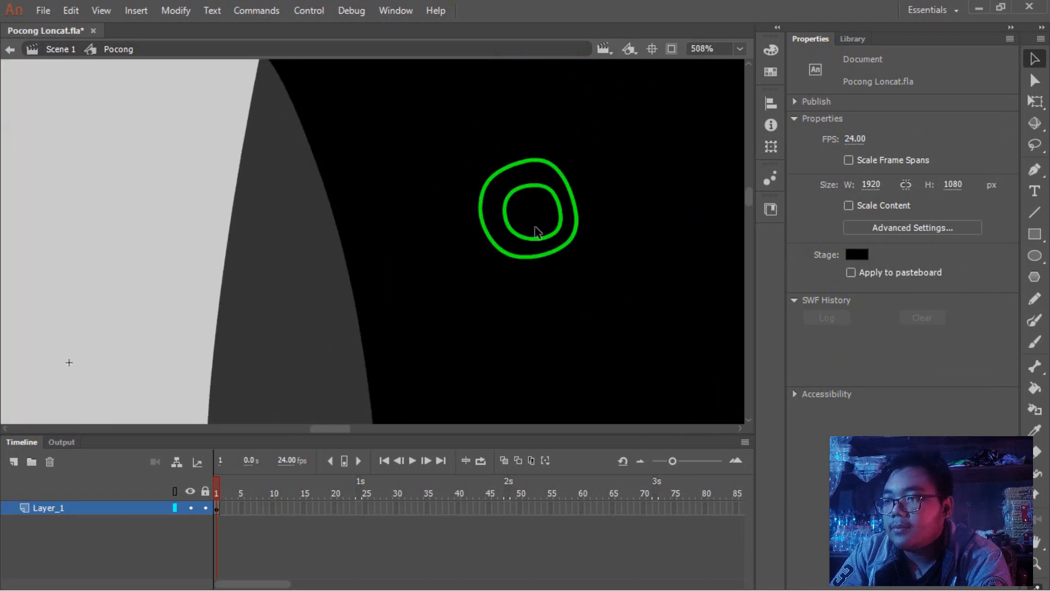
key("k")
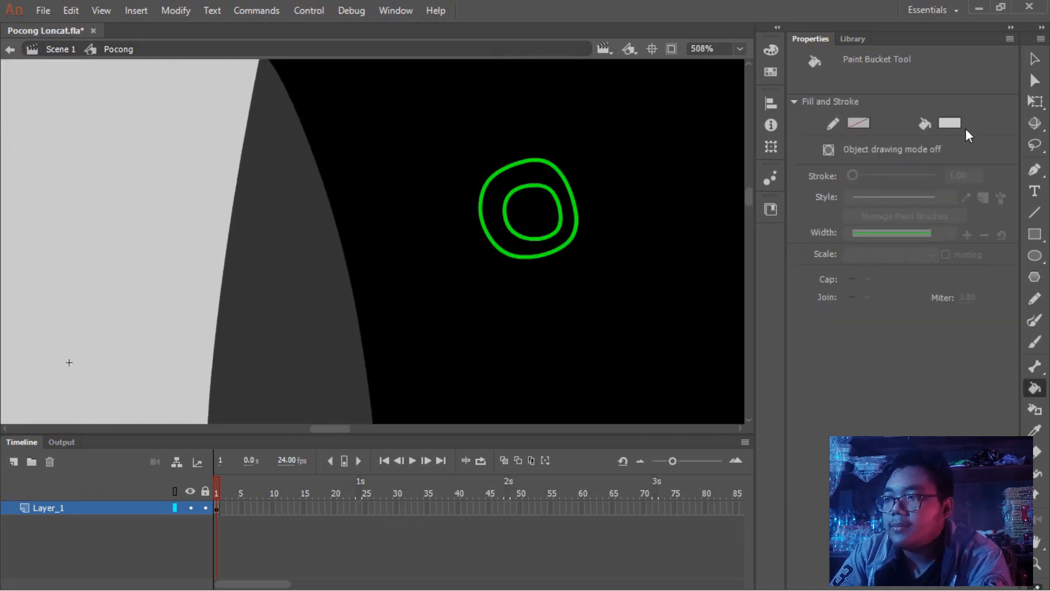
left_click(950, 123)
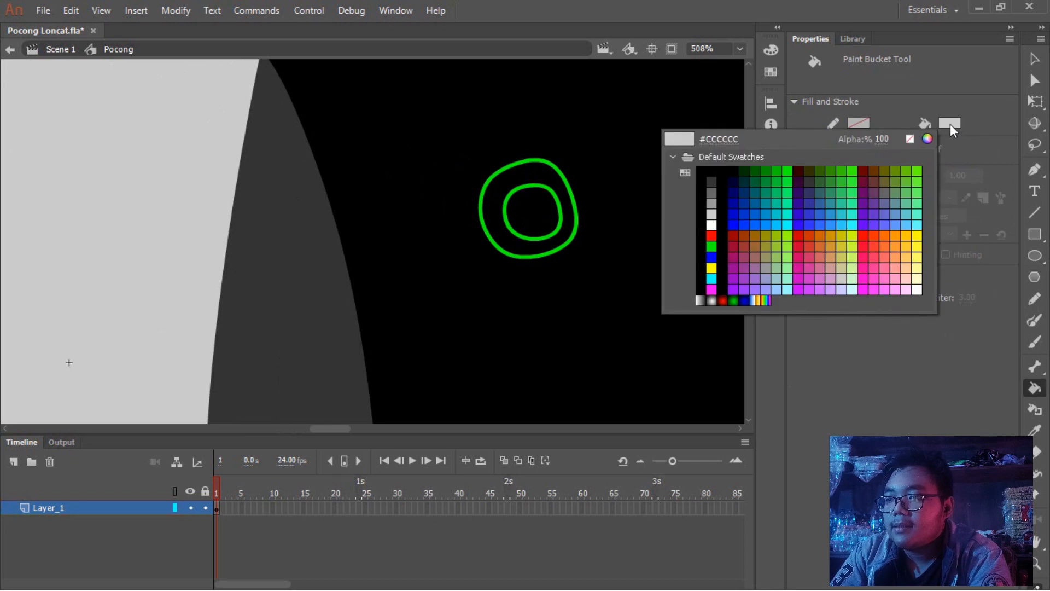
left_click(712, 225)
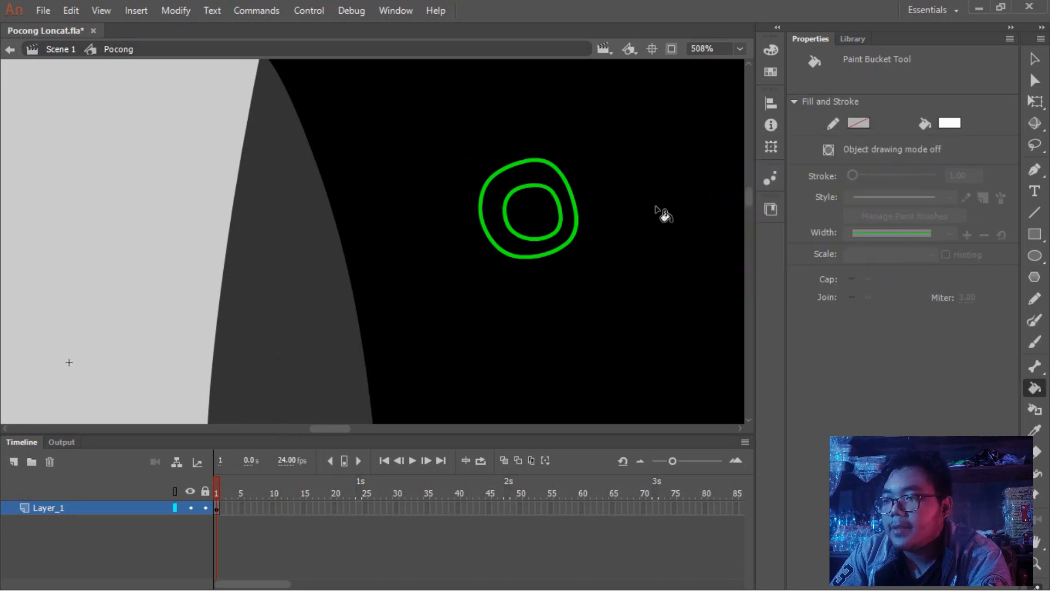
scroll(515, 194, "up", 3)
left_click(512, 178)
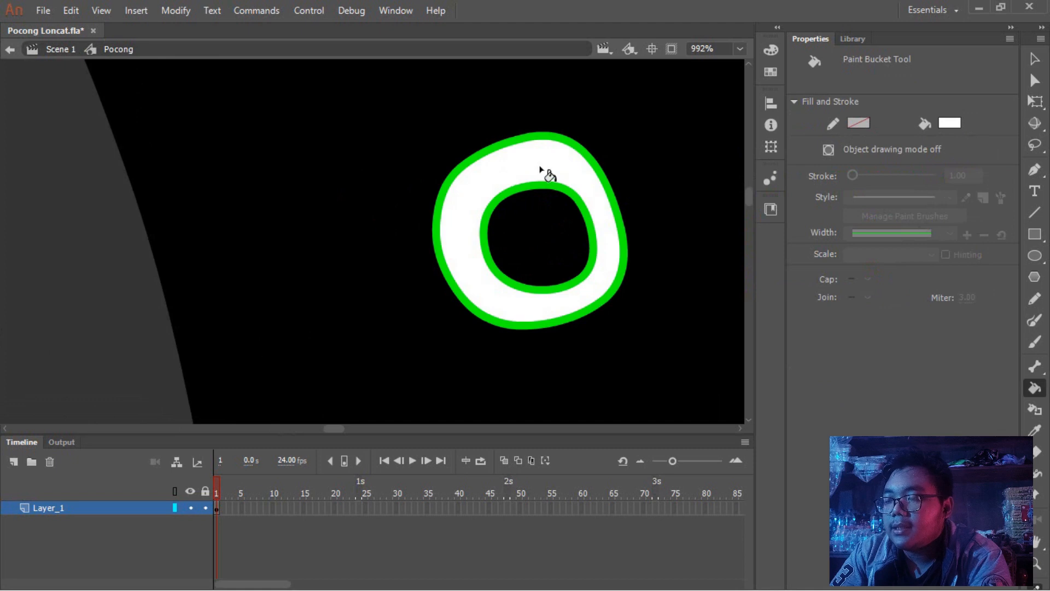
Step: Fill the pupil inside the inner outline with dark red #5A1717
left_click(950, 122)
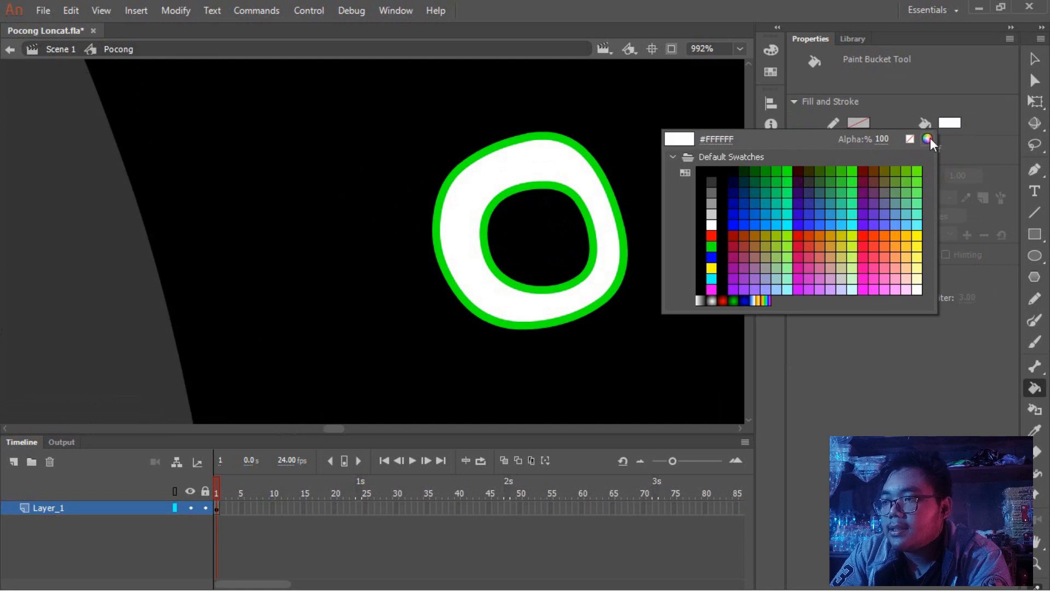
left_click(928, 138)
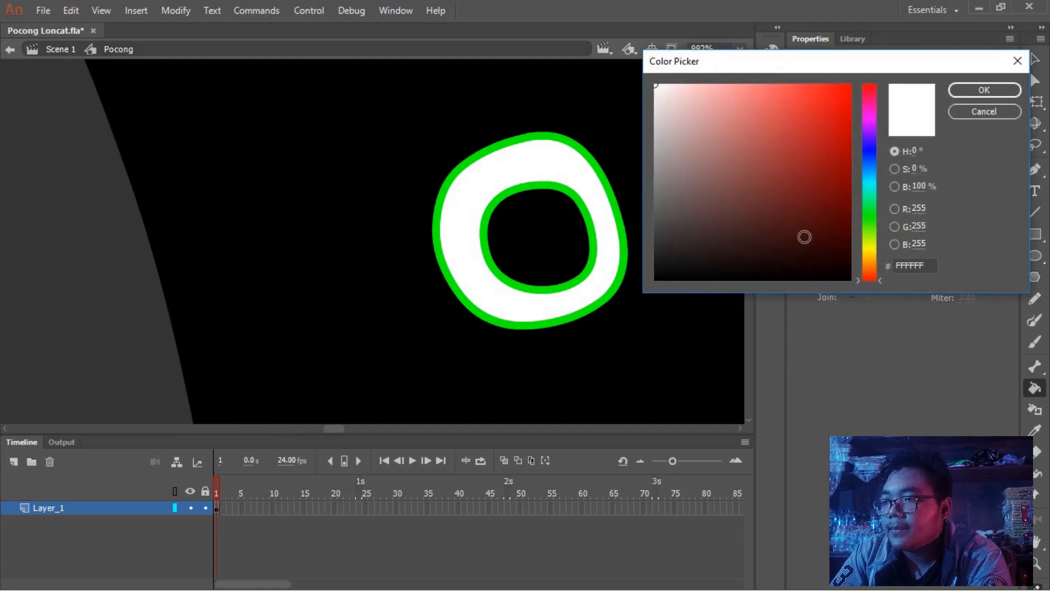
left_click_drag(804, 178, 800, 211)
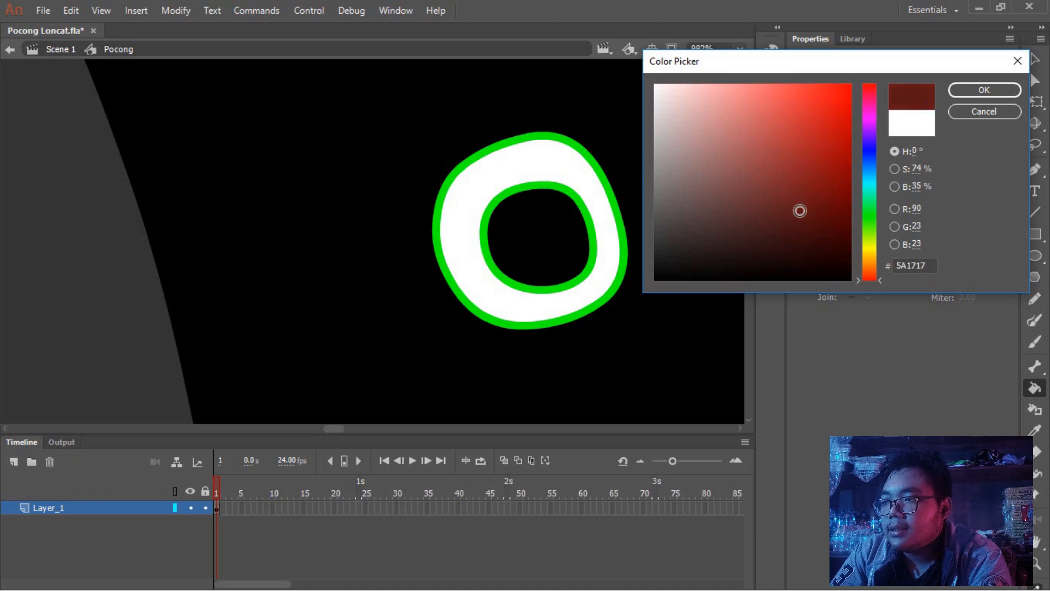
left_click(979, 92)
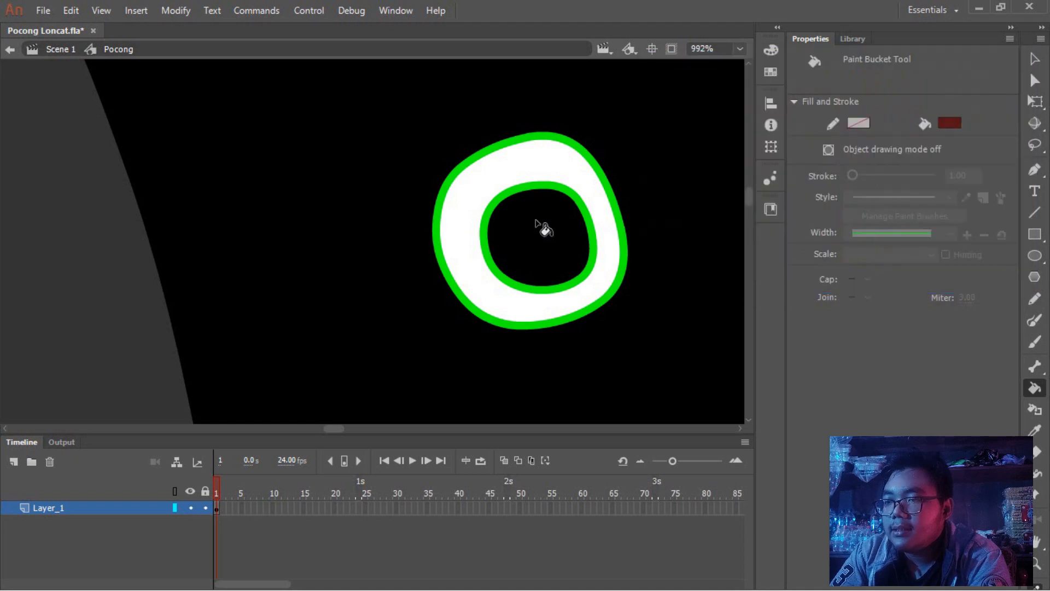
left_click(536, 221)
Step: Change the fill of the eye's white ring to a medium neutral grey
key("v")
left_click(513, 173)
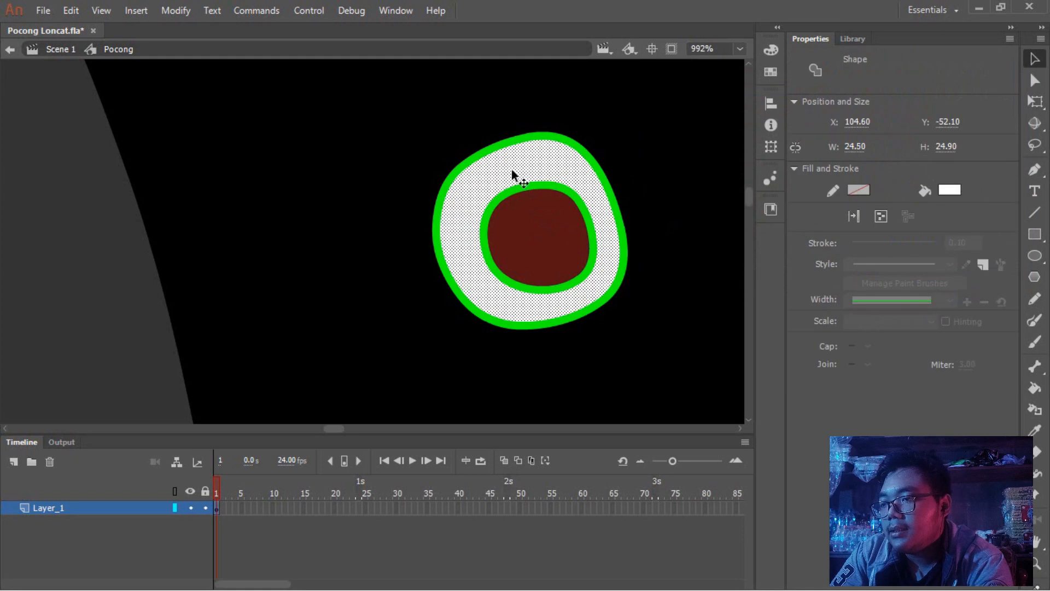
left_click(949, 190)
left_click(926, 207)
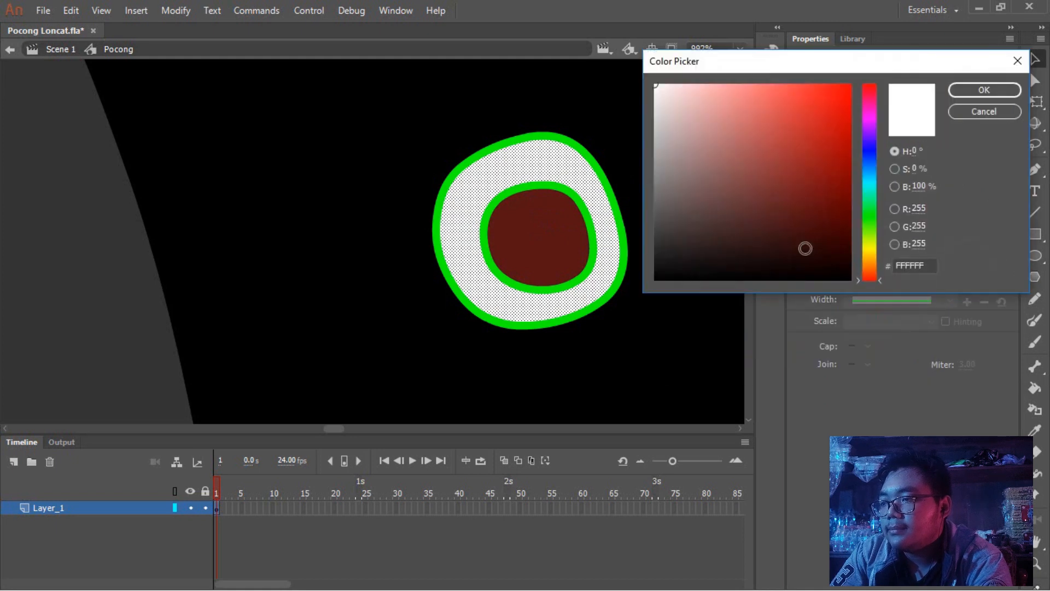
mouse_move(791, 163)
left_mouse_down()
mouse_move(798, 188)
mouse_move(757, 134)
mouse_move(715, 106)
mouse_move(684, 119)
mouse_move(657, 157)
left_mouse_up()
left_click(986, 89)
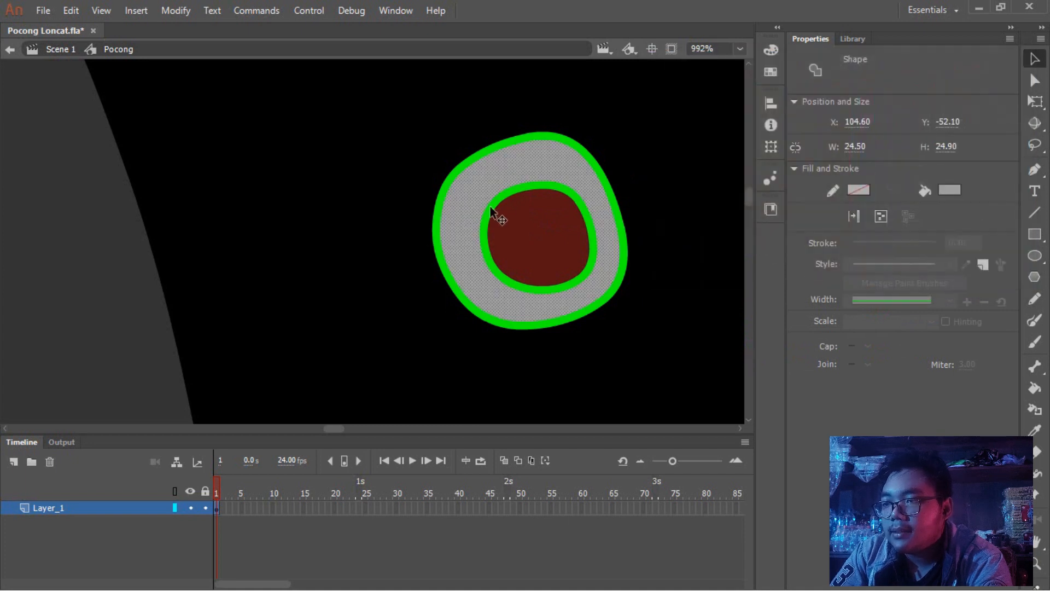
Step: Delete the outer and inner green outlines of the eye, keeping only its fills
left_click(650, 185)
left_click(605, 197)
left_click(567, 198)
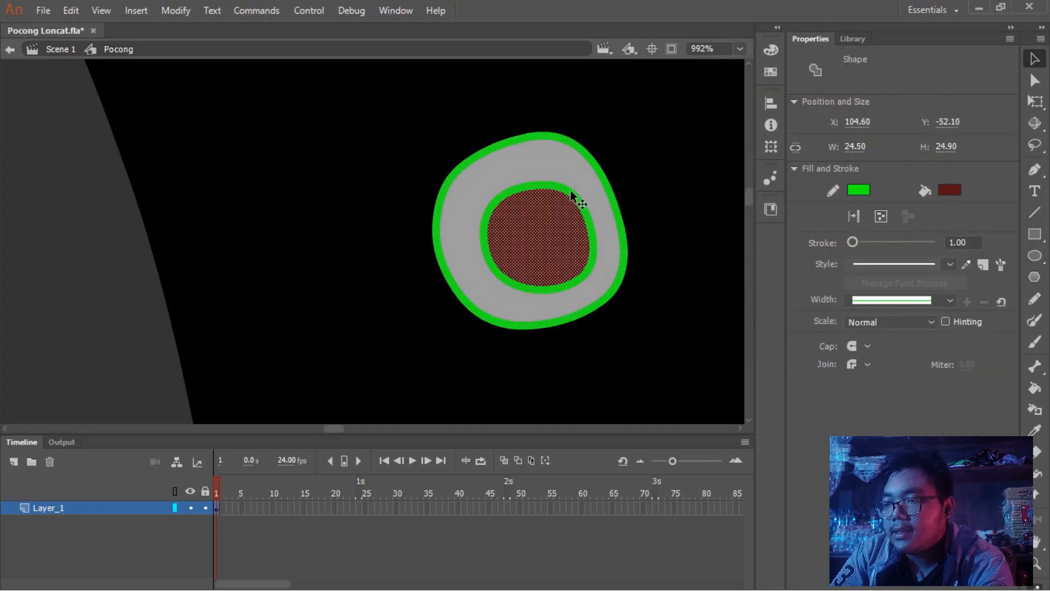
left_click(609, 188)
left_click(603, 188)
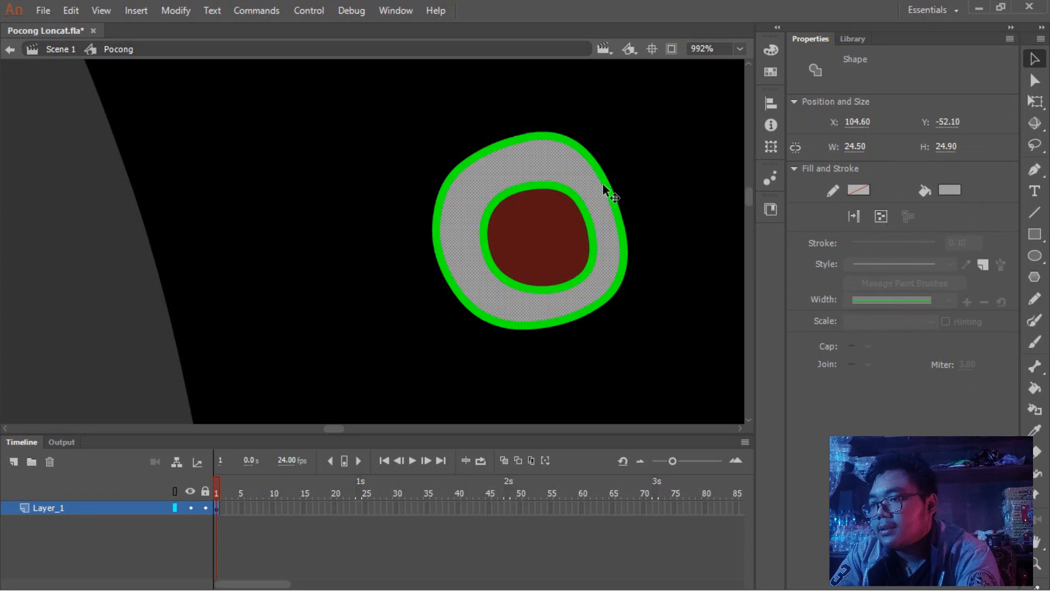
left_click(605, 183)
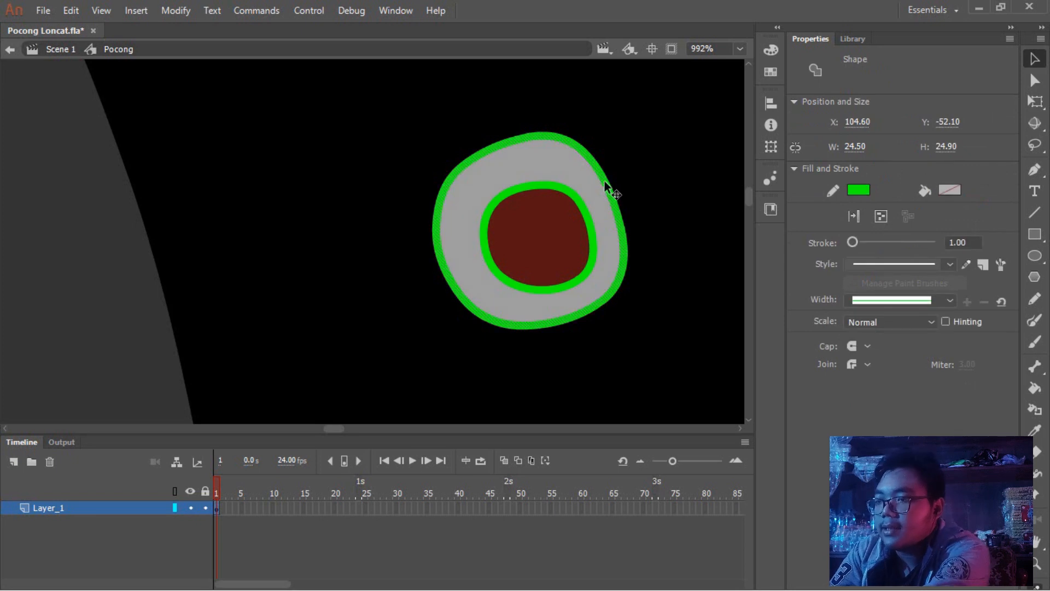
key("Delete")
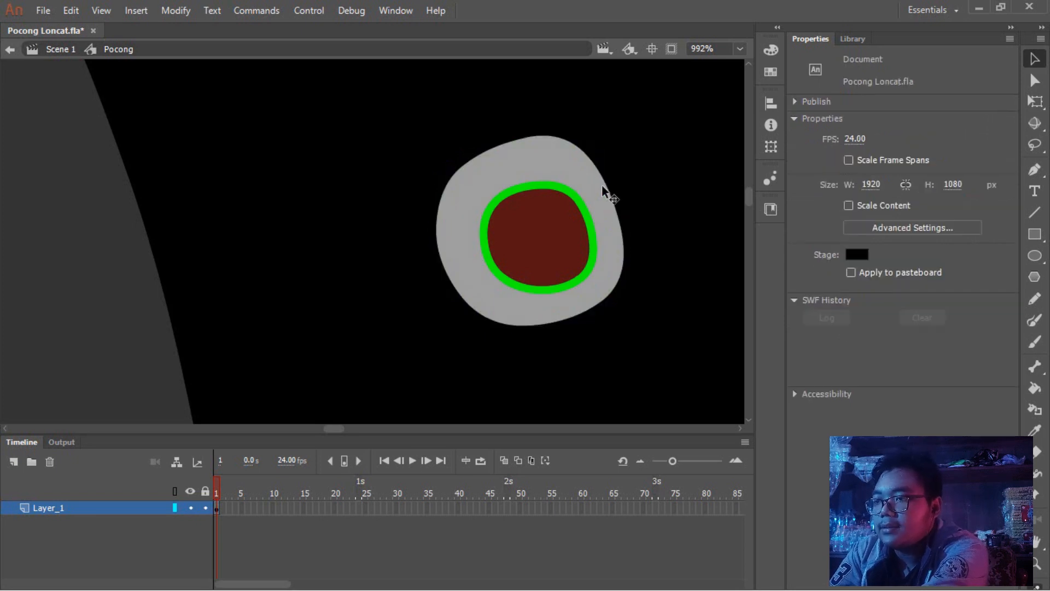
left_click(581, 208)
key("Delete")
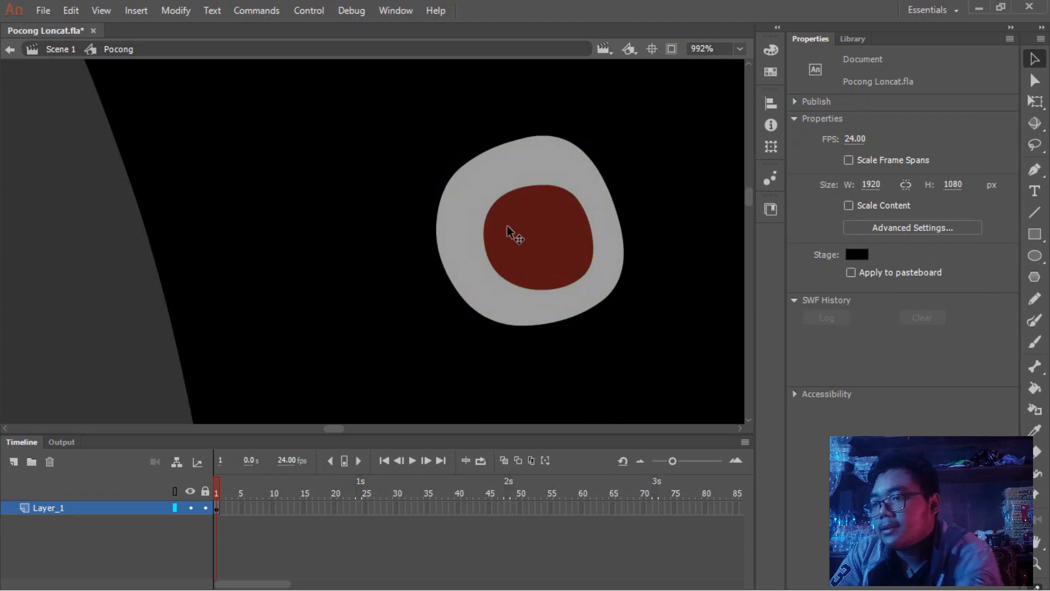
Step: Move the whole eye onto the outer edge of the head's dark face area, at about X 55.15, Y -40.45
scroll(498, 225, "down", 4)
scroll(482, 218, "down", 1)
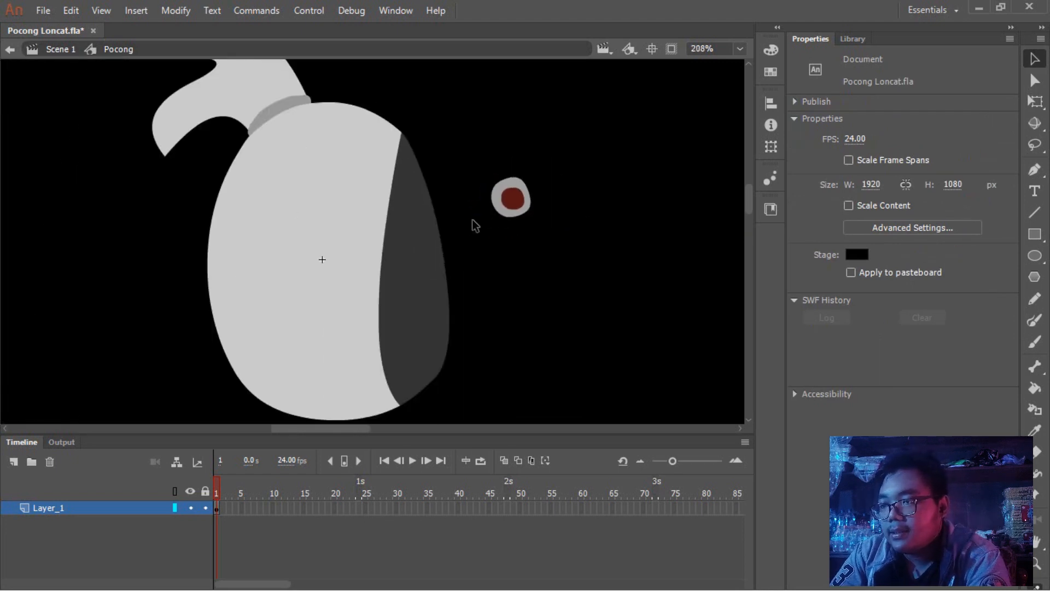
scroll(476, 216, "up", 3)
left_click_drag(635, 284, 497, 106)
left_click_drag(674, 277, 474, 104)
left_click_drag(564, 186, 370, 227)
scroll(509, 239, "down", 5)
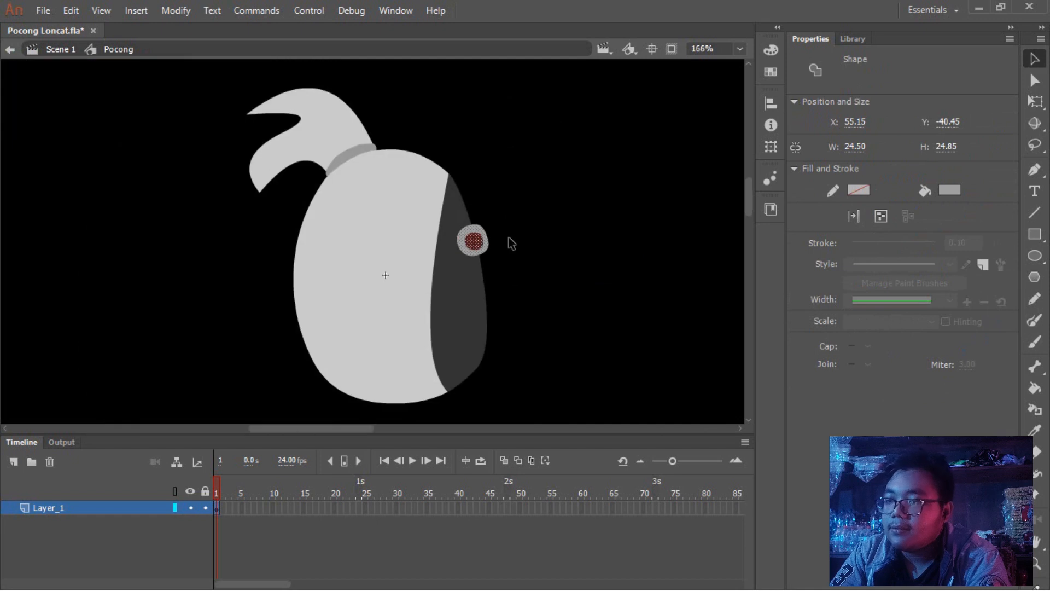
scroll(482, 252, "up", 4)
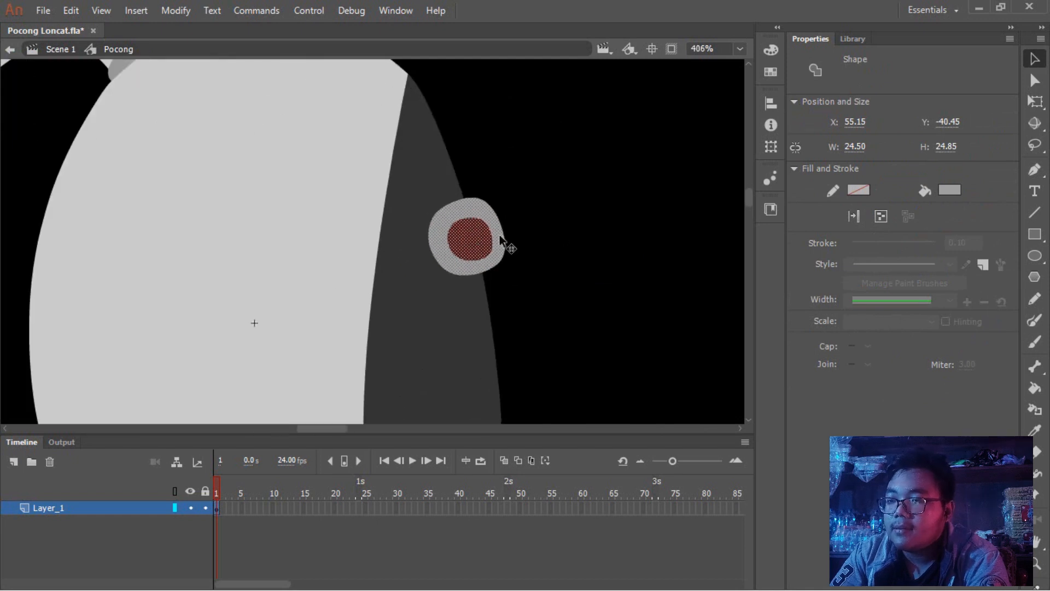
left_click(551, 229)
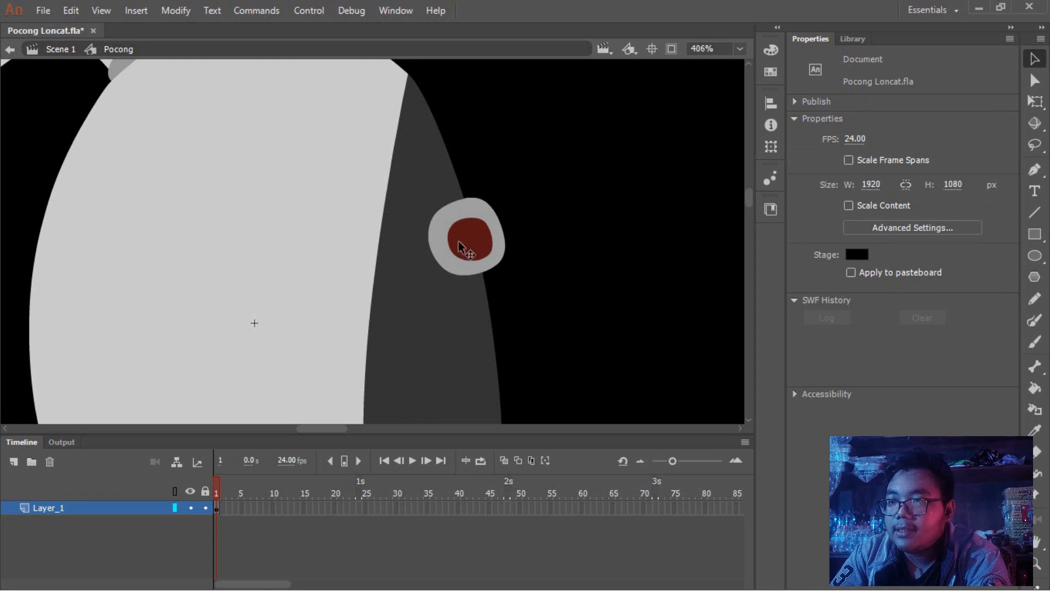
left_click(487, 212)
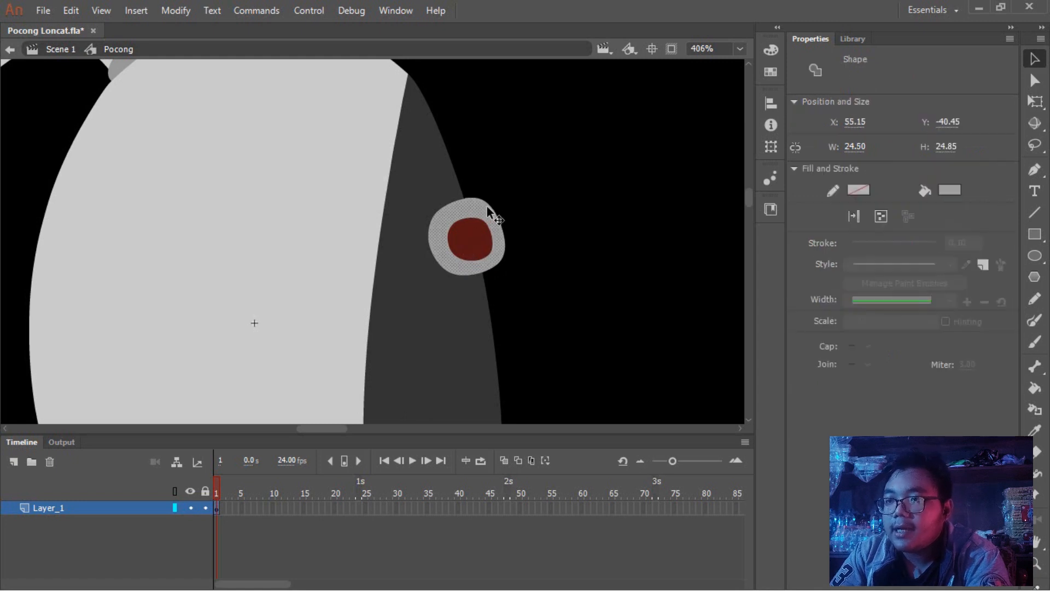
key("Escape")
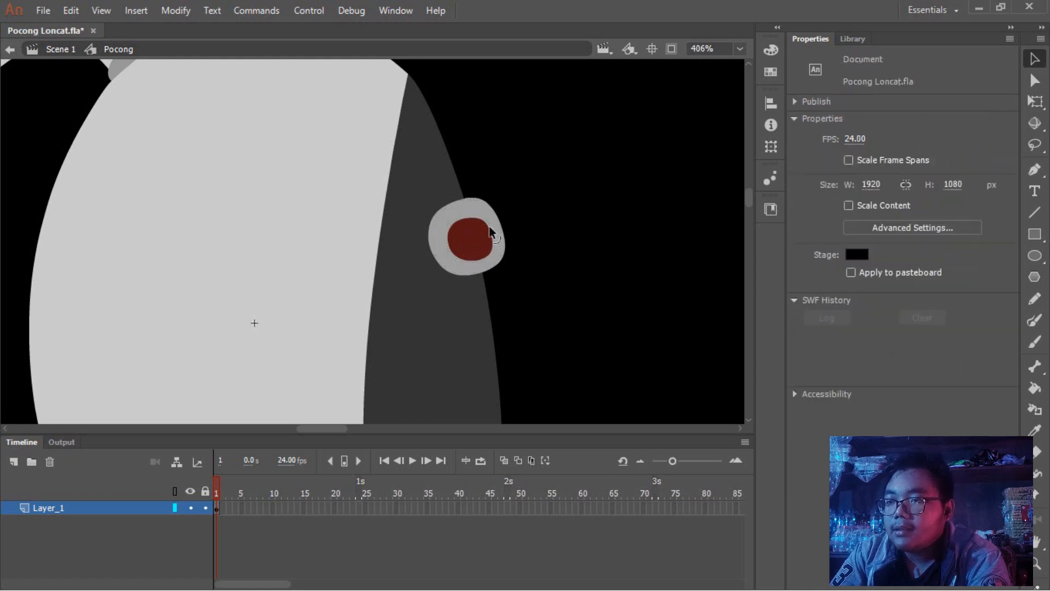
left_click(484, 242)
left_click_drag(484, 242, 509, 244)
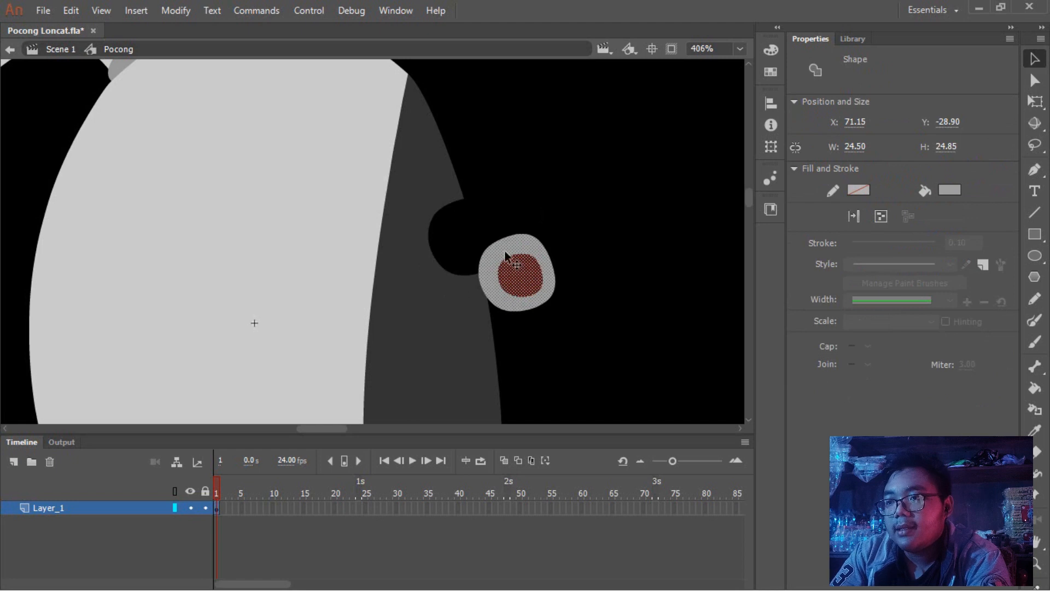
scroll(506, 257, "down", 4)
scroll(555, 244, "up", 3)
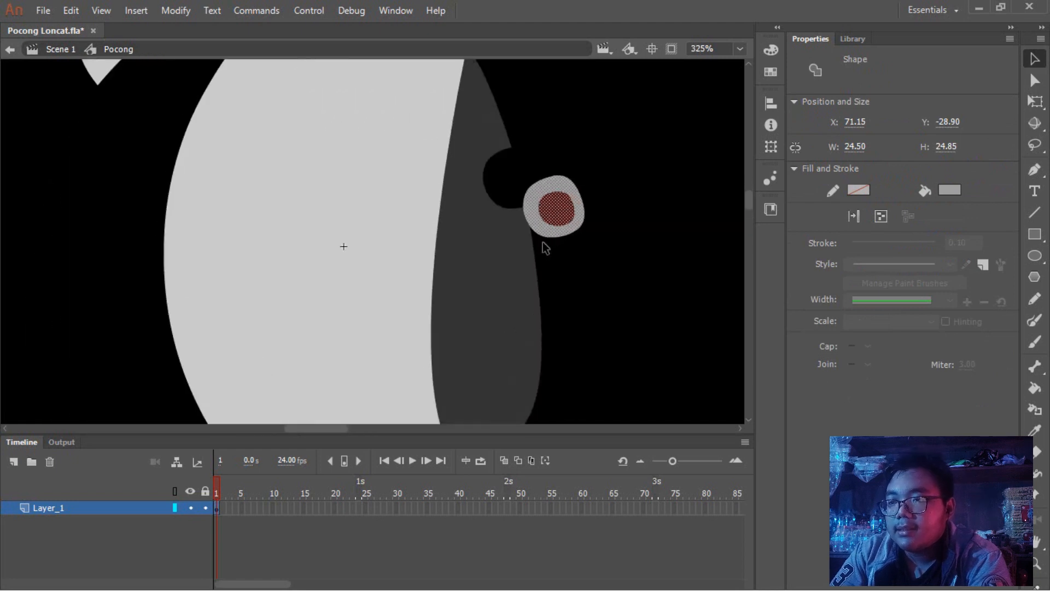
left_click_drag(550, 244, 526, 271)
key("ctrl+z")
key("ctrl+z")
left_click(538, 277)
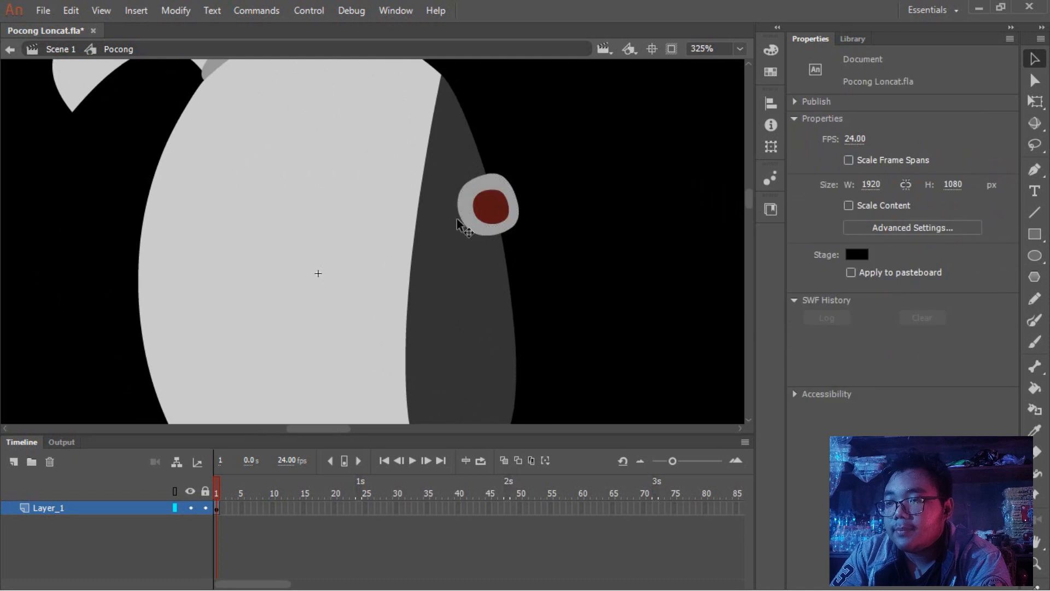
Step: Undo the eye's placement on the face, then group its ring and pupil while they sit clear of the head
left_click(490, 230)
key("ctrl+y")
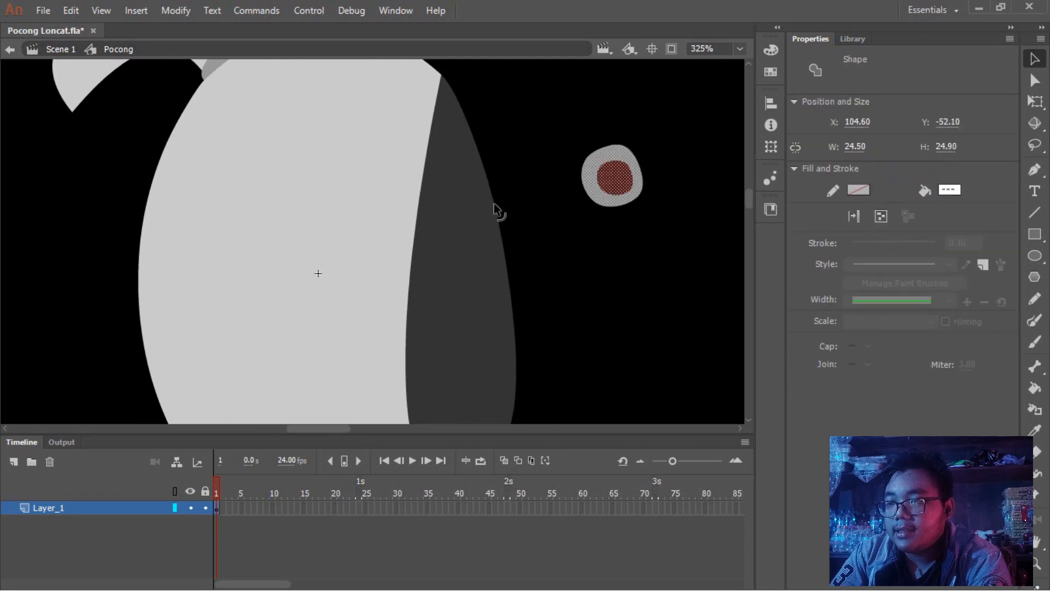
right_click(602, 168)
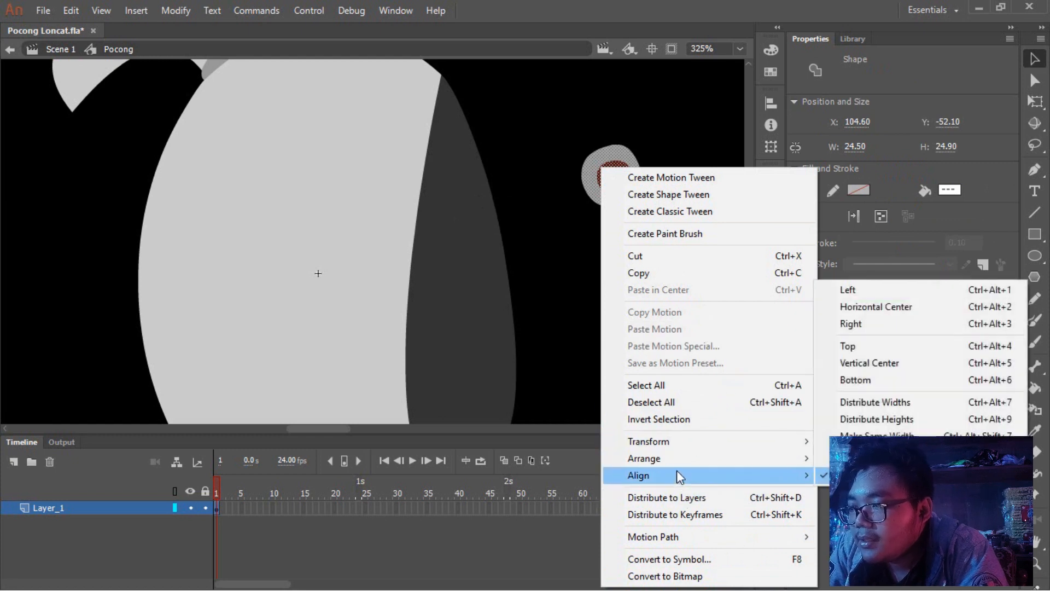
left_click(573, 322)
left_click_drag(674, 252, 561, 122)
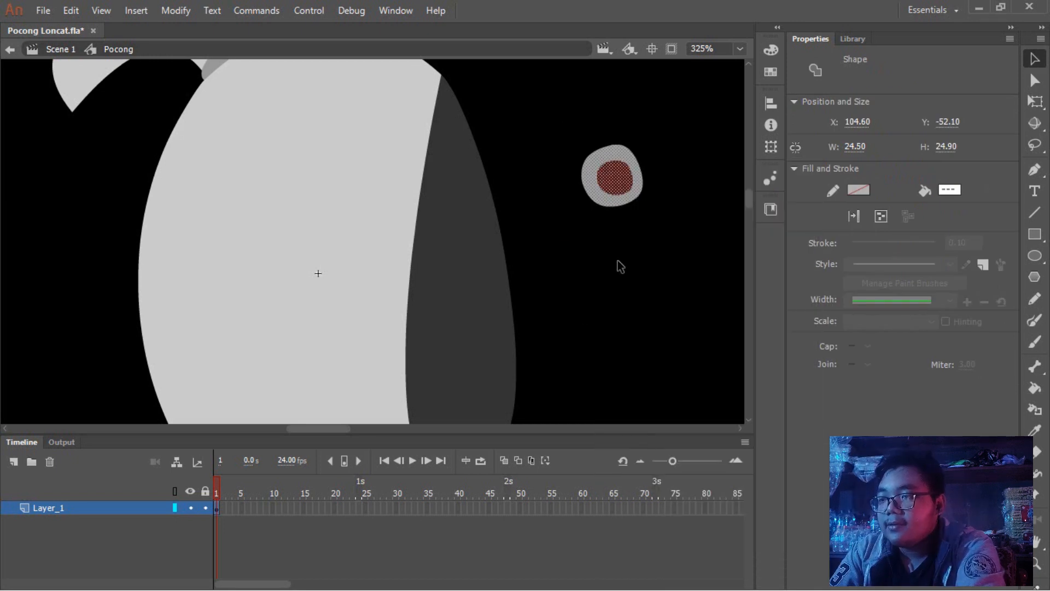
key("ctrl+g")
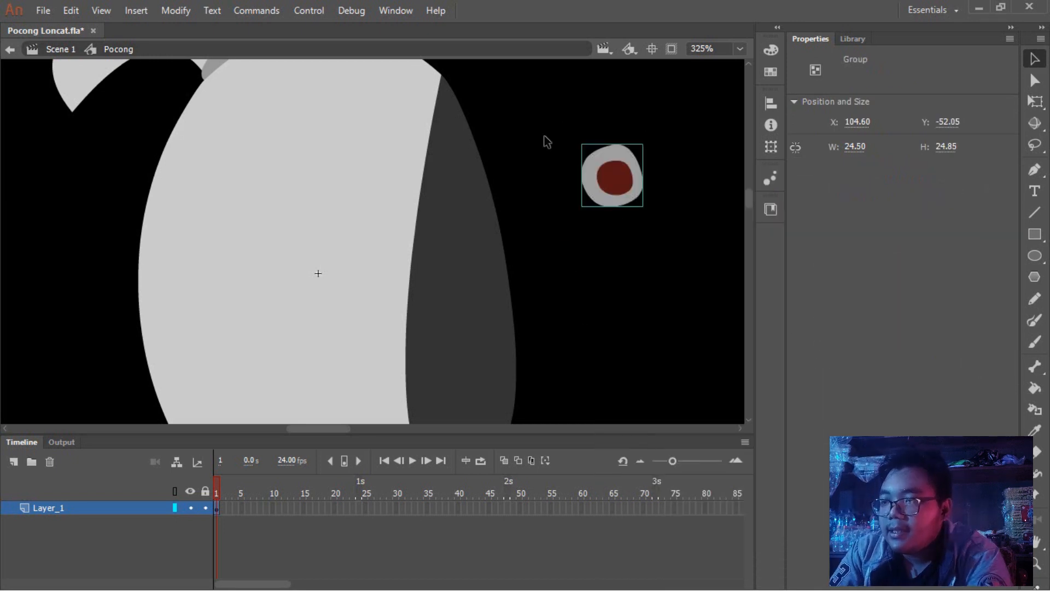
Step: Move the eye group onto the upper outer edge of the dark face area, at about X 48.70, Y -56.20
left_click_drag(605, 183, 490, 137)
scroll(481, 185, "down", 4)
left_click(609, 332)
scroll(477, 206, "up", 4)
scroll(612, 223, "up", 3)
left_click(611, 216)
scroll(521, 238, "up", 1)
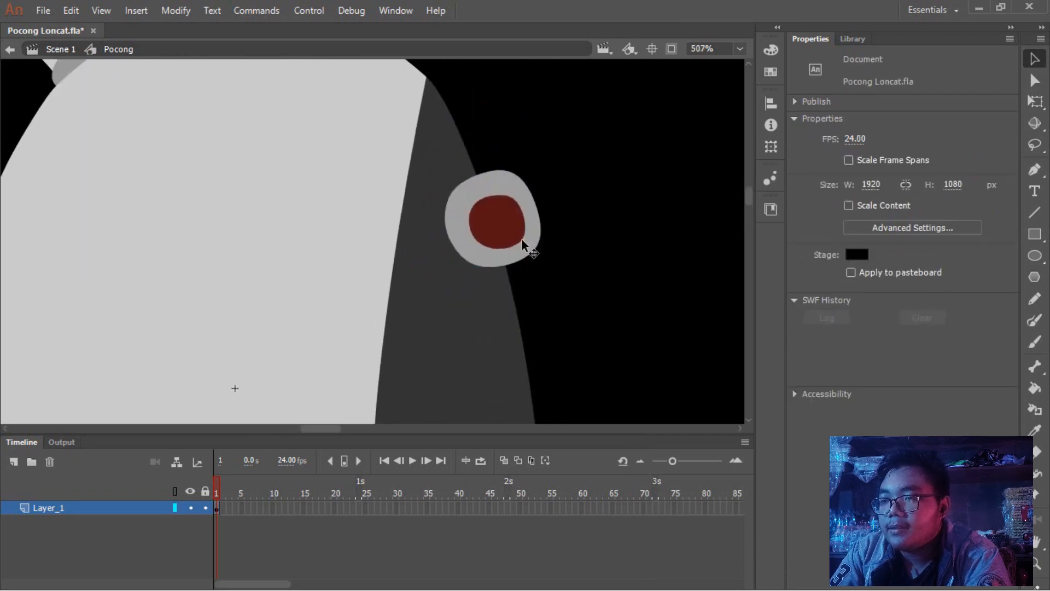
scroll(522, 238, "down", 5)
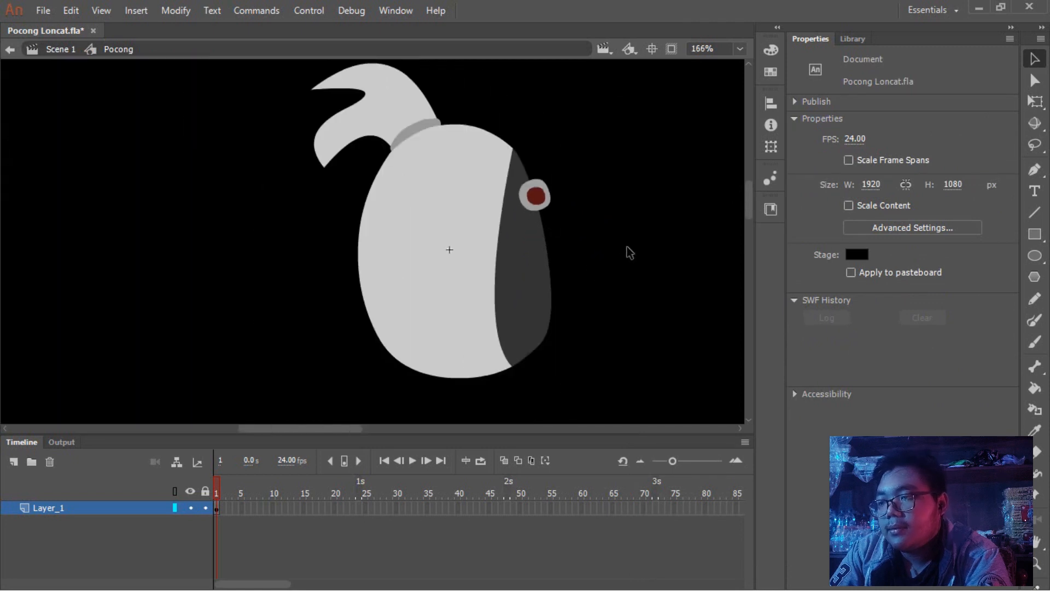
scroll(533, 236, "up", 2)
Step: Rotate the eye group clockwise and enlarge it to about 35 by 35 px with Free Transform
left_click(540, 165)
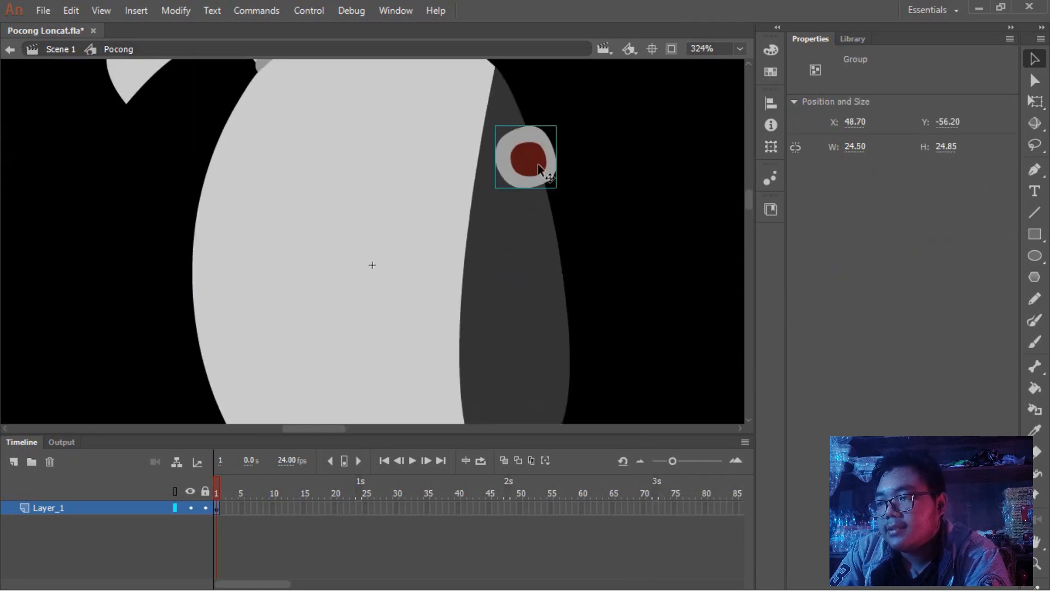
scroll(535, 164, "up", 2)
key("q")
left_click_drag(568, 203, 613, 199)
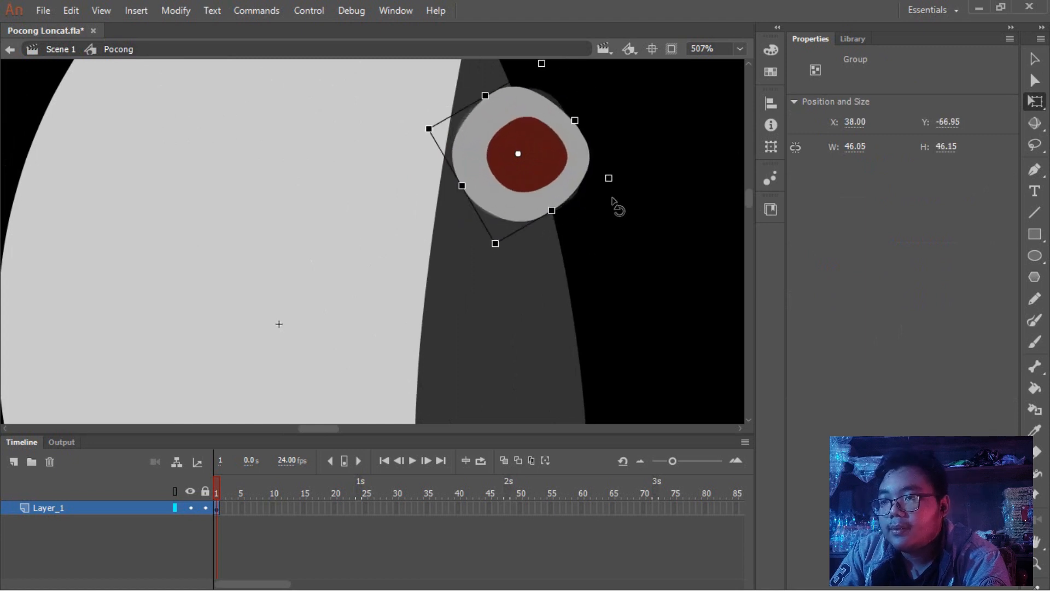
scroll(595, 206, "down", 2)
left_click(652, 258)
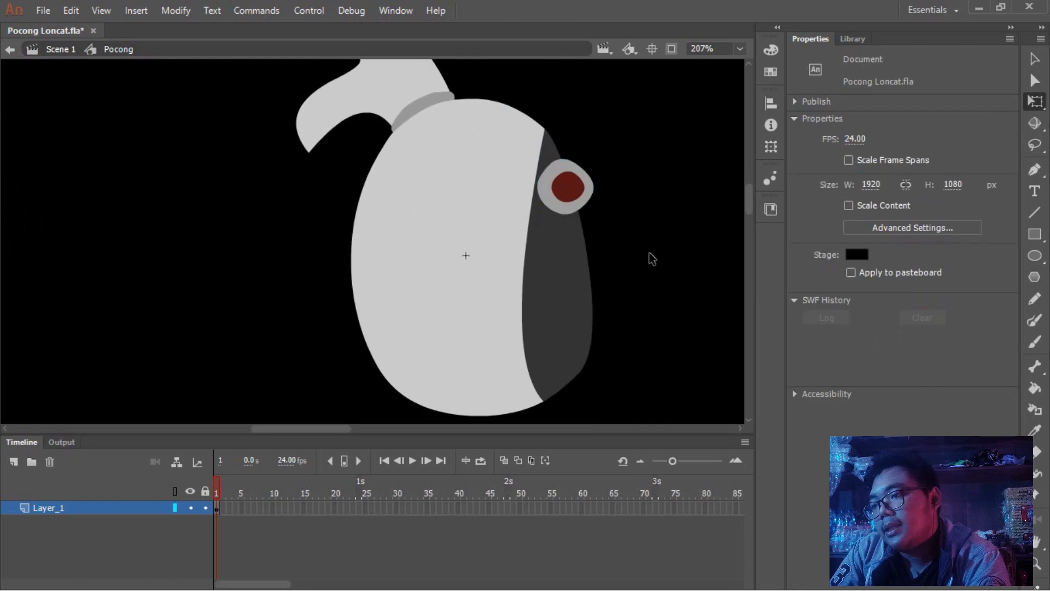
Step: Move the eye group slightly down along the face edge, to about X 44.10, Y -53.70
left_click_drag(608, 266, 602, 262)
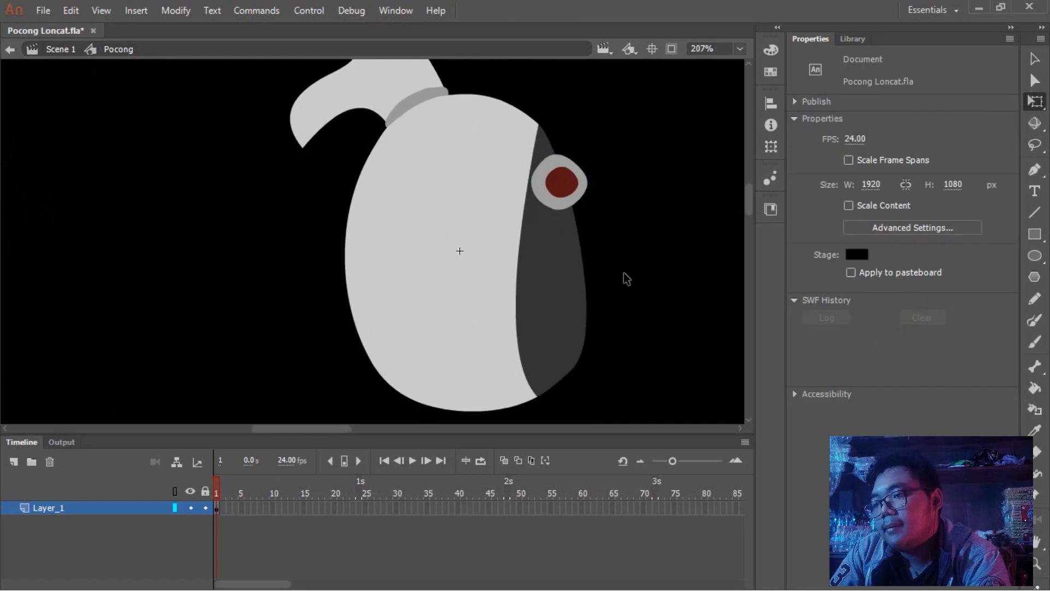
left_click(564, 181)
scroll(569, 178, "up", 2)
left_click_drag(567, 220, 567, 251)
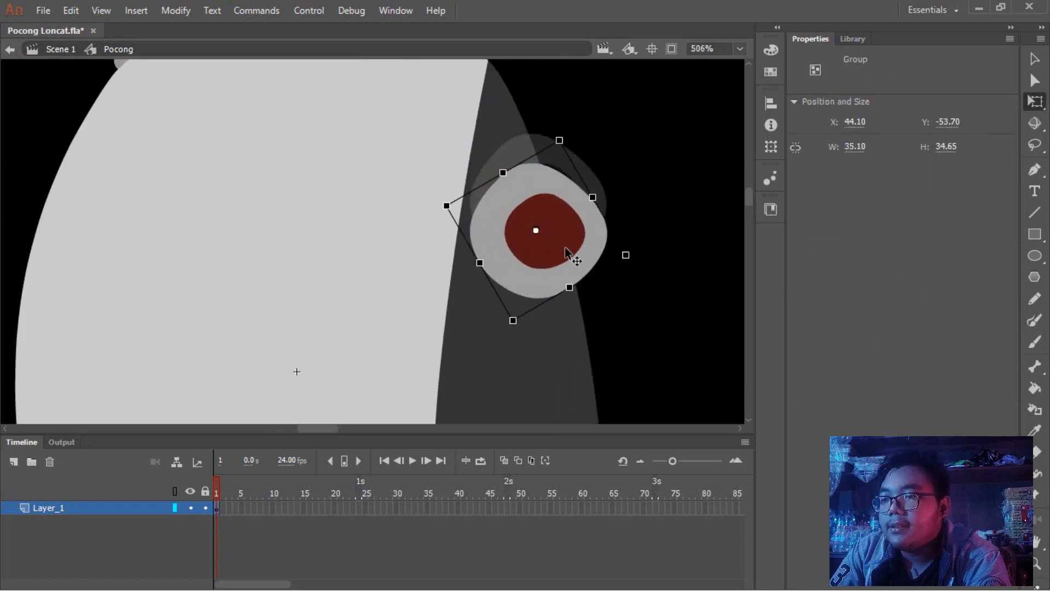
scroll(569, 254, "down", 3)
left_click(642, 215)
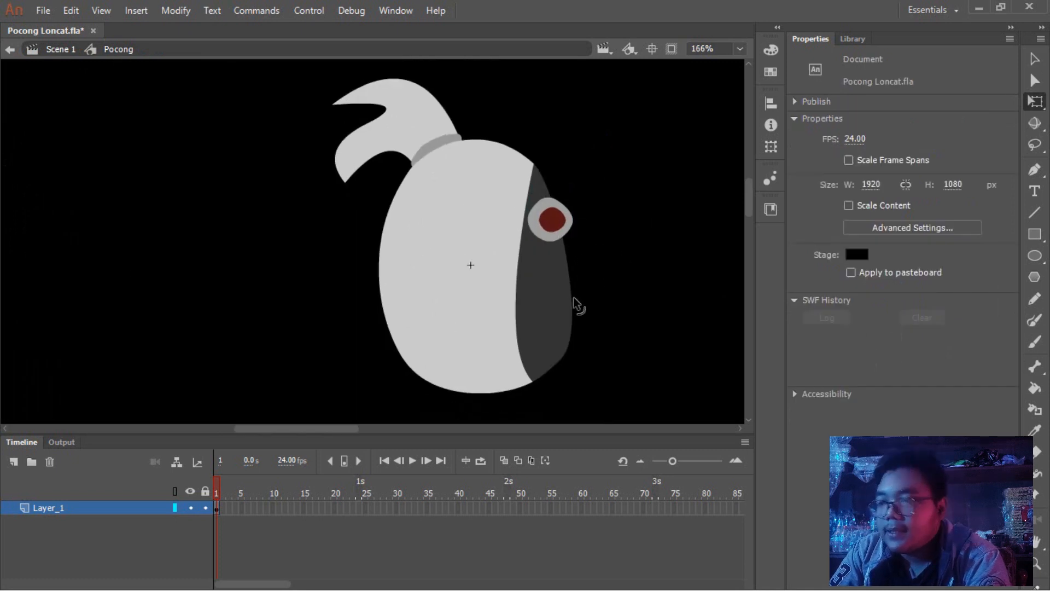
Step: Draw a pointed nose with a curved bridge on the face's outer edge below the eye, and cut a small rounded notch beneath it
scroll(573, 301, "up", 2)
scroll(572, 306, "up", 2)
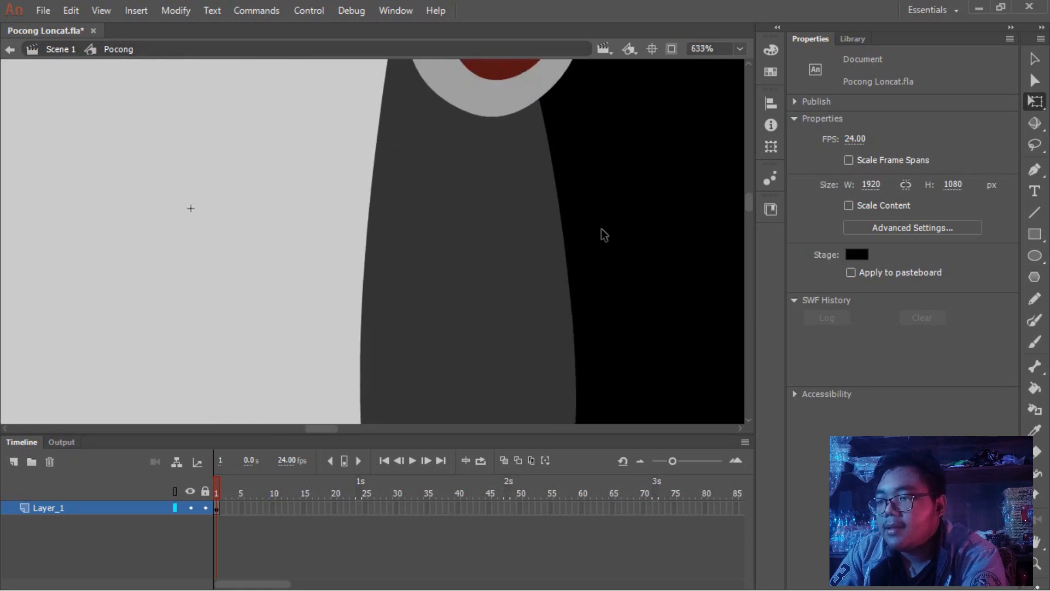
key("n")
left_click_drag(584, 178, 502, 191)
mouse_move(540, 299)
left_mouse_down()
mouse_move(635, 294)
mouse_move(586, 290)
mouse_move(608, 299)
left_mouse_up()
key("v")
left_click_drag(577, 243, 600, 206)
double_click(613, 297)
key("Delete")
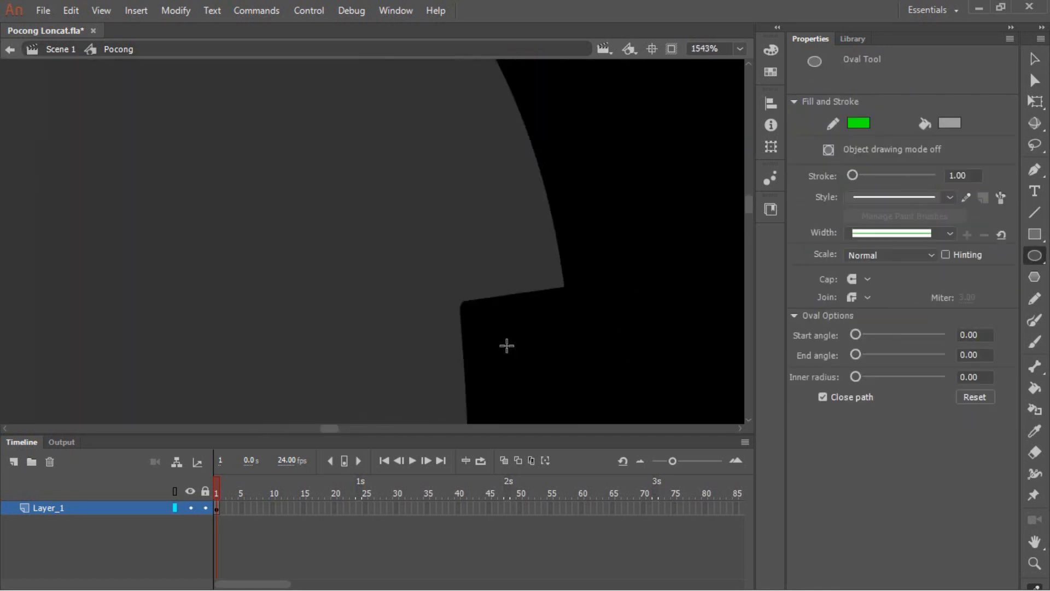
left_click_drag(480, 288, 531, 363)
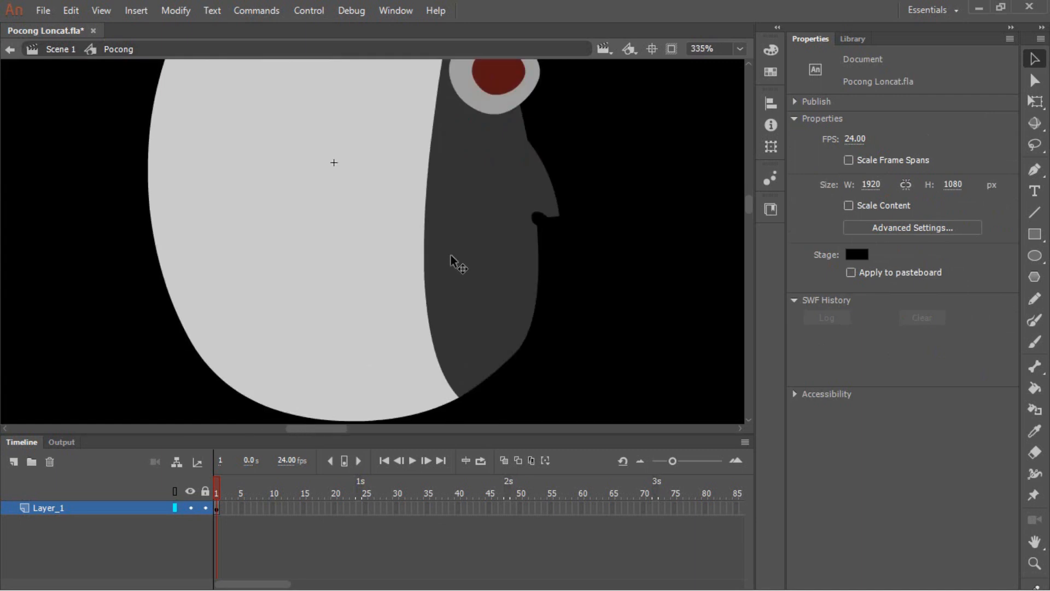
key("n")
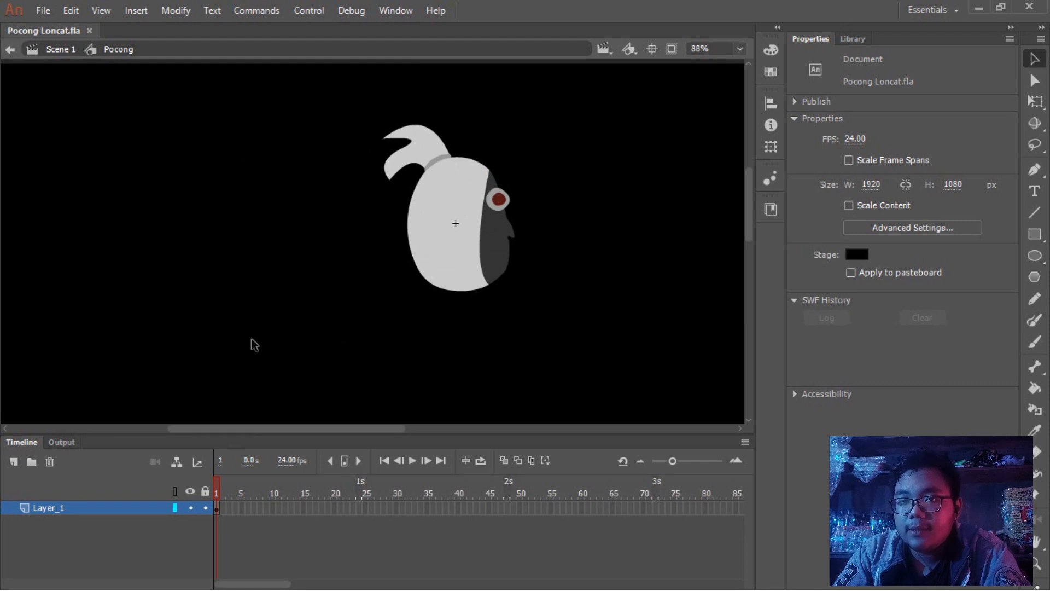
Step: Rename the head's layer as Kepala
double_click(57, 509)
type("K")
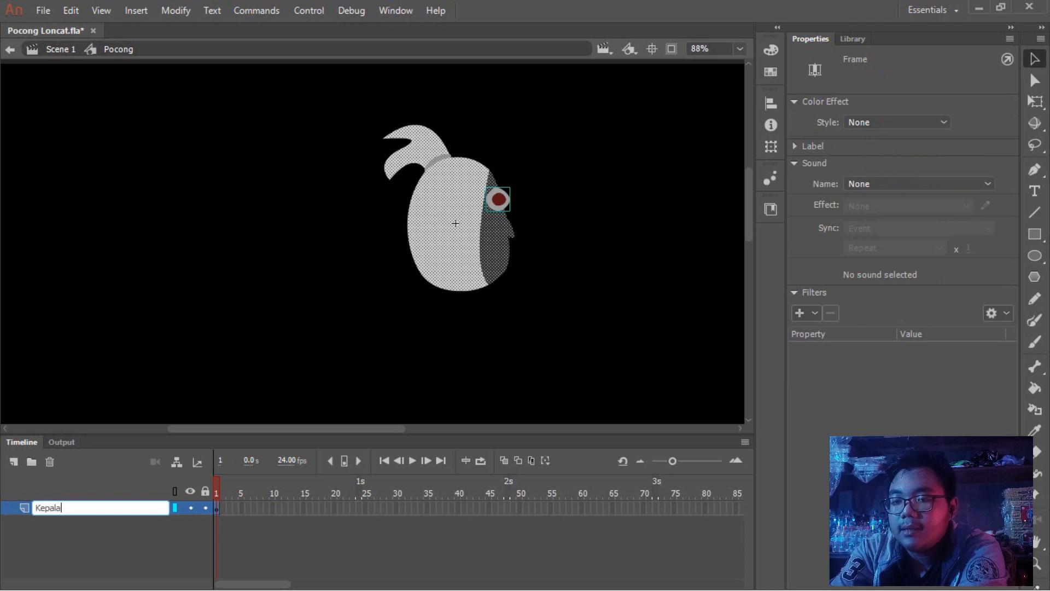
type("epala")
key("Return")
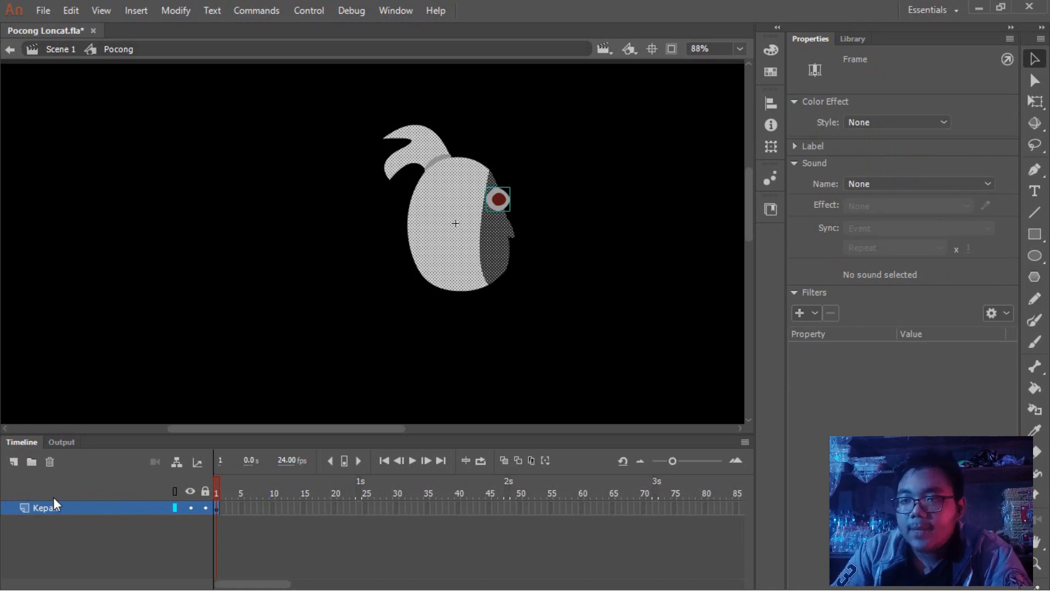
Step: Add a new layer beneath the Kepala layer and lock Kepala
left_click(14, 464)
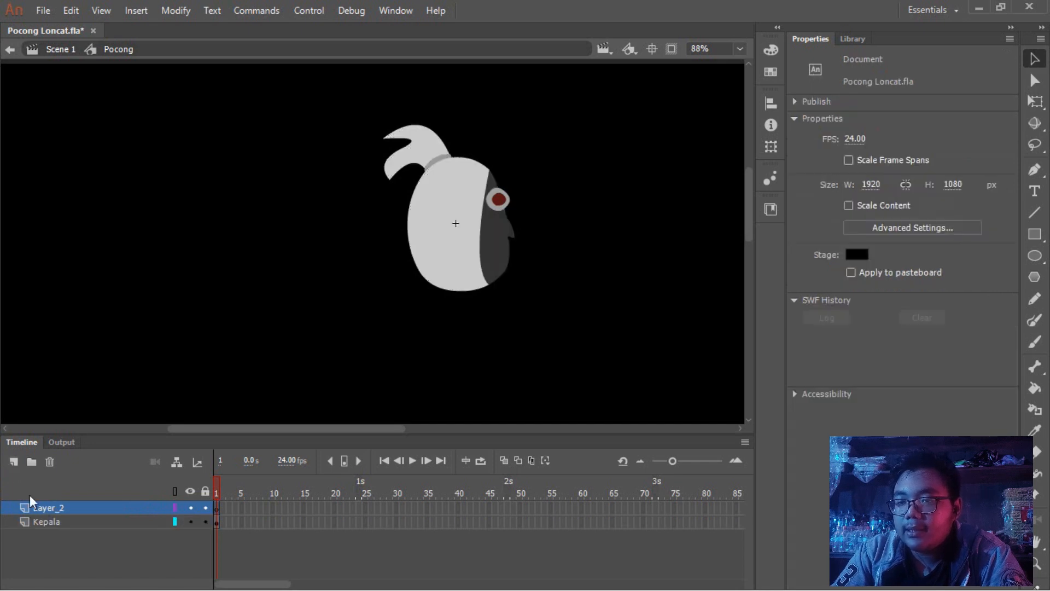
left_click_drag(64, 511, 65, 527)
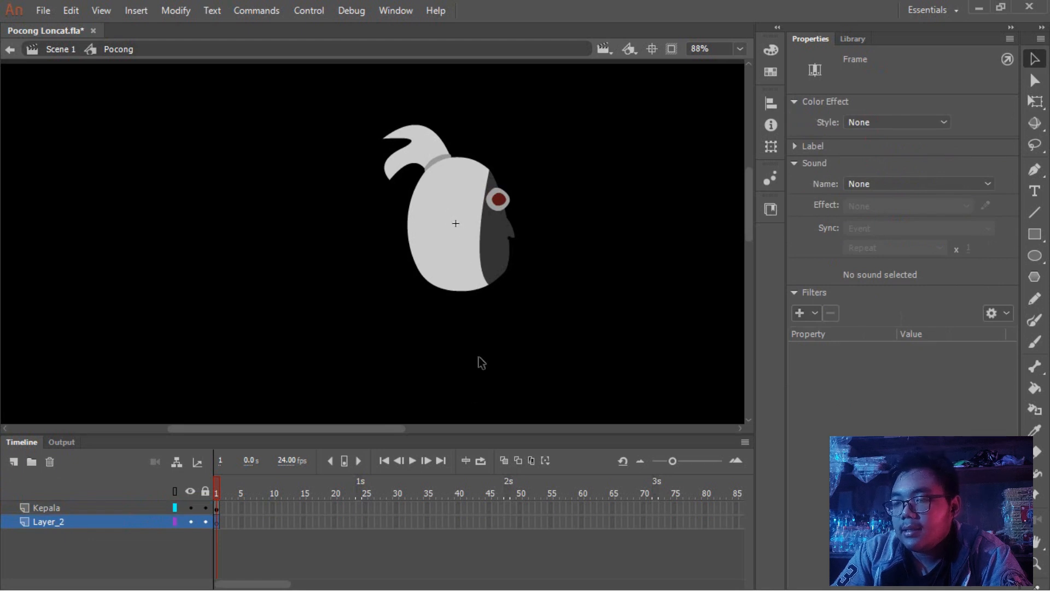
scroll(449, 273, "down", 3)
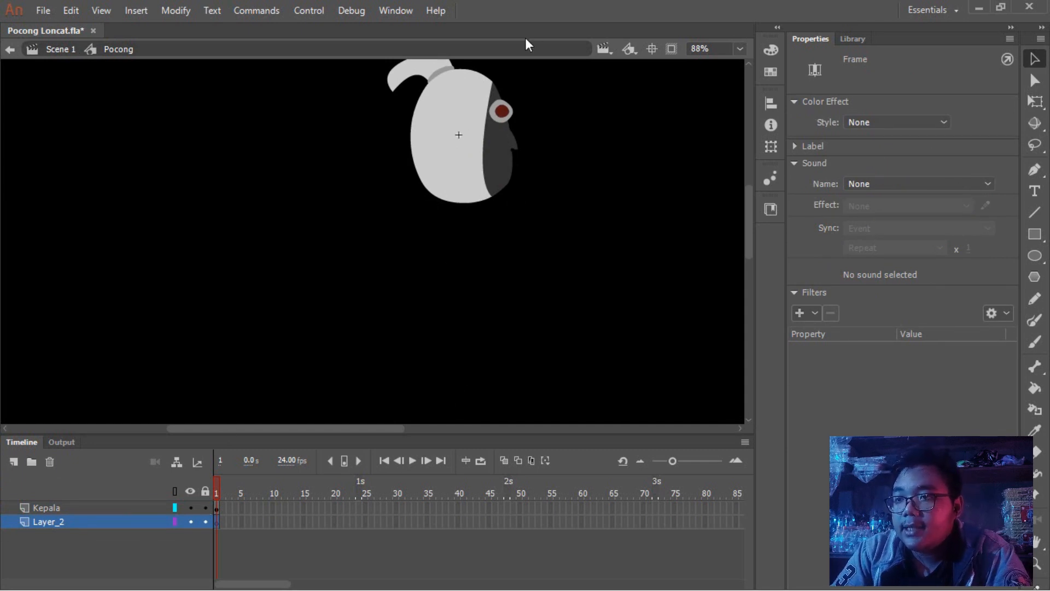
left_click_drag(468, 123, 451, 173)
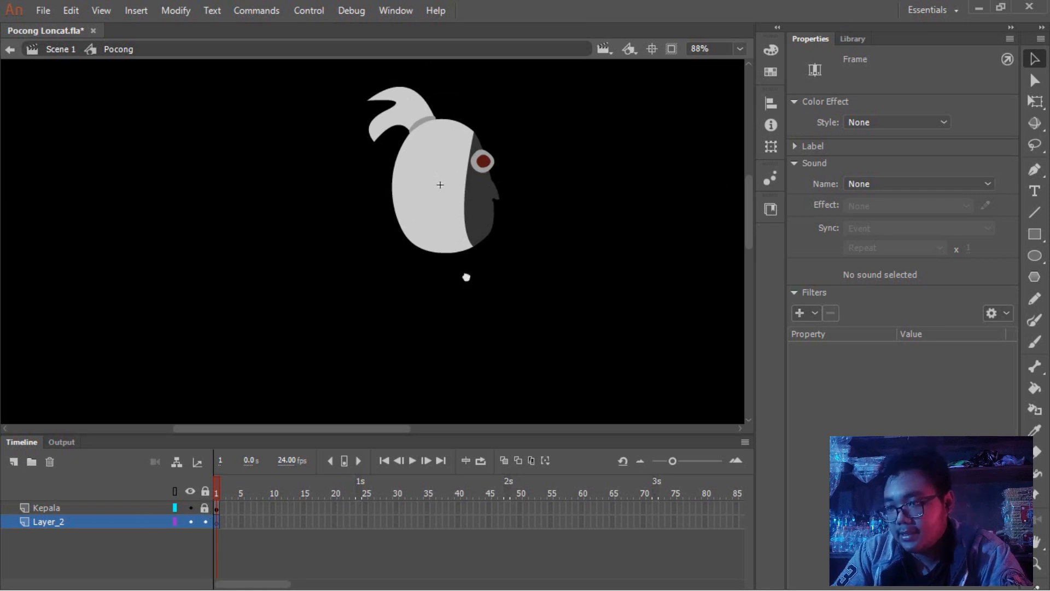
left_click_drag(466, 277, 438, 222)
left_click(537, 271)
double_click(497, 258)
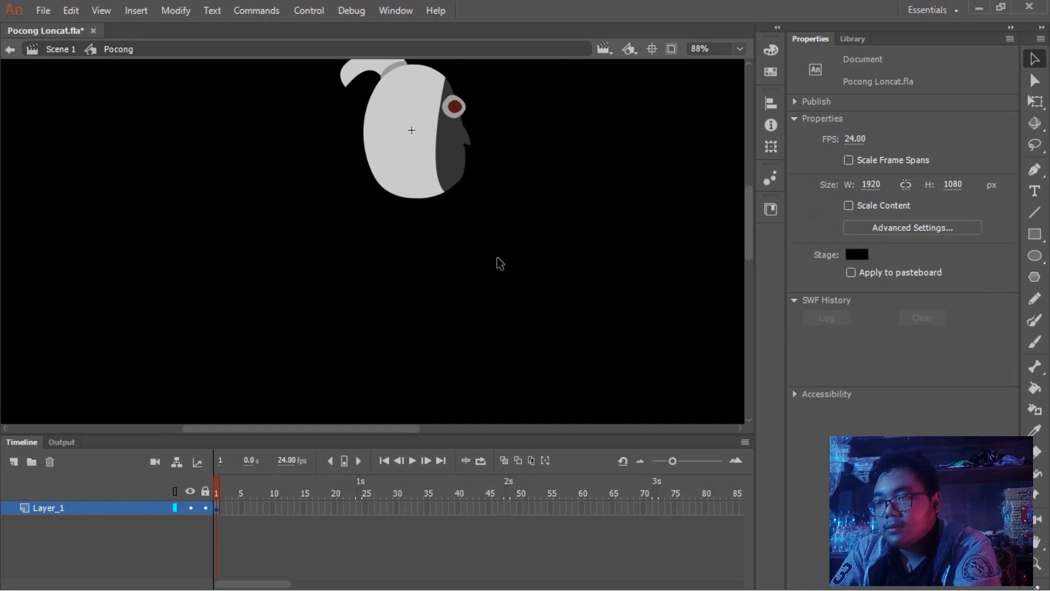
double_click(432, 143)
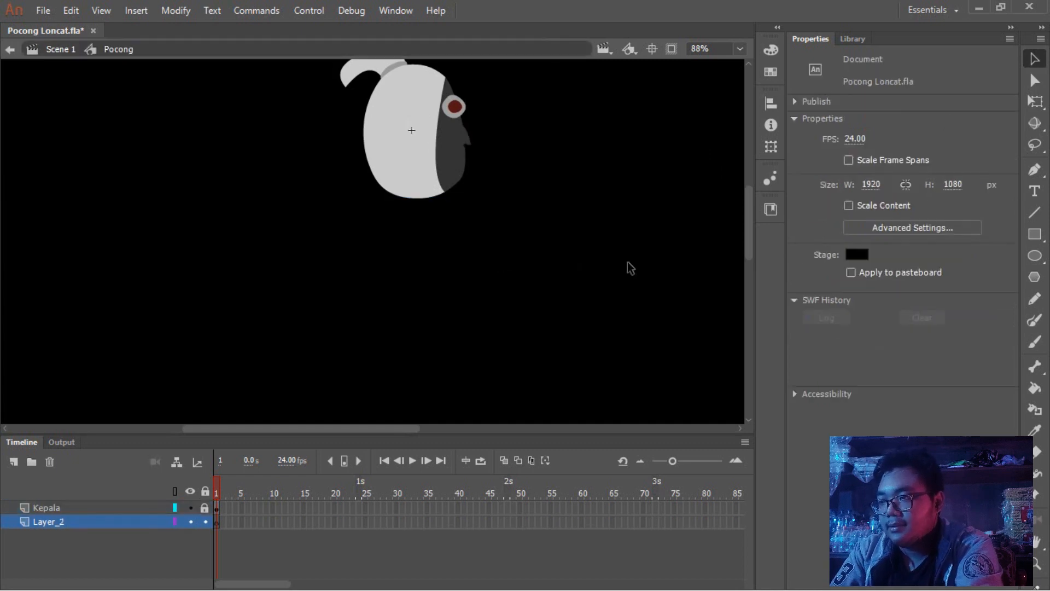
Step: Draw a tall, narrow oval body below the head on Layer_2, with no stroke and the head's light grey as fill
left_click(1039, 261)
scroll(390, 198, "down", 2)
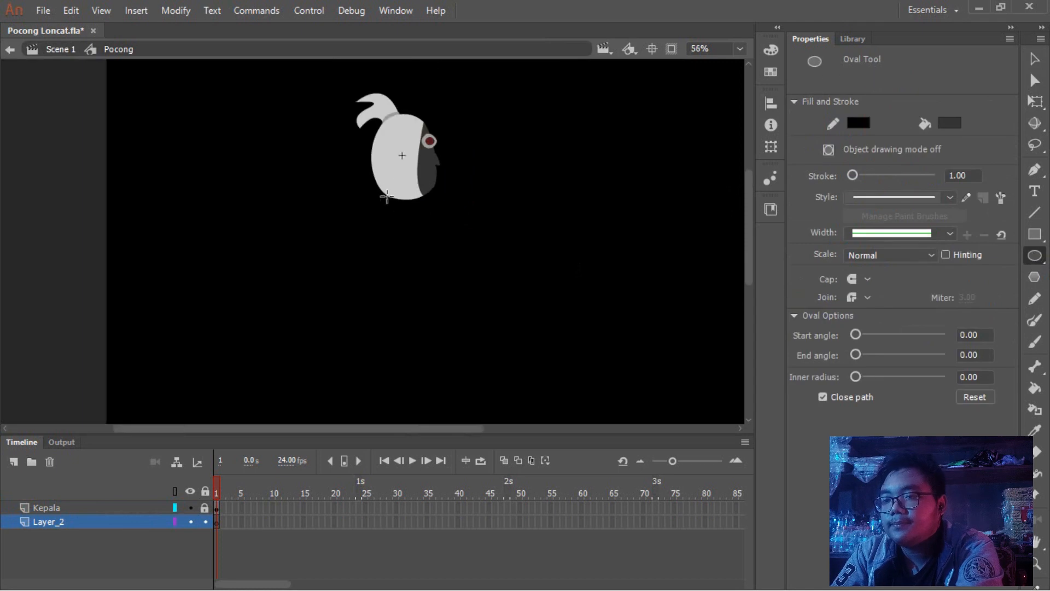
left_click(951, 123)
left_click(405, 176)
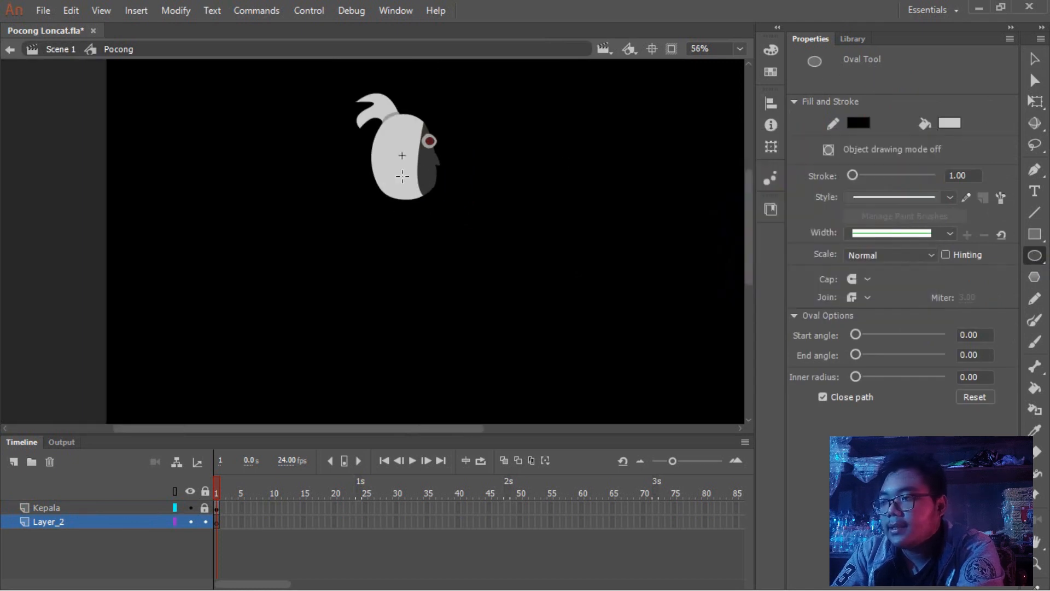
left_click(862, 123)
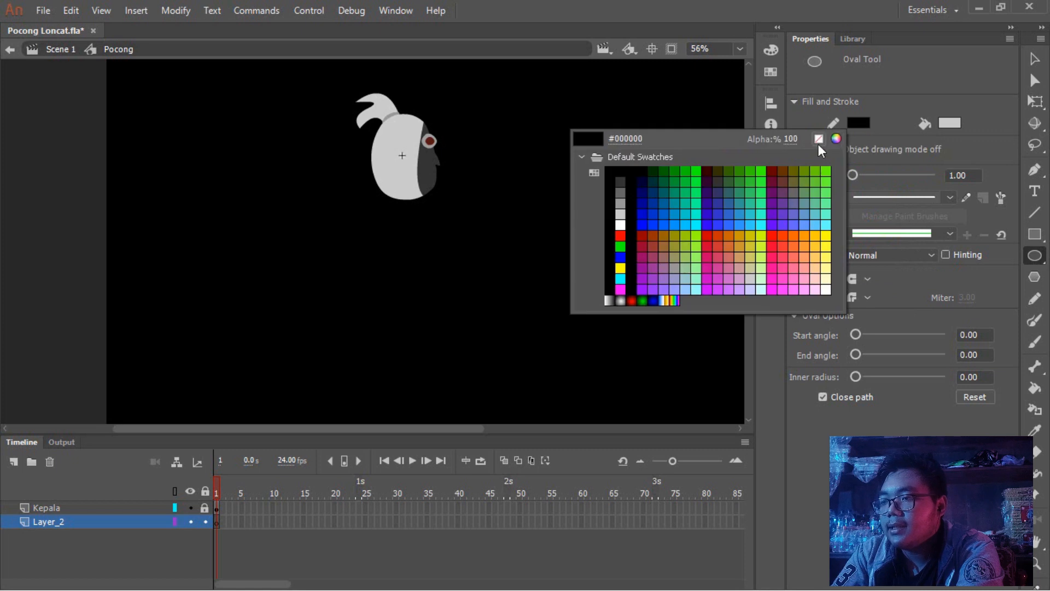
left_click(819, 139)
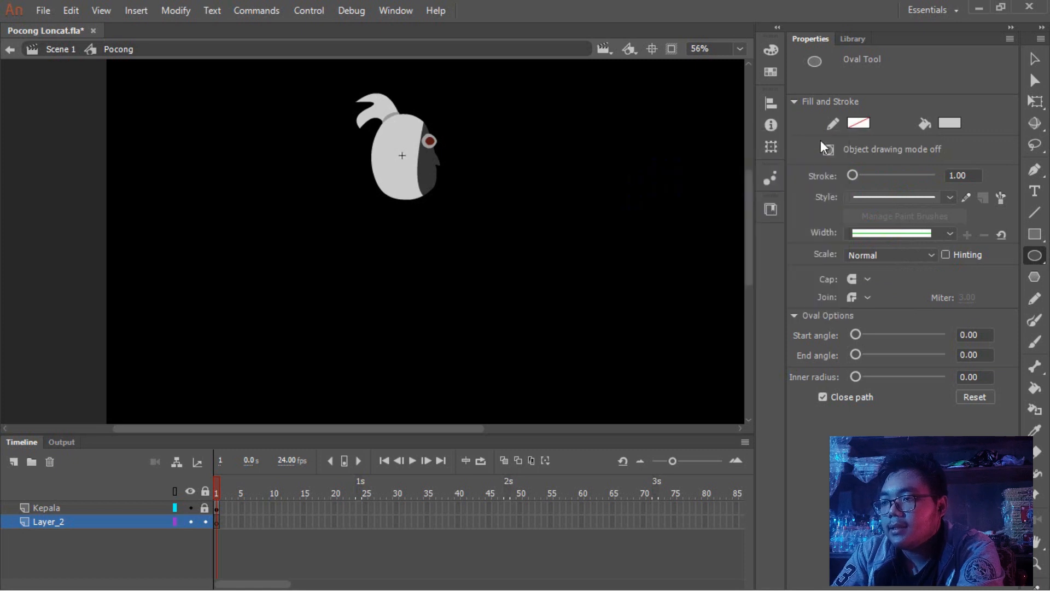
left_click_drag(440, 226, 437, 217)
left_click_drag(388, 173, 463, 384)
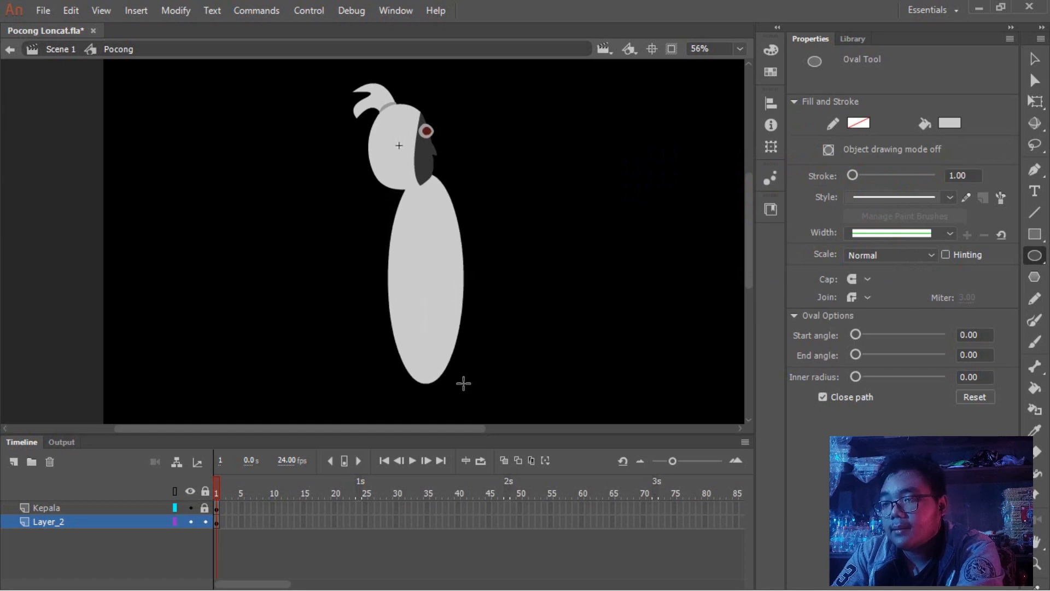
key("v")
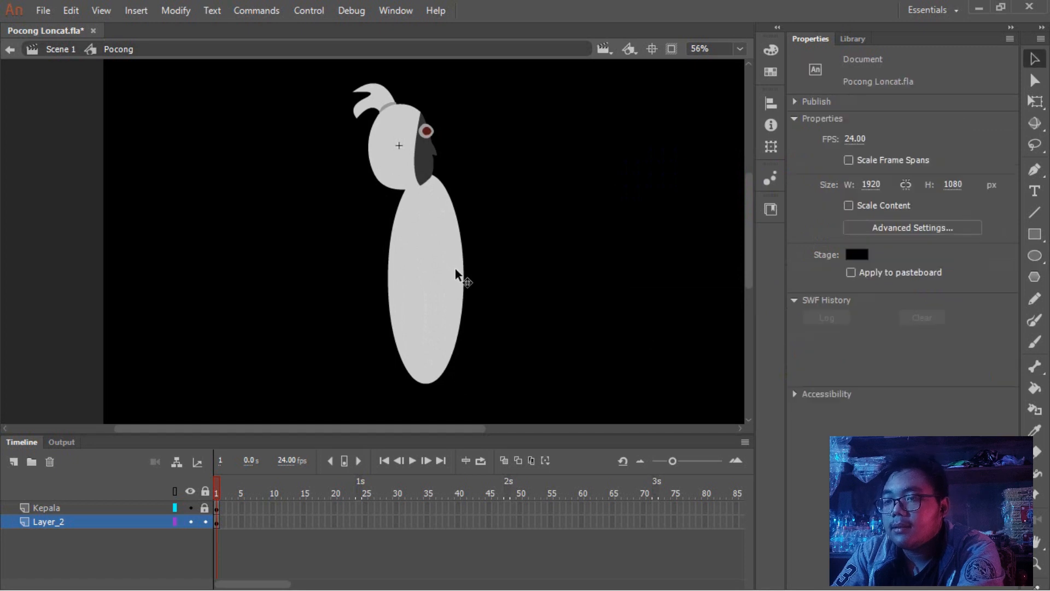
Step: Move the oval body to about X -88, Y 43 so it sits centred beneath the head
left_click(455, 268)
left_click_drag(441, 280, 418, 274)
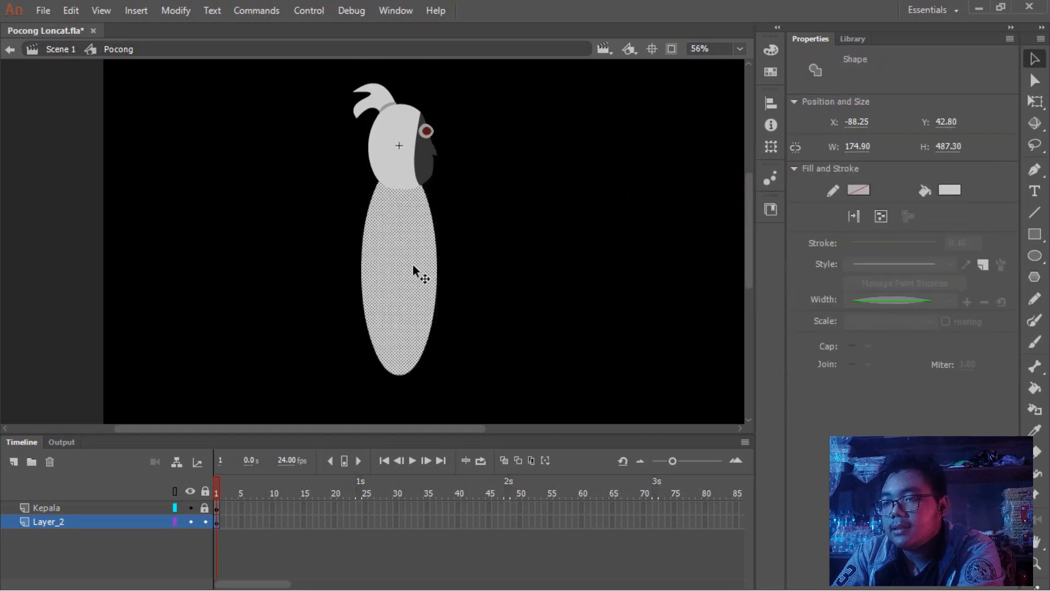
left_click(475, 246)
Step: Reshape the body's outline so it narrows at the neck, widens downward and has a shorter, rounded bottom
scroll(405, 252, "up", 3)
left_click_drag(350, 173, 352, 197)
mouse_move(447, 203)
left_mouse_down()
mouse_move(439, 217)
mouse_move(442, 203)
left_mouse_up()
left_click_drag(466, 259, 483, 182)
left_click_drag(406, 369, 478, 375)
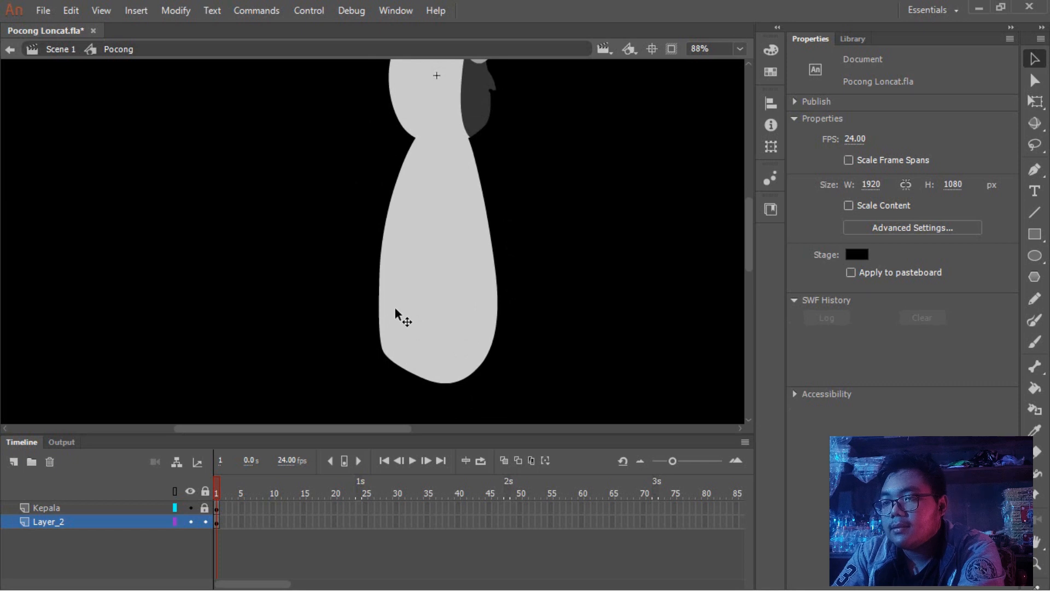
Step: Bend the body's lower back edge slightly outward to round the bottom
scroll(396, 310, "down", 3)
scroll(420, 311, "up", 2)
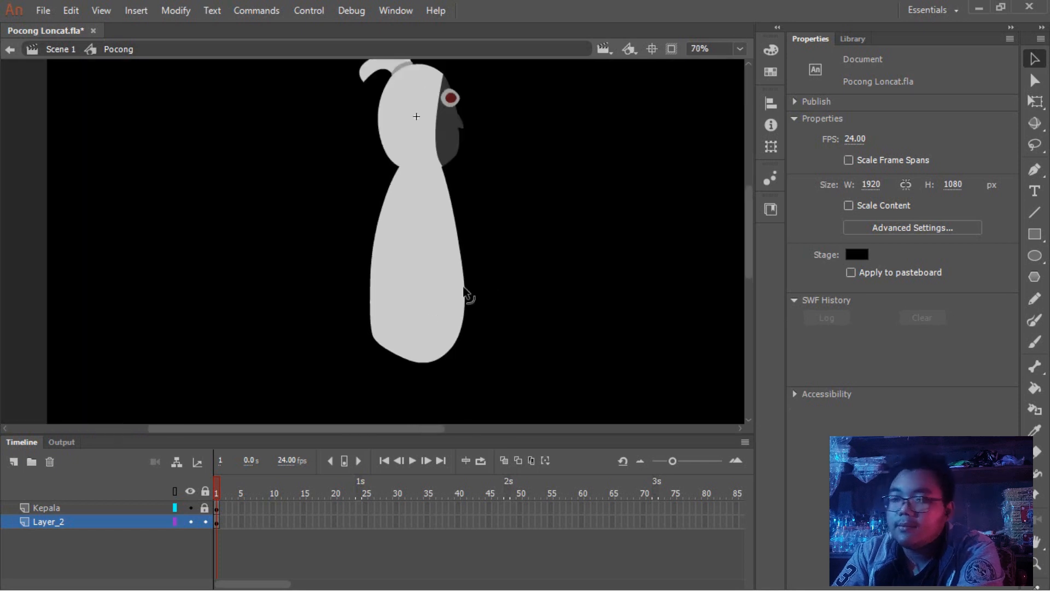
scroll(410, 315, "up", 2)
left_click(391, 376)
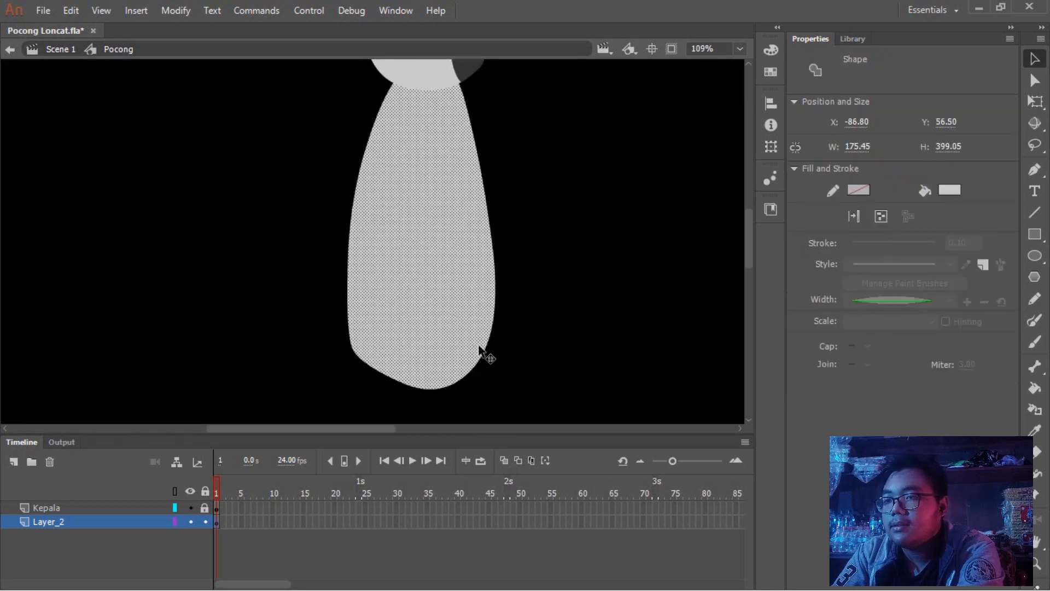
left_click(517, 267)
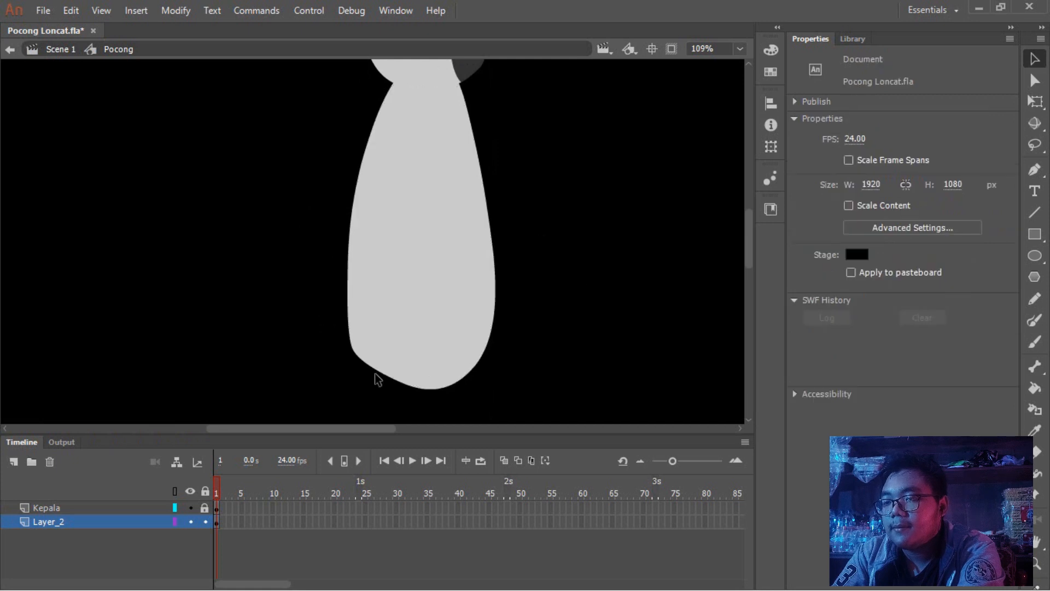
left_click_drag(377, 372, 375, 383)
scroll(531, 140, "up", 1)
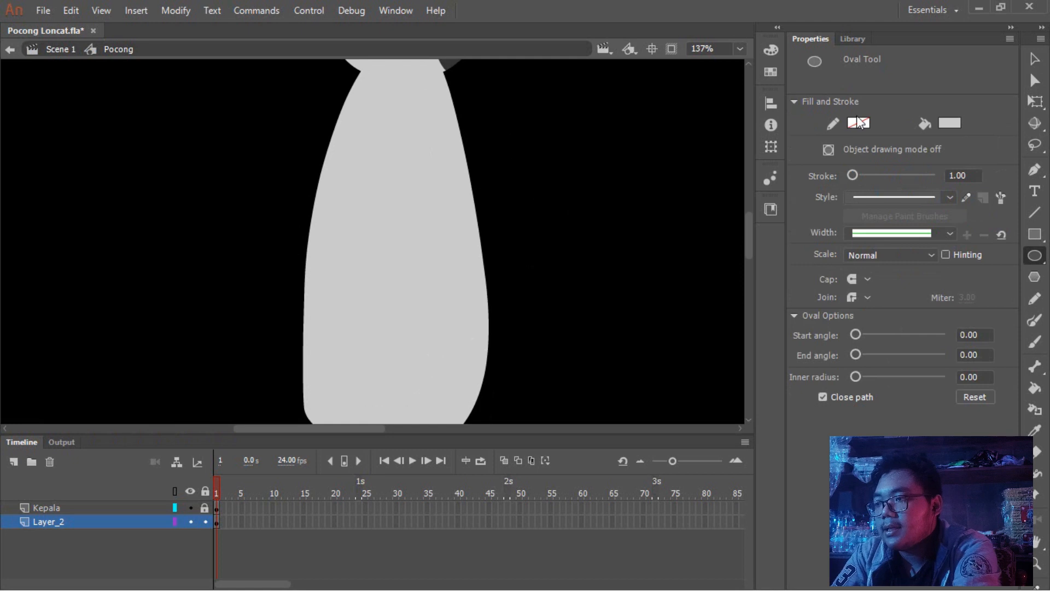
Step: Draw a light grey oval with no stroke overlapping the body's front edge as the bulge of the folded hands
left_click_drag(494, 191, 479, 219)
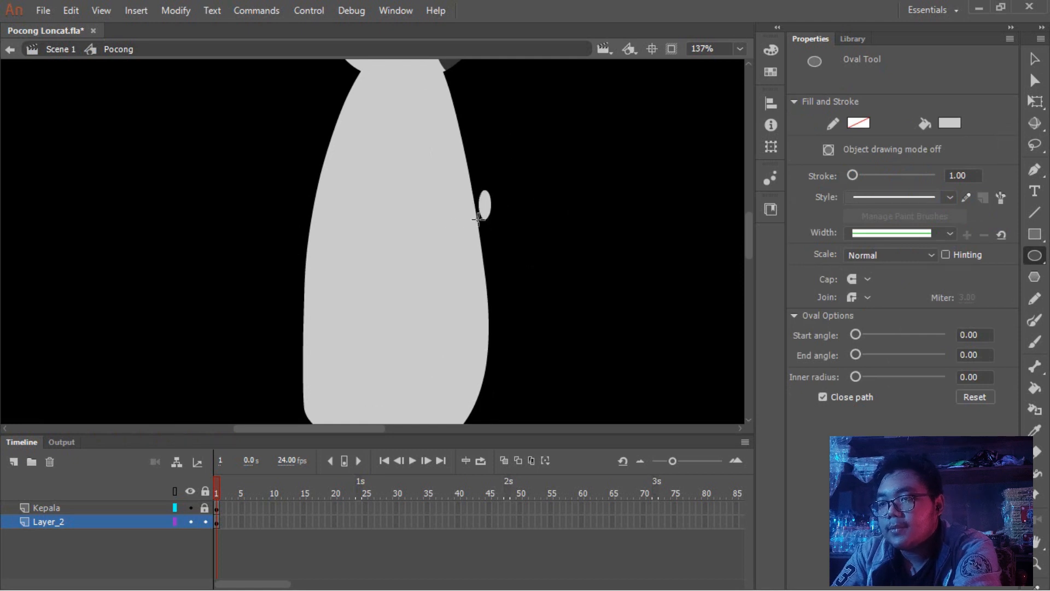
left_click_drag(515, 180, 380, 270)
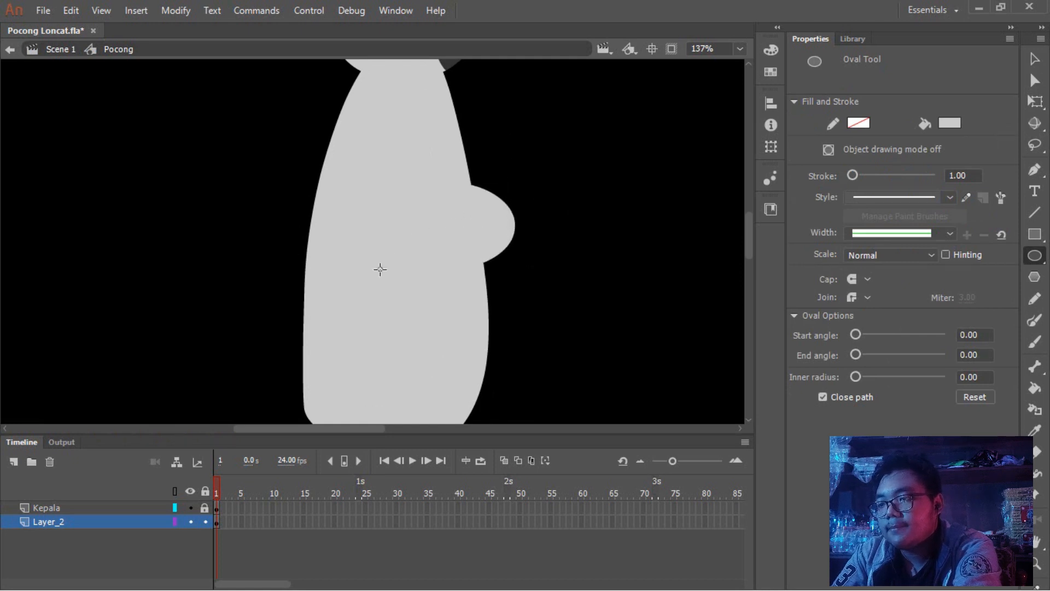
key("v")
scroll(593, 201, "down", 3)
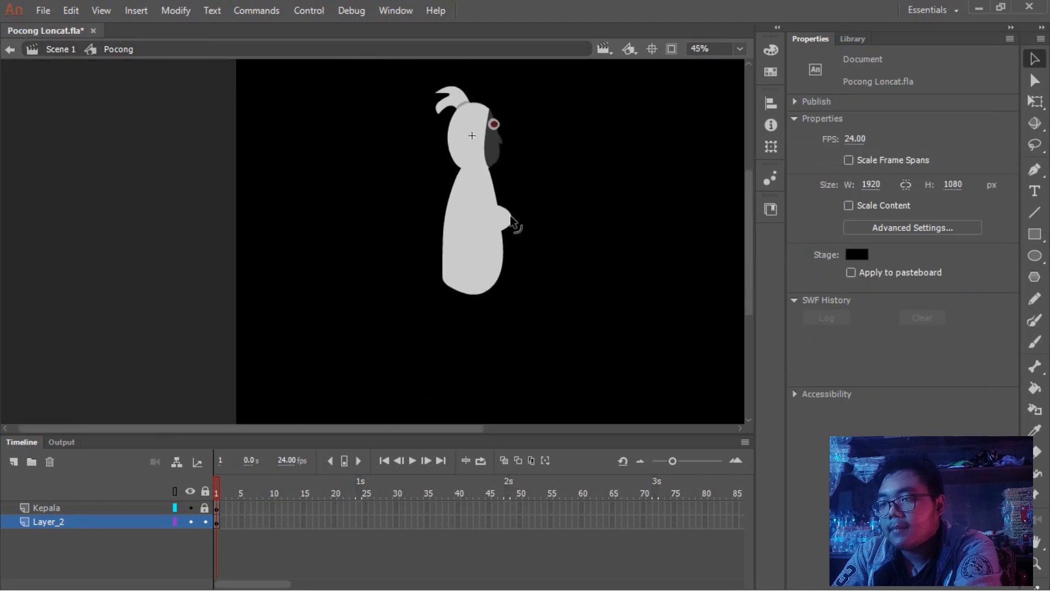
Step: Reshape the hand bulge so its top slopes forward to a rounded, lower tip with a flatter underside
scroll(487, 218, "up", 4)
mouse_move(601, 228)
left_mouse_down()
mouse_move(593, 216)
mouse_move(604, 227)
left_mouse_up()
left_click_drag(577, 278, 551, 293)
left_click(549, 299)
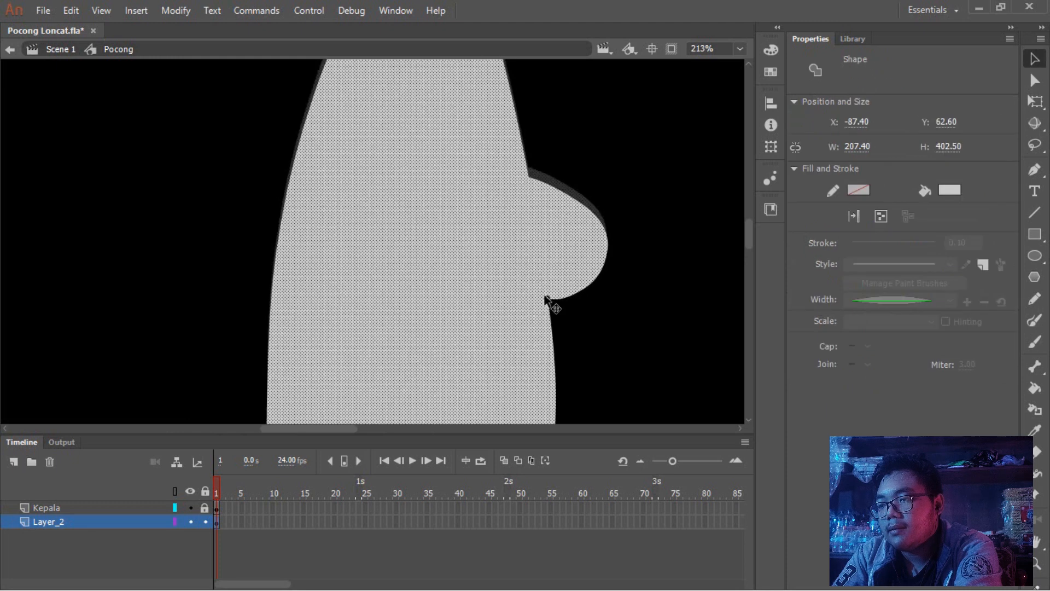
left_click(619, 189)
scroll(467, 247, "down", 4)
scroll(450, 244, "up", 3)
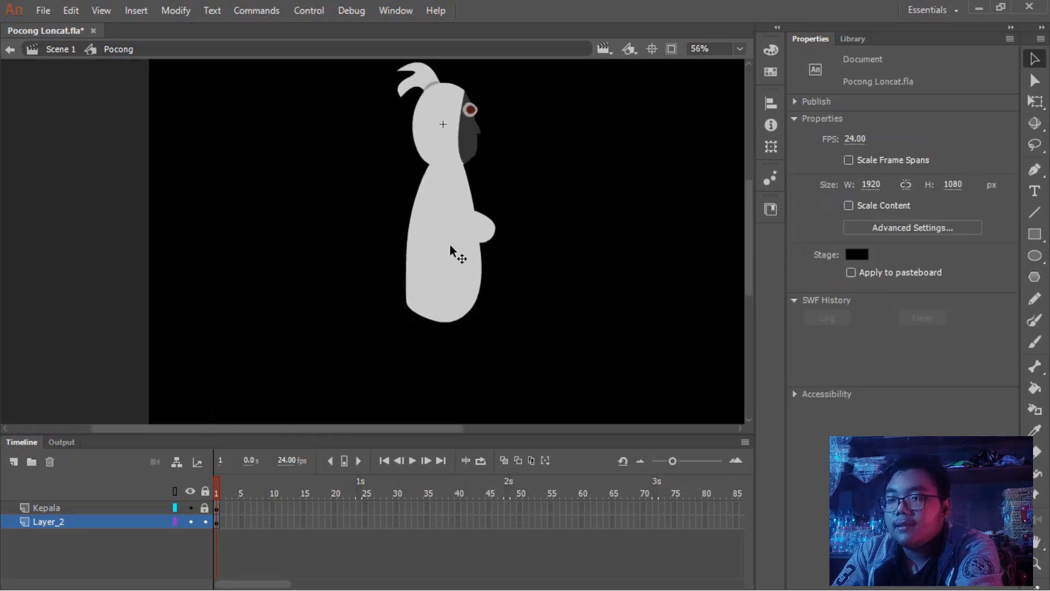
left_click_drag(522, 223, 470, 263)
scroll(513, 239, "up", 5)
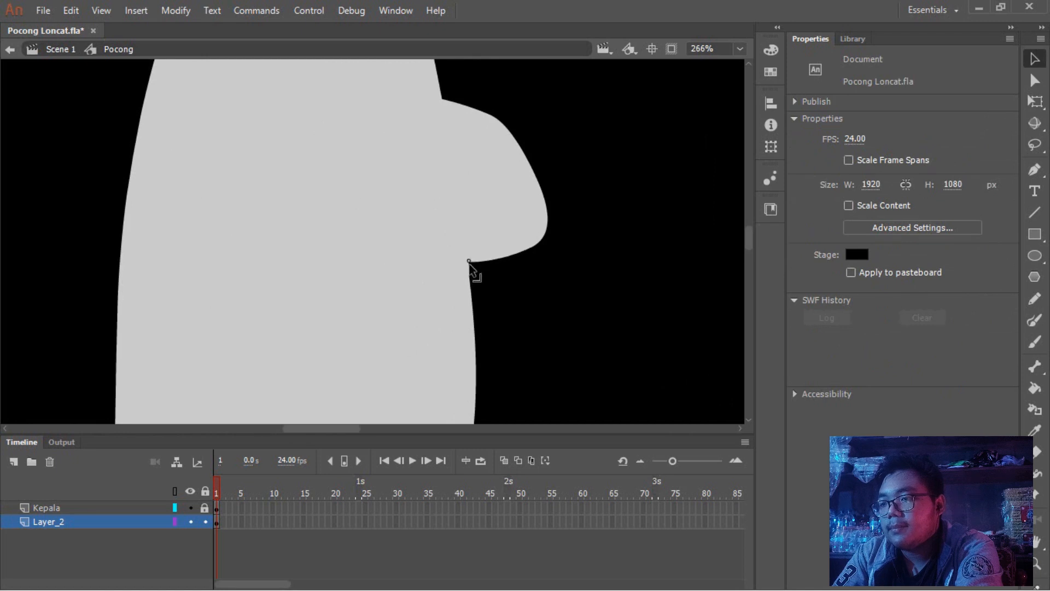
scroll(490, 270, "down", 5)
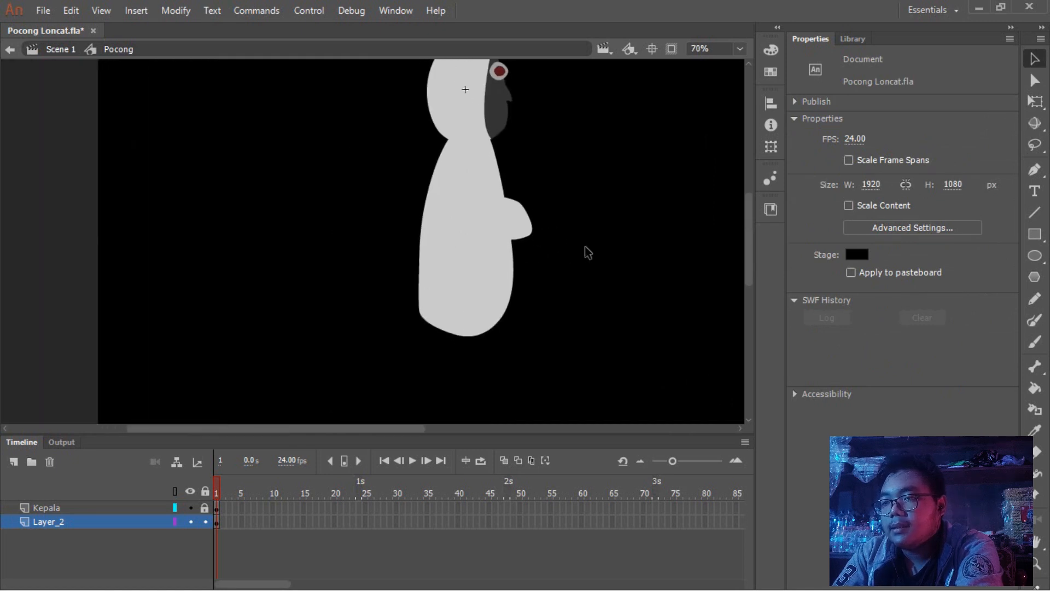
scroll(585, 246, "right", 2)
scroll(487, 208, "up", 1)
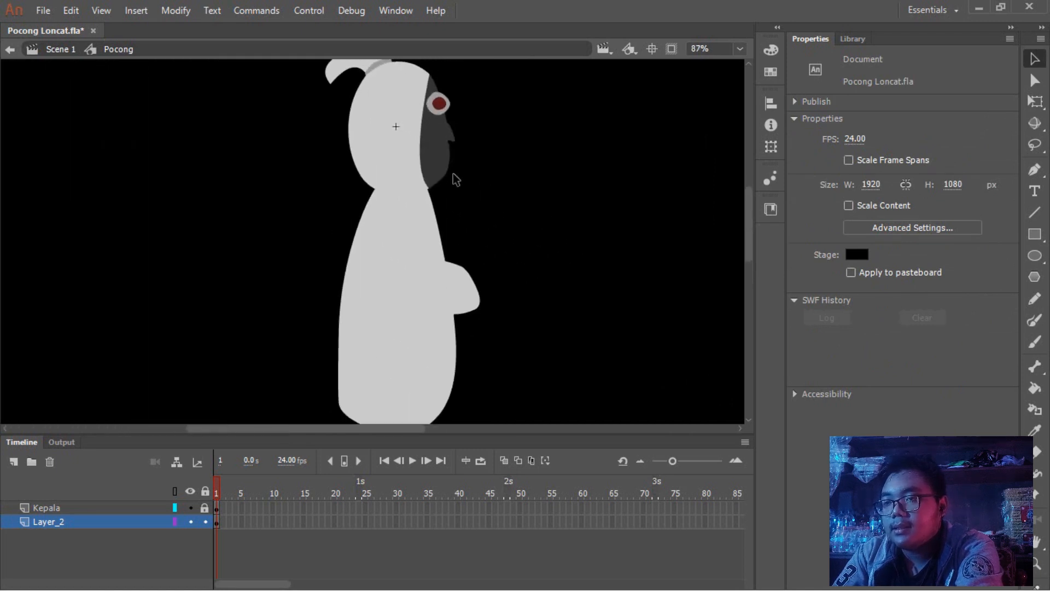
scroll(453, 173, "down", 3)
scroll(458, 175, "up", 1)
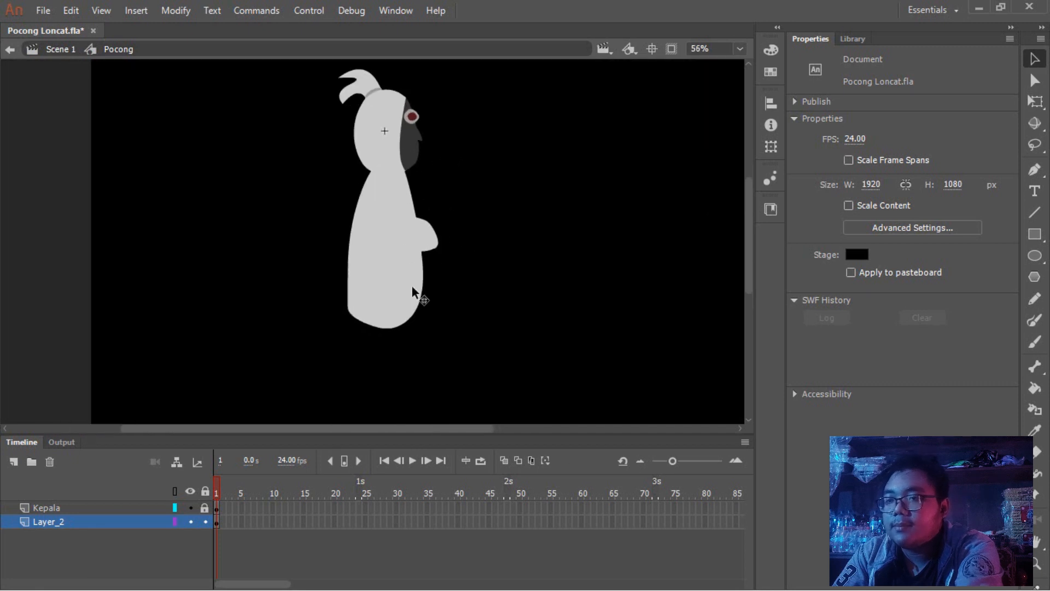
scroll(454, 290, "down", 1)
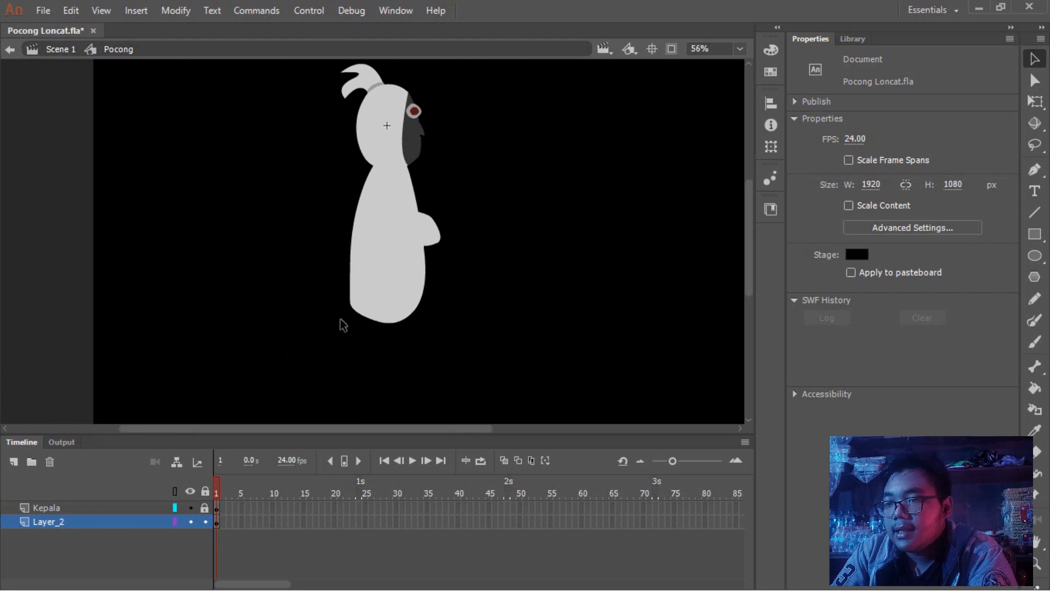
scroll(371, 361, "down", 2)
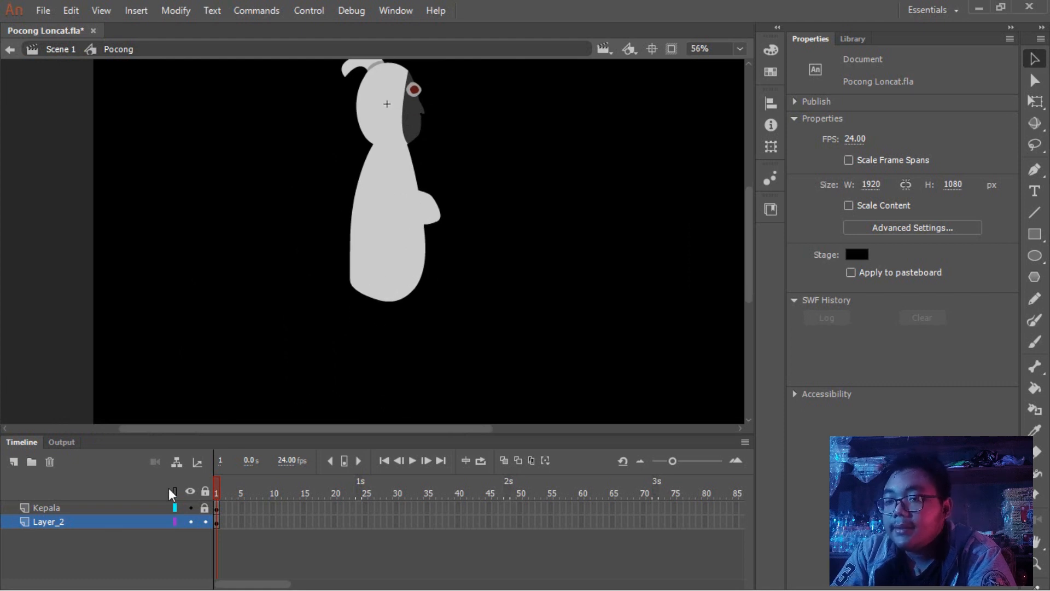
Step: Add a new layer at the bottom of the layer stack and rename the body's layer as Tubuh
left_click(15, 463)
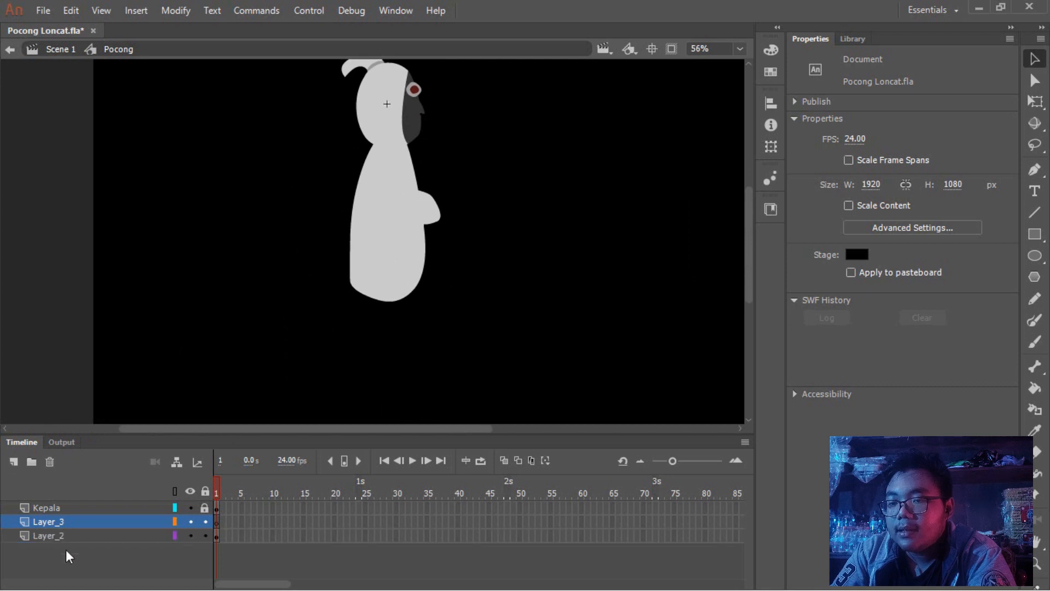
left_click_drag(69, 523, 61, 540)
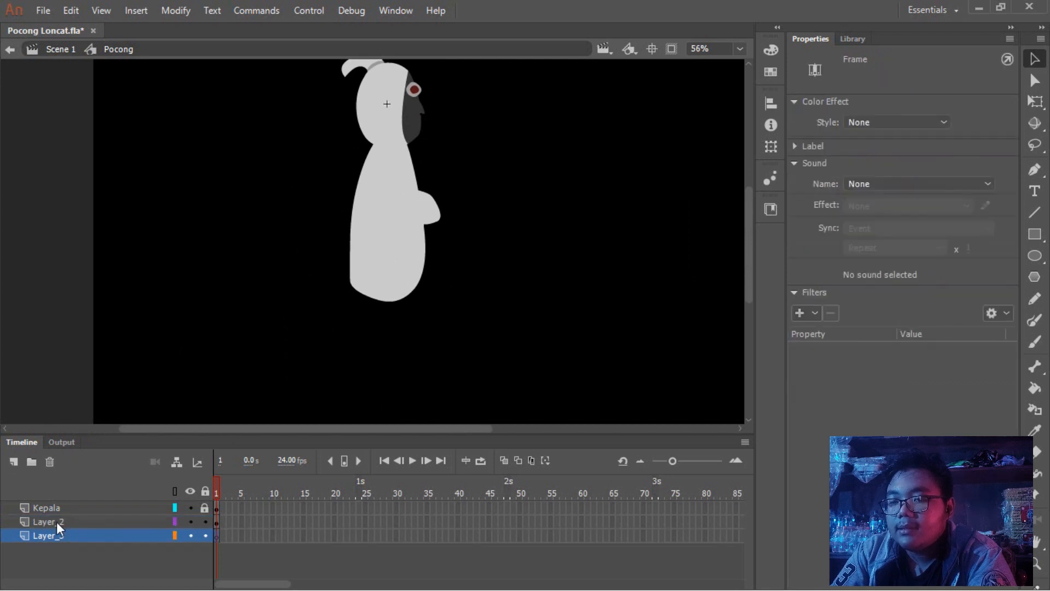
left_click(57, 522)
double_click(56, 522)
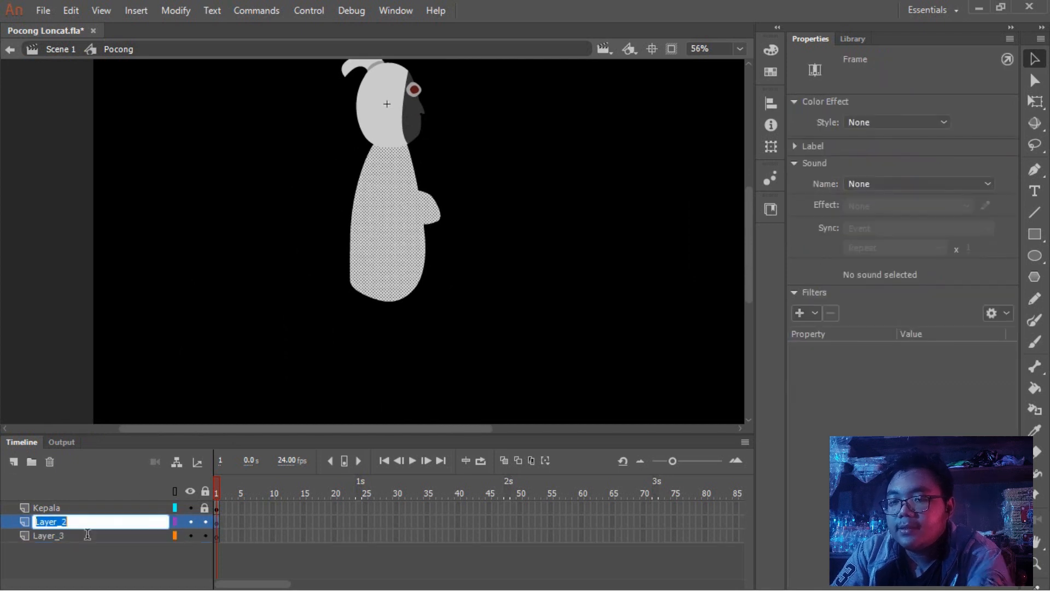
type("Tubuh")
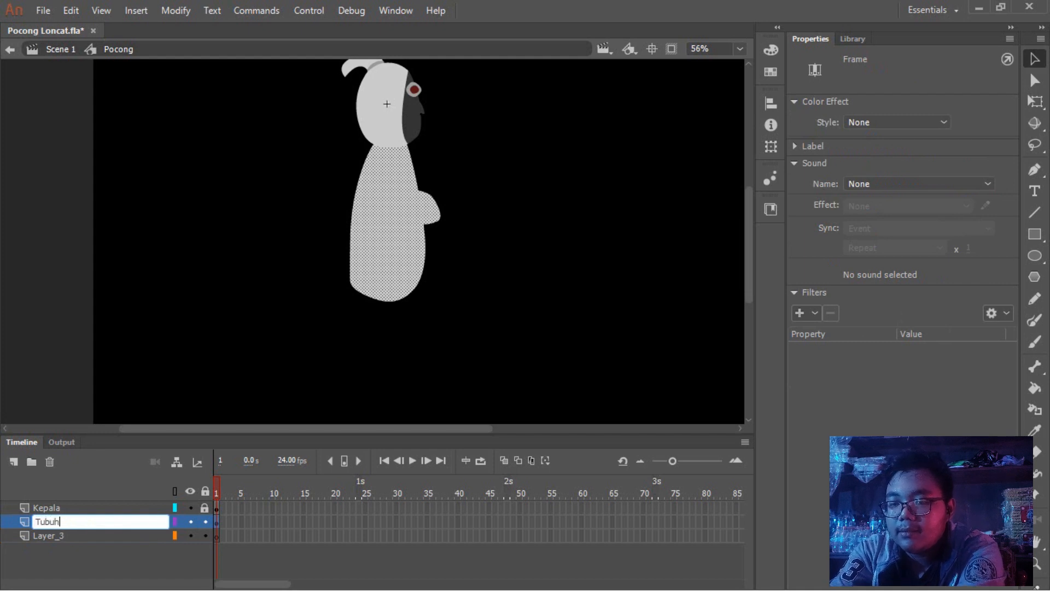
key("Return")
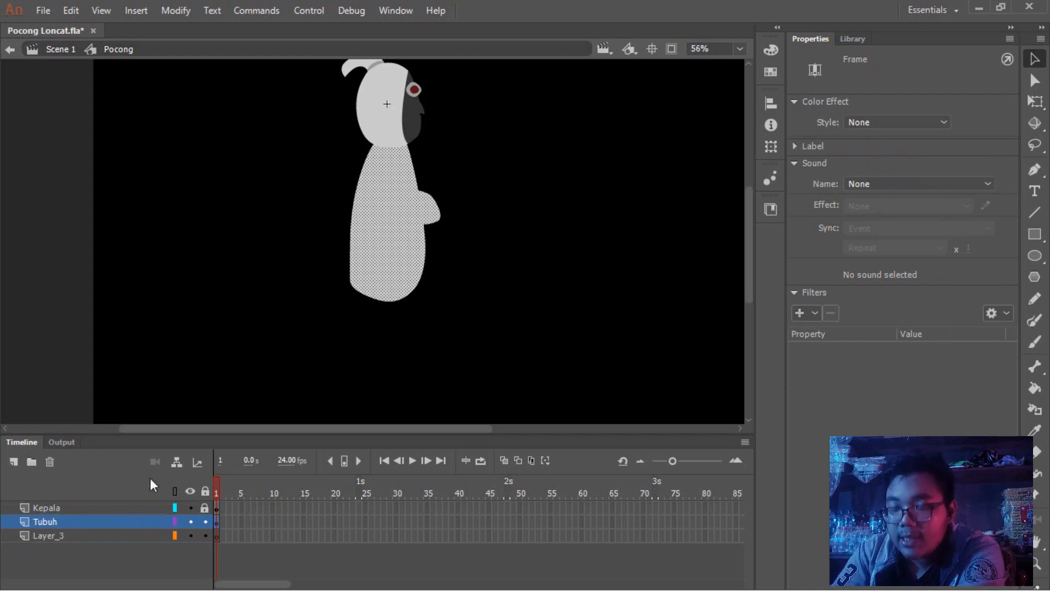
Step: Rename the new empty bottom layer as Kaki
left_click(47, 537)
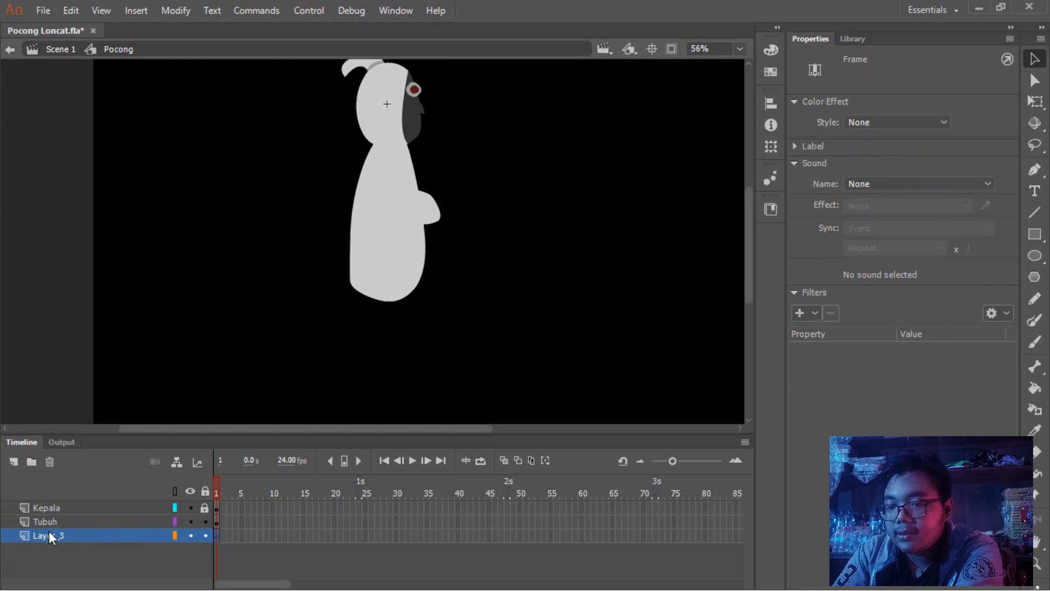
double_click(58, 537)
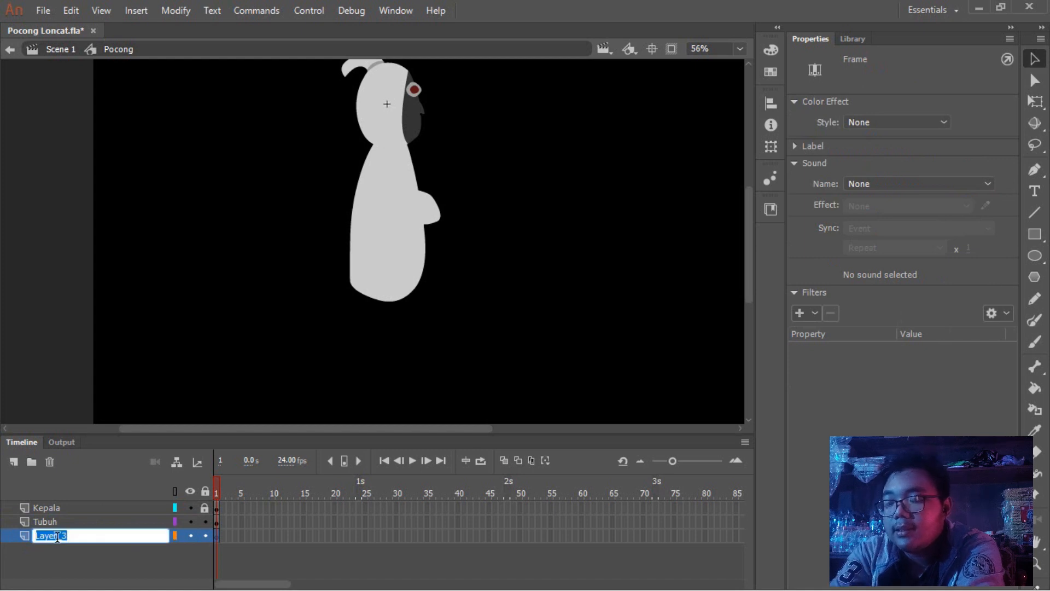
type("Kaki")
key("Return")
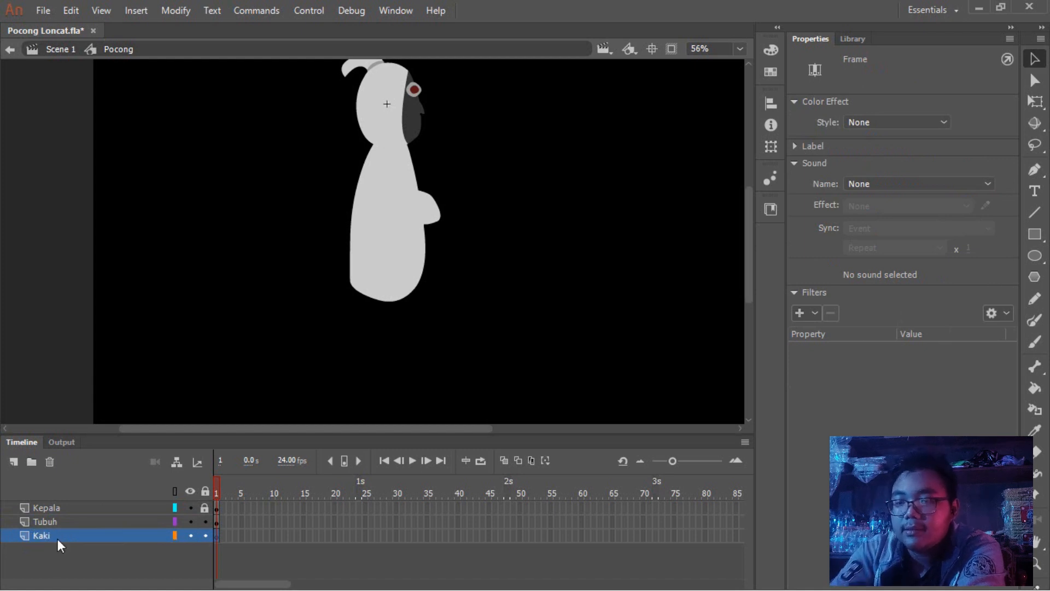
left_click(426, 355)
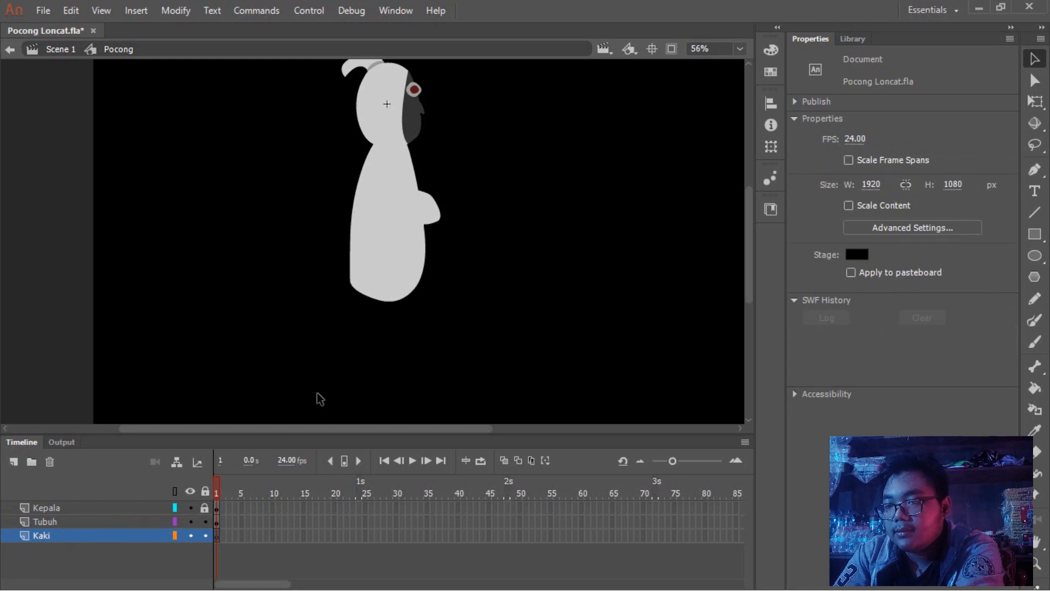
Step: Draw a tall light grey oval for the legs on the Kaki layer and align it beneath the body
scroll(320, 394, "up", 1)
scroll(315, 340, "down", 2)
key("o")
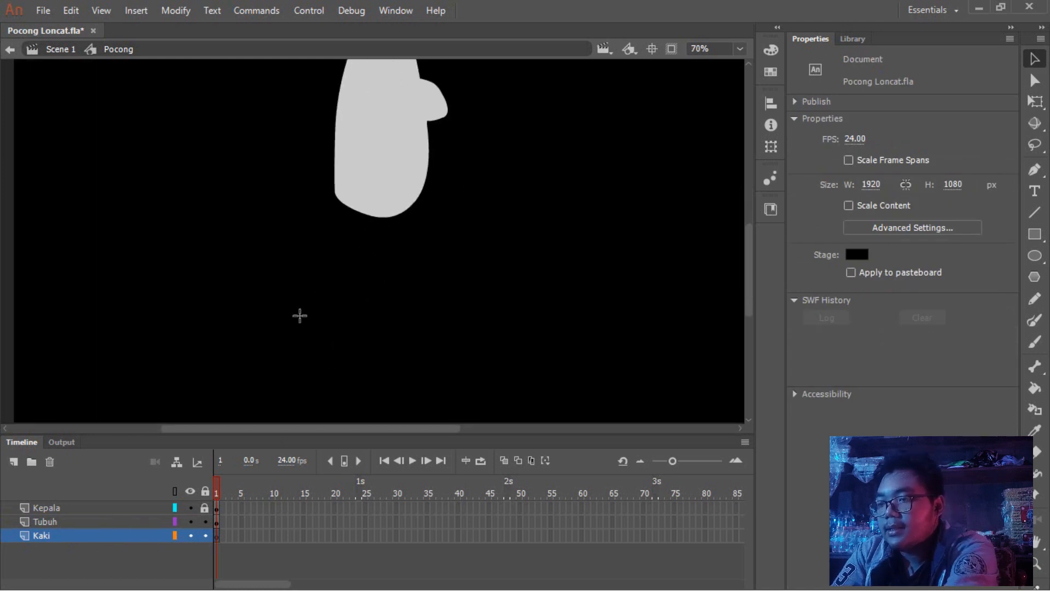
left_click_drag(353, 198, 445, 405)
key("v")
left_click_drag(415, 316, 401, 301)
key("ctrl+2")
left_click(466, 274)
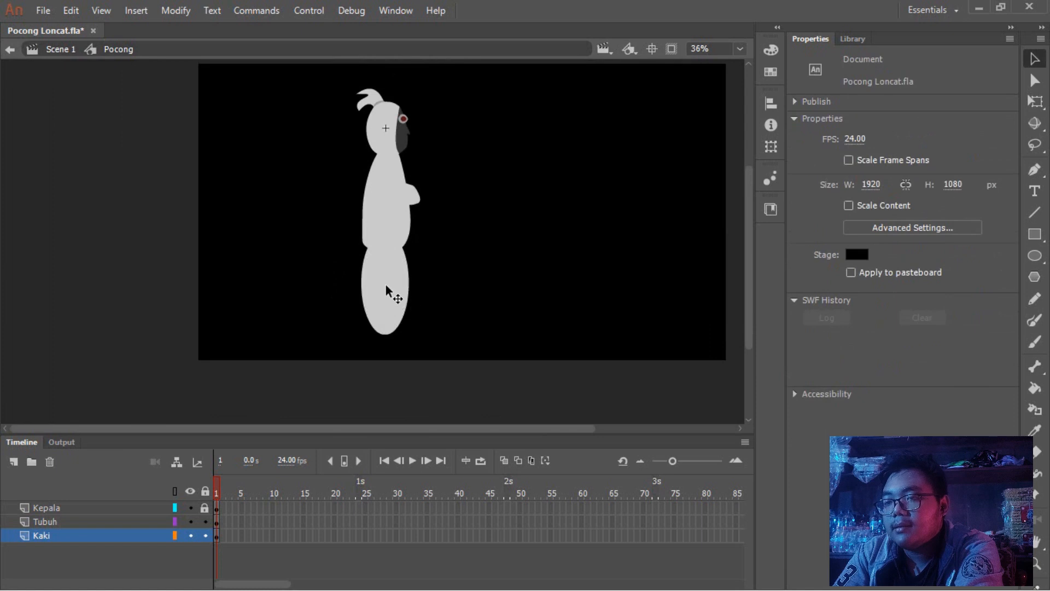
Step: Reshape the leg oval with straighter sides and a broader, flatter bottom that continues the body
scroll(441, 284, "up", 3)
scroll(381, 337, "up", 1)
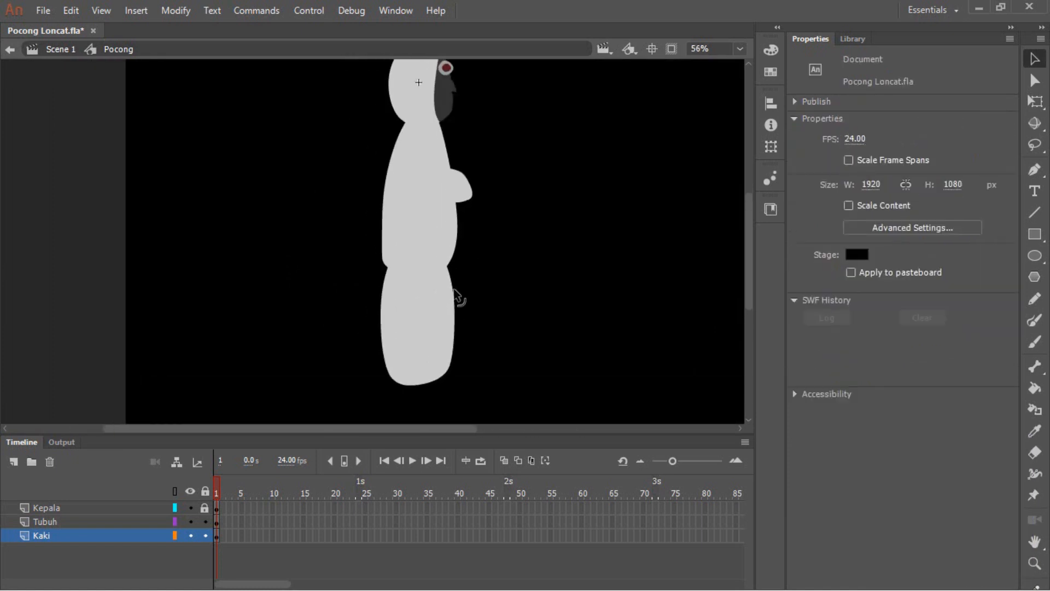
scroll(459, 300, "up", 2)
left_click_drag(358, 261, 378, 180)
left_click_drag(358, 299, 364, 300)
left_click(440, 351)
left_click(485, 334)
scroll(272, 306, "down", 1)
left_click_drag(352, 230, 348, 231)
key("alt+Tab")
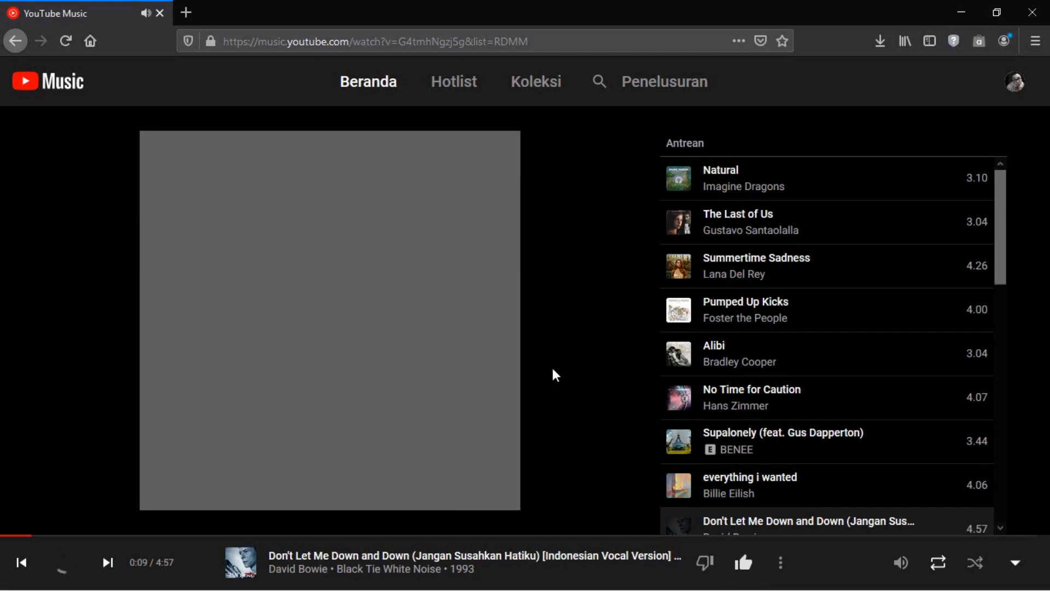
left_click(298, 359)
left_click(325, 338)
key("alt+Tab")
Step: Draw green straight lines below the legs with the Line tool to outline the sides and bottom of a foot piece
scroll(468, 310, "down", 1)
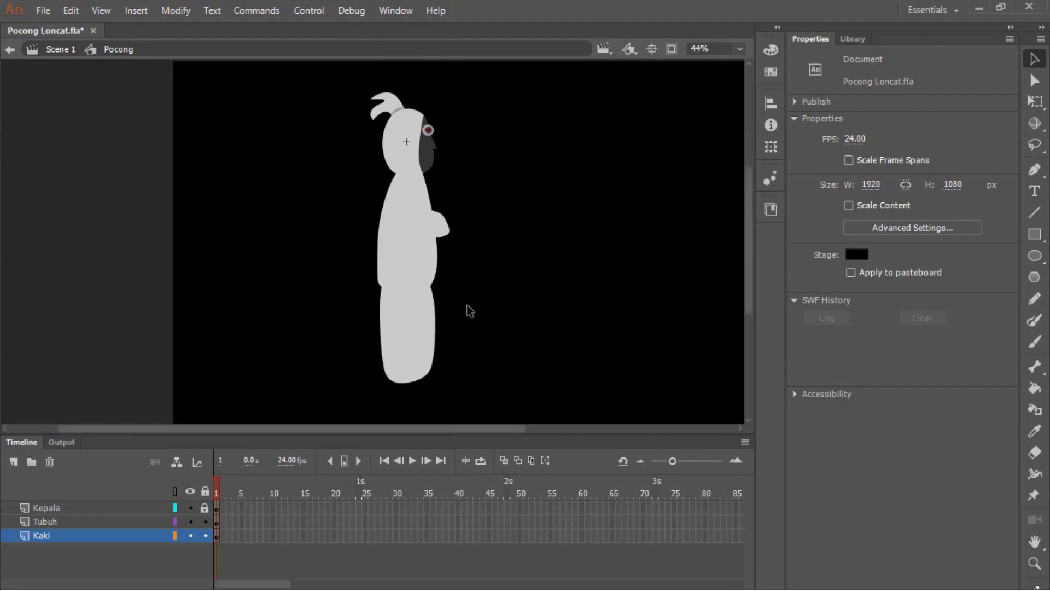
scroll(481, 339, "up", 4)
left_click_drag(361, 392, 529, 267)
scroll(530, 246, "up", 3)
left_click(1035, 212)
left_click(859, 123)
left_click(761, 172)
left_click_drag(469, 186, 514, 290)
mouse_move(288, 216)
left_mouse_down()
mouse_move(261, 308)
mouse_move(548, 284)
left_mouse_up()
key("ctrl+z")
left_click_drag(221, 288, 552, 278)
Step: Join the foot outline's corners and bend its sides and bottom line into curves beneath the legs
key("v")
left_click_drag(509, 280, 491, 307)
left_click_drag(484, 256, 491, 258)
left_click_drag(365, 297, 368, 319)
left_click_drag(274, 266, 244, 328)
left_click_drag(361, 330, 359, 340)
left_click_drag(491, 307, 476, 323)
left_click_drag(487, 268, 484, 269)
left_click_drag(264, 283, 255, 277)
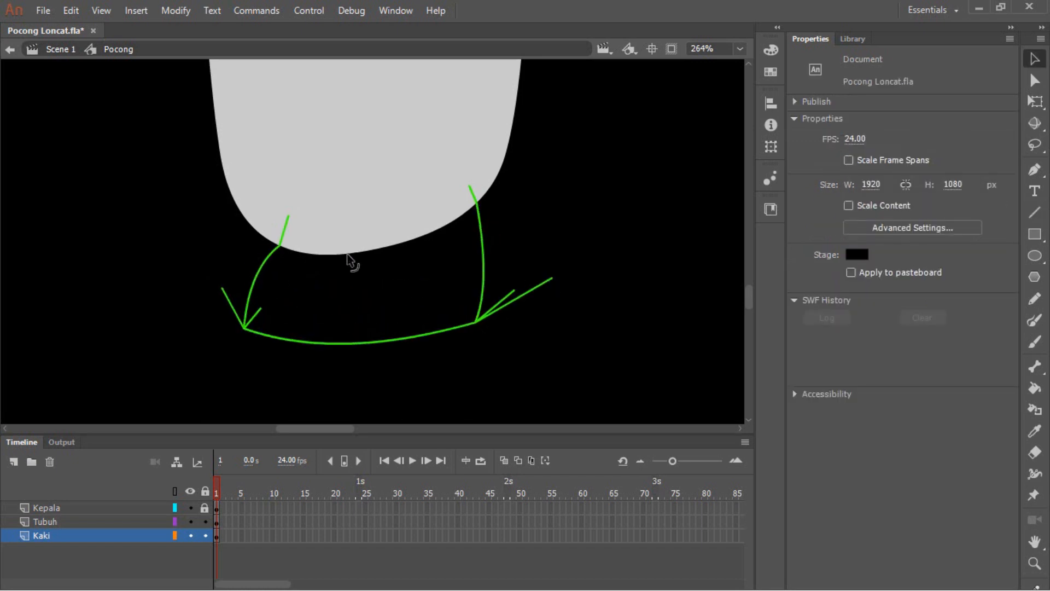
left_click_drag(348, 253, 348, 246)
Step: Fill the closed foot outline with a darker grey than the legs using the Paint Bucket tool
key("k")
left_click(949, 123)
left_click(676, 210)
left_click(429, 298)
Step: Delete the green outline strokes around the foot piece
scroll(467, 333, "down", 5)
left_click_drag(466, 332, 455, 352)
key("v")
double_click(459, 393)
key("Delete")
Step: Adjust the edges of the foot piece and the leg bottom so the two shapes meet in a smooth curve
scroll(427, 390, "up", 5)
left_click_drag(438, 391, 418, 273)
left_click_drag(529, 315, 536, 308)
left_click_drag(348, 284, 358, 249)
left_click_drag(370, 251, 338, 272)
Step: Save the Pocong Loncat.fla document
scroll(446, 305, "down", 5)
scroll(626, 363, "up", 6)
scroll(297, 272, "down", 7)
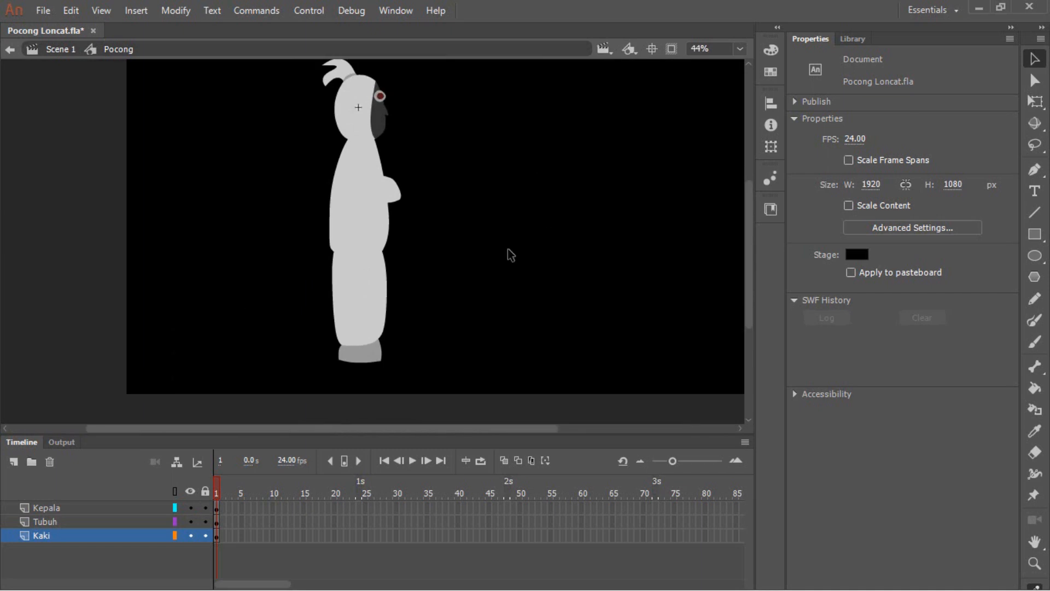
key("ctrl+s")
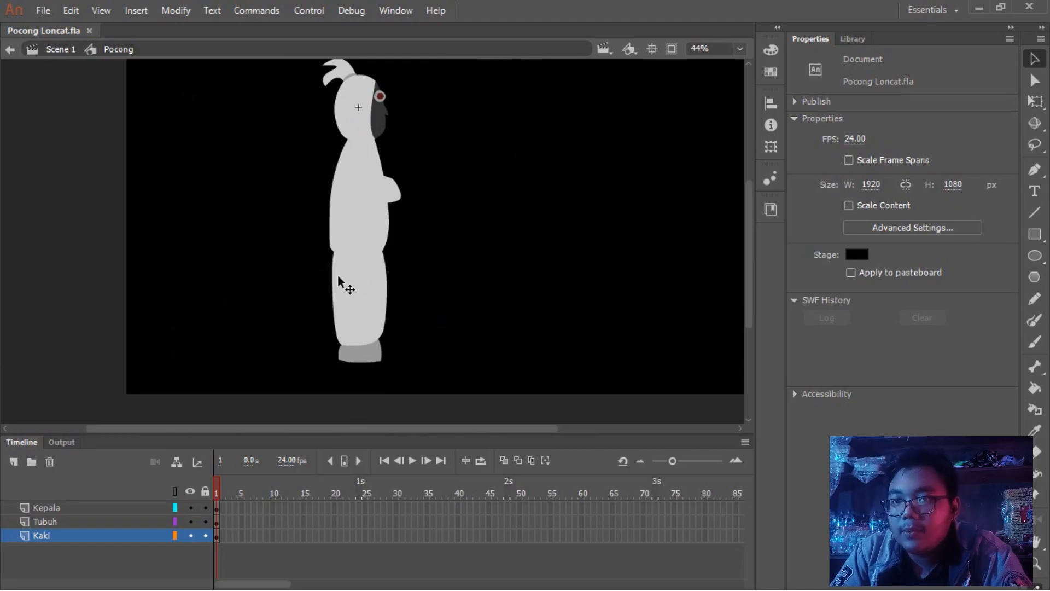
left_click_drag(335, 282, 332, 310)
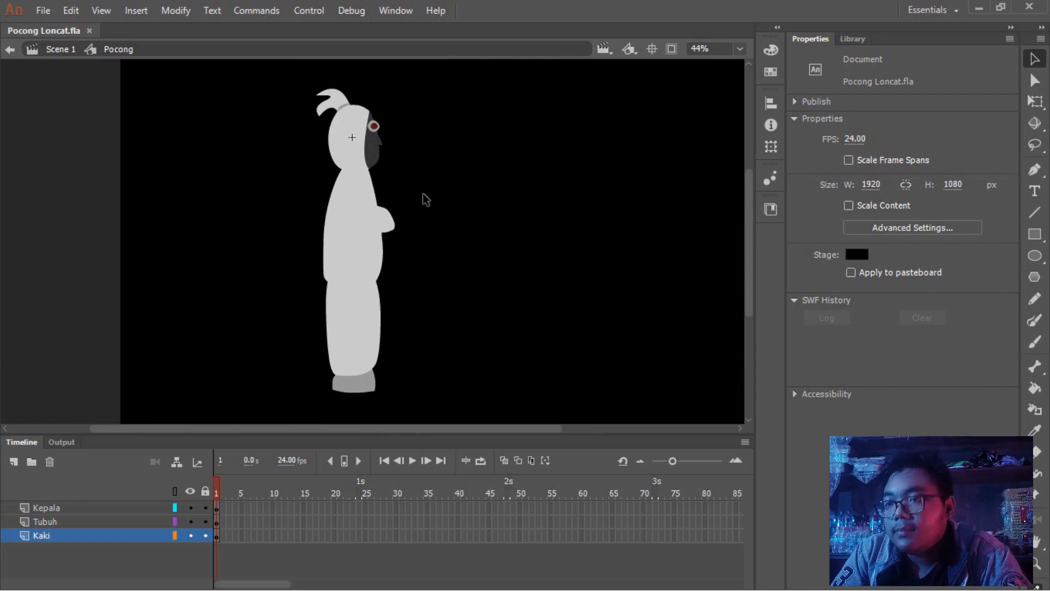
Step: Examine the face details and the overall shape of the pocong from head to feet
scroll(373, 146, "up", 6)
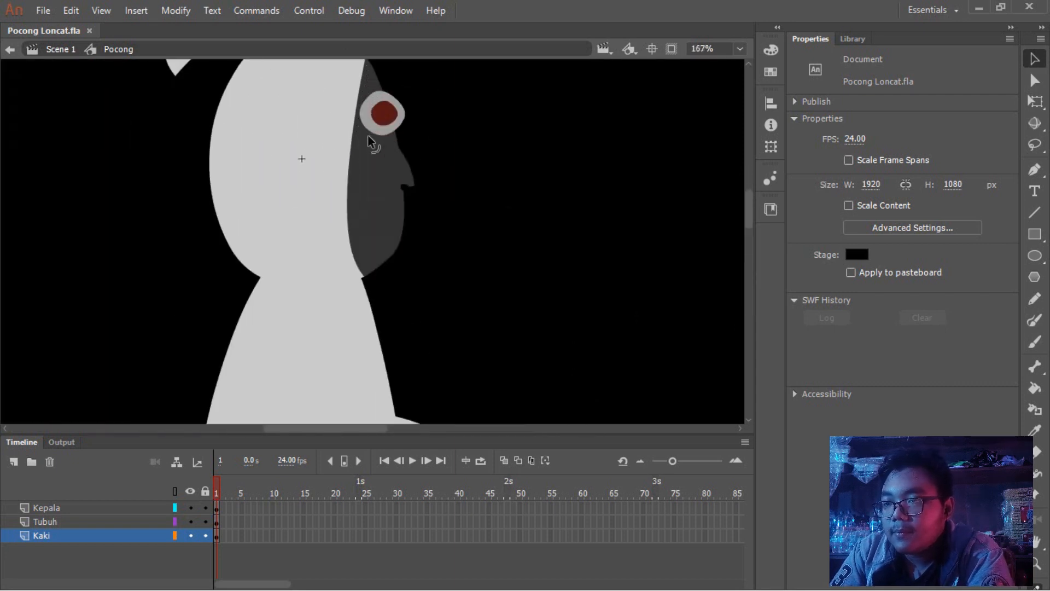
scroll(383, 233, "up", 2)
scroll(547, 186, "down", 5)
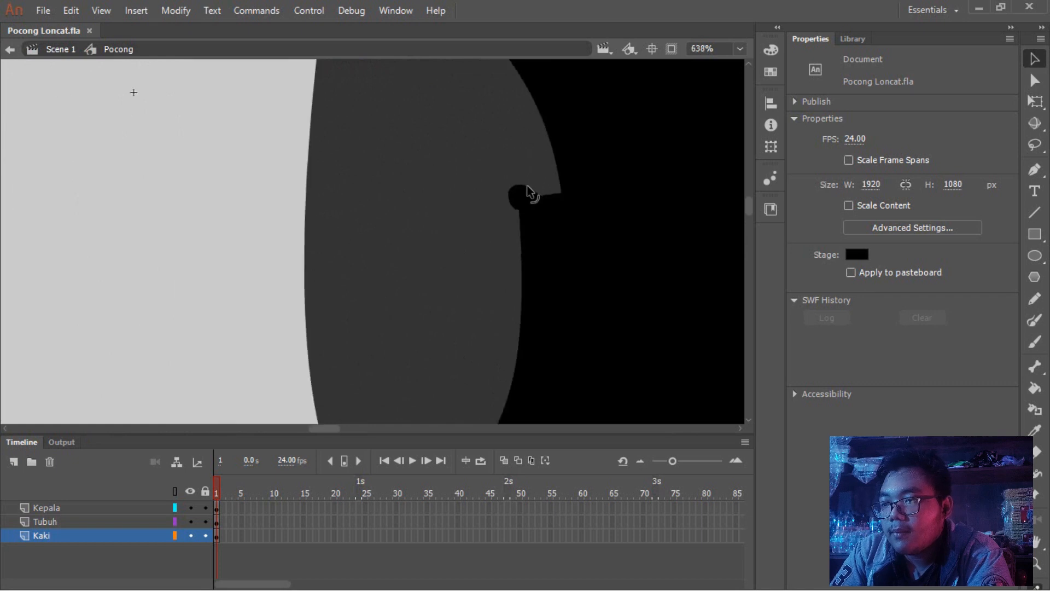
scroll(495, 211, "down", 4)
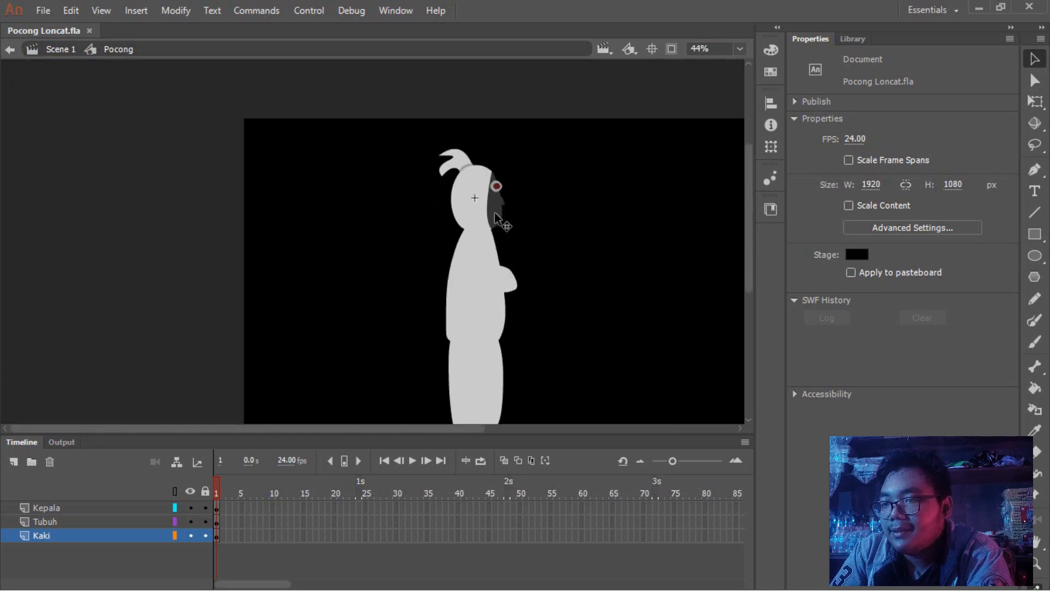
scroll(320, 264, "down", 2)
scroll(289, 276, "up", 3)
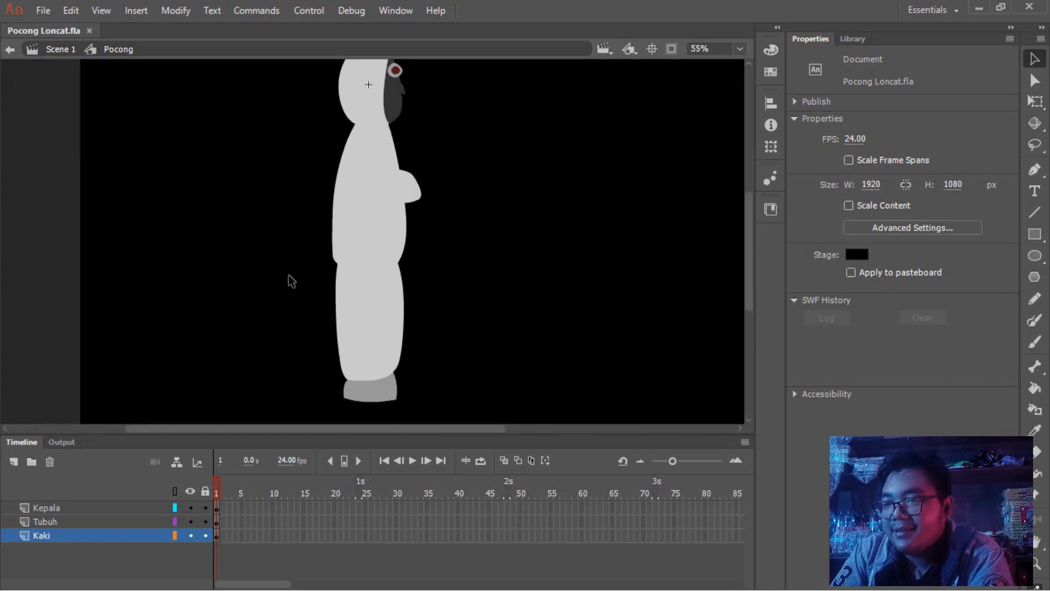
scroll(337, 241, "down", 2)
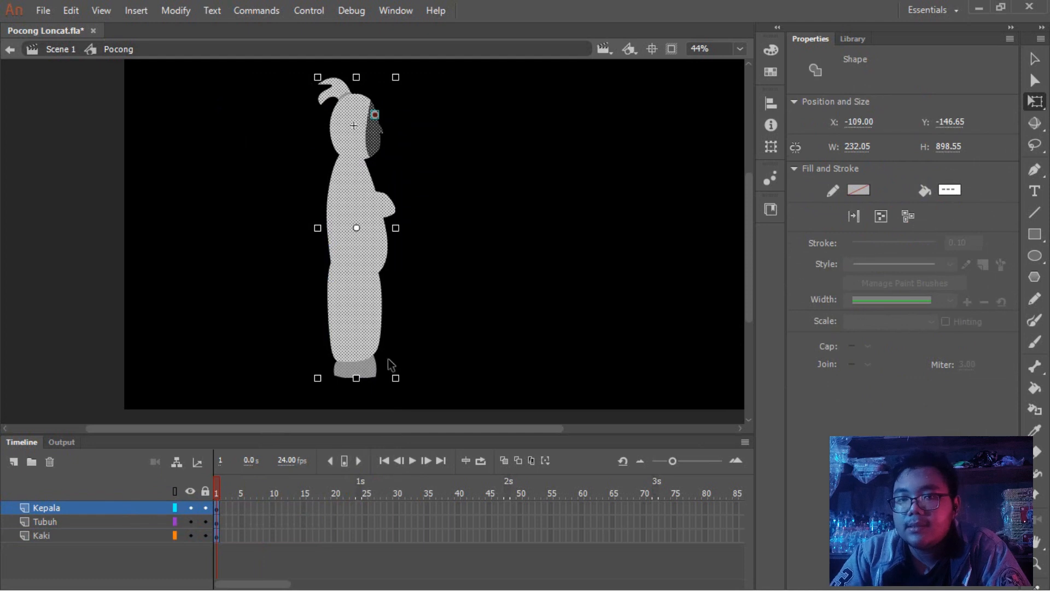
Step: Create classic tweens from frame 1 on the Kepala, Tubuh and Kaki layers and return to frame 1
left_click(260, 507)
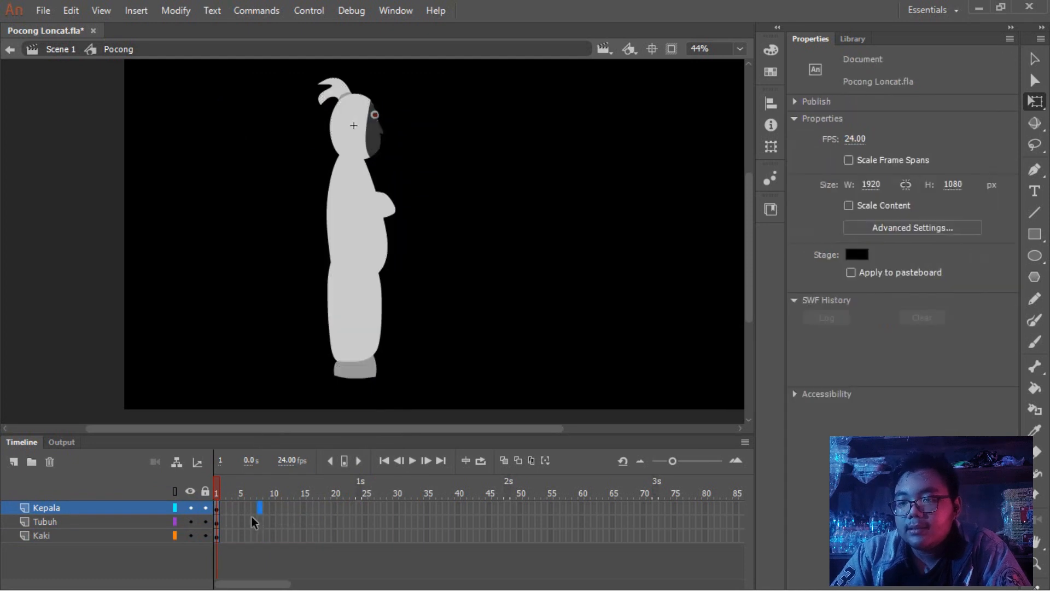
left_click(218, 508)
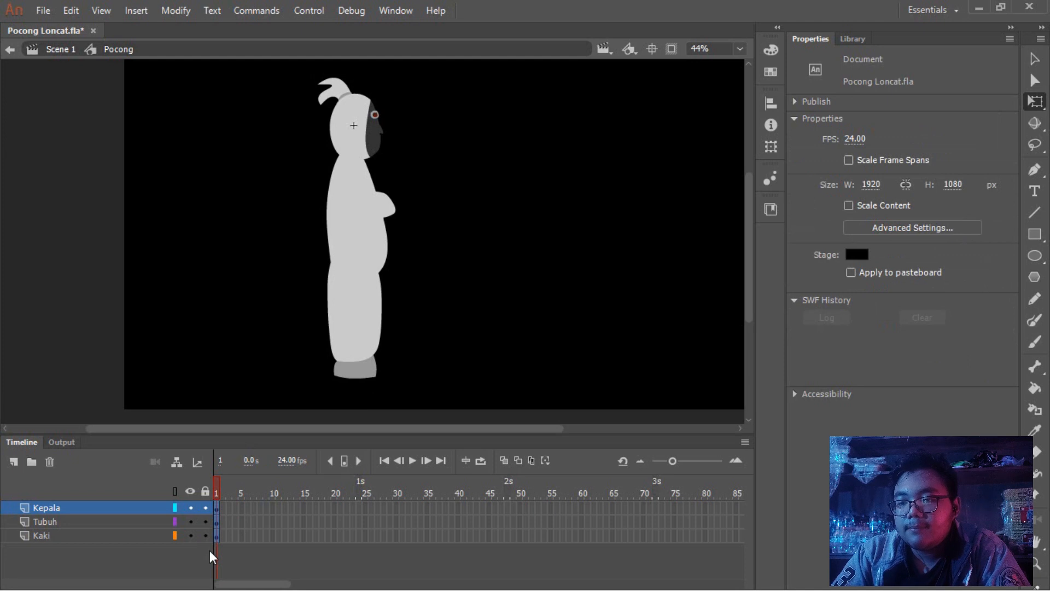
left_click(248, 521)
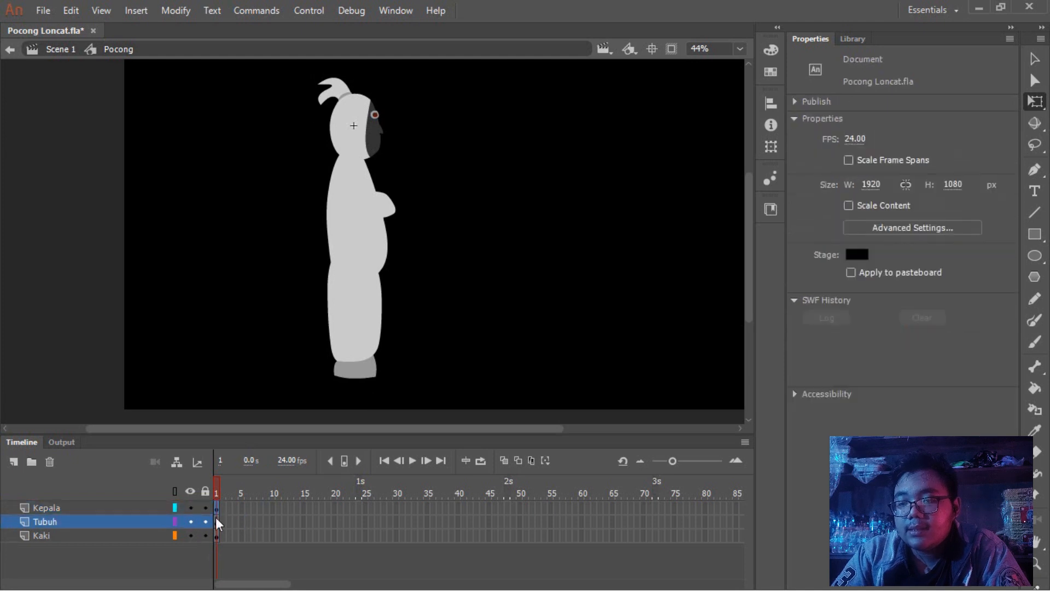
left_click_drag(210, 543, 211, 543)
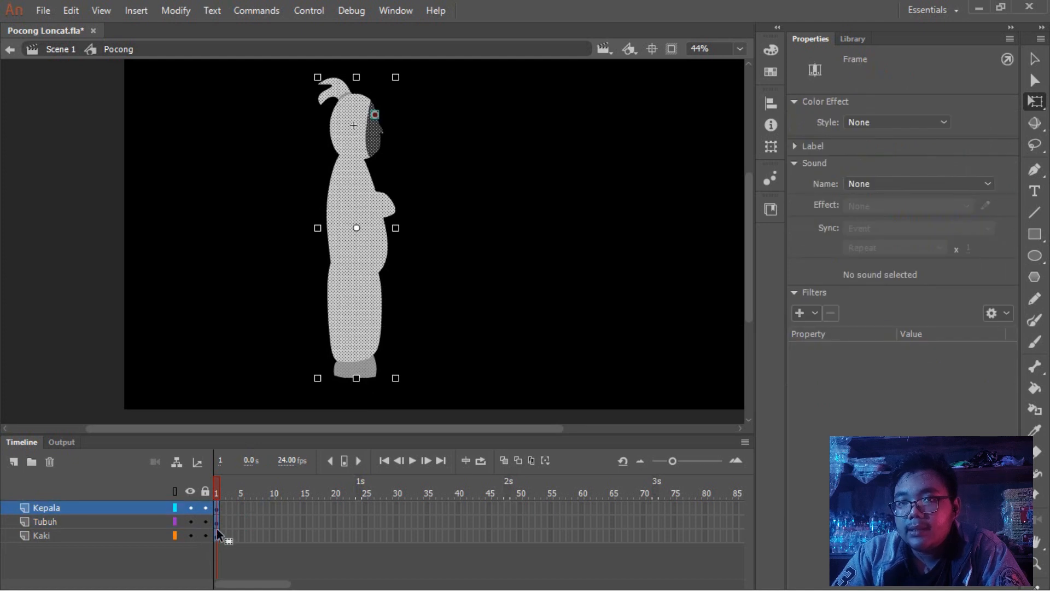
right_click(216, 528)
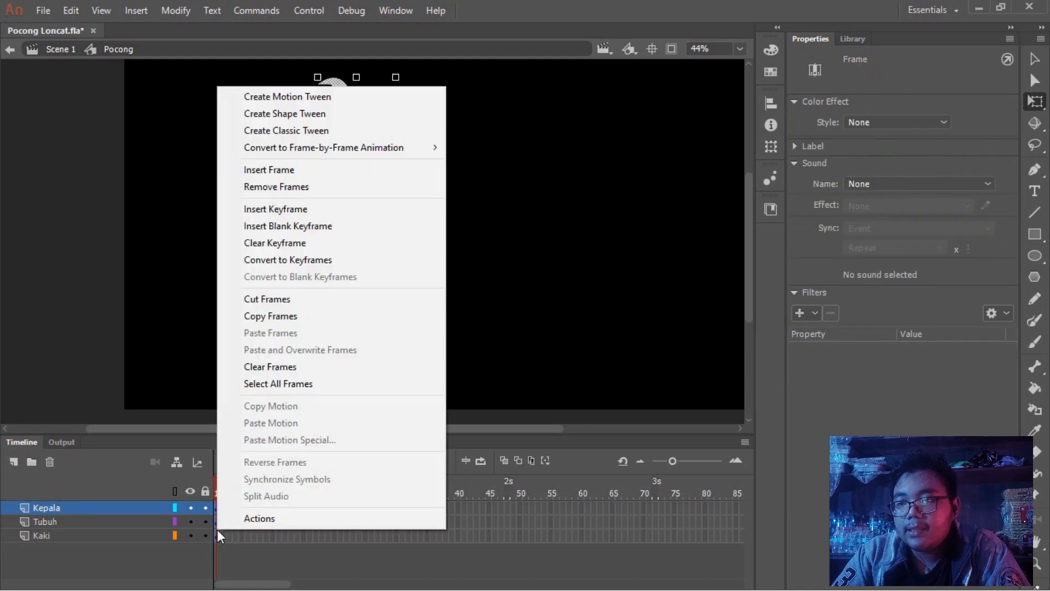
left_click(313, 129)
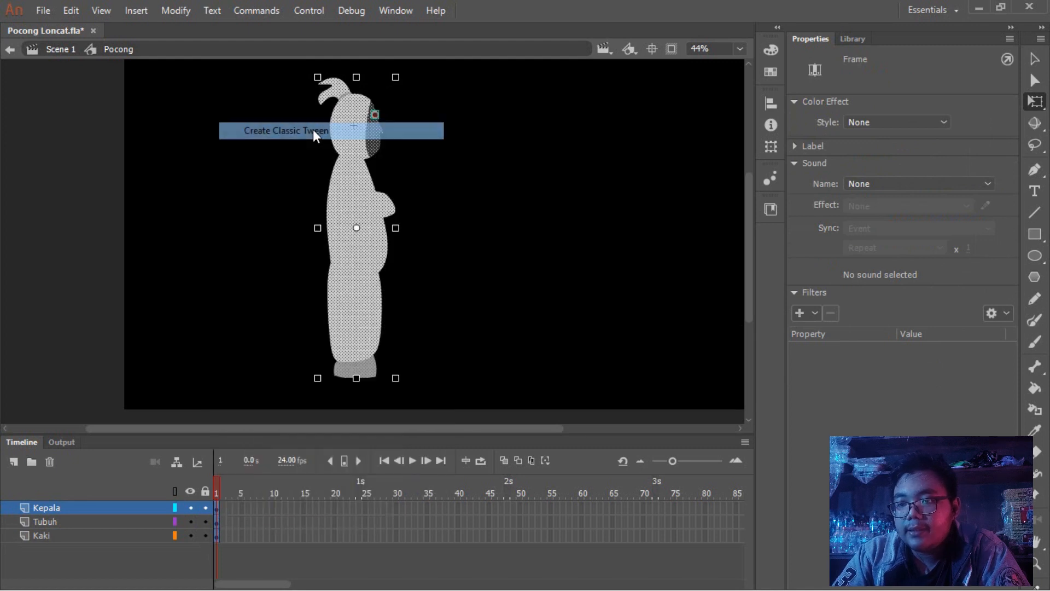
left_click(239, 517)
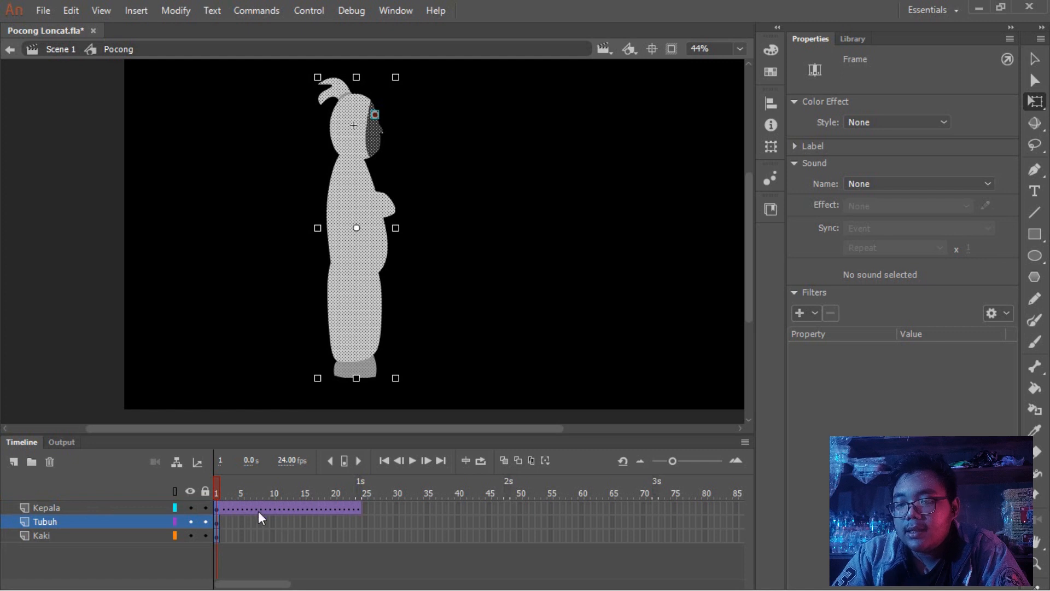
left_click(356, 536)
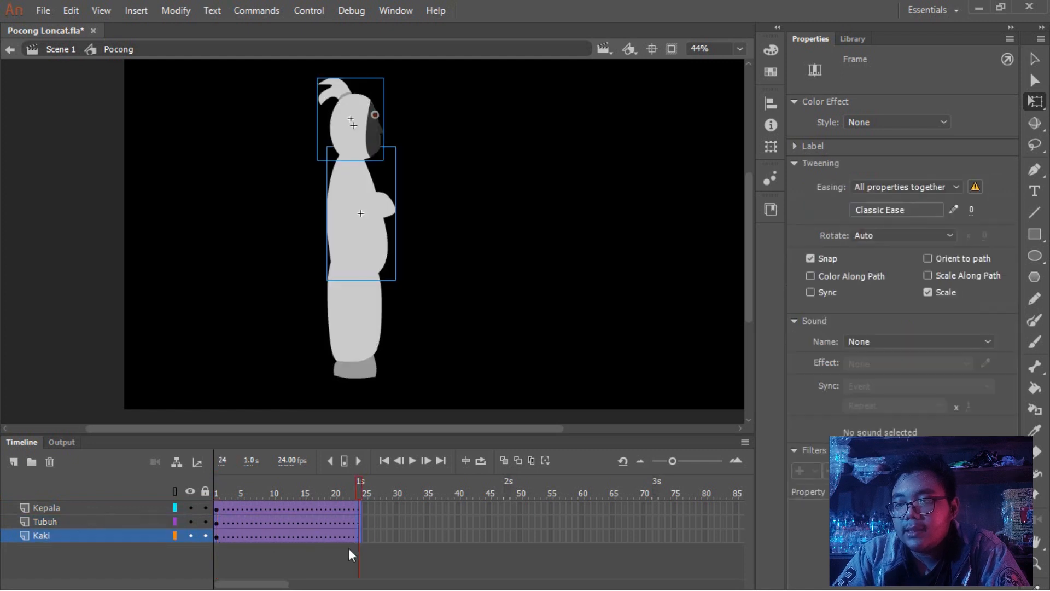
left_click_drag(360, 494, 188, 558)
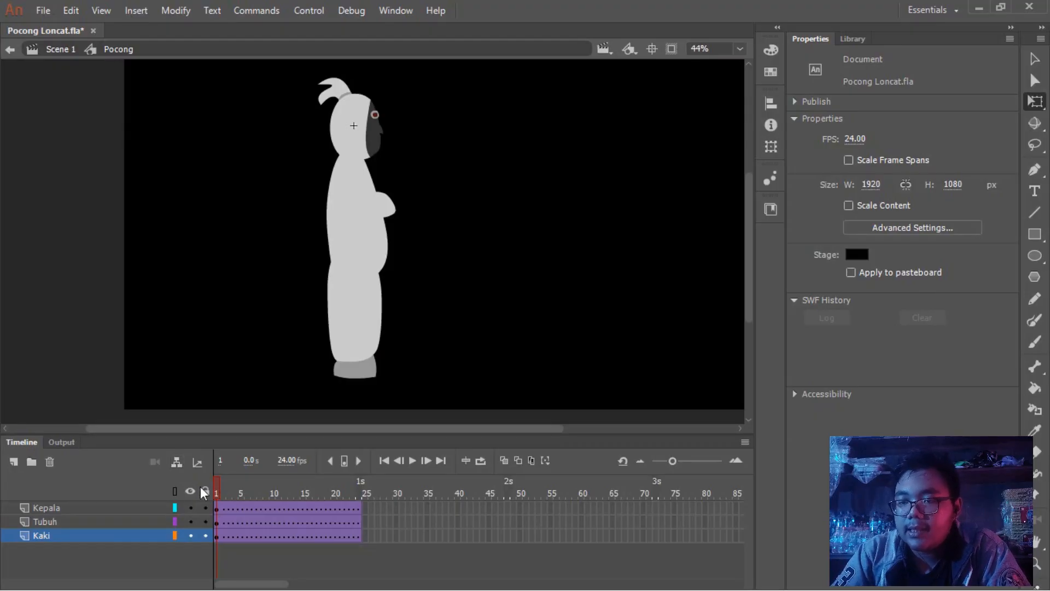
Step: Show the layer parenting view and parent the Kepala and Kaki layers to the Tubuh layer
left_click(175, 464)
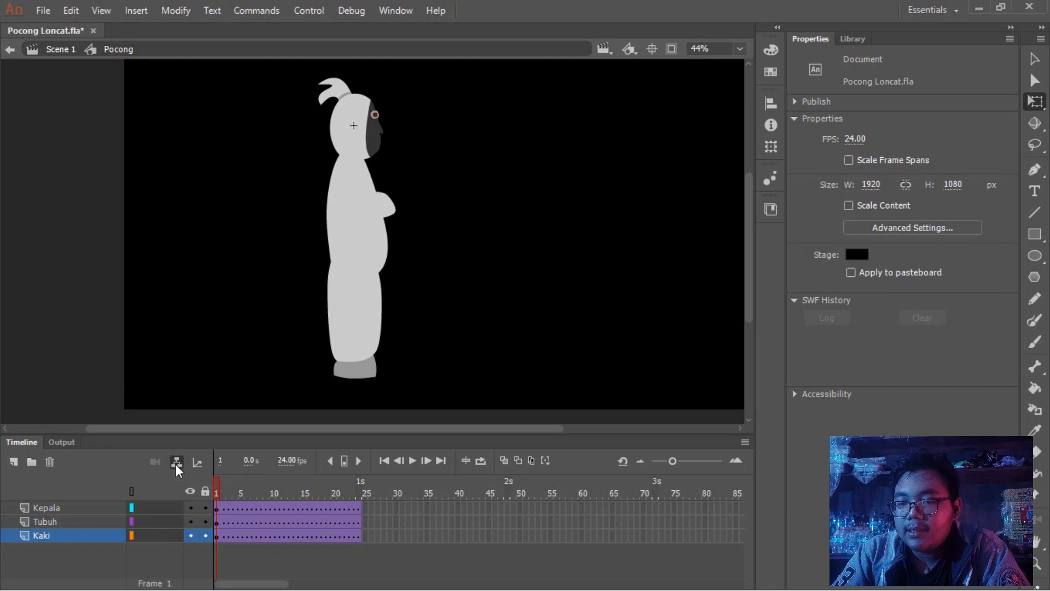
left_click(58, 521)
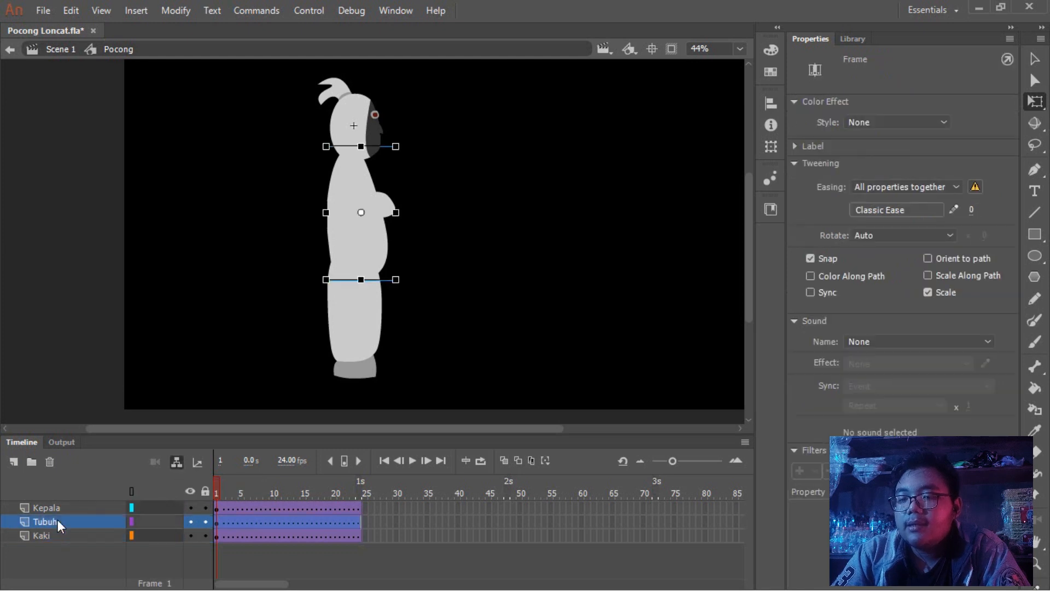
left_click(58, 511)
left_click(50, 518)
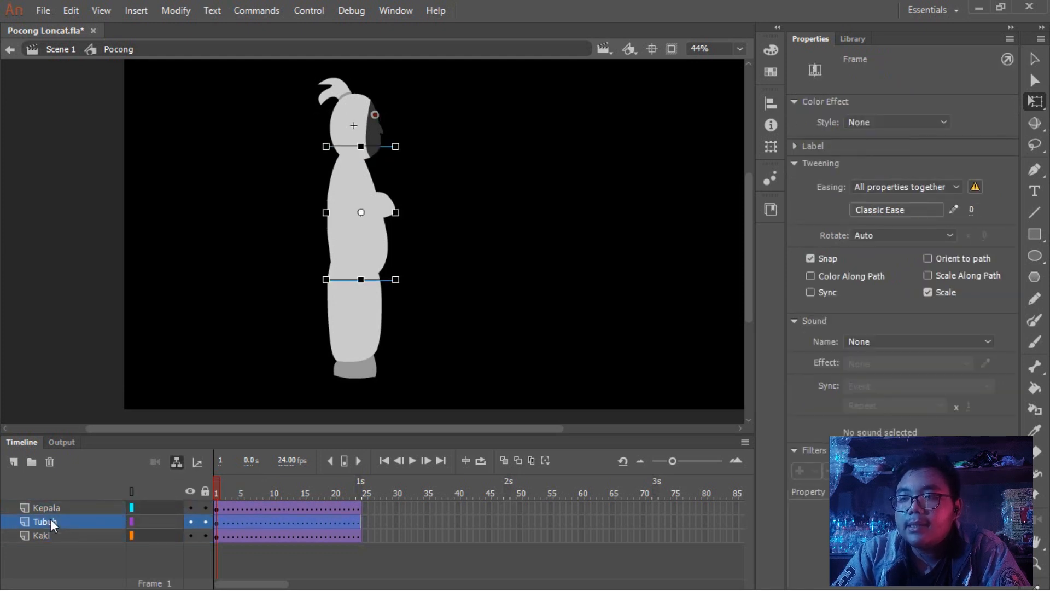
left_click(52, 511)
left_click_drag(131, 508, 171, 523)
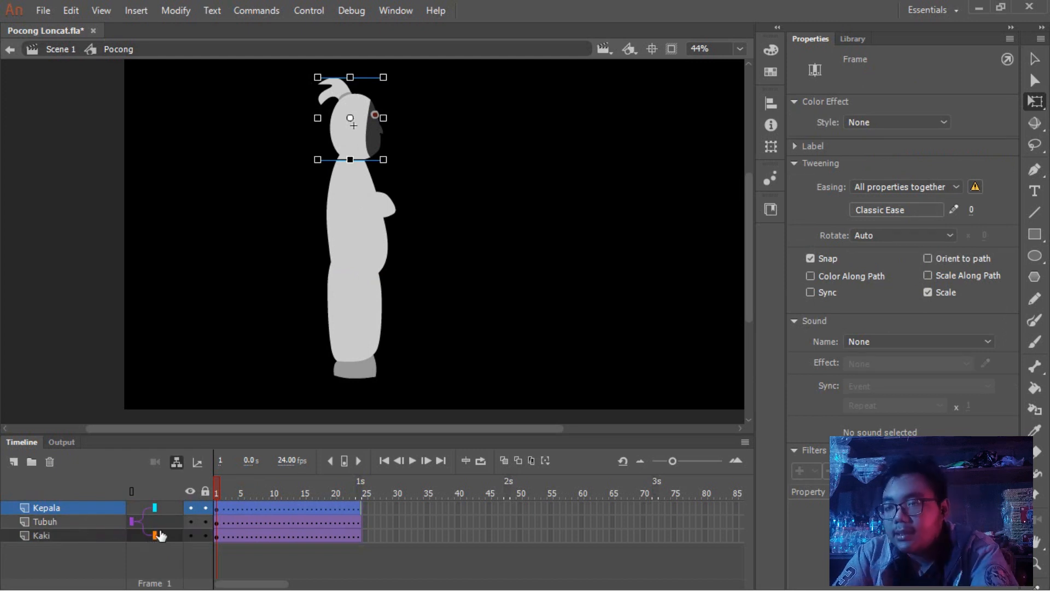
Step: Move the head's transformation point down to the neck, where the head meets the body
scroll(354, 97, "up", 3)
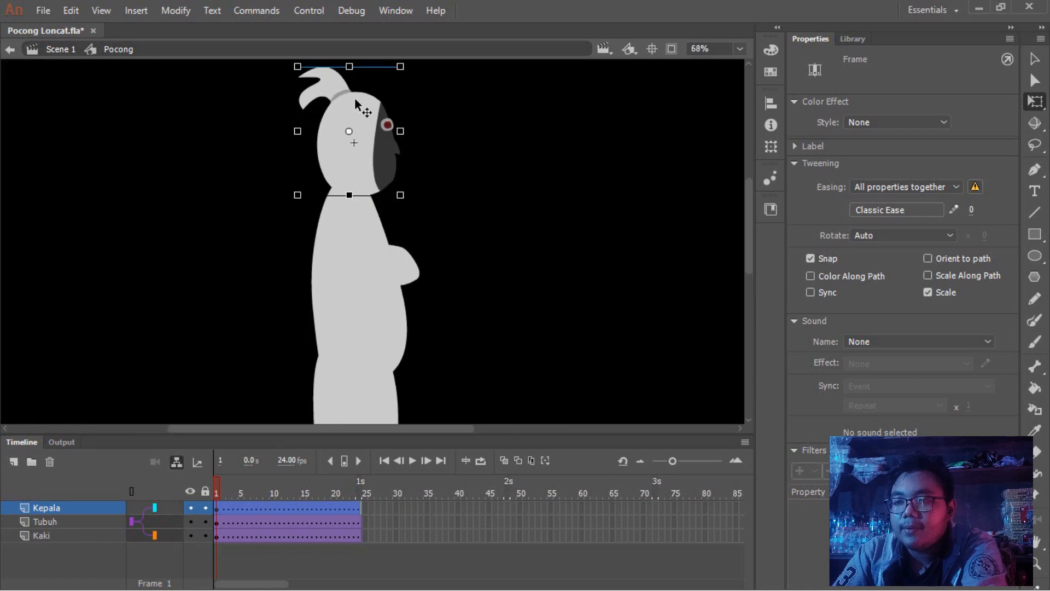
scroll(357, 98, "up", 2)
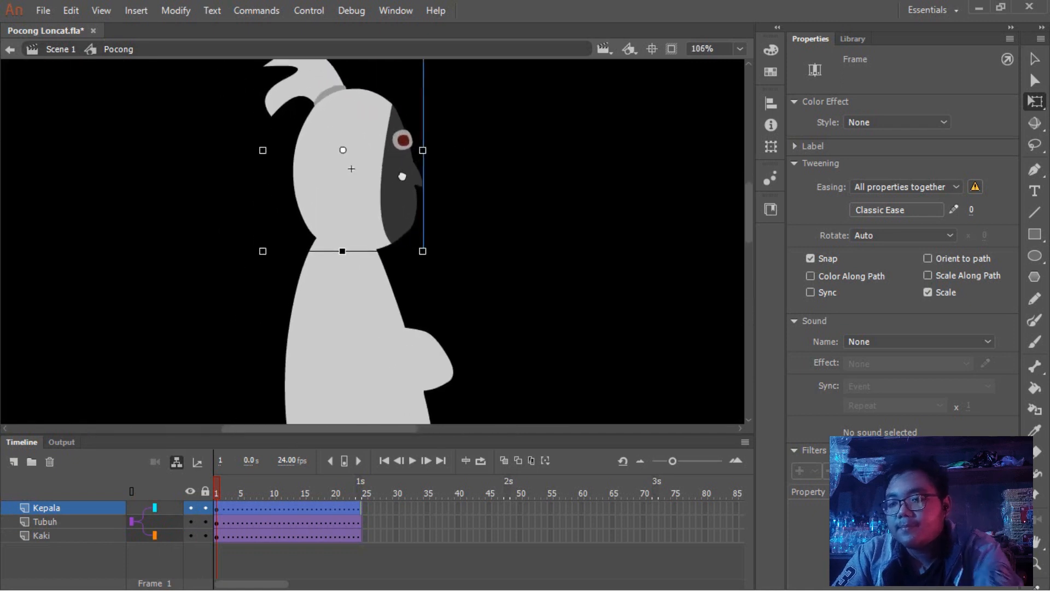
left_click_drag(402, 176, 432, 202)
left_click(217, 511)
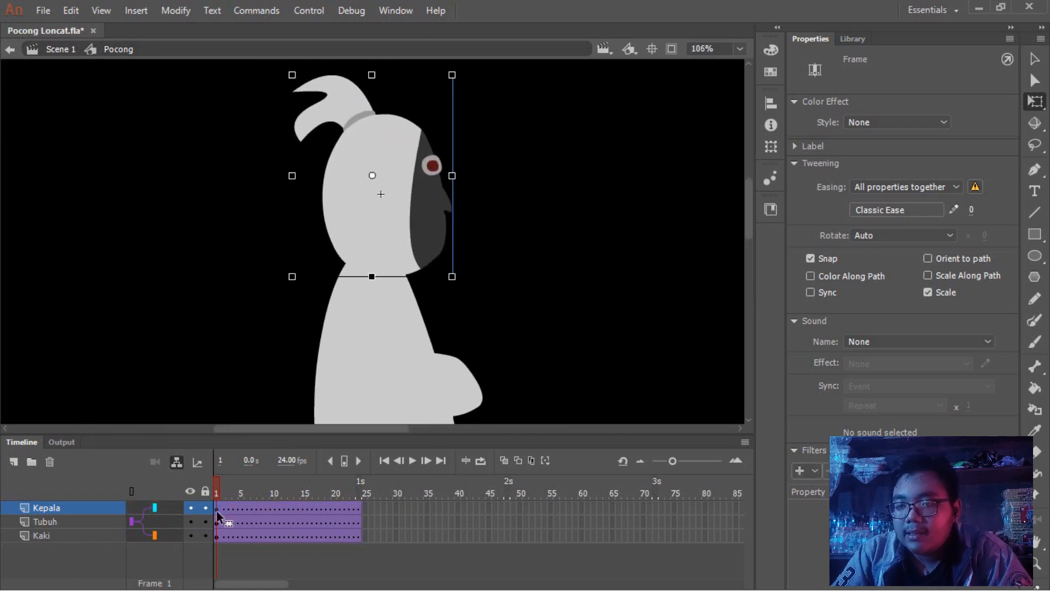
left_click(589, 133)
left_click(379, 211)
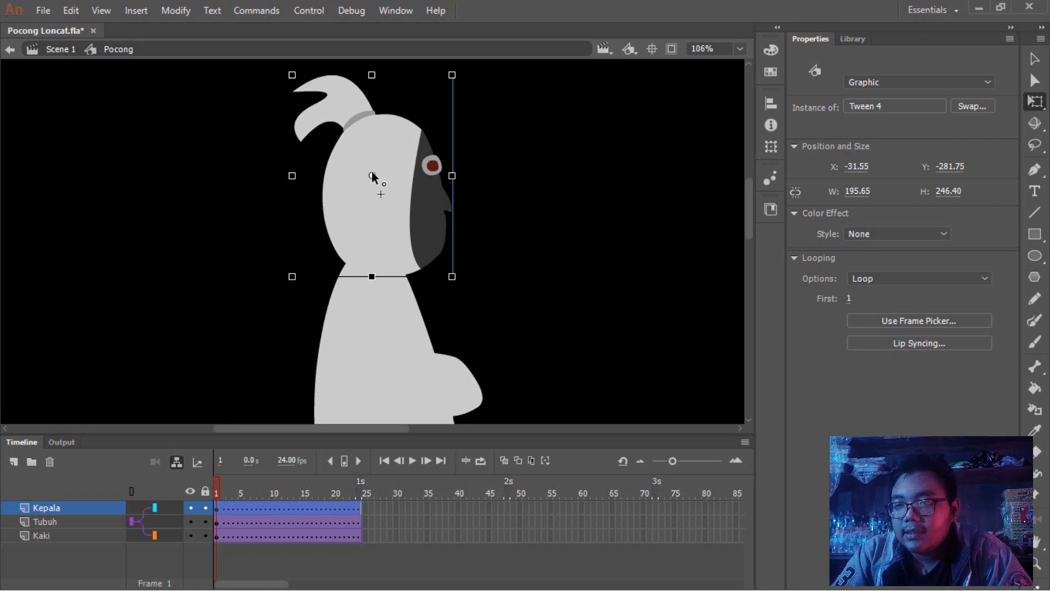
left_click_drag(372, 175, 376, 194)
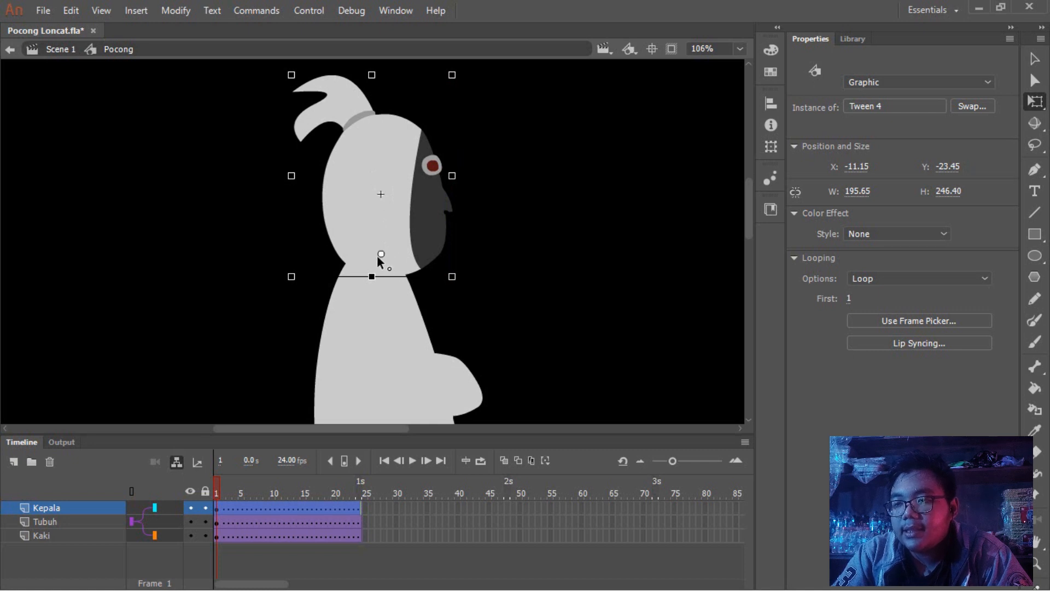
Step: Try tilting the head forward around its neck pivot, and undo the rotation
left_click_drag(471, 82, 432, 194)
left_click(490, 298)
left_click(414, 209)
left_click_drag(467, 82, 429, 200)
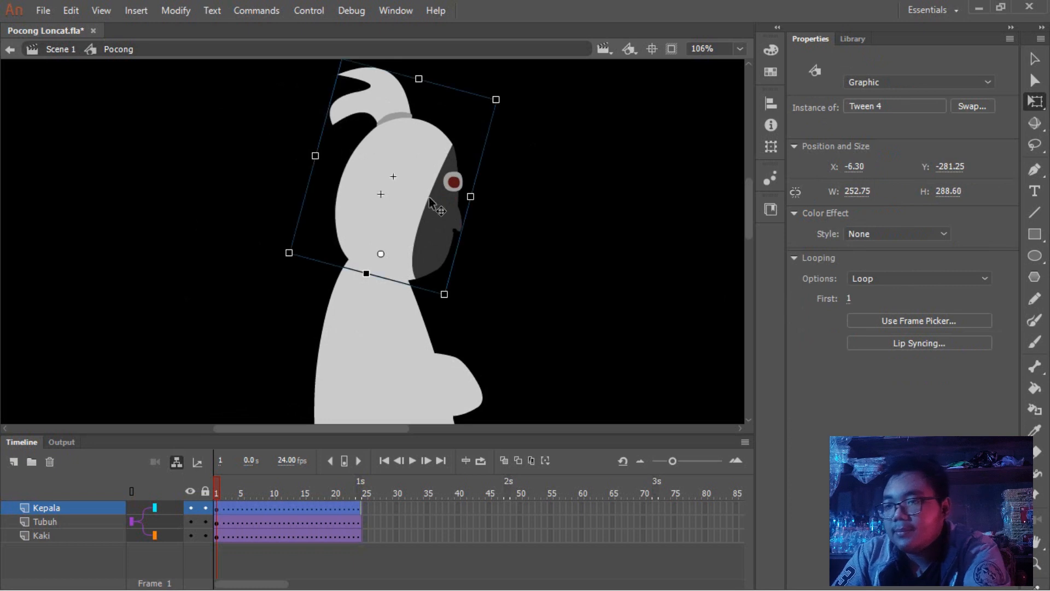
key("ctrl+z")
Step: Move the transformation point of the legs up to the joint where they meet the body
left_click_drag(484, 241, 475, 185)
left_click_drag(459, 276, 444, 77)
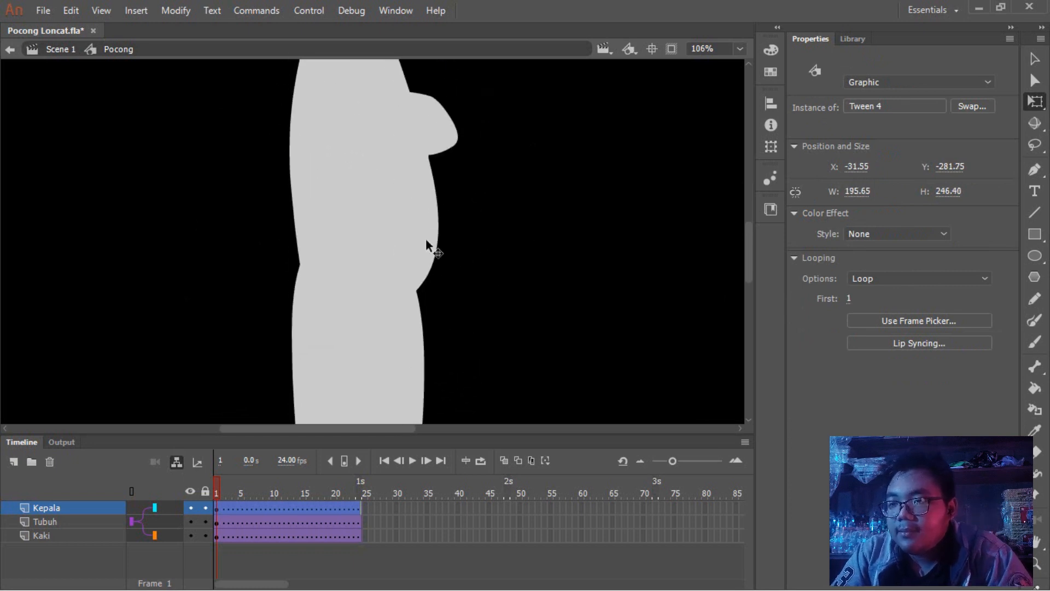
left_click_drag(418, 262, 438, 157)
left_click(403, 287)
left_click_drag(510, 272, 478, 267)
left_click_drag(398, 257, 405, 202)
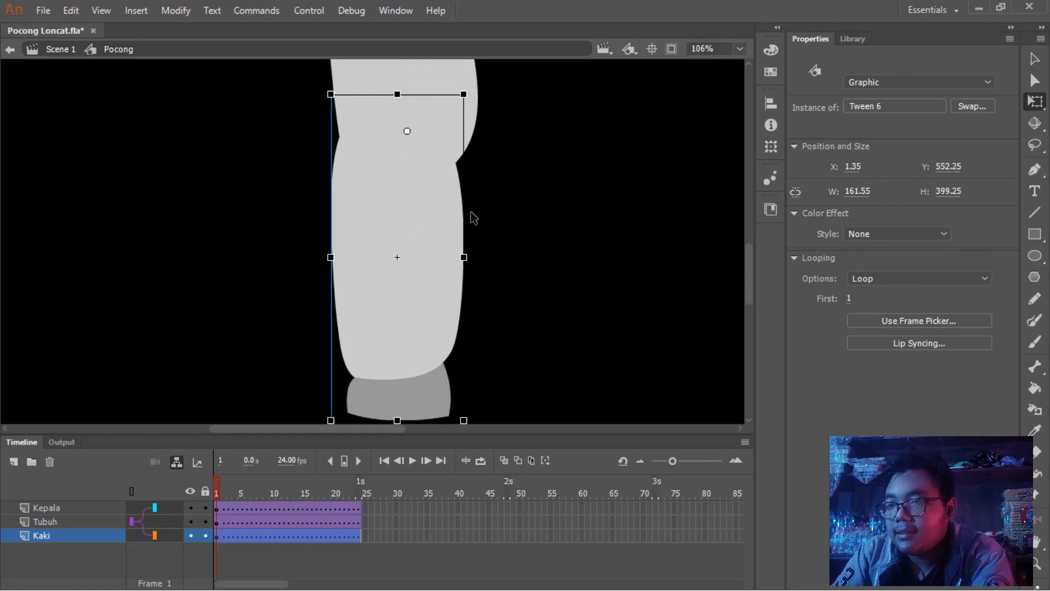
Step: Try rotating the legs from the foot end around their new transformation point
scroll(470, 212, "down", 2)
scroll(470, 317, "up", 2)
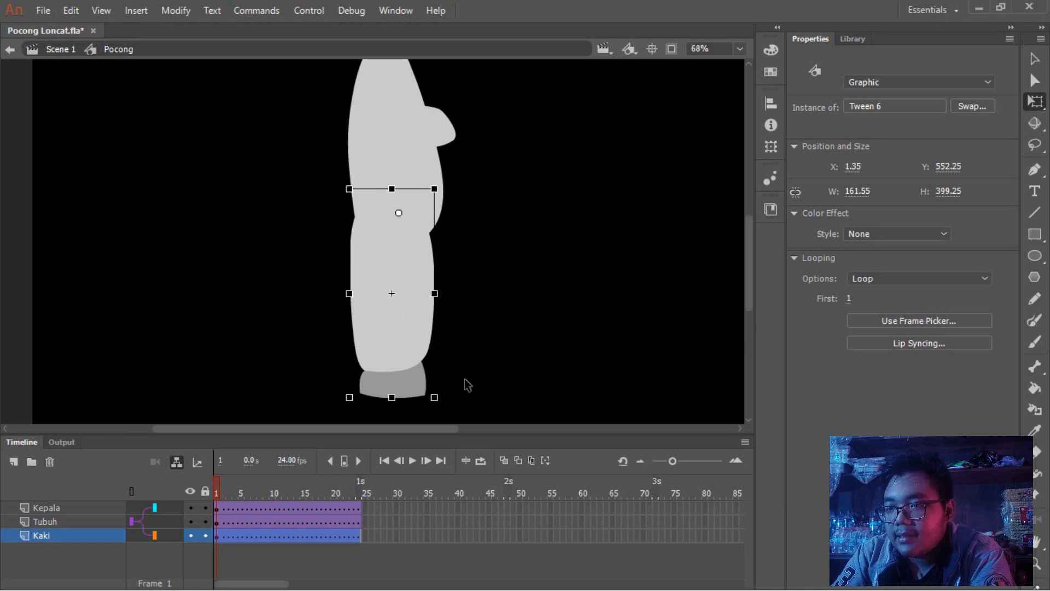
left_click_drag(444, 407, 417, 409)
scroll(435, 202, "down", 4)
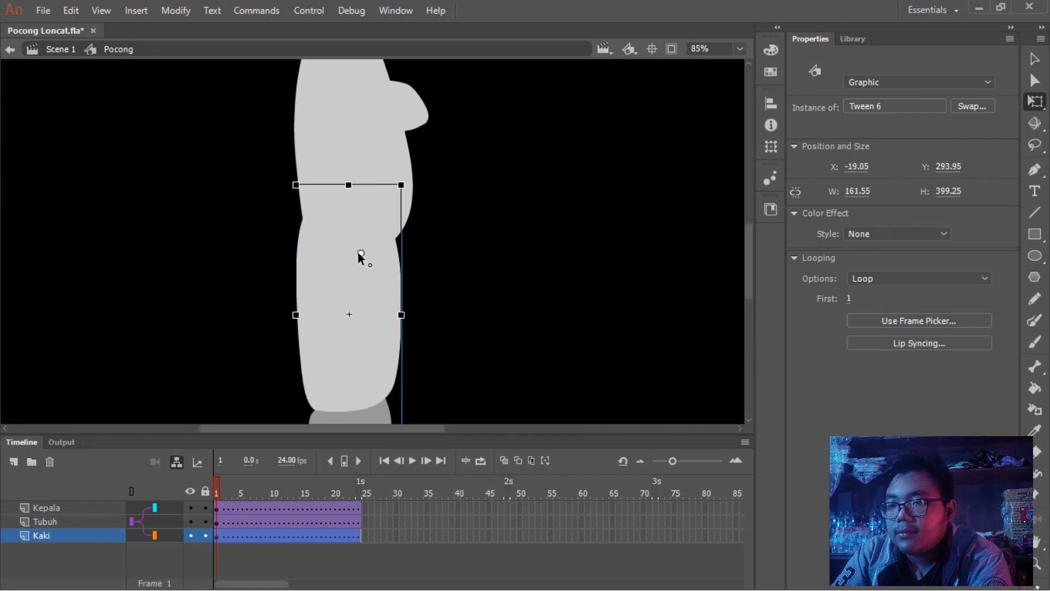
Step: Fine-tune the transformation point of the legs at the hip joint using trial rotations, undoing the test rotation
left_click_drag(359, 253, 375, 254)
scroll(396, 243, "down", 5)
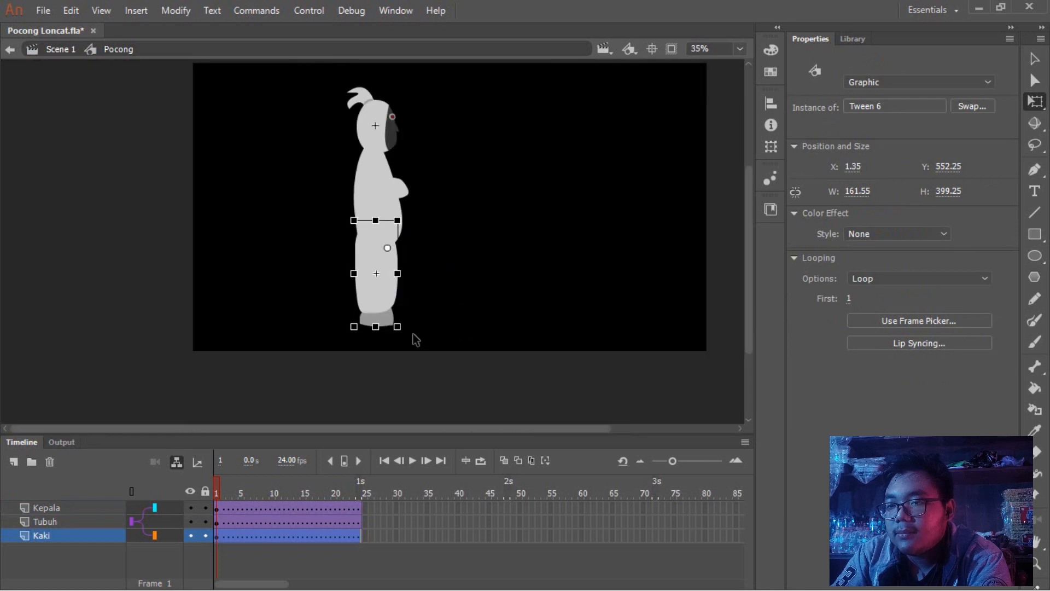
mouse_move(387, 338)
left_mouse_down()
mouse_move(364, 345)
mouse_move(385, 354)
mouse_move(357, 339)
mouse_move(378, 343)
left_mouse_up()
left_click(380, 301)
scroll(370, 243, "up", 6)
key("ctrl+z")
left_click_drag(427, 260, 360, 249)
left_click_drag(465, 174, 415, 276)
key("ctrl+2")
left_click(504, 260)
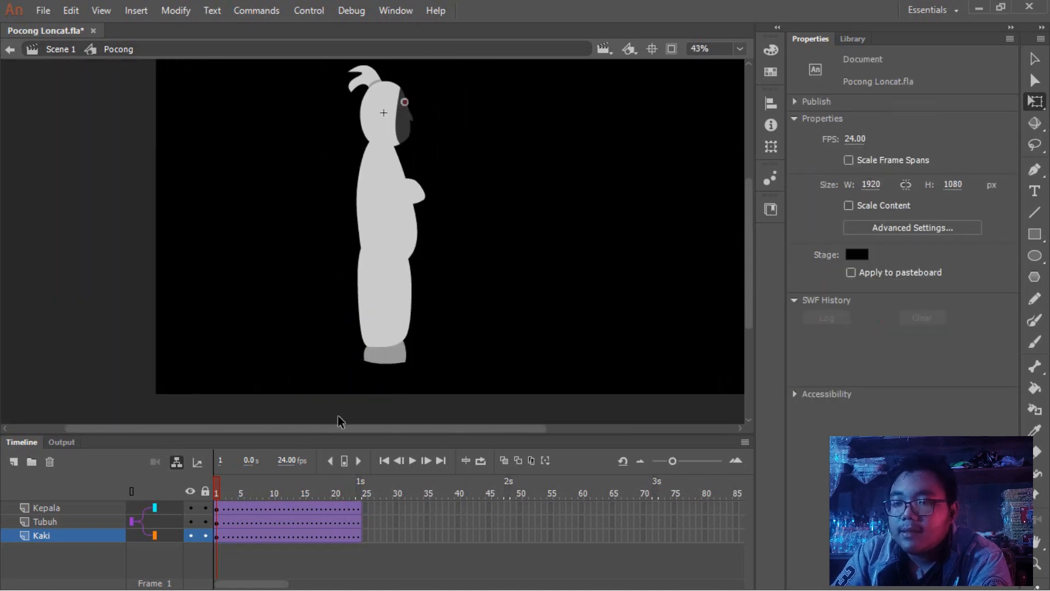
Step: Save the Pocong Loncat.fla document with the tweened and parented layers
left_click_drag(226, 491, 85, 508)
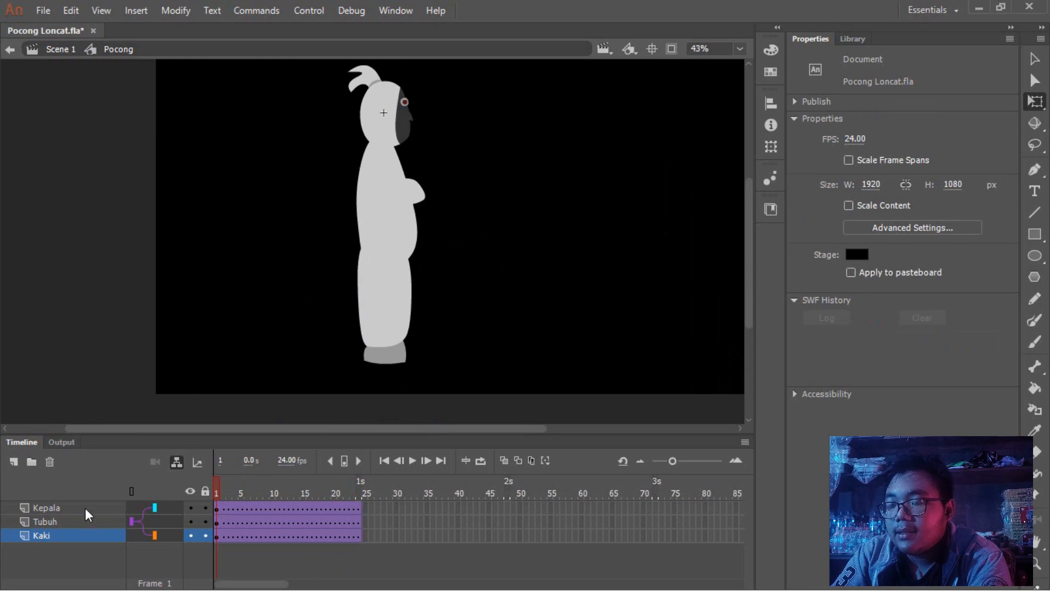
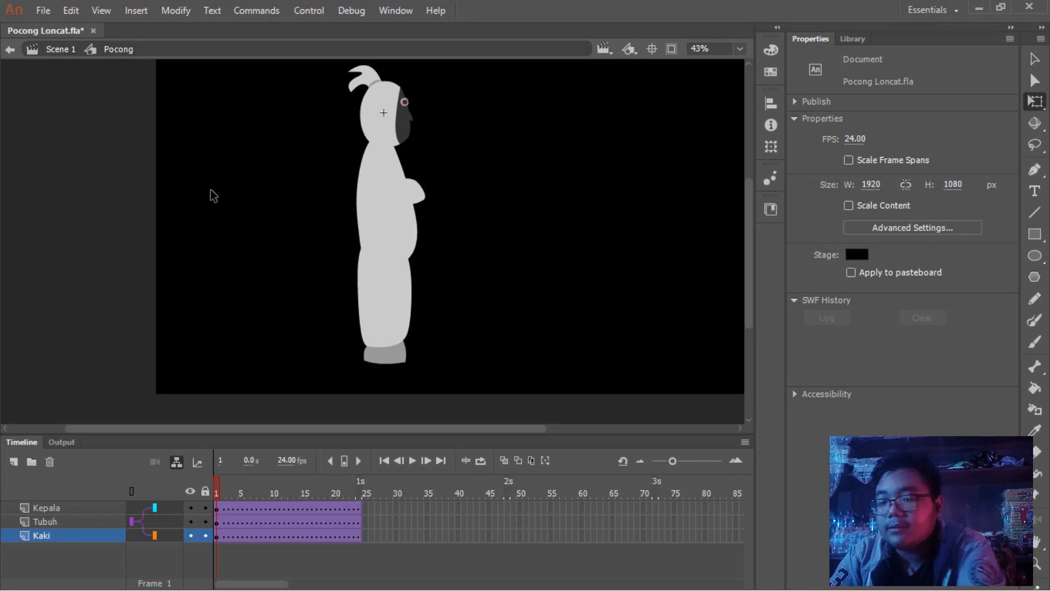
key("ctrl+s")
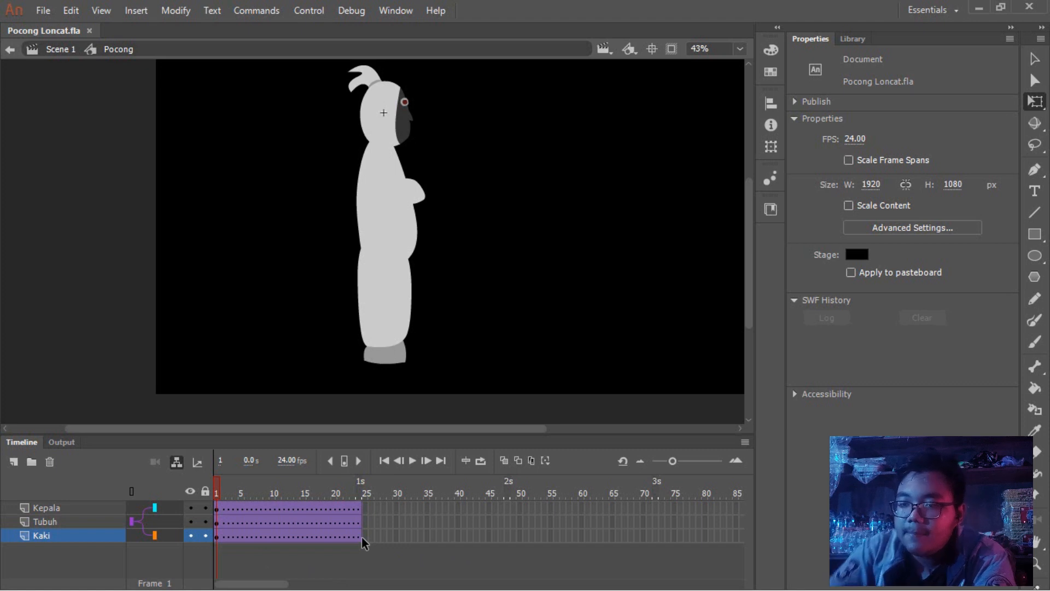
Step: Insert keyframes at frame 15 on the Kepala, Tubuh and Kaki layers
left_click_drag(308, 538, 346, 538)
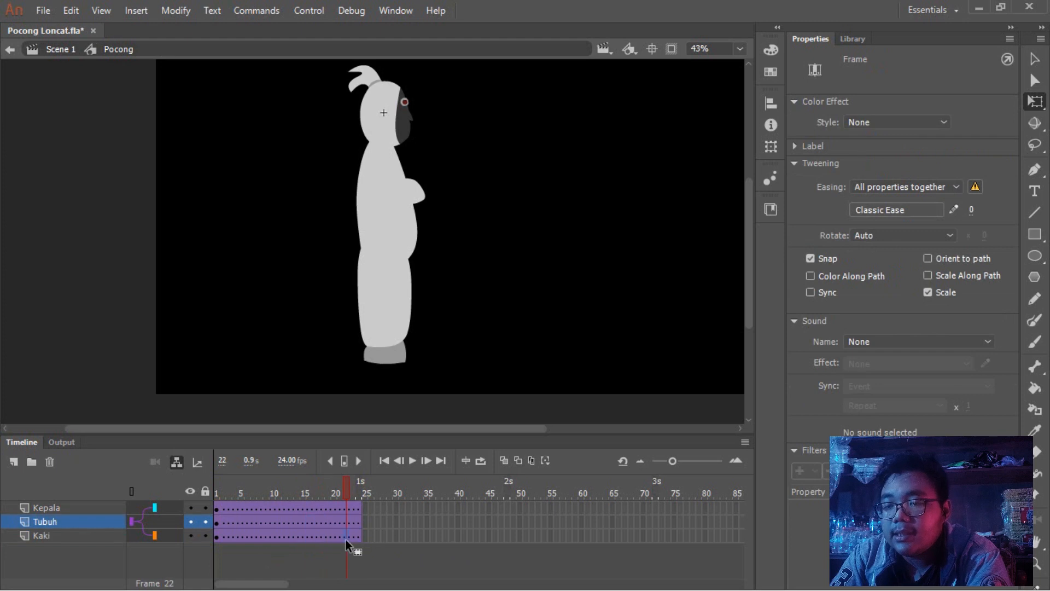
left_click(363, 507)
left_click_drag(303, 507, 302, 541)
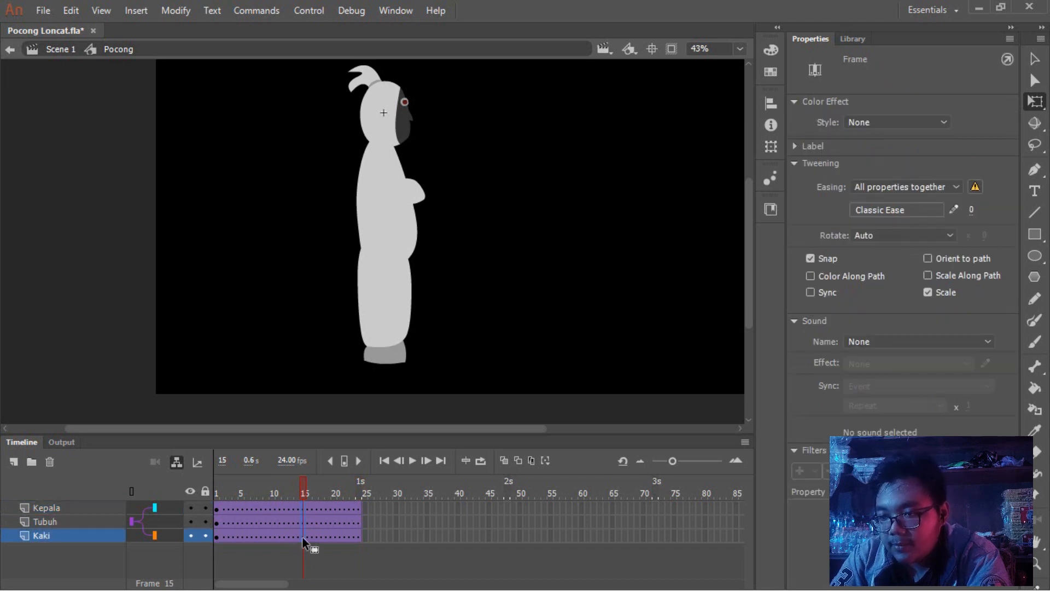
right_click(303, 540)
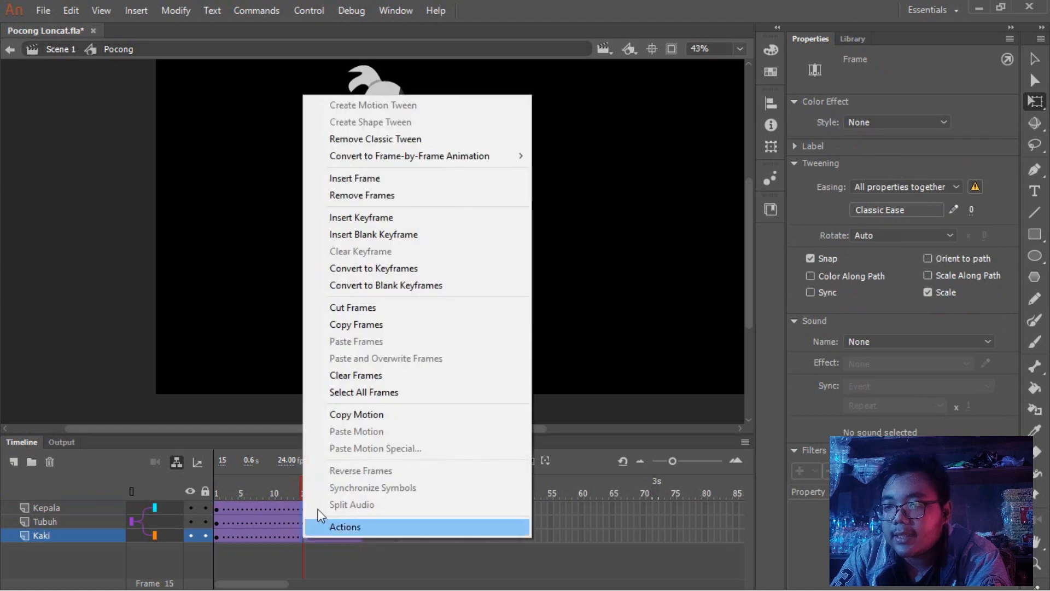
left_click(443, 221)
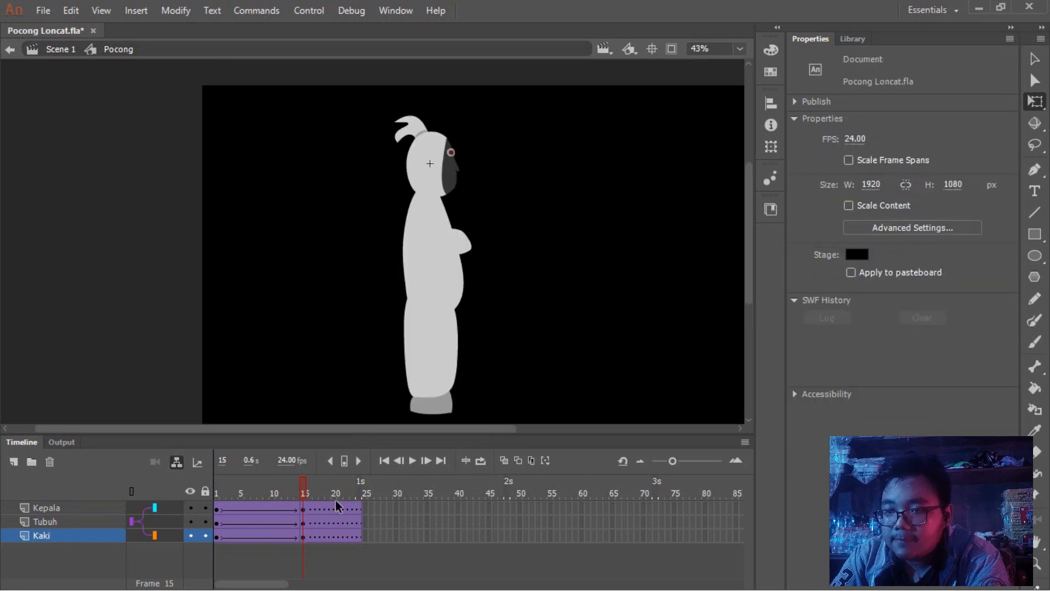
Step: Raise the body with its attached head and legs straight up at frame 15 for the jump pose
left_click(457, 267)
left_click_drag(453, 271, 454, 203)
mouse_move(300, 486)
left_mouse_down()
mouse_move(244, 488)
mouse_move(304, 495)
left_mouse_up()
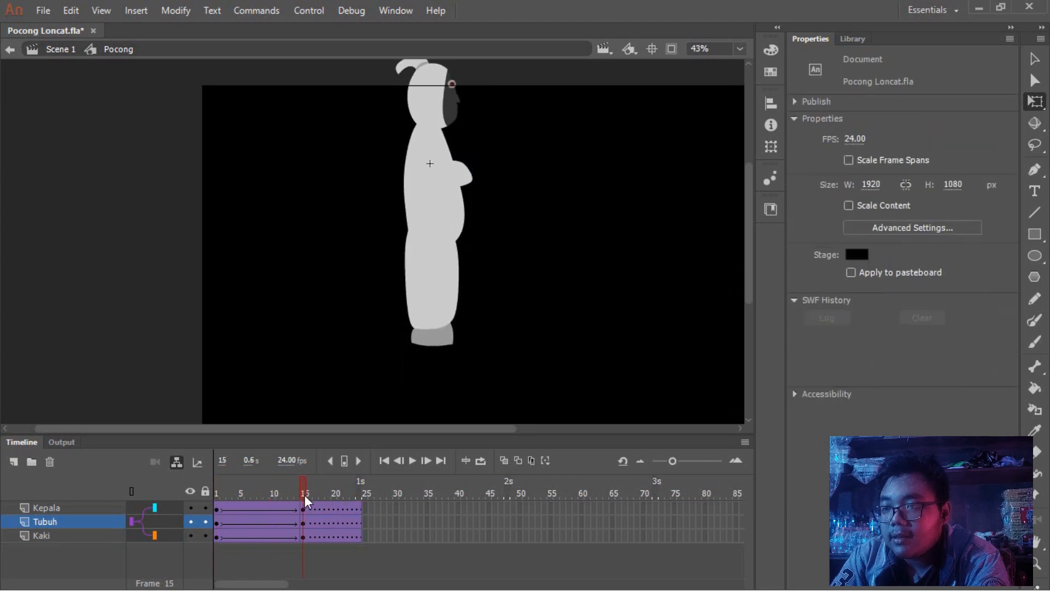
Step: Rotate the legs backward about the hip joint at frame 15 so they trail behind the body
left_click(436, 263)
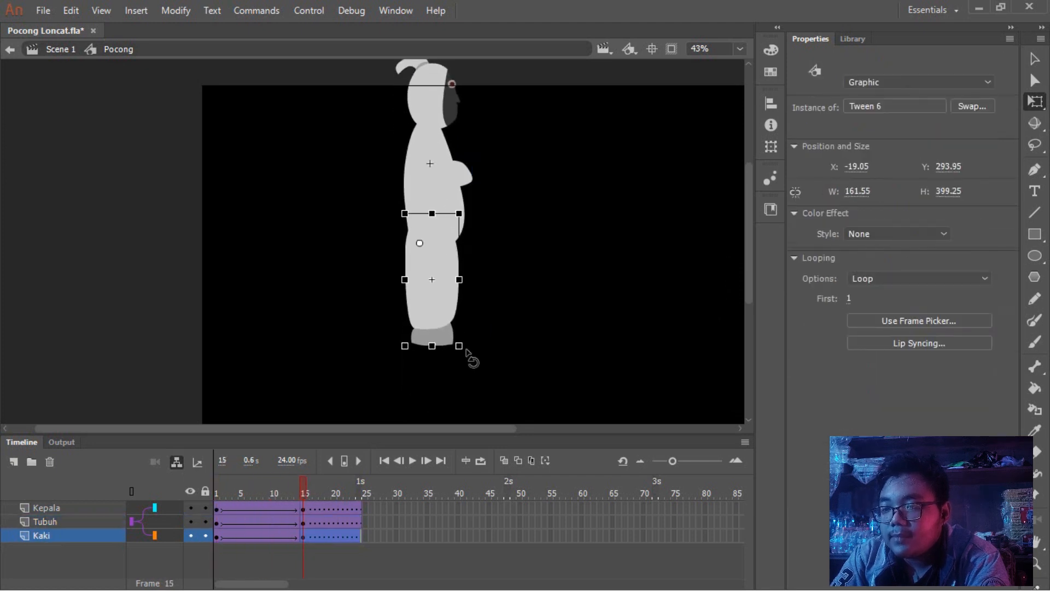
left_click_drag(467, 351, 413, 368)
mouse_move(304, 494)
left_mouse_down()
mouse_move(286, 515)
mouse_move(195, 503)
mouse_move(319, 492)
mouse_move(305, 498)
left_mouse_up()
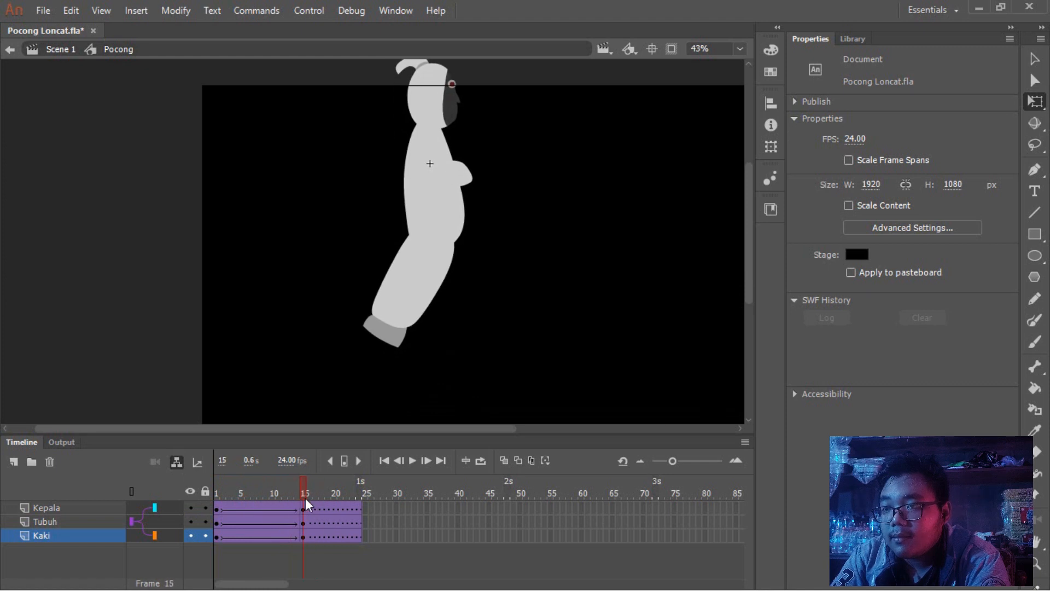
Step: Tilt the head slightly backward about the neck at frame 15 and preview the jump motion
scroll(383, 258, "up", 6)
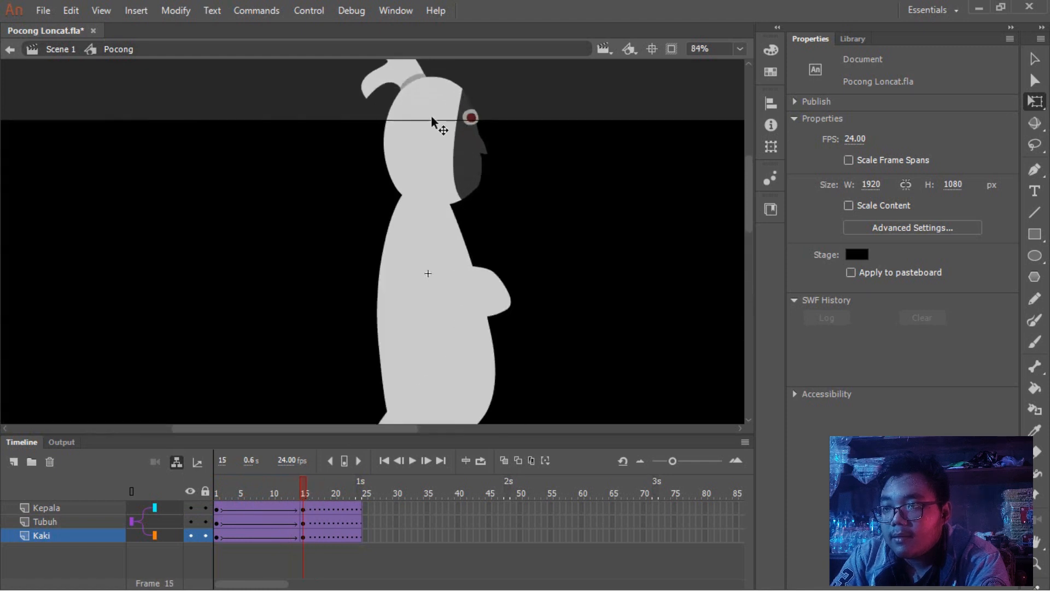
left_click(438, 122)
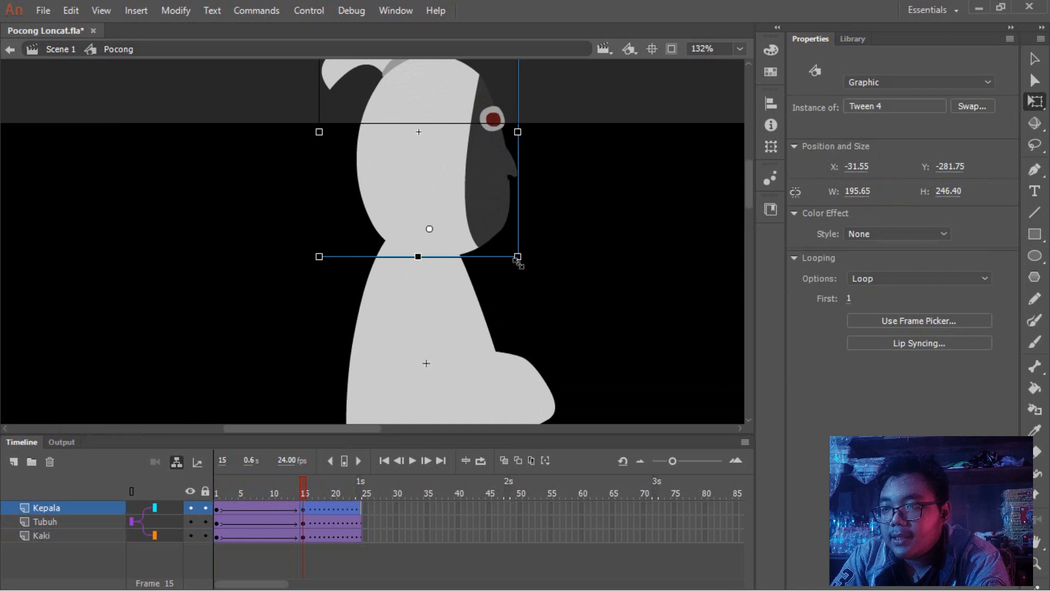
left_click(519, 297)
left_click(480, 201)
left_click_drag(522, 267, 539, 254)
left_click_drag(298, 493, 266, 498)
scroll(426, 259, "down", 5)
scroll(329, 227, "up", 2)
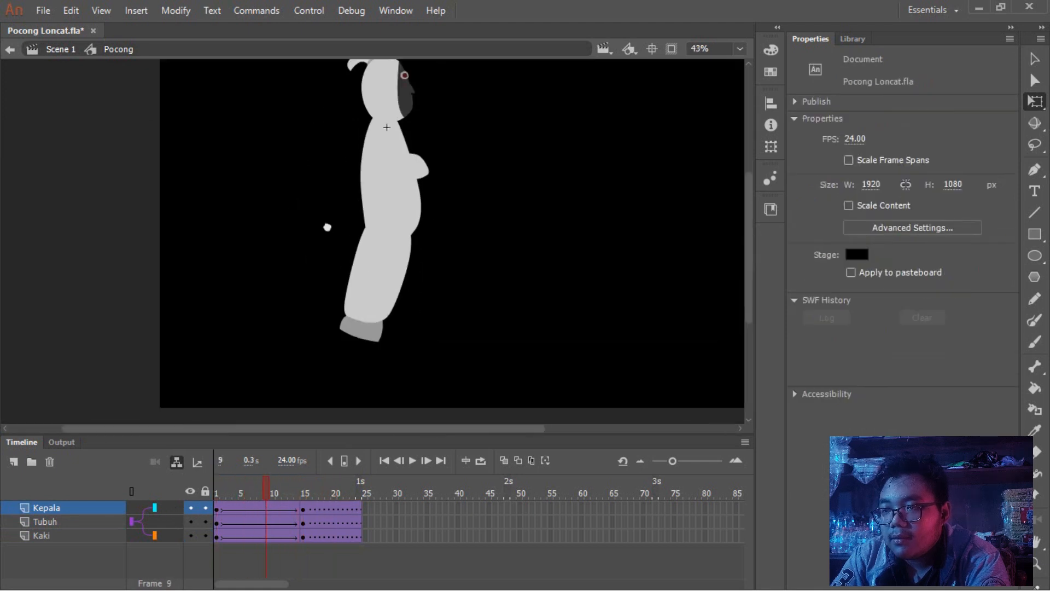
left_click(303, 520)
key("Return")
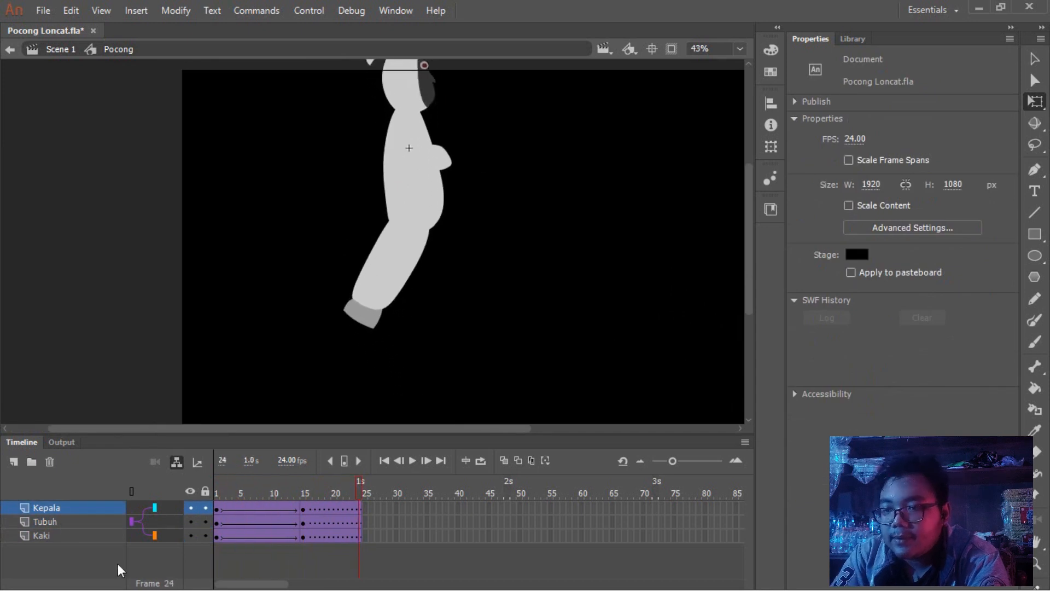
Step: Move the jump-pose keyframes of all three layers from frame 15 to frame 10 and play back the faster jump
left_click_drag(303, 508, 304, 546)
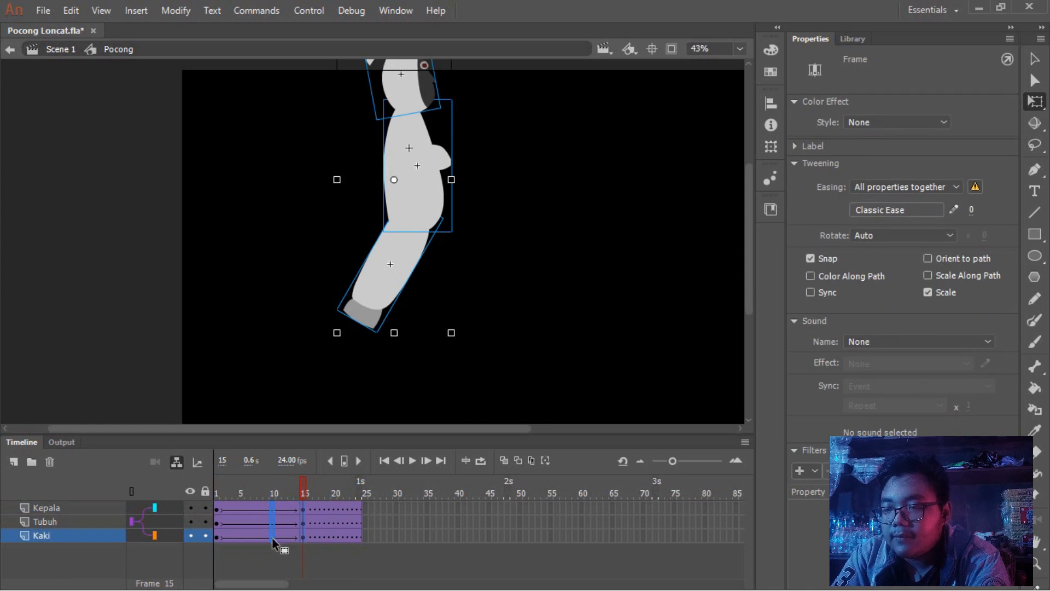
left_click_drag(273, 541, 272, 538)
left_click_drag(269, 496, 213, 504)
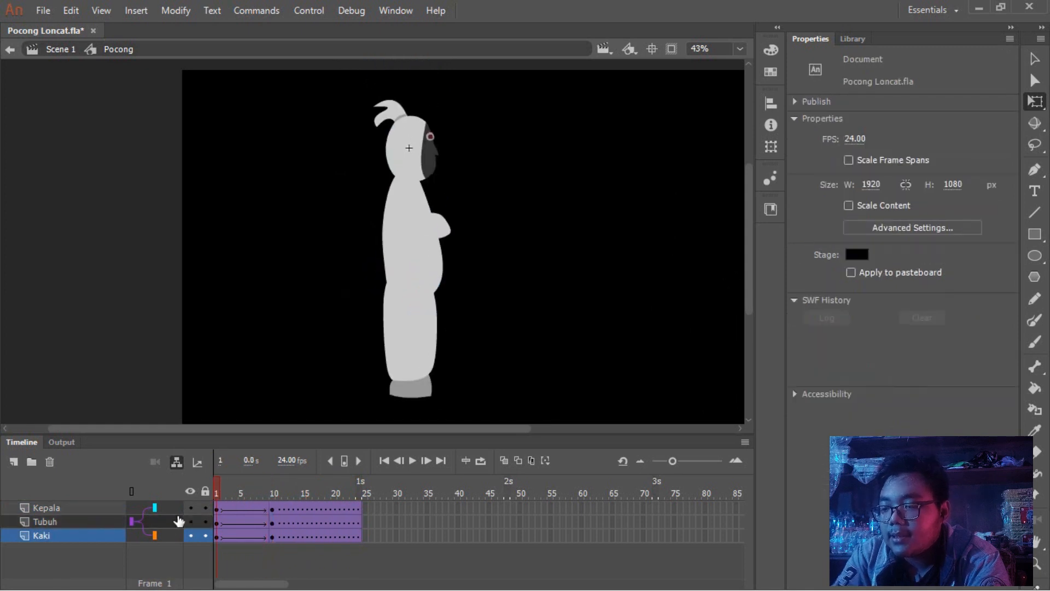
key("Return")
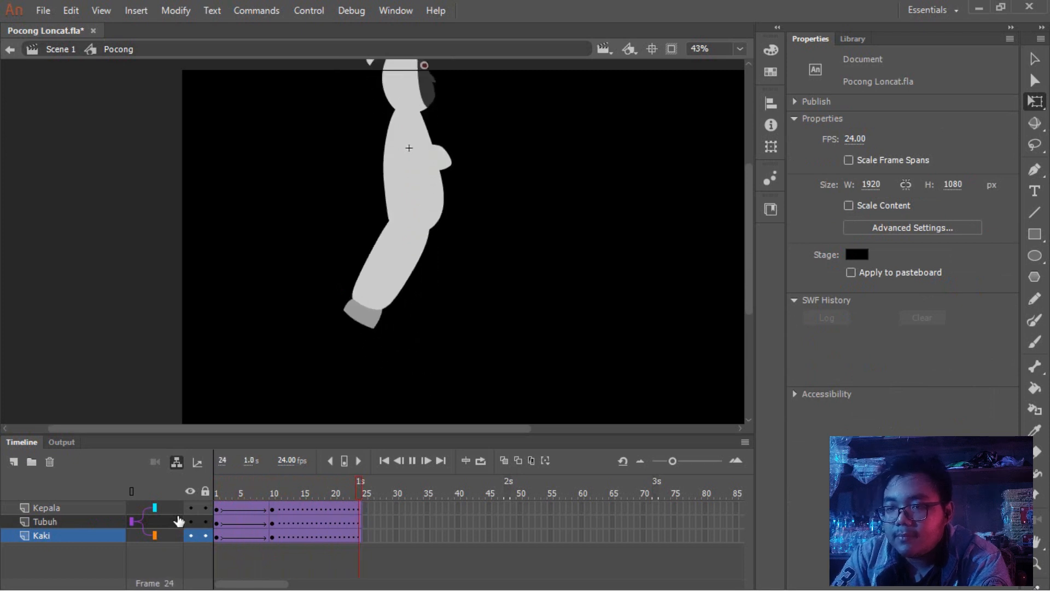
left_click_drag(257, 505, 198, 499)
key("Return")
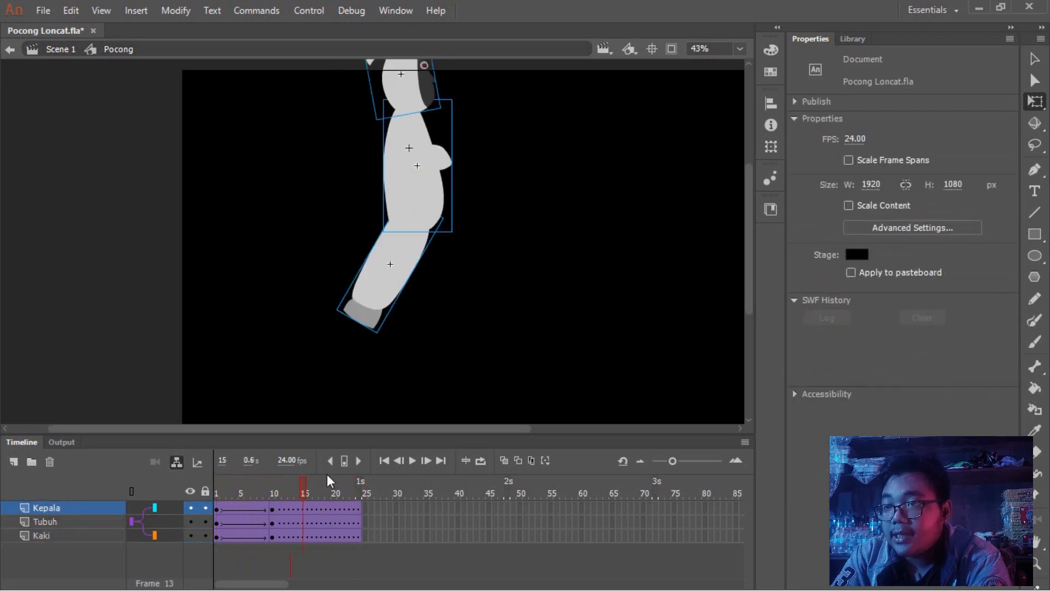
Step: Copy the frame 1 standing-pose keyframes of all three layers to frame 30
left_click_drag(315, 477, 392, 502)
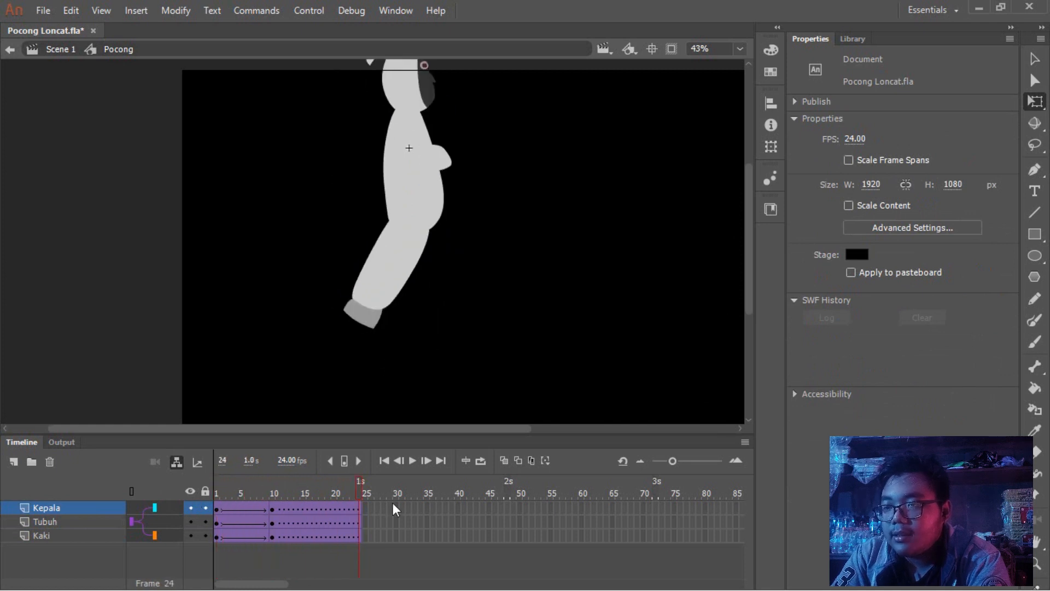
left_click_drag(297, 490, 418, 508)
left_click(216, 510)
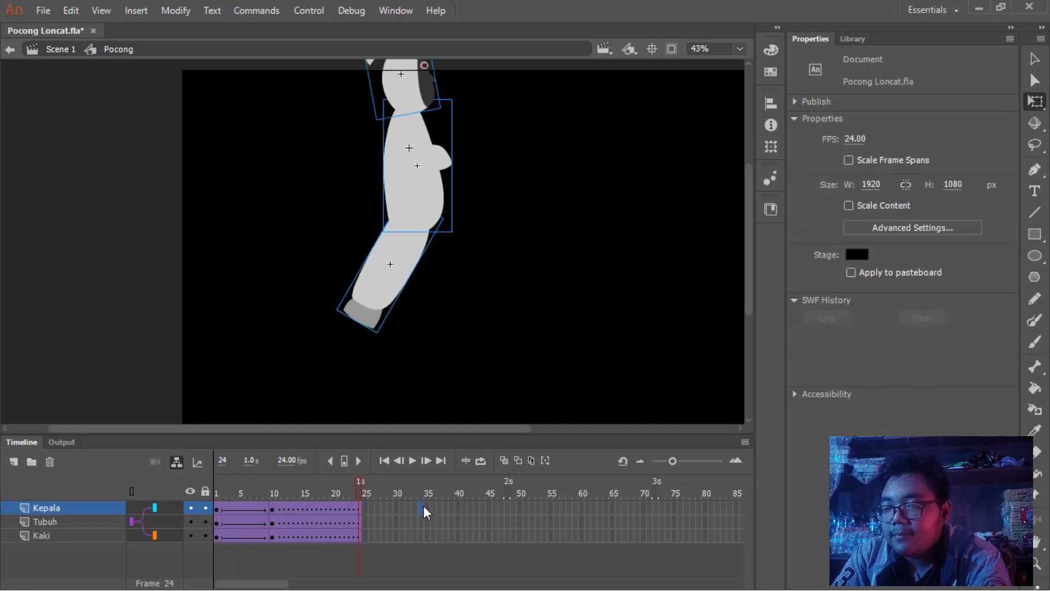
left_click(419, 522)
left_click_drag(353, 482, 169, 524)
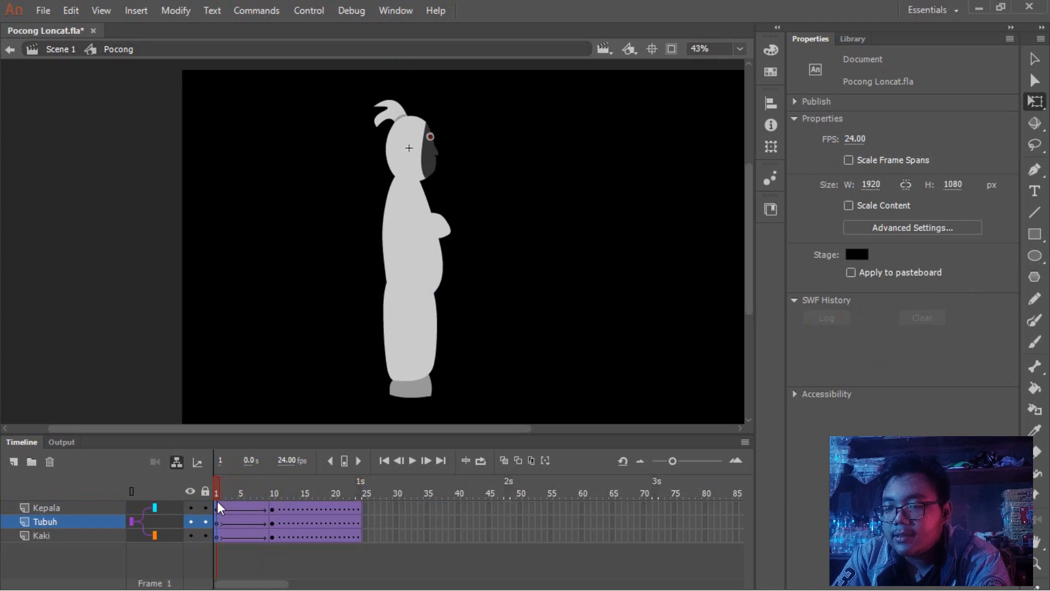
left_click_drag(218, 503, 217, 535)
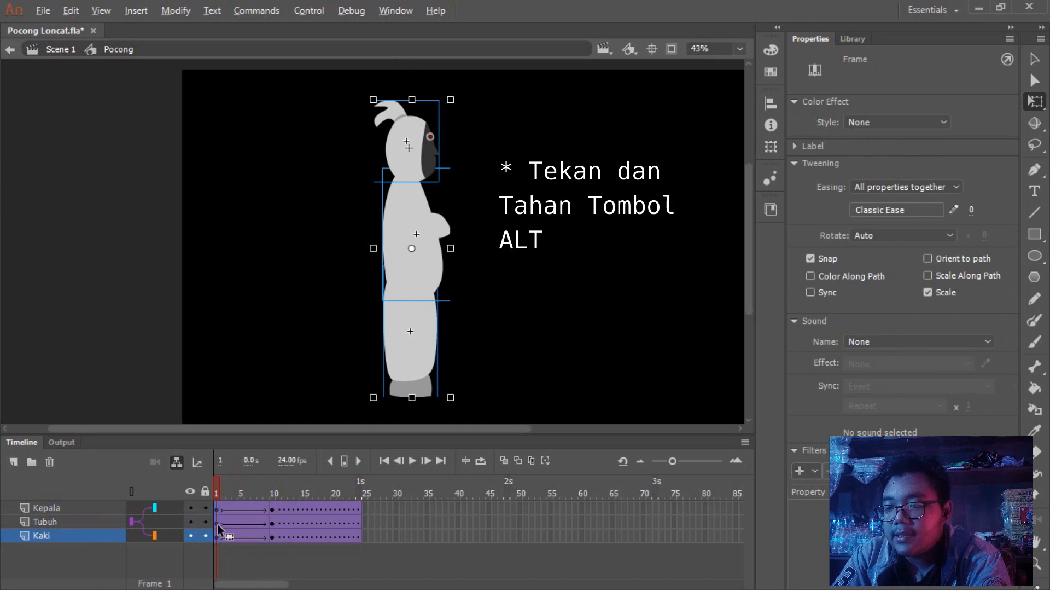
left_click_drag(217, 528, 293, 526)
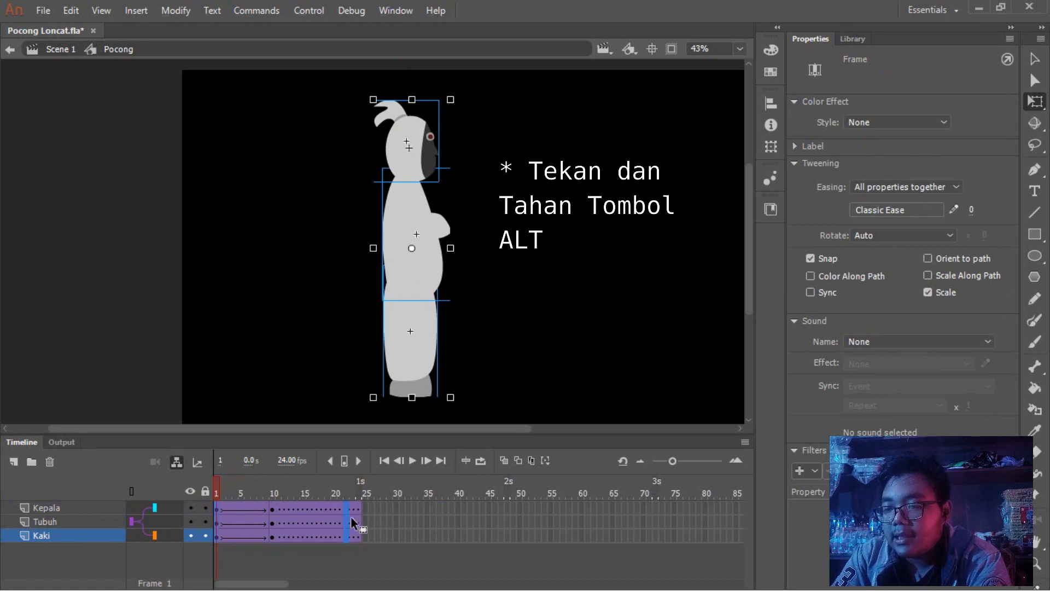
left_click_drag(398, 520, 398, 519)
Step: Play back the full jump and landing cycle and save the Pocong Loncat.fla document
key("Return")
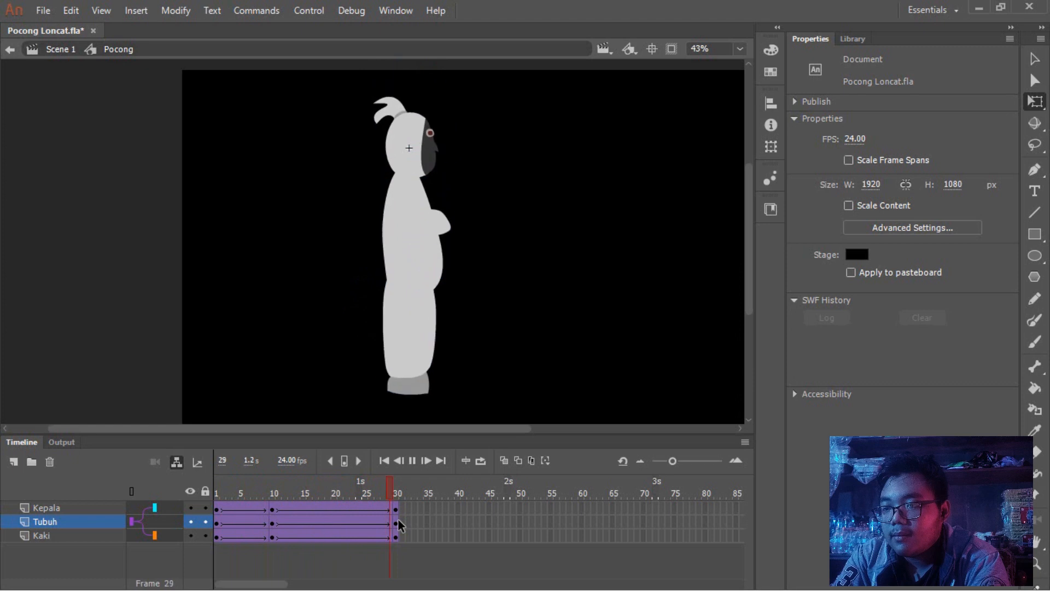
left_click(393, 518)
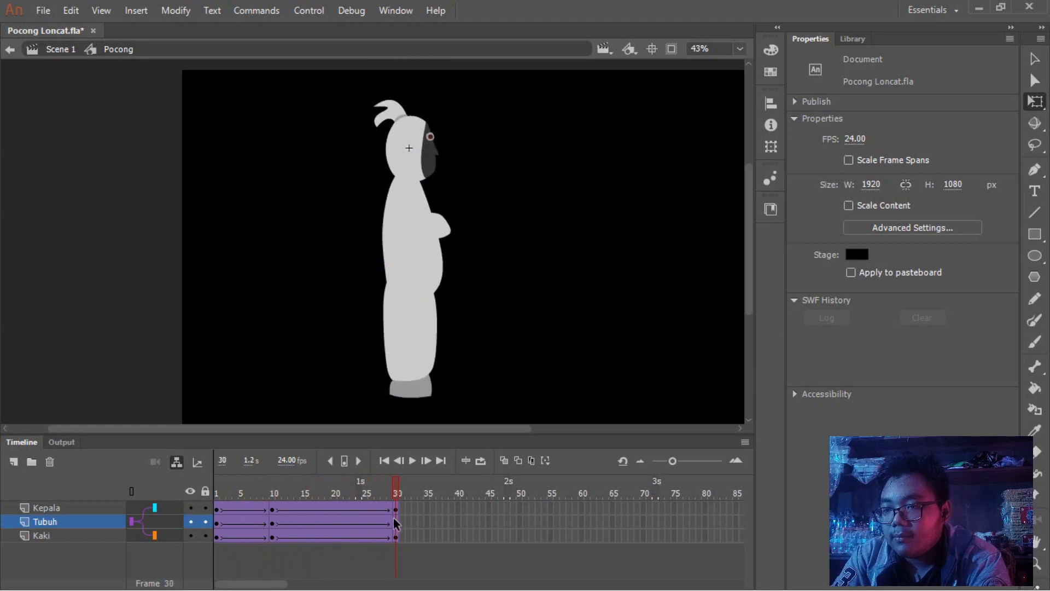
left_click(306, 520)
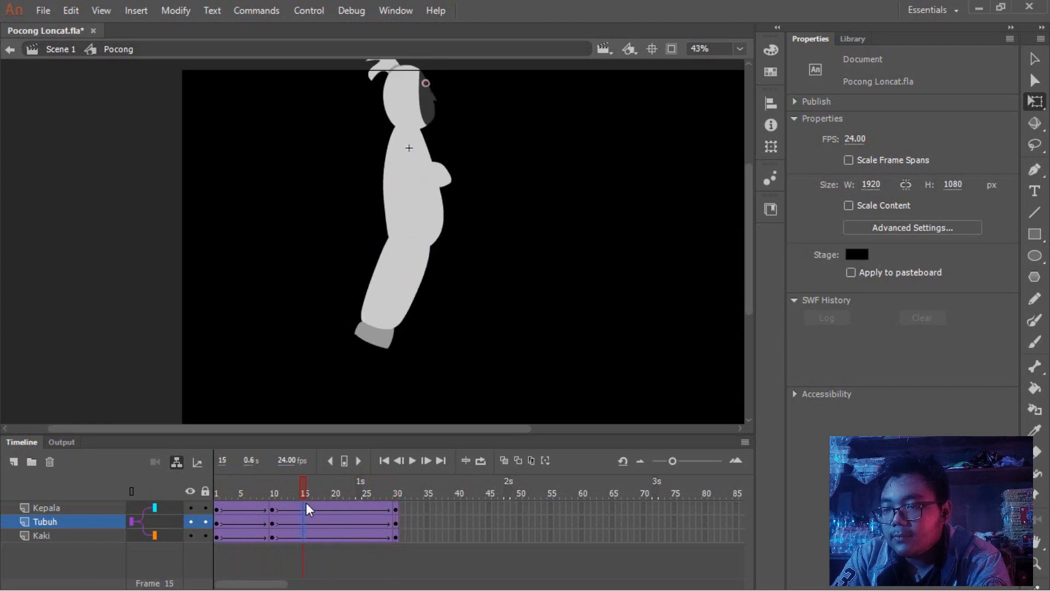
left_click(247, 507)
key("Return")
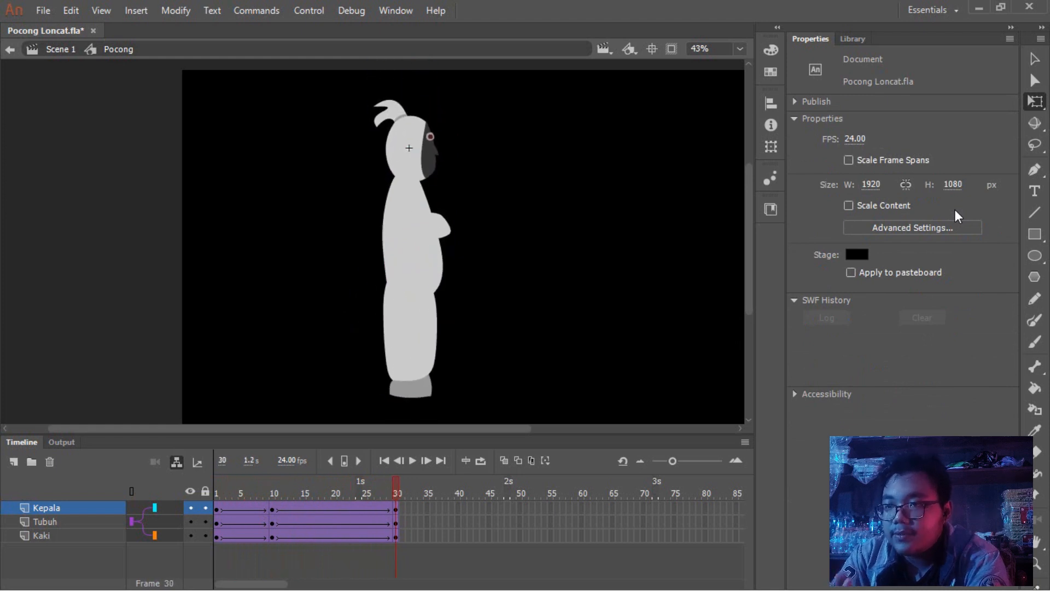
key("ctrl+s")
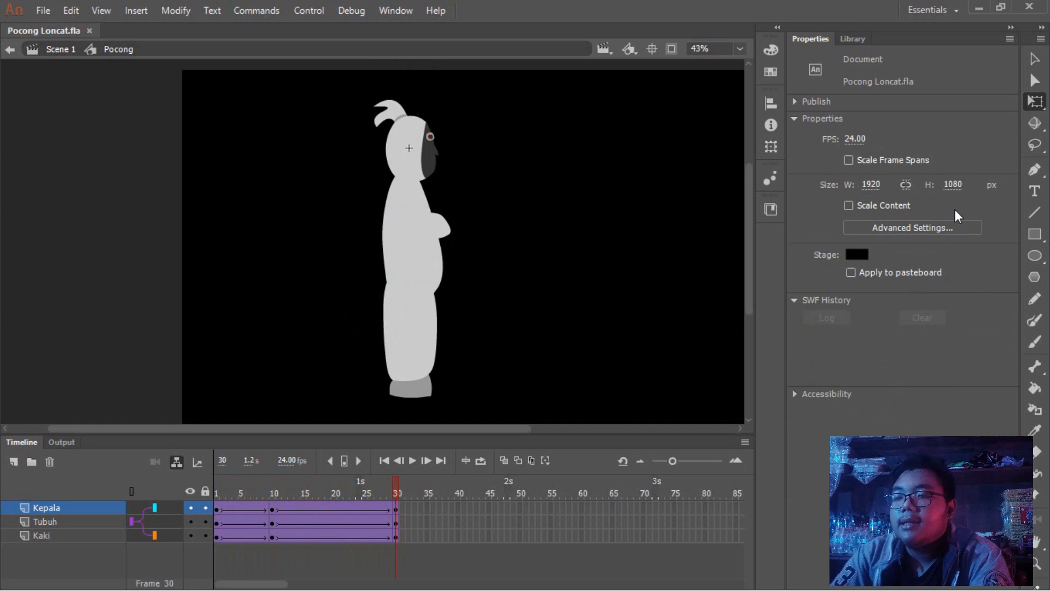
Step: Return to Scene 1 and place the Pocong instance just outside the stage's left edge, at about X -131, Y 238
key("ctrl+minus")
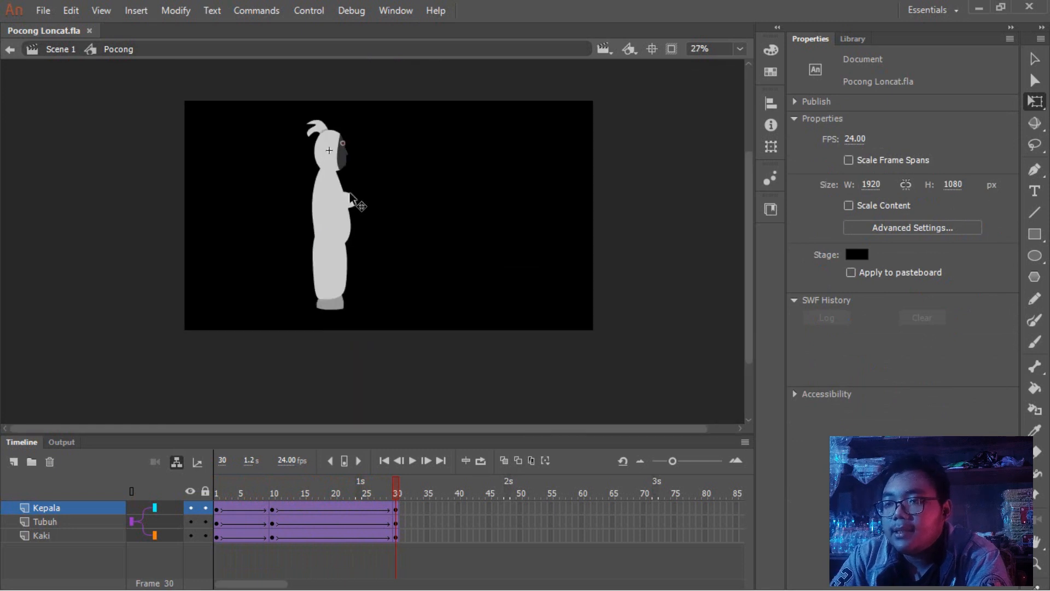
left_click(61, 50)
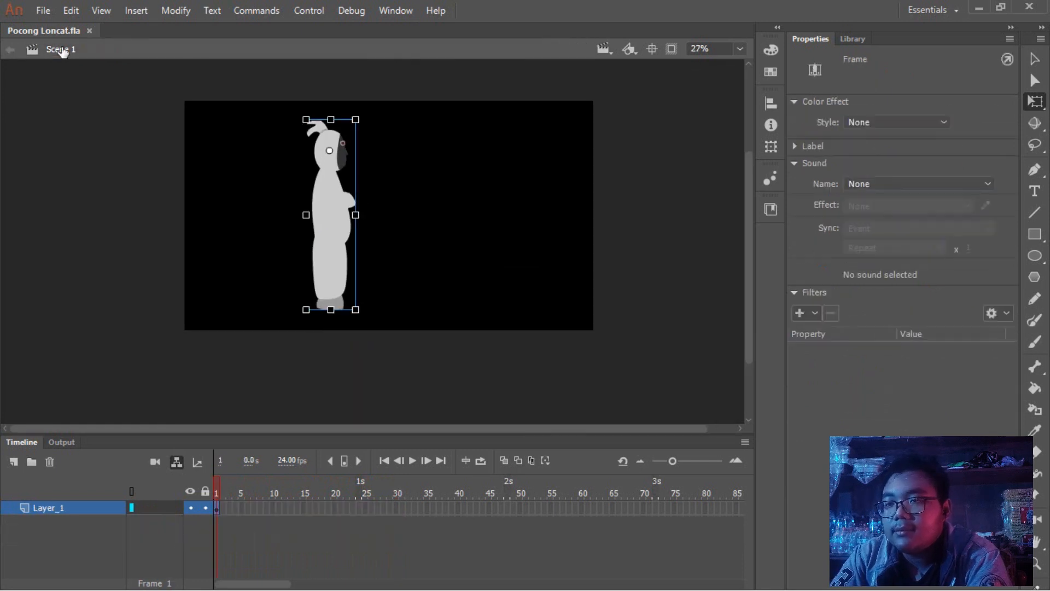
left_click(224, 487)
left_click(482, 508)
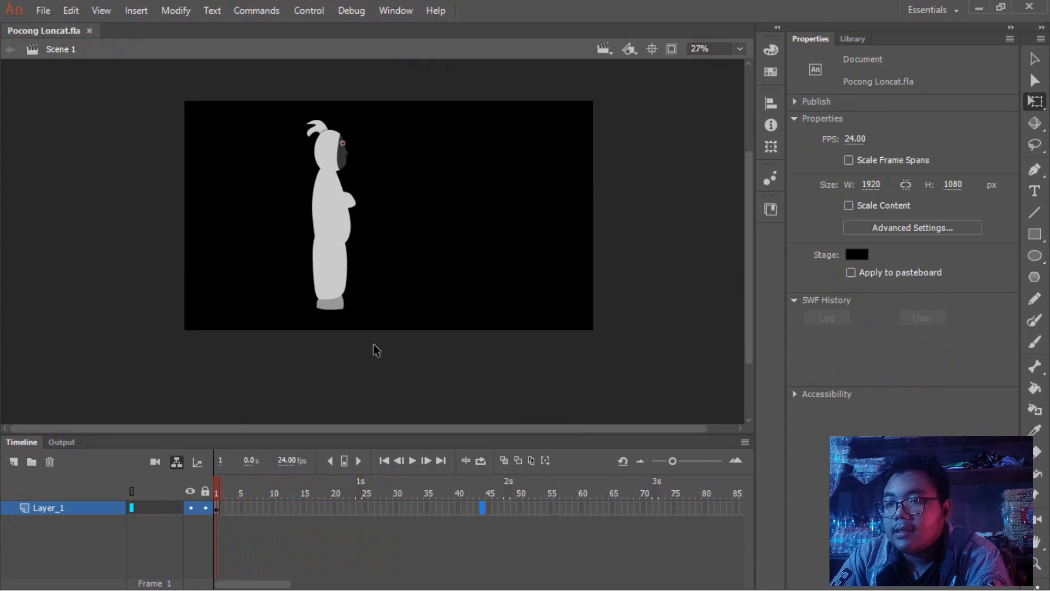
scroll(337, 248, "up", 2)
scroll(332, 239, "down", 2)
left_click_drag(334, 247, 162, 258)
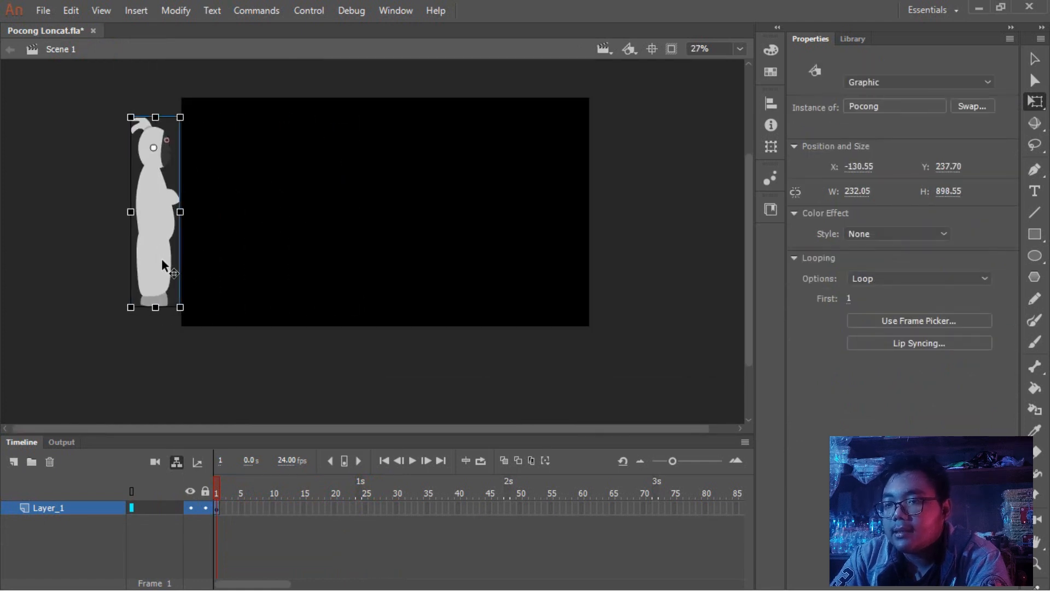
Step: Scale the Pocong instance down to about 209 by 809 px and lower it to about Y 340
scroll(164, 182, "up", 1)
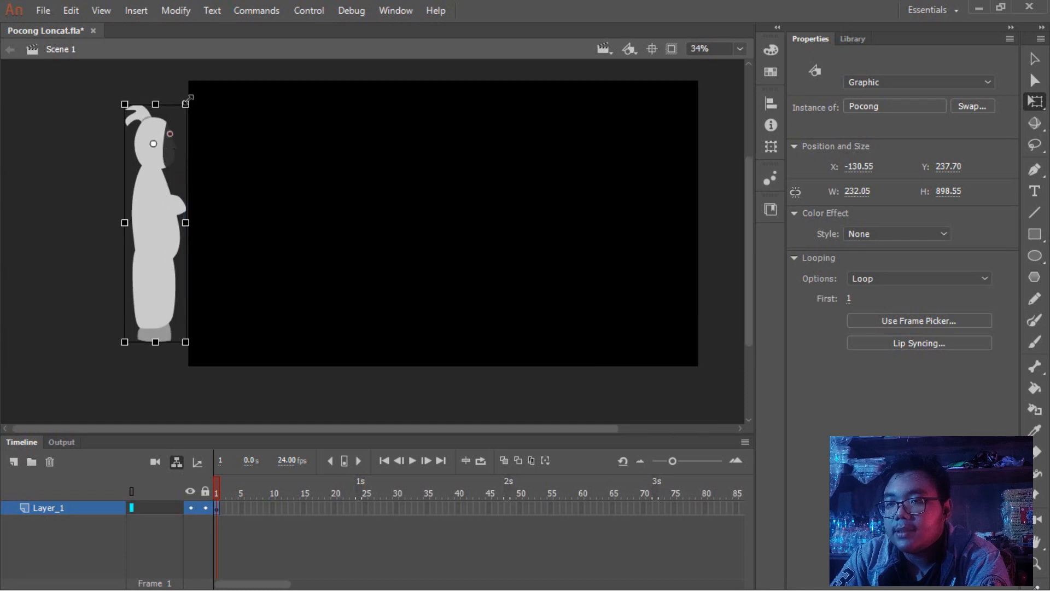
left_click_drag(160, 237, 151, 261)
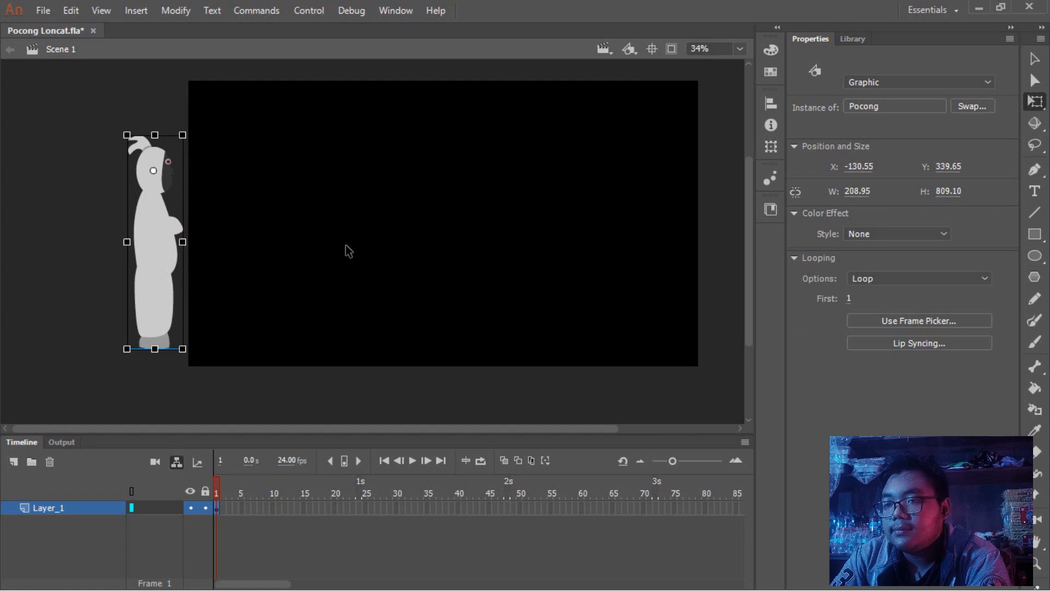
left_click(346, 246)
left_click(155, 215)
left_click(352, 276)
left_click(168, 271)
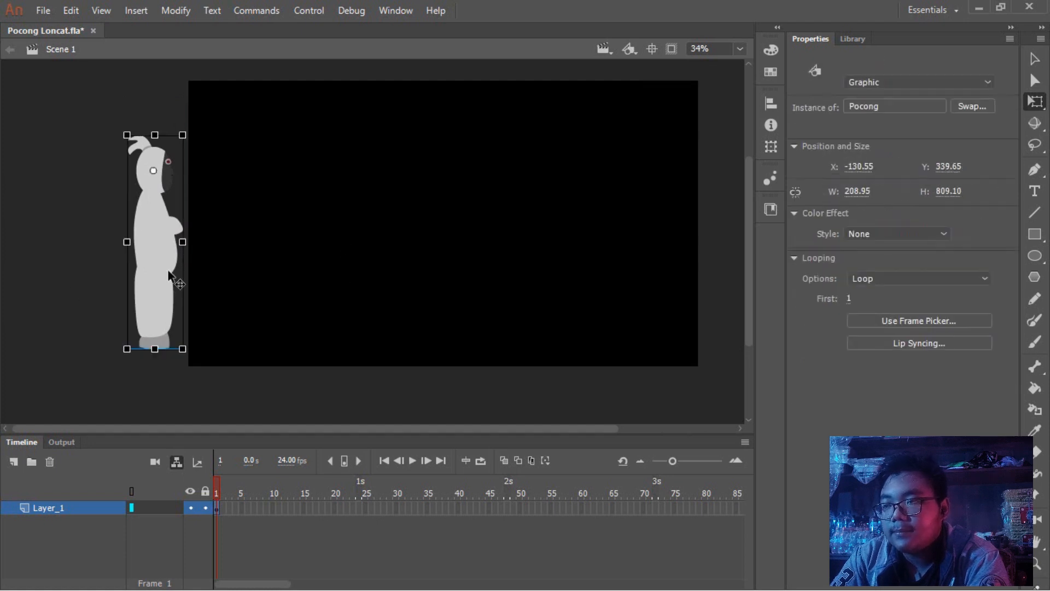
Step: Reopen the Pocong symbol and check its jump timeline through to the last keyframe
left_click(364, 528)
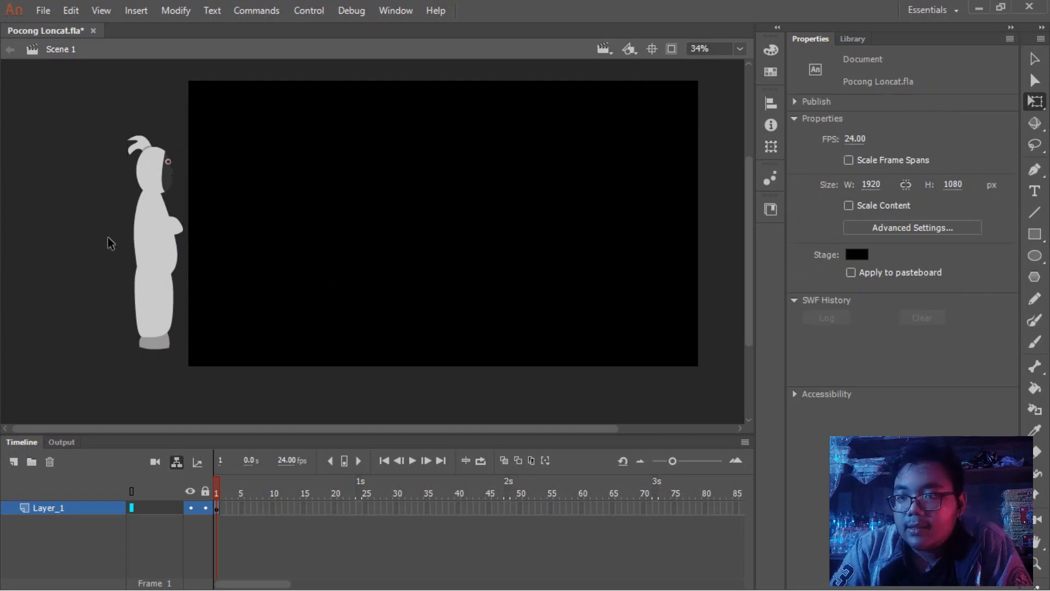
double_click(163, 218)
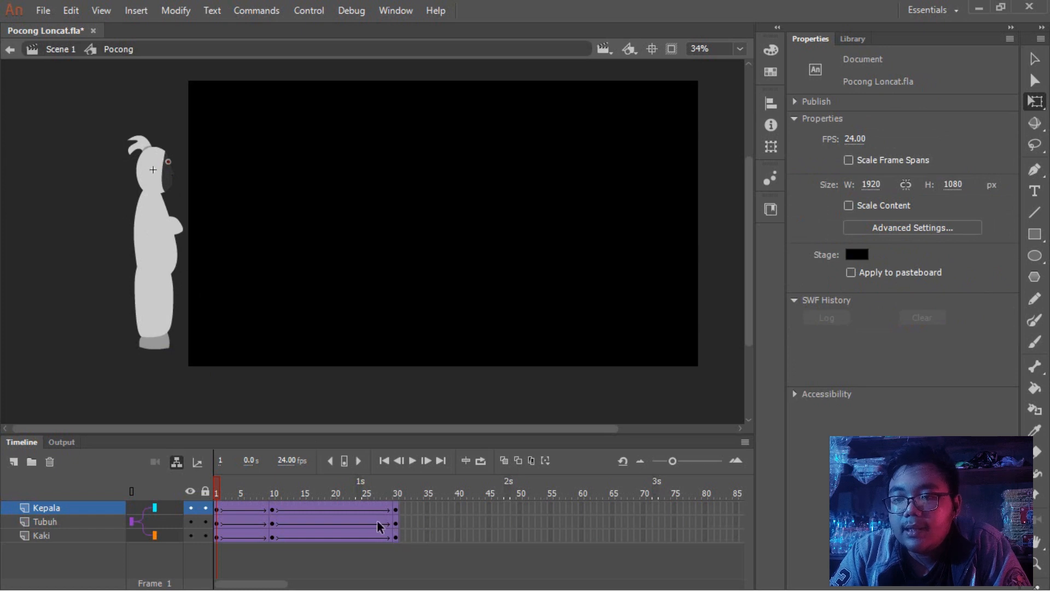
left_click_drag(247, 492, 396, 518)
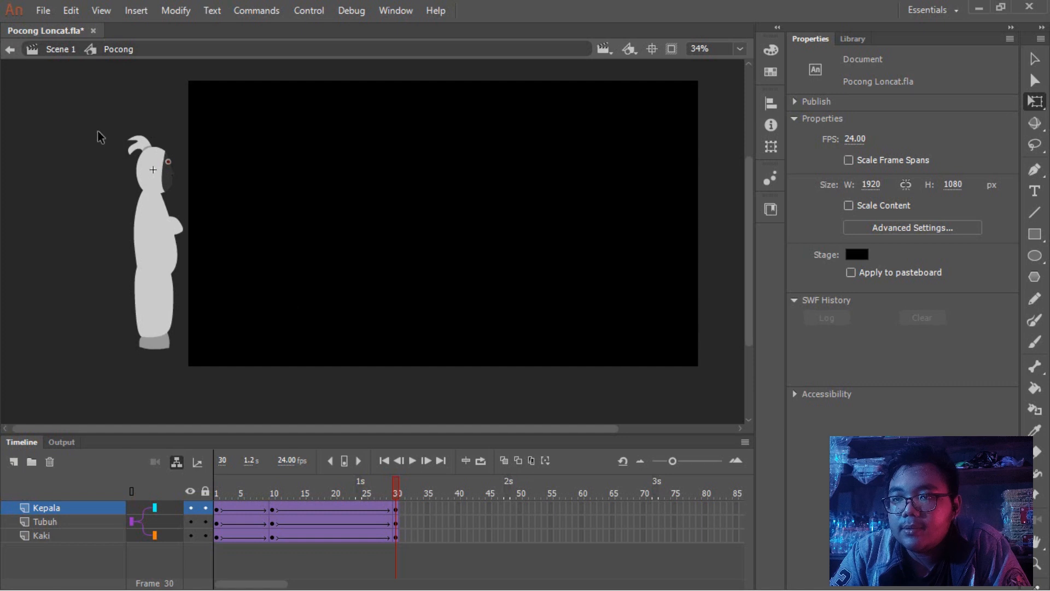
Step: Return to Scene 1 and extend Layer_1 to frame 30, scrubbing through the added frames
left_click(57, 50)
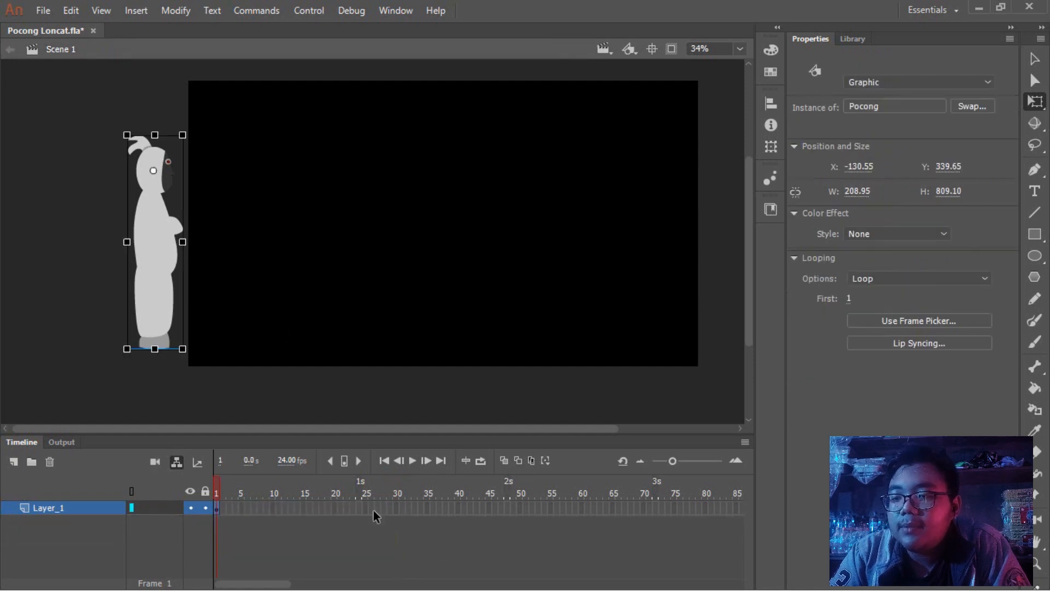
right_click(396, 506)
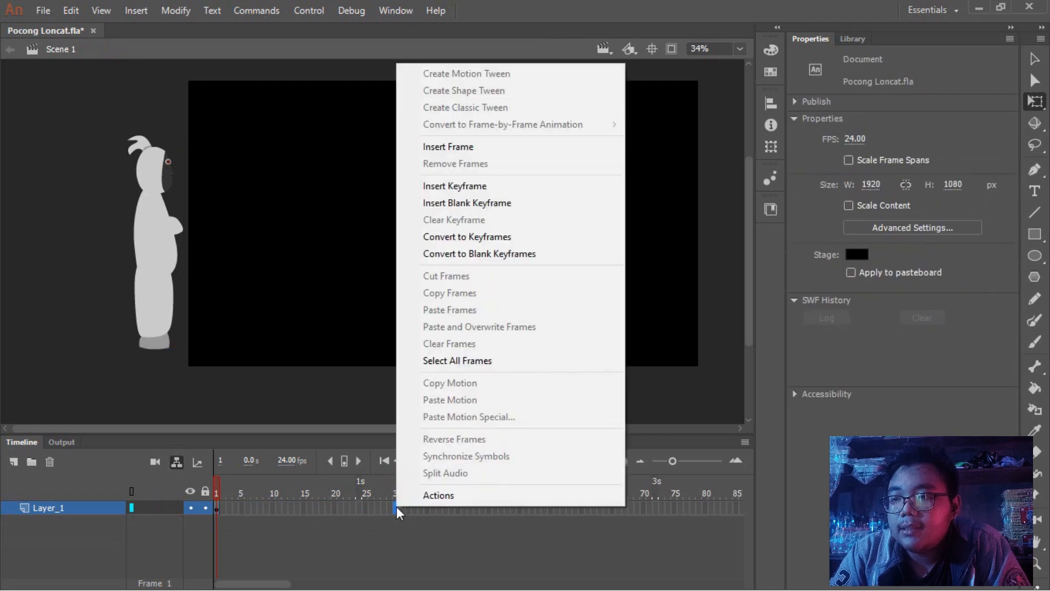
left_click(449, 149)
left_click_drag(383, 488, 340, 493)
Step: Apply a classic tween to the Layer_1 frames and insert a keyframe at frame 30
right_click(353, 510)
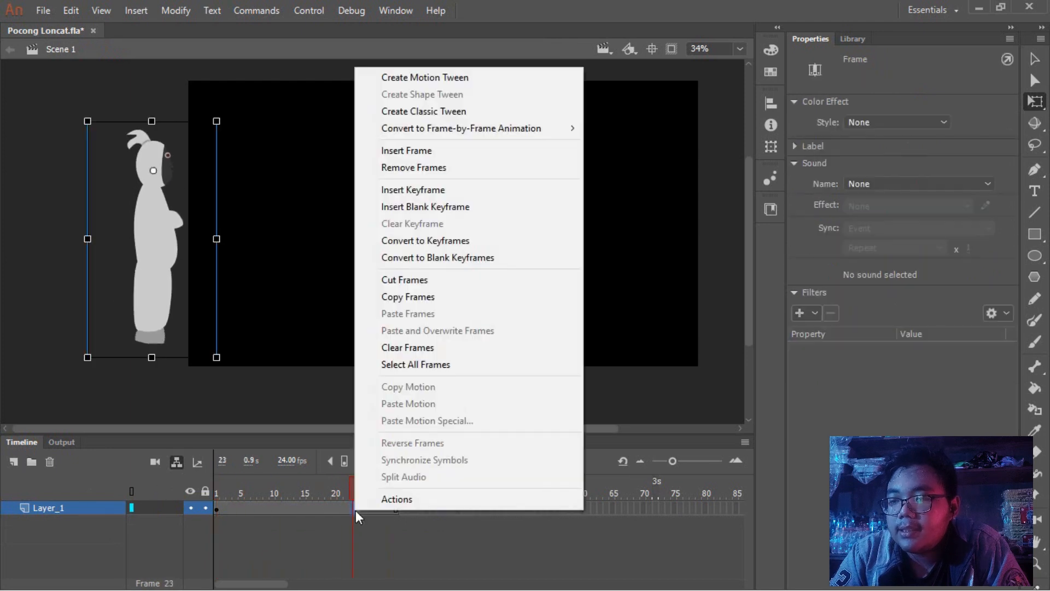
left_click(478, 108)
left_click(393, 511)
right_click(393, 512)
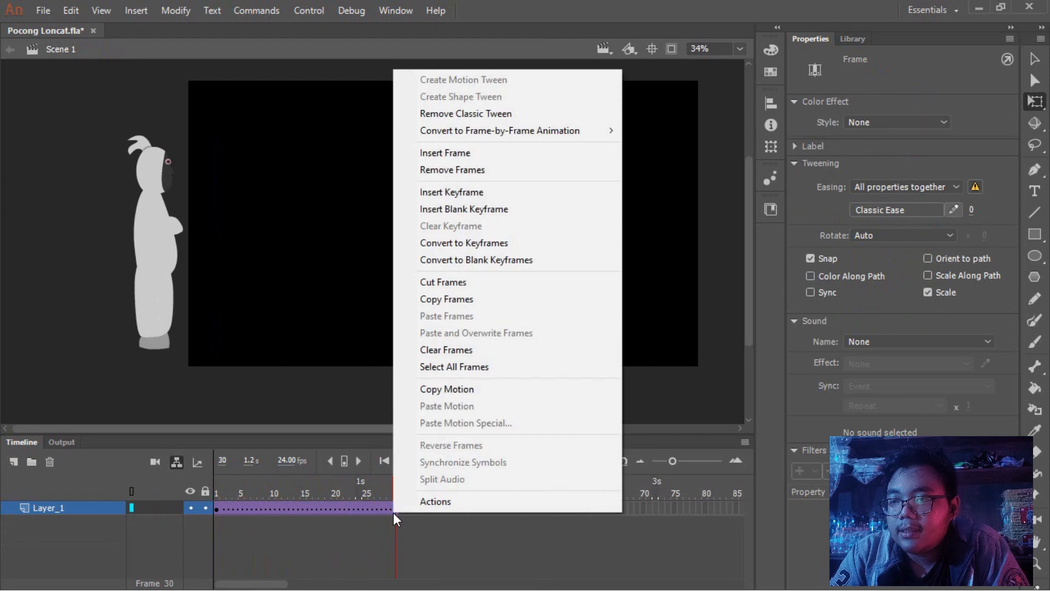
left_click(476, 191)
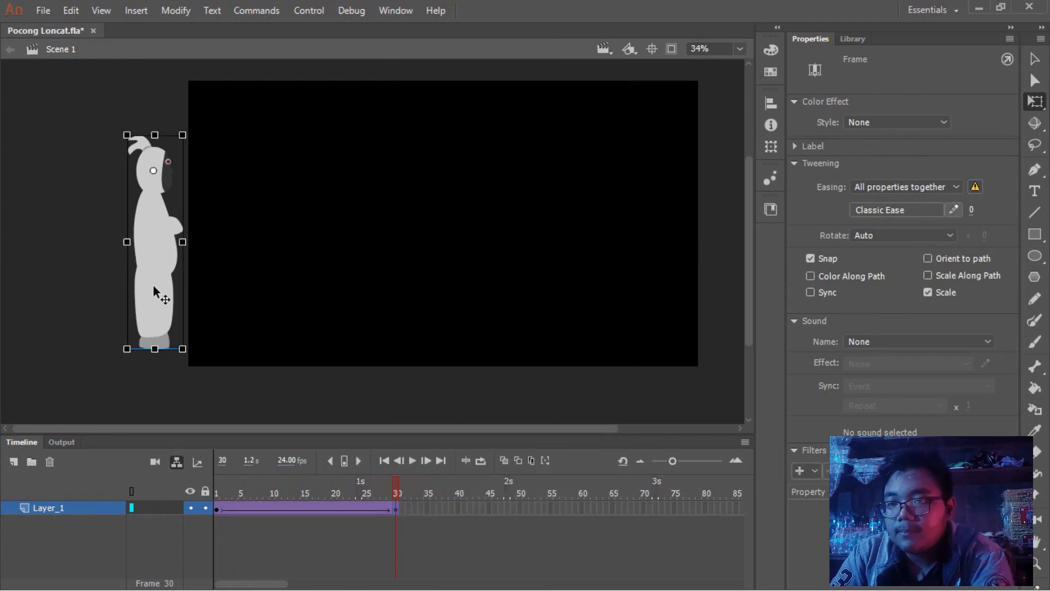
Step: Move the Pocong instance at frame 30 onto the stage, to about X 228, Y 340, and play back the hop
left_click_drag(146, 283, 259, 318)
left_click_drag(353, 487, 206, 500)
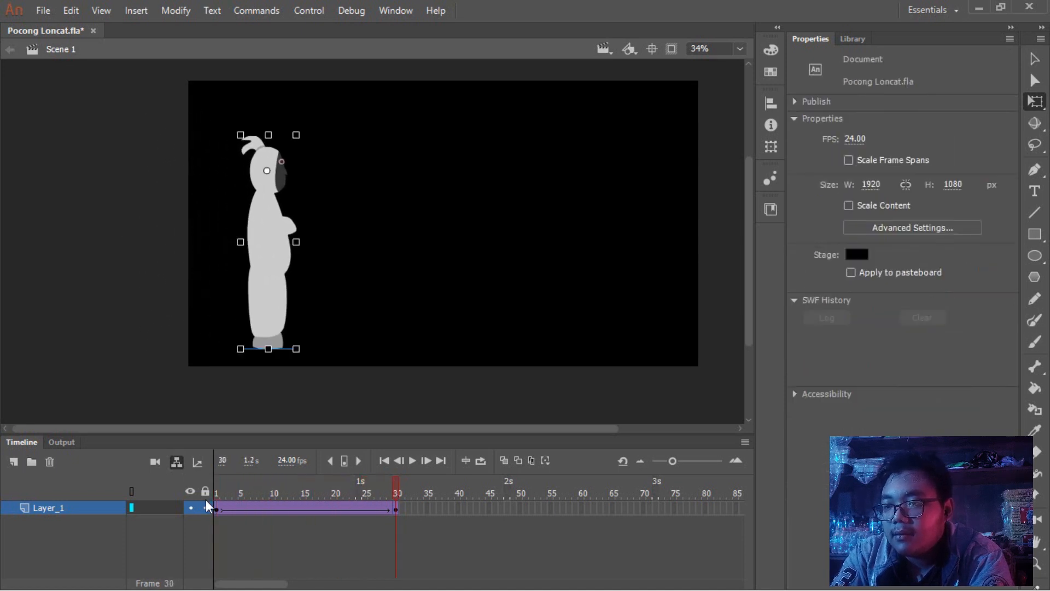
left_click_drag(258, 281, 242, 274)
key("Return")
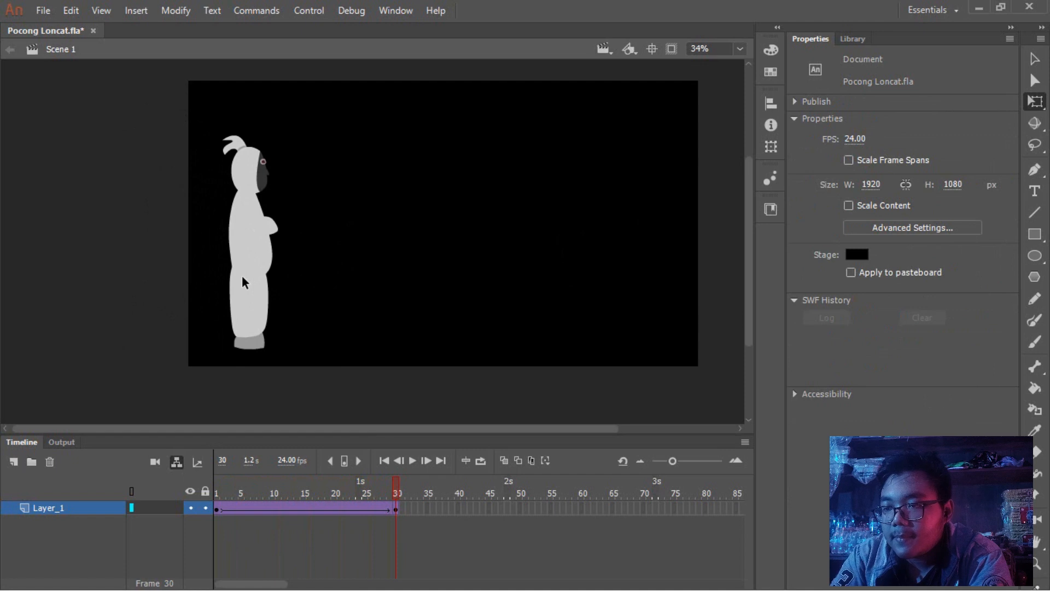
Step: Adjust the classic ease strength of the tween between frames 1 and 30 and play back the eased hop
left_click(336, 510)
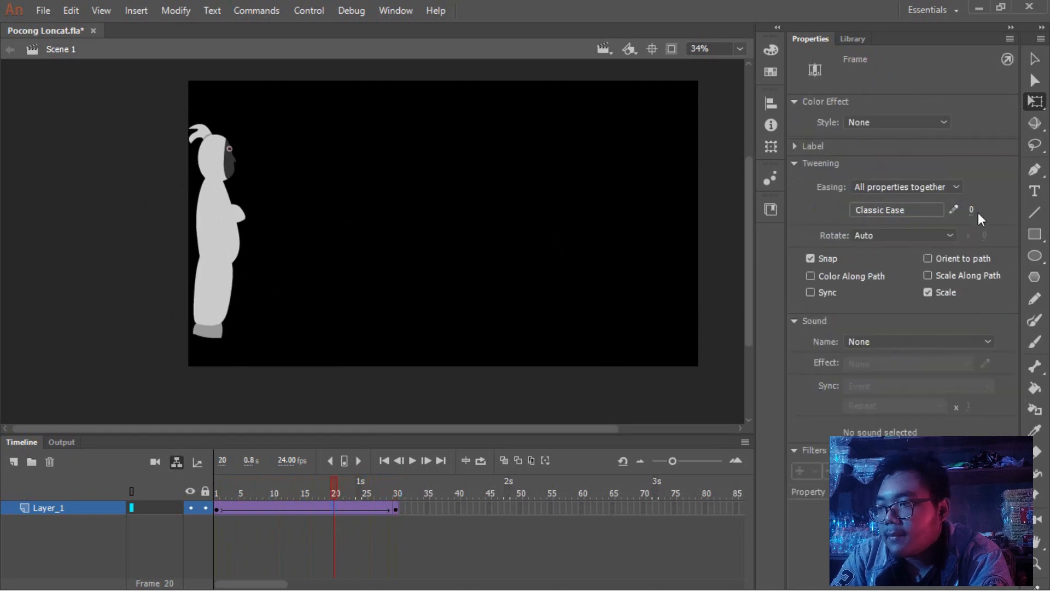
left_click_drag(983, 209, 1030, 209)
key("Return")
key("Return")
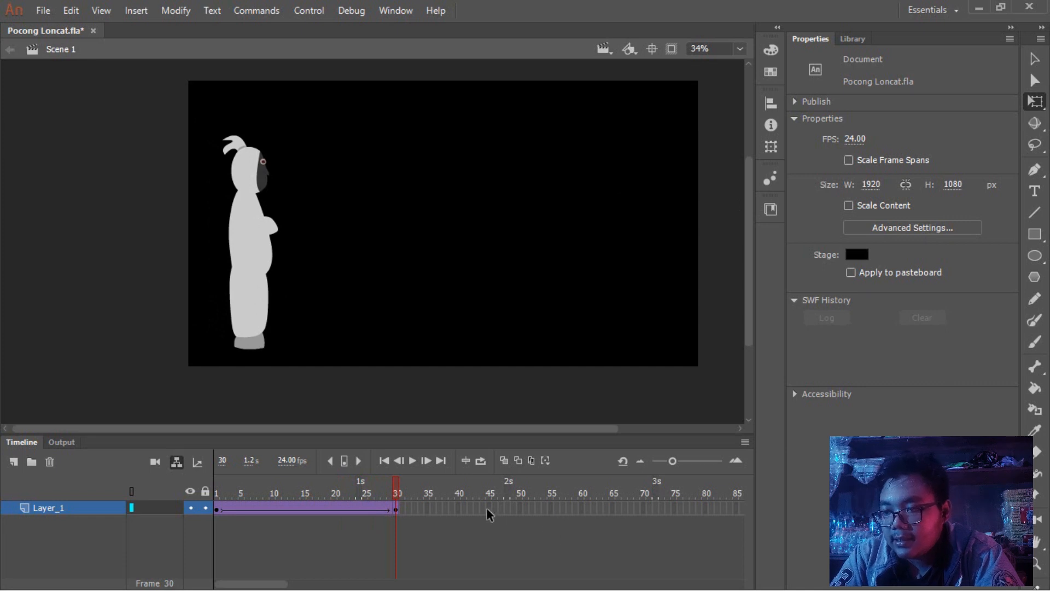
Step: Extend Layer_1 to frame 40 and check the Pocong instance's looping settings at frame 30
right_click(456, 508)
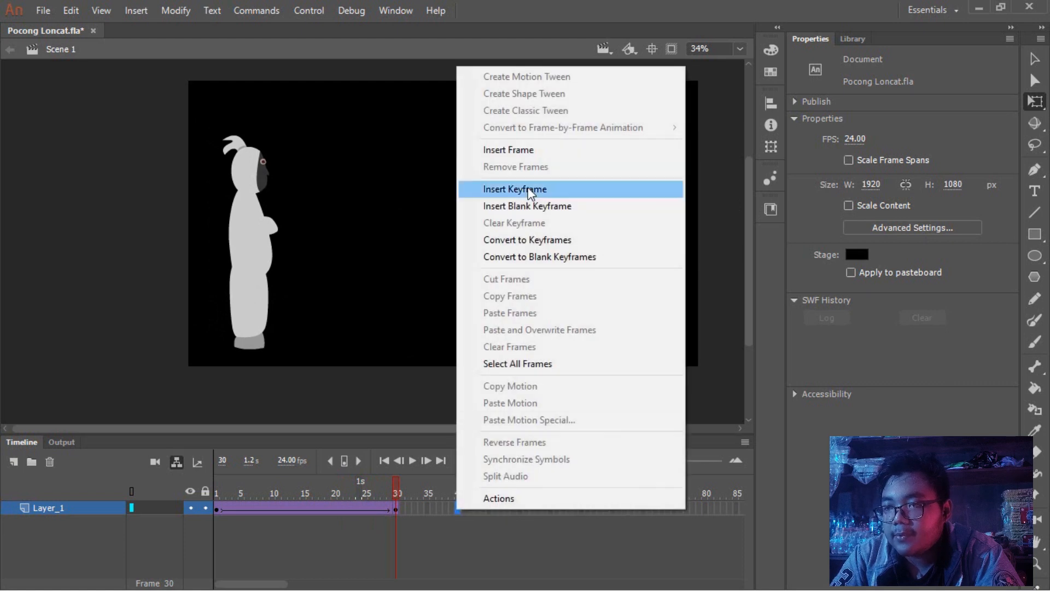
left_click(544, 149)
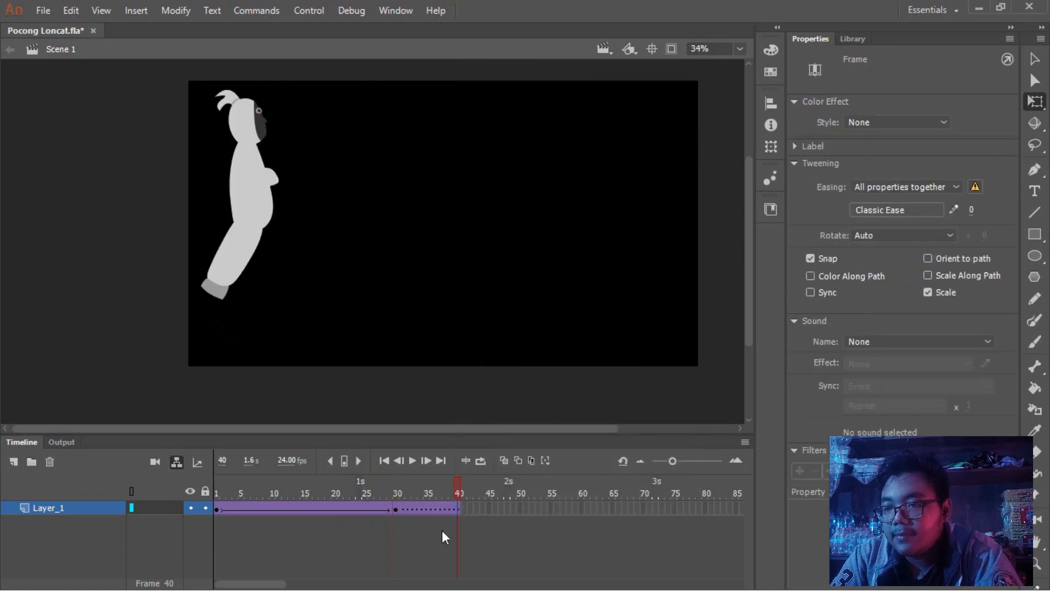
left_click_drag(392, 484, 393, 514)
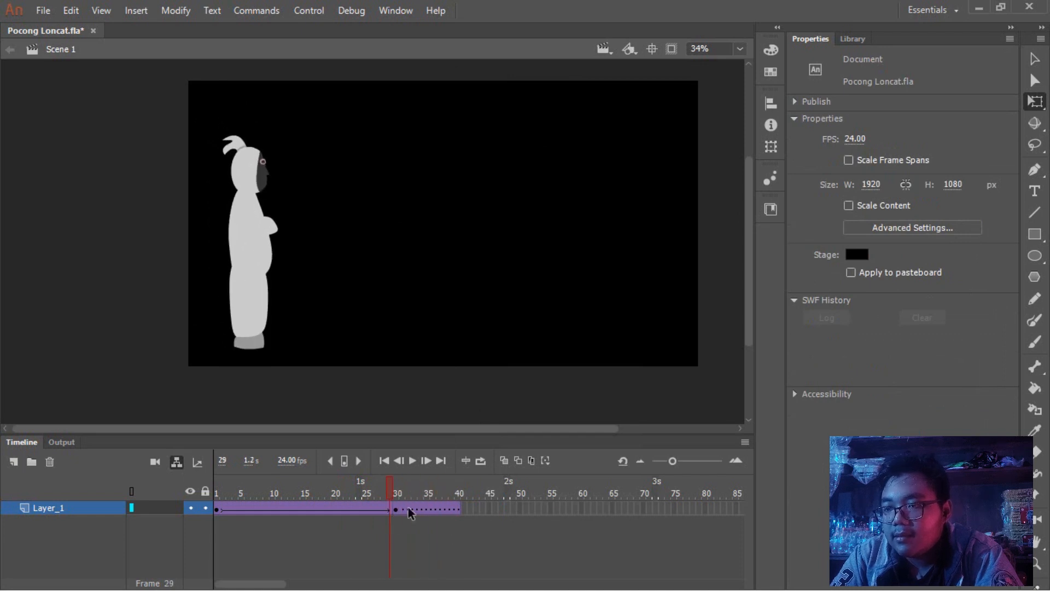
left_click(402, 509)
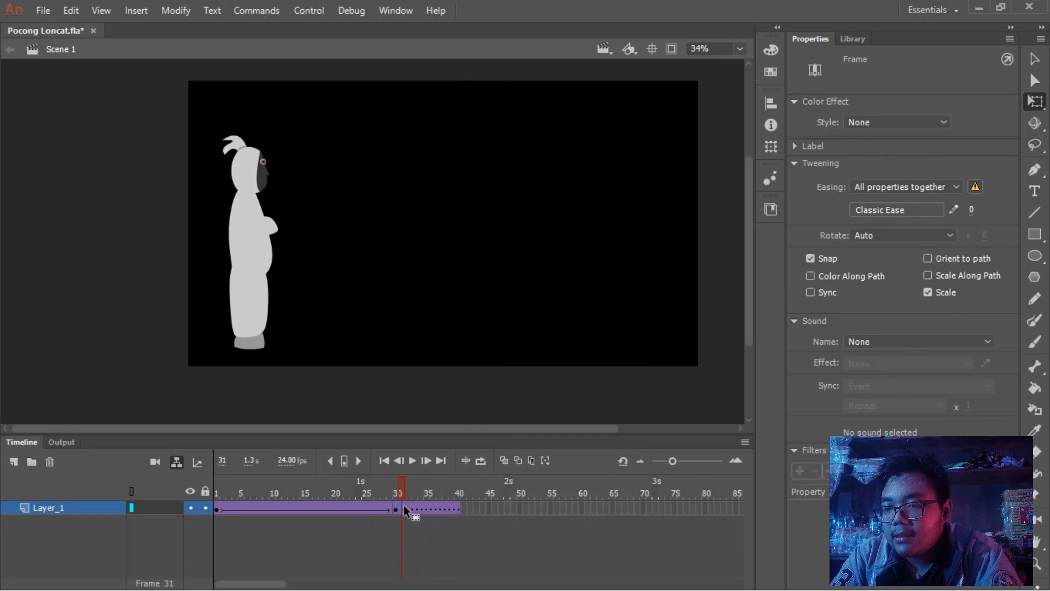
left_click(397, 510)
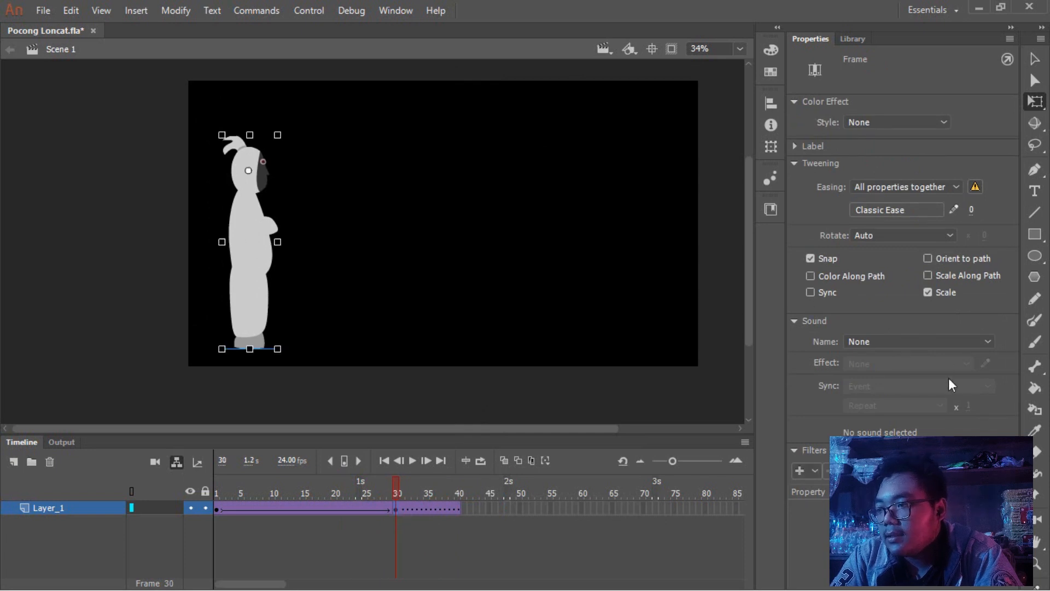
left_click(267, 271)
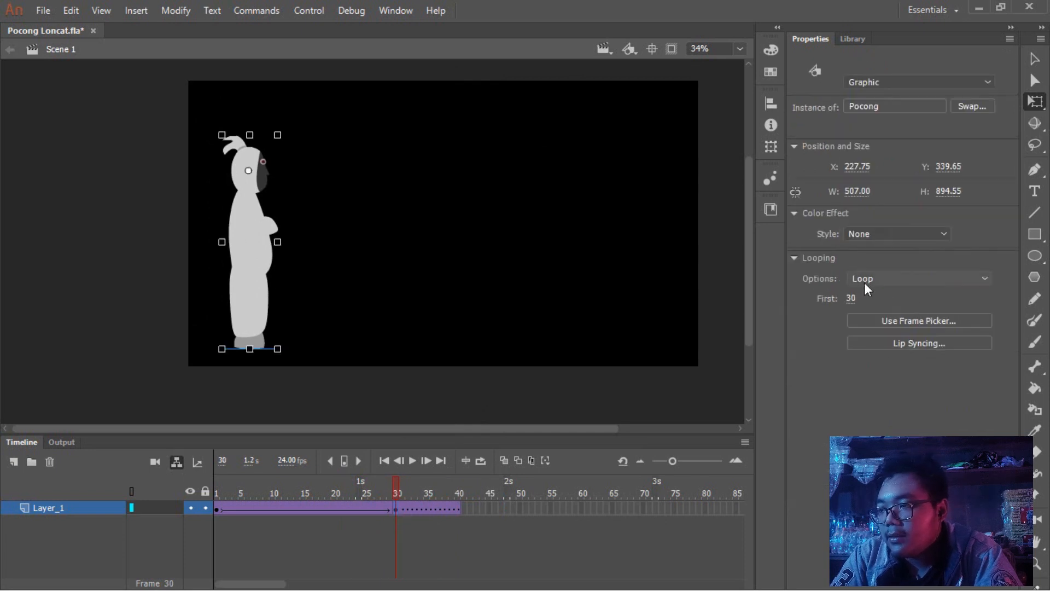
Step: Insert a keyframe at frame 31 and set the Pocong instance's looping there to Single Frame
left_click(404, 514)
right_click(405, 514)
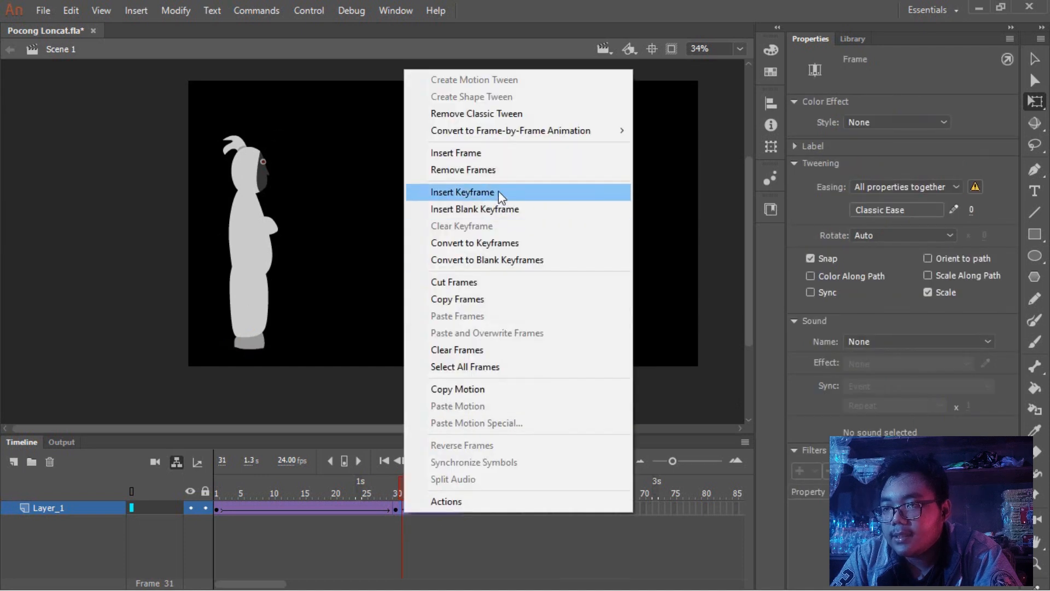
left_click(499, 193)
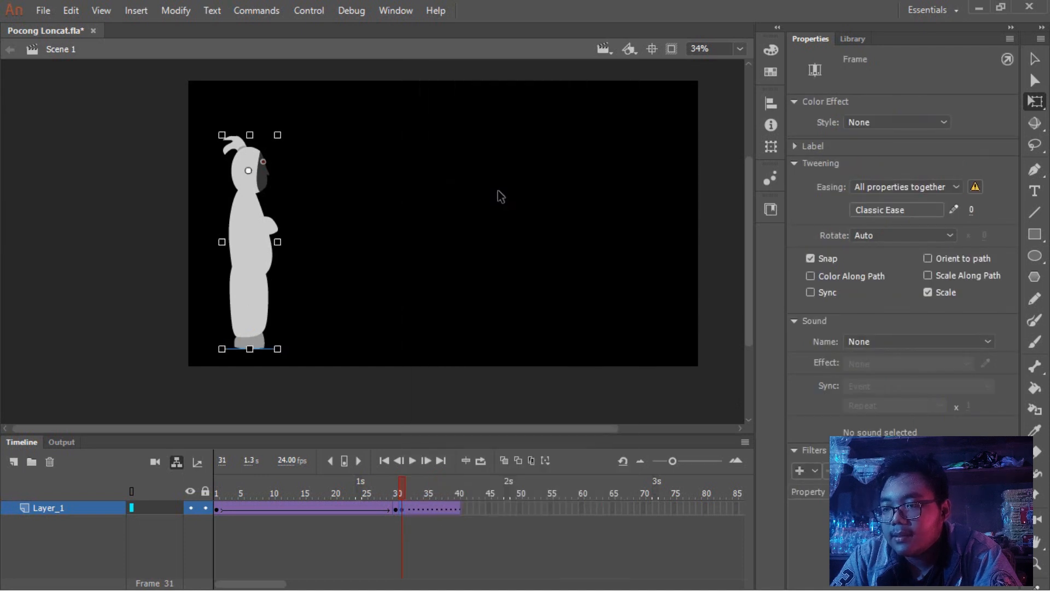
left_click(261, 294)
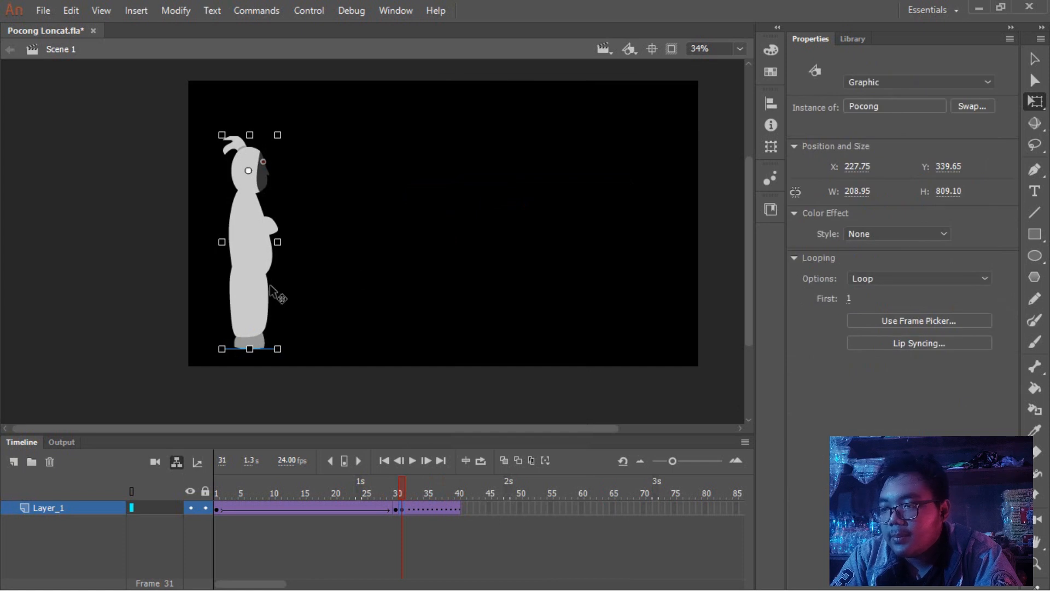
left_click(875, 277)
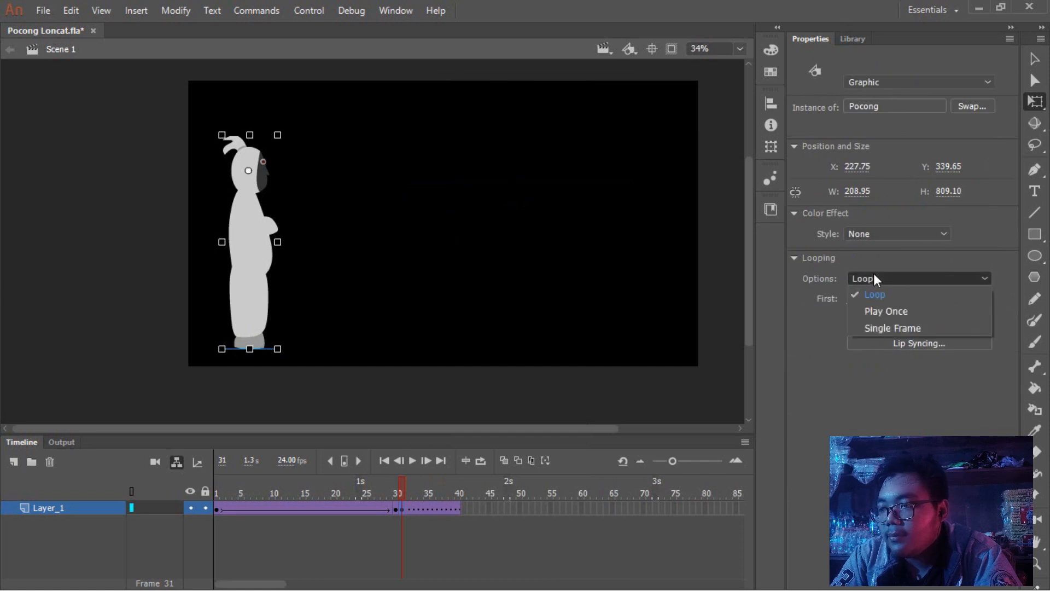
left_click(905, 326)
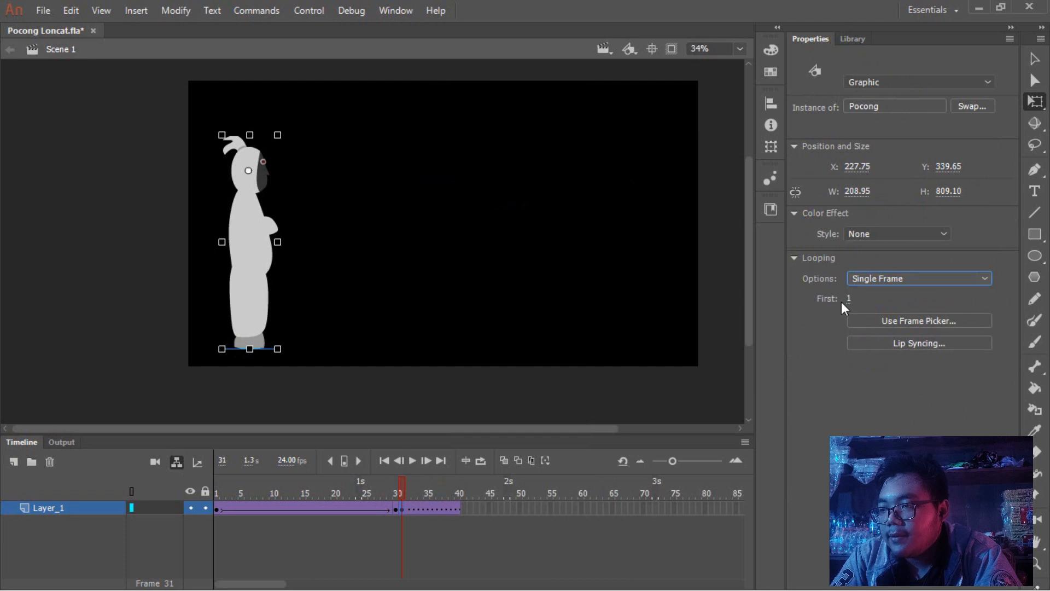
Step: Insert a keyframe at frame 40 and set the Pocong instance's looping there back to Loop
left_click_drag(391, 489, 458, 514)
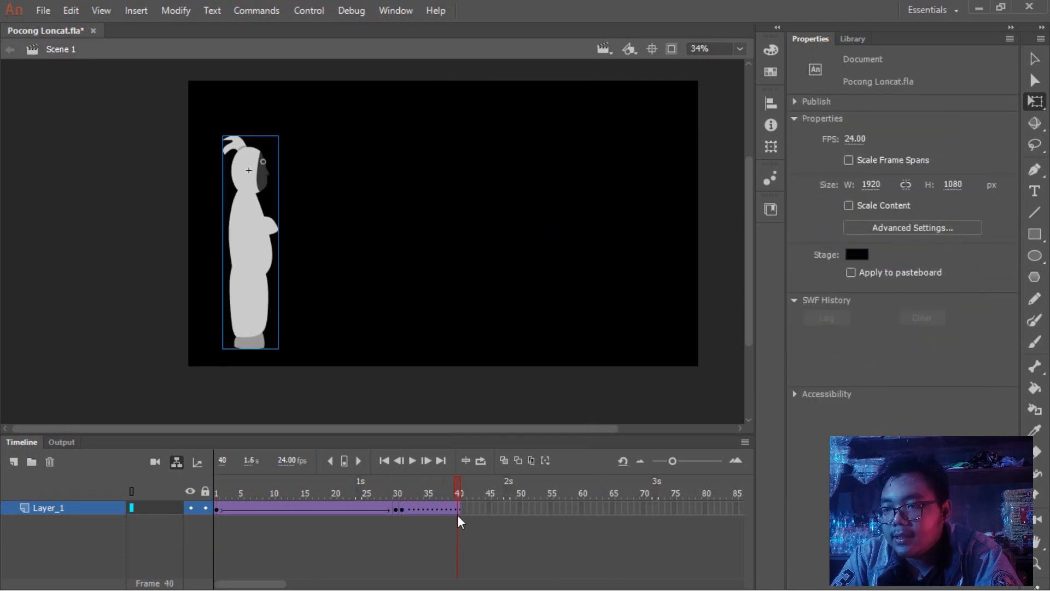
right_click(458, 503)
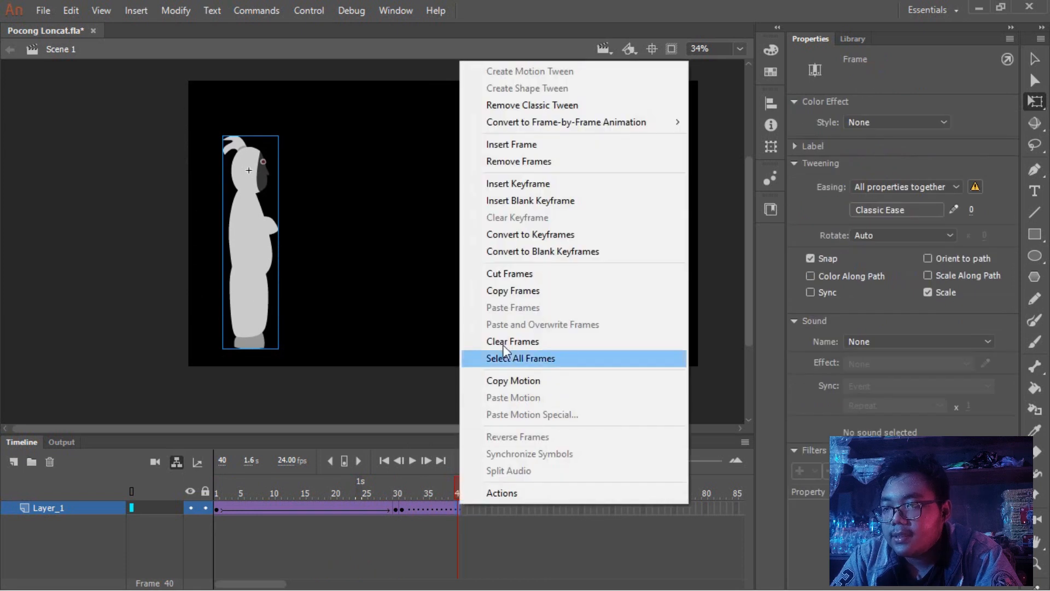
left_click(587, 191)
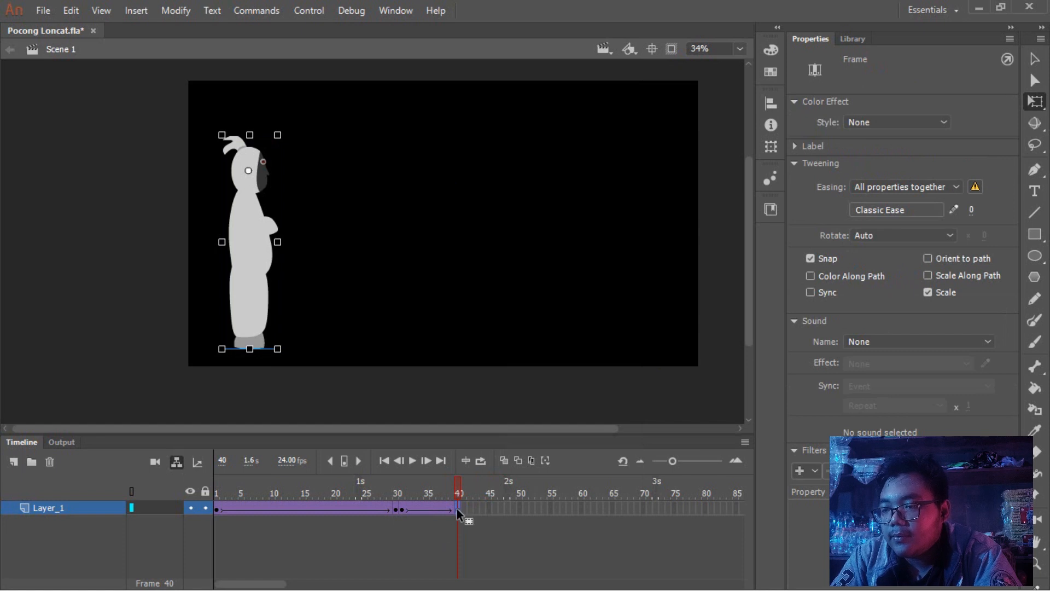
left_click(250, 290)
left_click(870, 284)
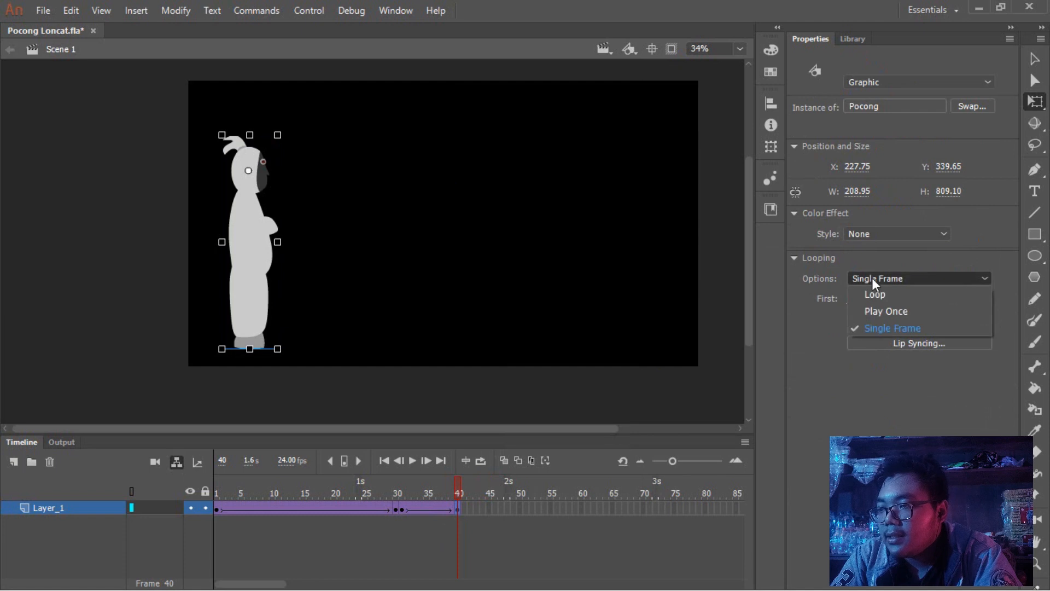
left_click(915, 300)
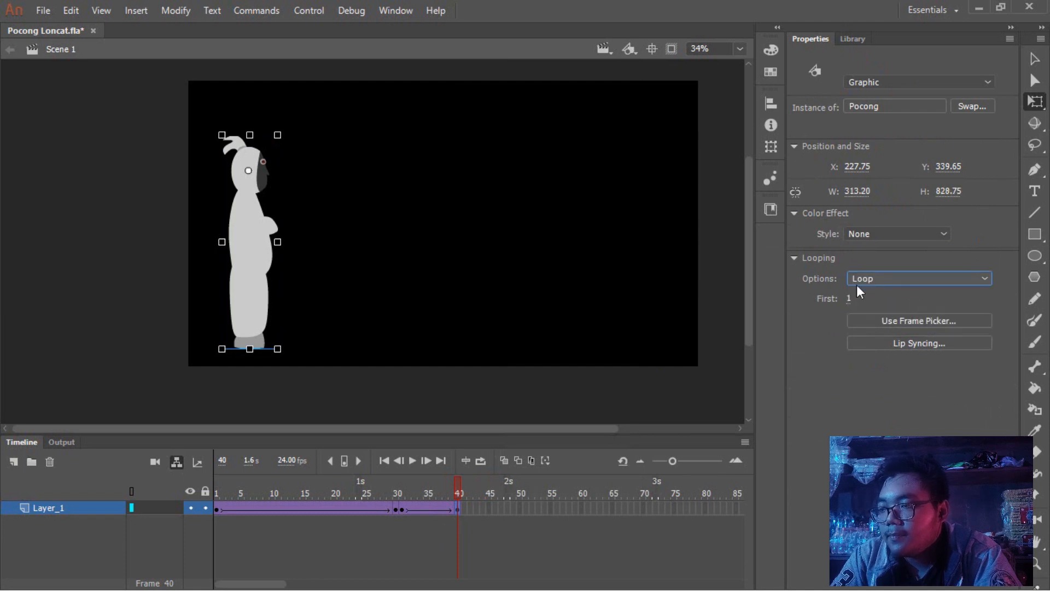
left_click(925, 277)
left_click(925, 275)
left_click(316, 325)
left_click(257, 277)
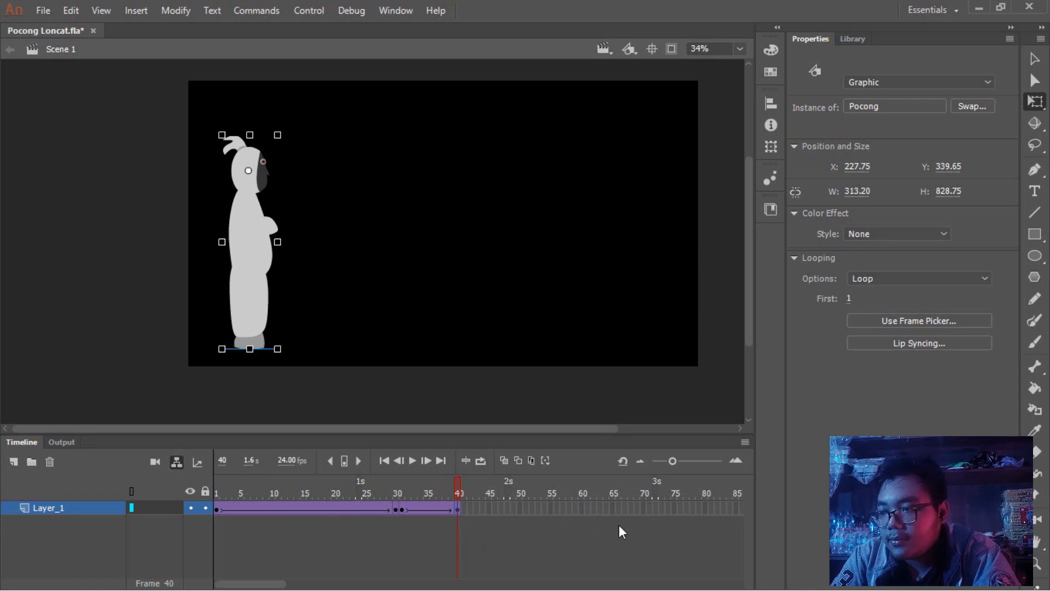
Step: Insert a keyframe at frame 70, move the Pocong instance there forward to about X 615, and scrub through the second hop
right_click(644, 509)
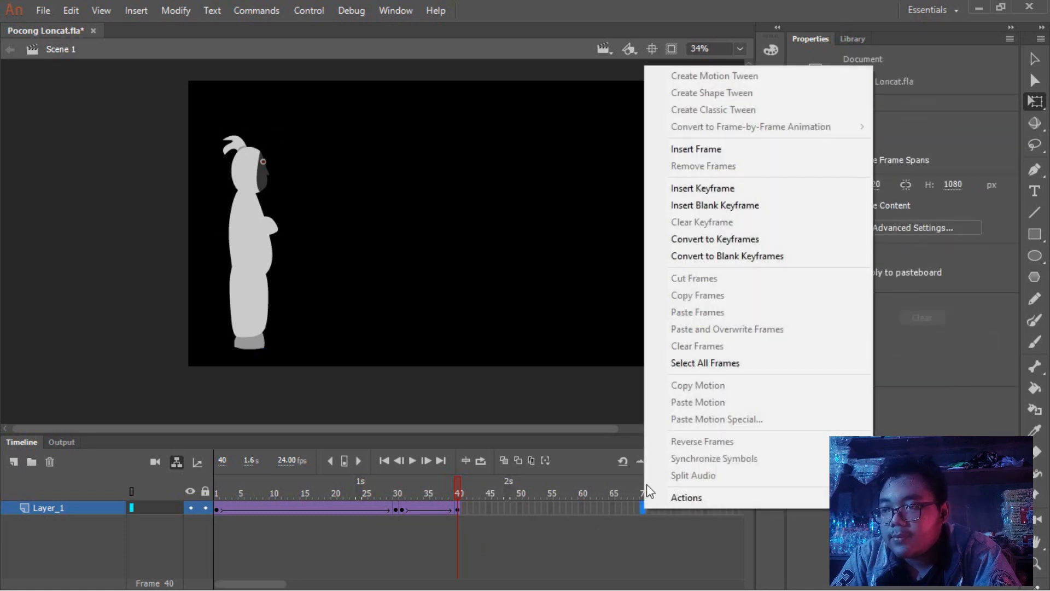
left_click(737, 185)
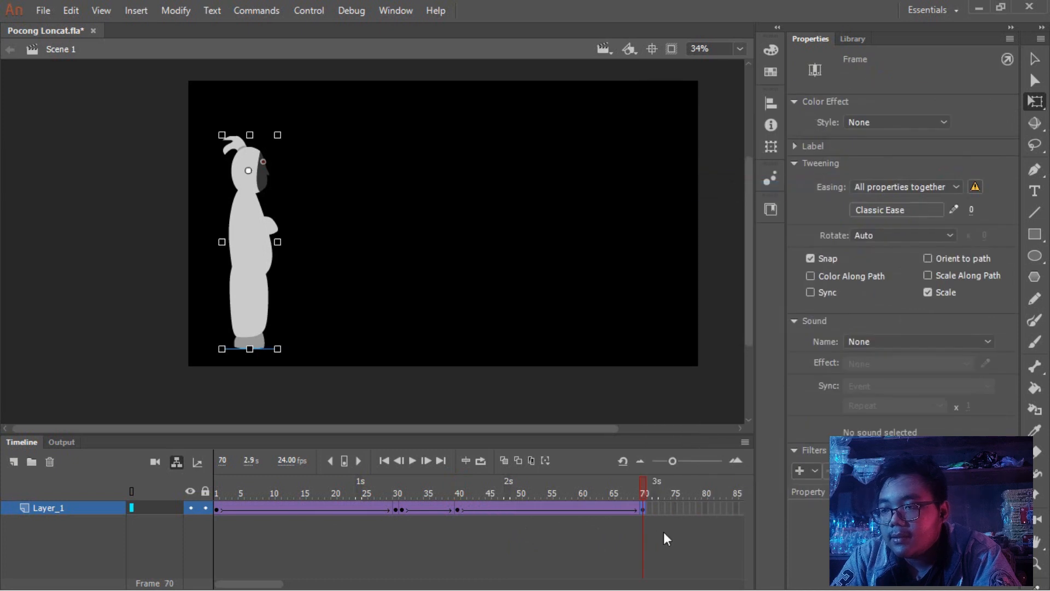
mouse_move(637, 488)
left_mouse_down()
mouse_move(467, 510)
mouse_move(604, 495)
mouse_move(643, 504)
left_mouse_up()
left_click_drag(242, 307, 341, 304)
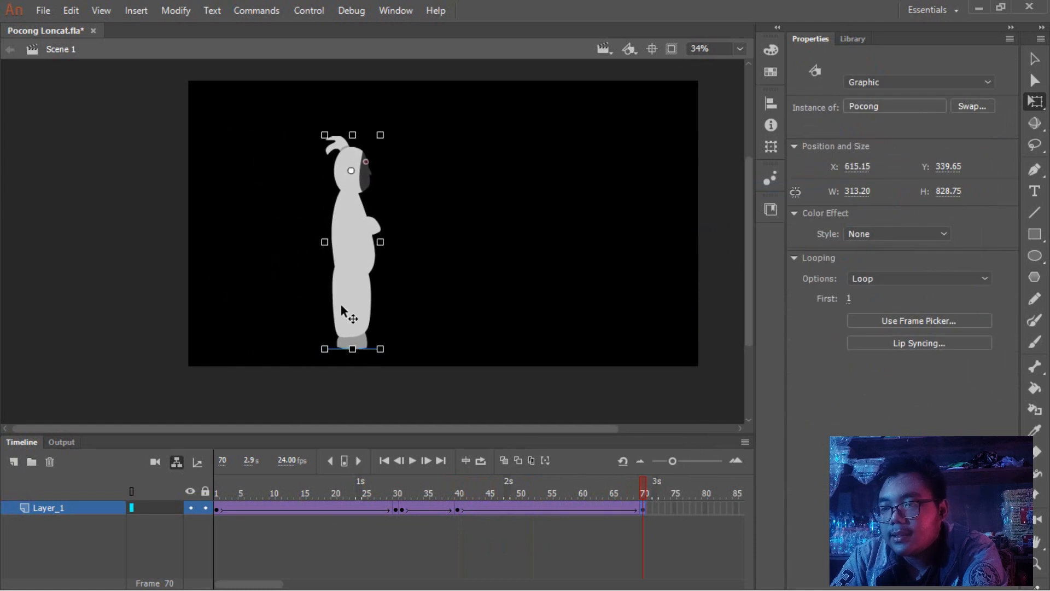
left_click_drag(530, 484, 648, 523)
Step: Set the classic ease of the tween between frames 40 and 70 to 89 out and play back both hops
left_click(584, 520)
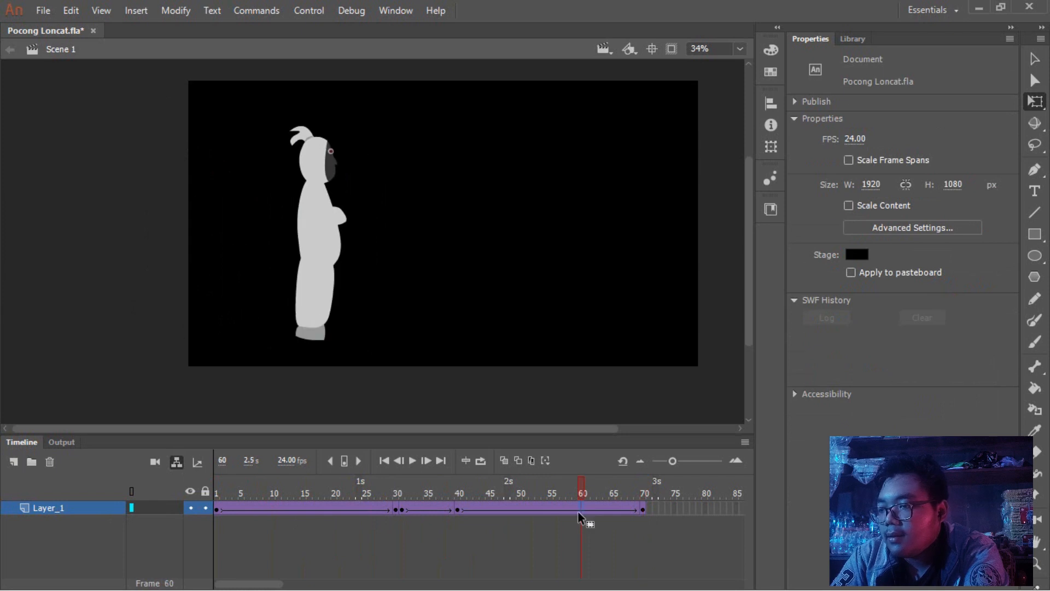
left_click_drag(970, 210, 1039, 221)
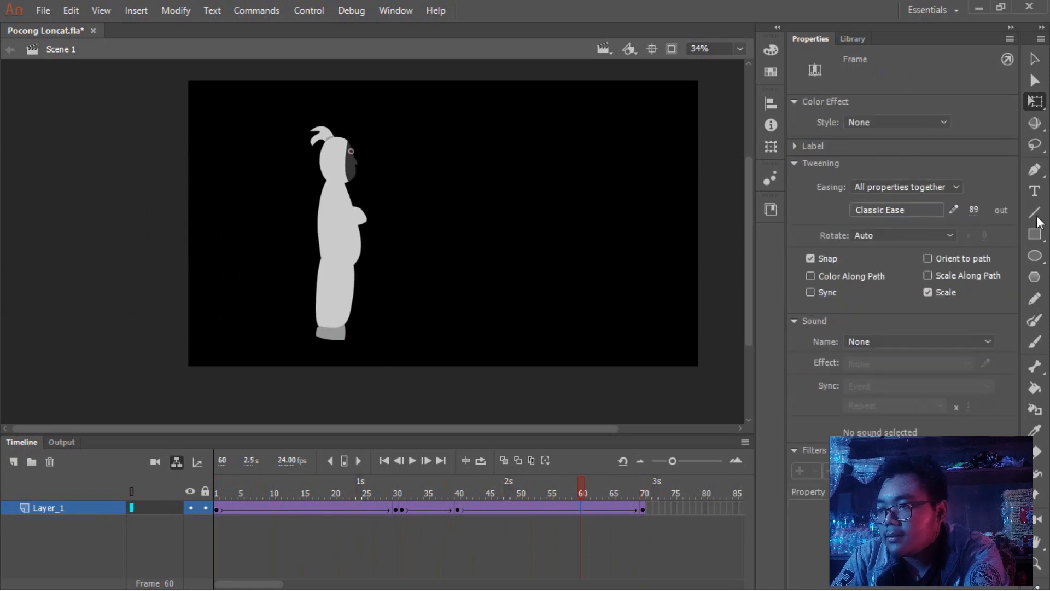
left_click_drag(582, 493, 137, 465)
key("Return")
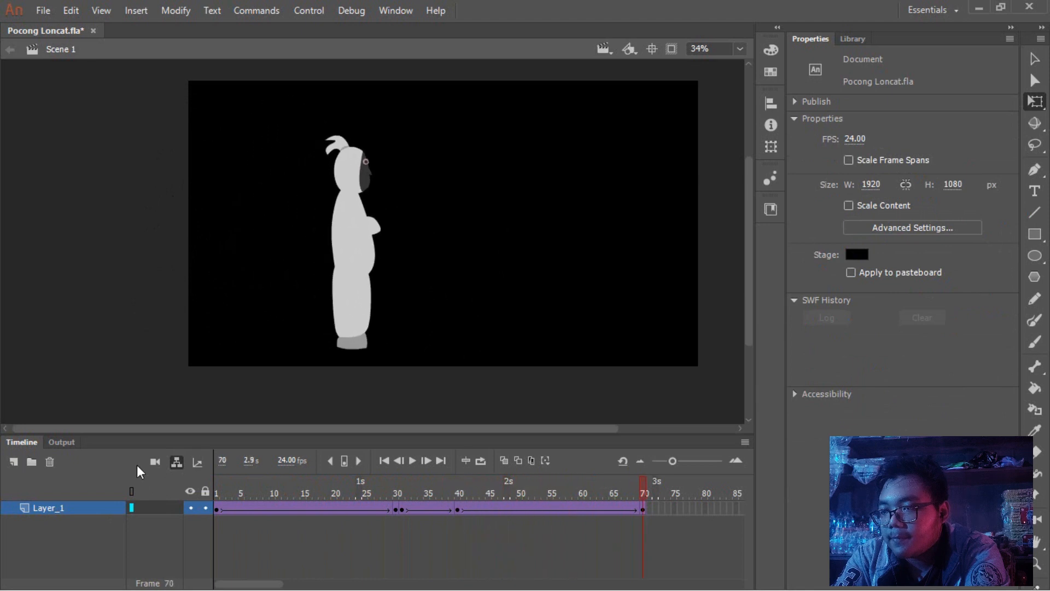
Step: Insert a keyframe at frame 71 and set the Pocong instance's looping there to Single Frame
left_click(372, 263)
left_click(398, 243)
left_click_drag(399, 243, 355, 254)
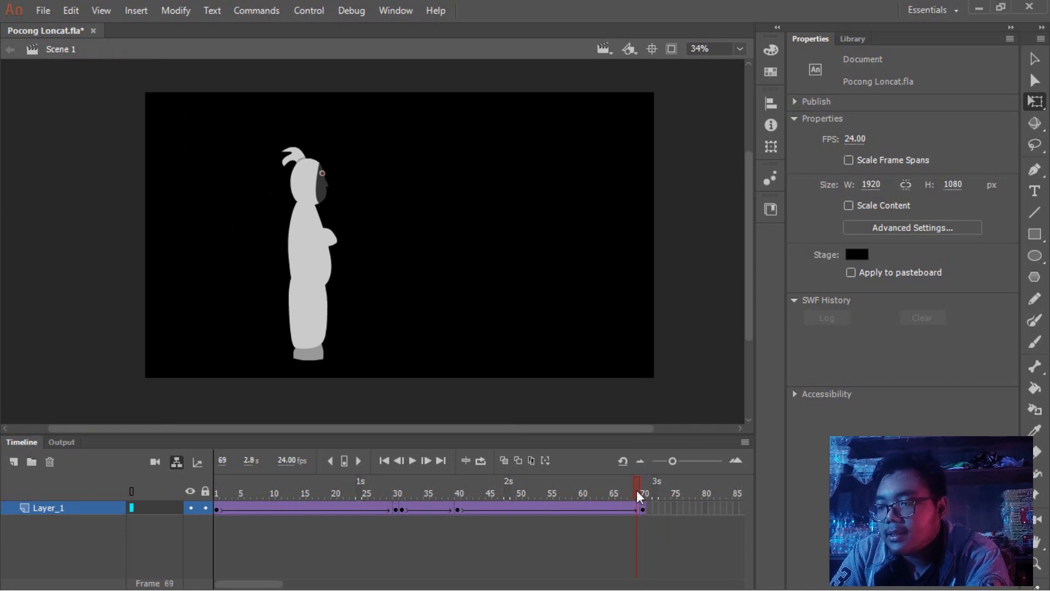
right_click(653, 512)
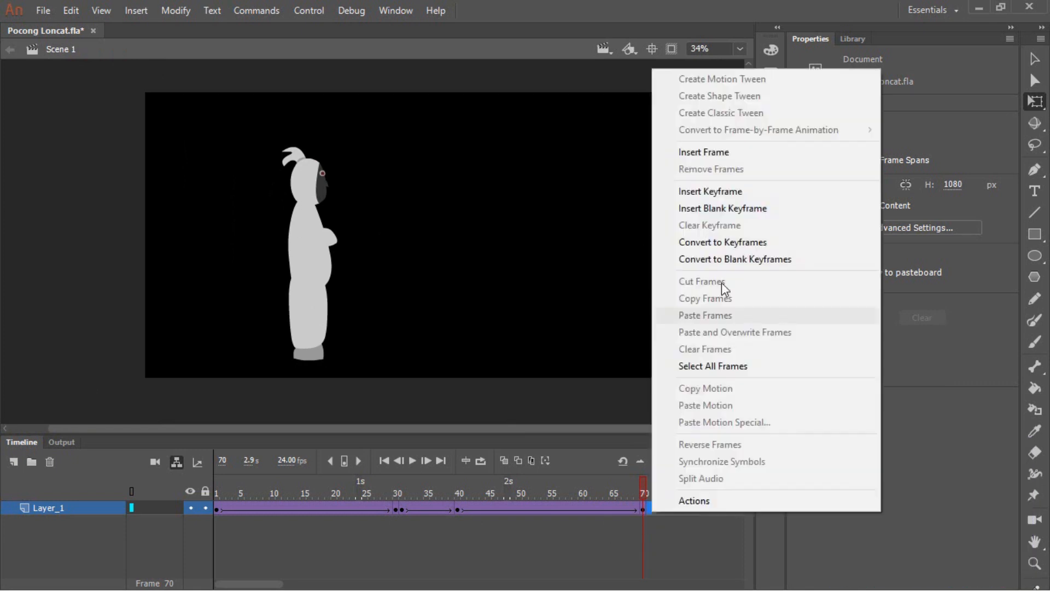
left_click(711, 192)
left_click(291, 250)
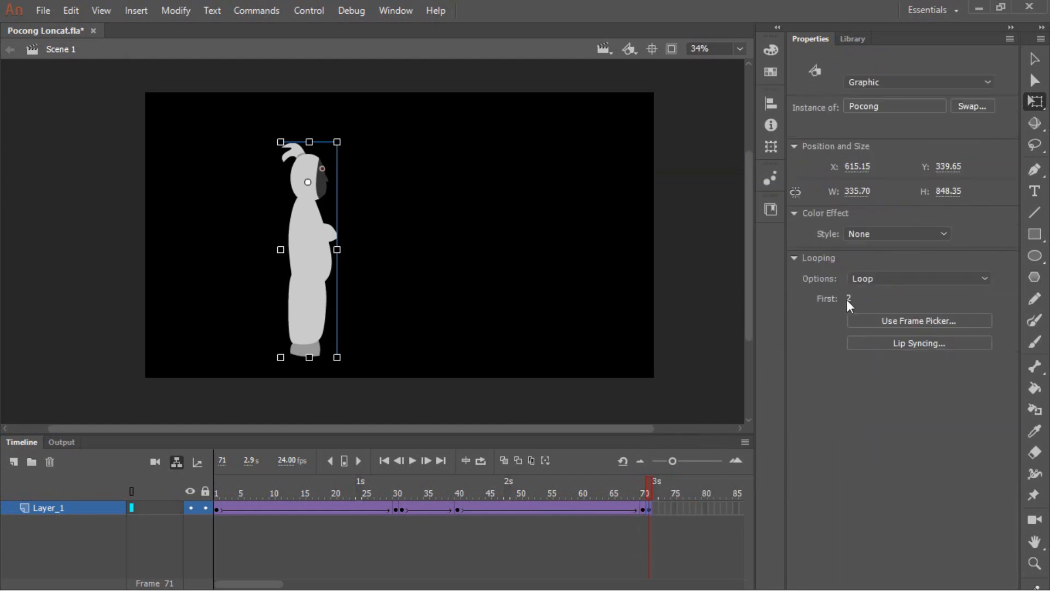
left_click(897, 278)
left_click(876, 324)
Step: Insert keyframes at frames 80 and 110 for the third hop
right_click(707, 509)
left_click(755, 148)
right_click(706, 509)
left_click(775, 189)
left_click(523, 527)
right_click(673, 511)
left_click(732, 190)
Step: Set the Pocong instance's looping at frame 80 back to Loop
left_click(516, 495)
left_click(490, 513)
left_click(316, 276)
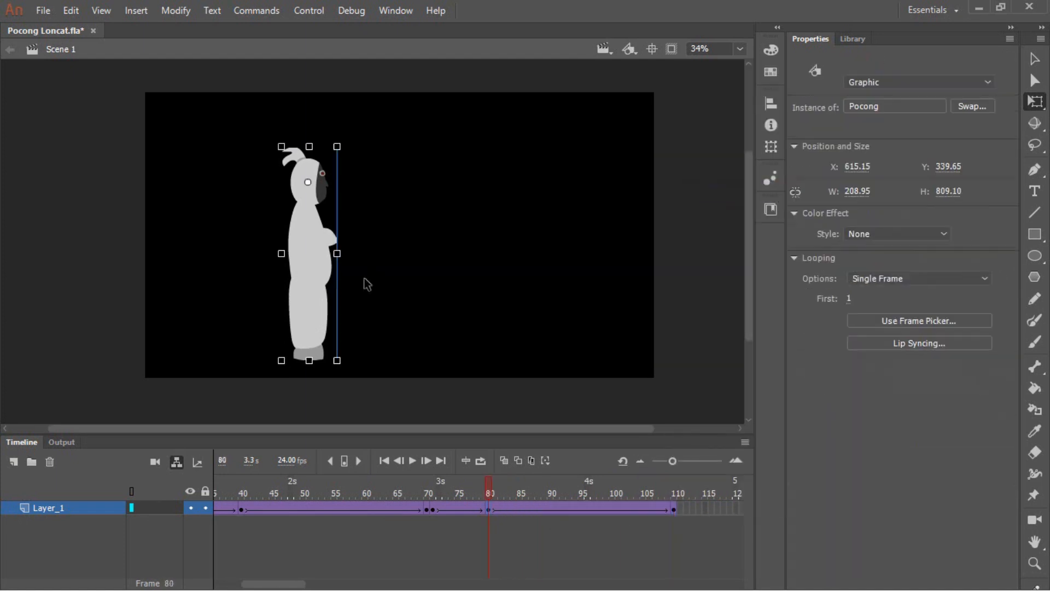
left_click(882, 311)
Step: Move the Pocong instance at frame 110 forward to about X 1035 and ease out the tween between frames 80 and 110
left_click(674, 509)
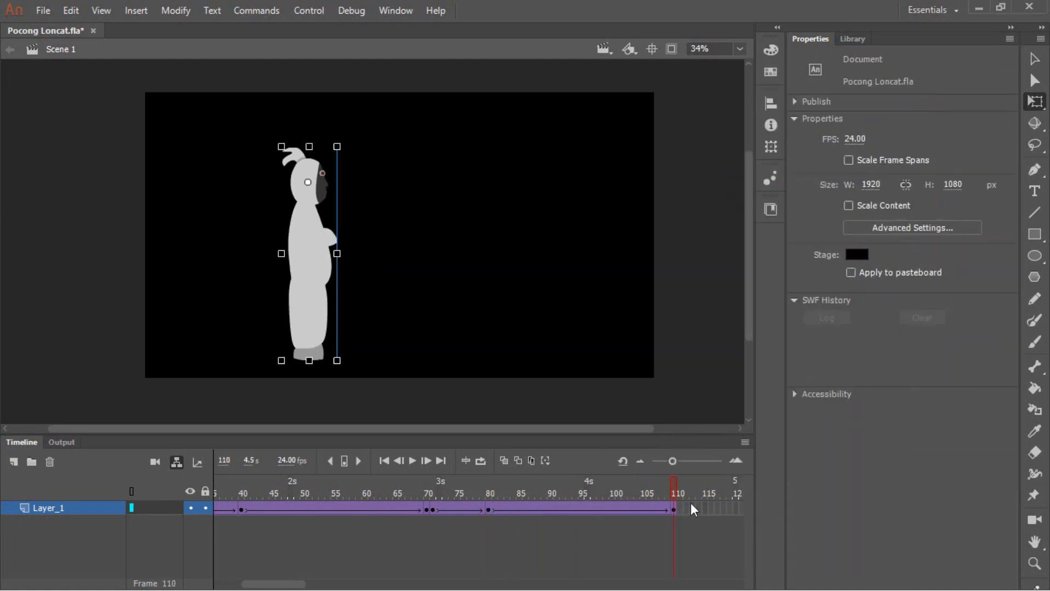
left_click_drag(311, 305, 424, 320)
left_click_drag(489, 496, 708, 504)
left_click(613, 510)
left_click_drag(975, 212, 1037, 212)
Step: Insert a keyframe at frame 111 to begin the pause after the third hop
mouse_move(614, 488)
left_mouse_down()
mouse_move(832, 477)
mouse_move(509, 493)
mouse_move(617, 495)
left_mouse_up()
right_click(618, 509)
left_click(703, 181)
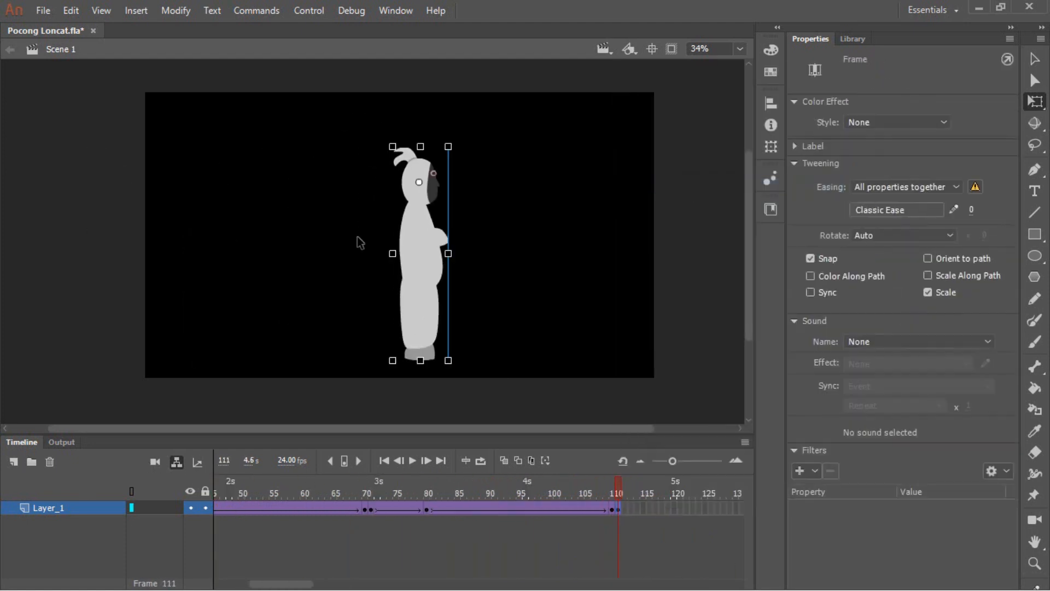
left_click(615, 502)
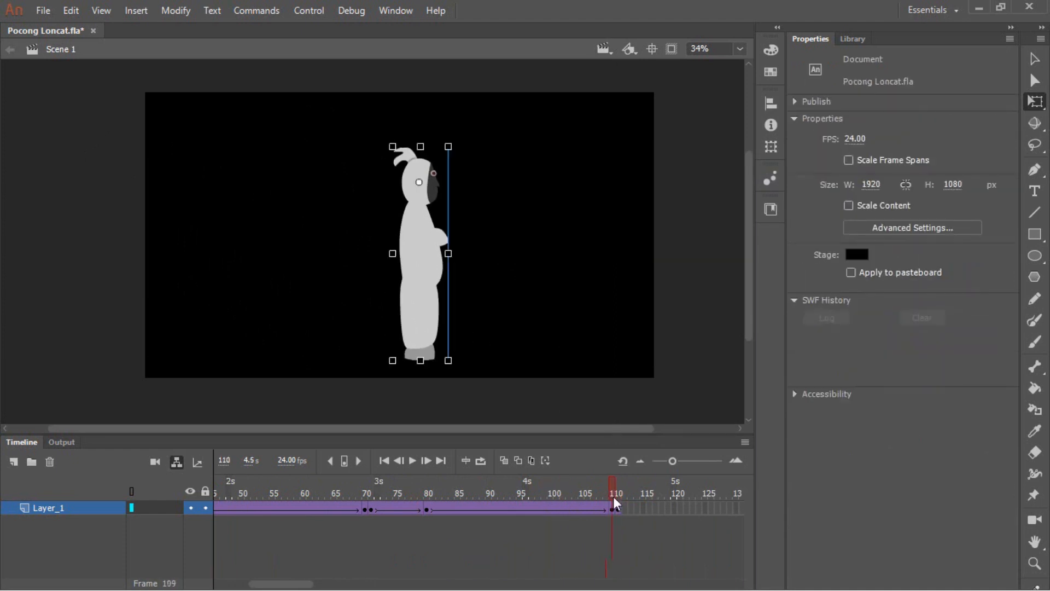
Step: Insert keyframes at frames 120 and 150 for the fourth hop
right_click(675, 513)
left_click(727, 151)
right_click(676, 512)
left_click(736, 190)
left_click(693, 511)
right_click(645, 506)
left_click(735, 185)
Step: Move the Pocong instance at frame 150 forward to about X 1580 and scrub back through the hop
left_click(459, 507)
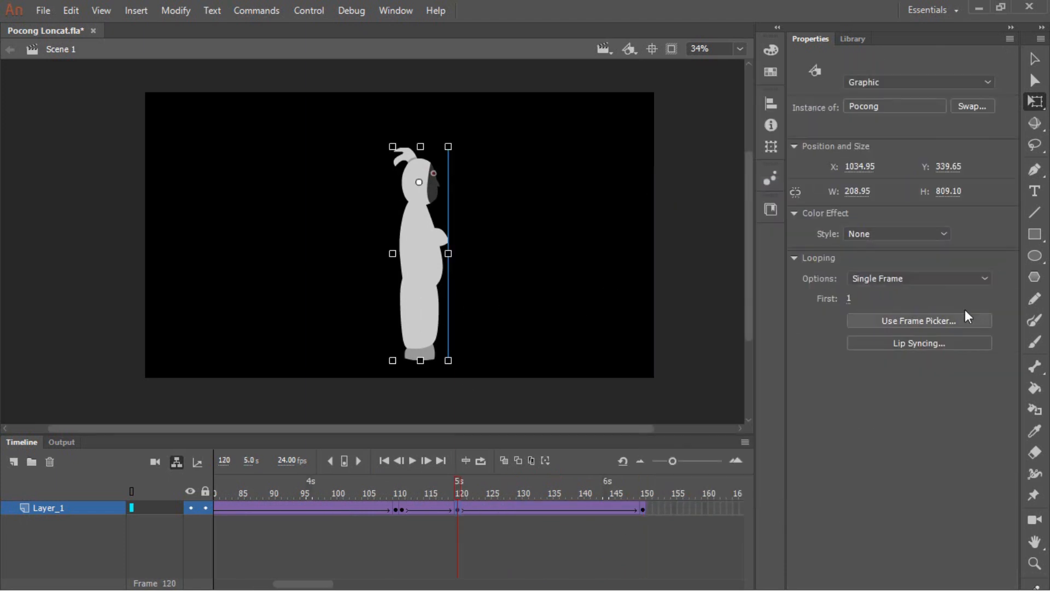
left_click(643, 509)
left_click_drag(424, 290, 569, 290)
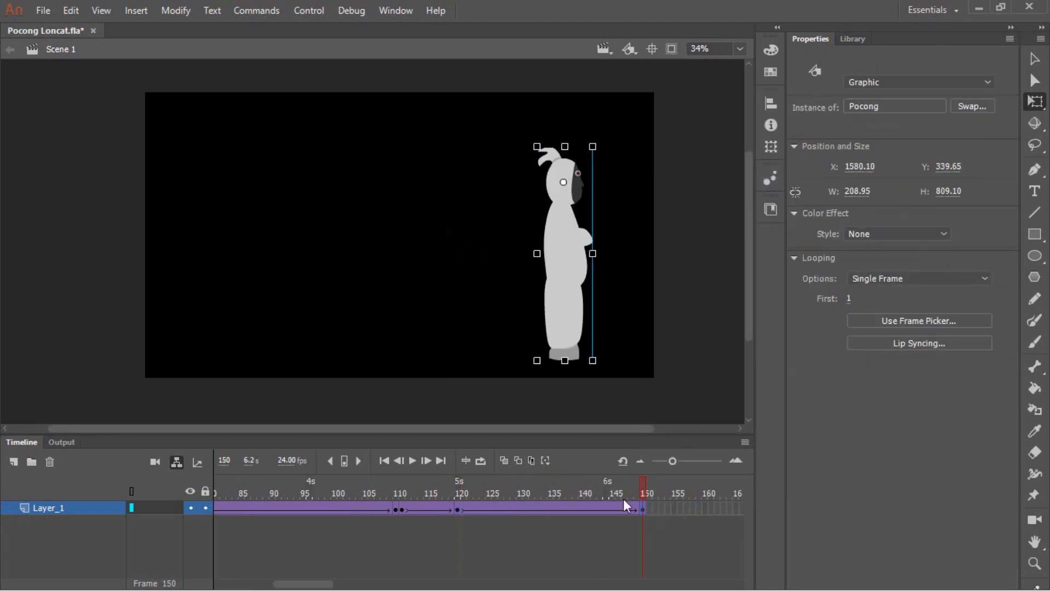
left_click_drag(625, 495, 571, 494)
Step: Ease out the tween between frames 120 and 150 and scrub through the fourth hop
left_click(581, 509)
left_click_drag(974, 214, 1045, 214)
left_click_drag(585, 492, 861, 466)
left_click_drag(217, 500, 453, 512)
Step: Insert a keyframe at frame 151 to begin the pause after the fourth hop
right_click(526, 509)
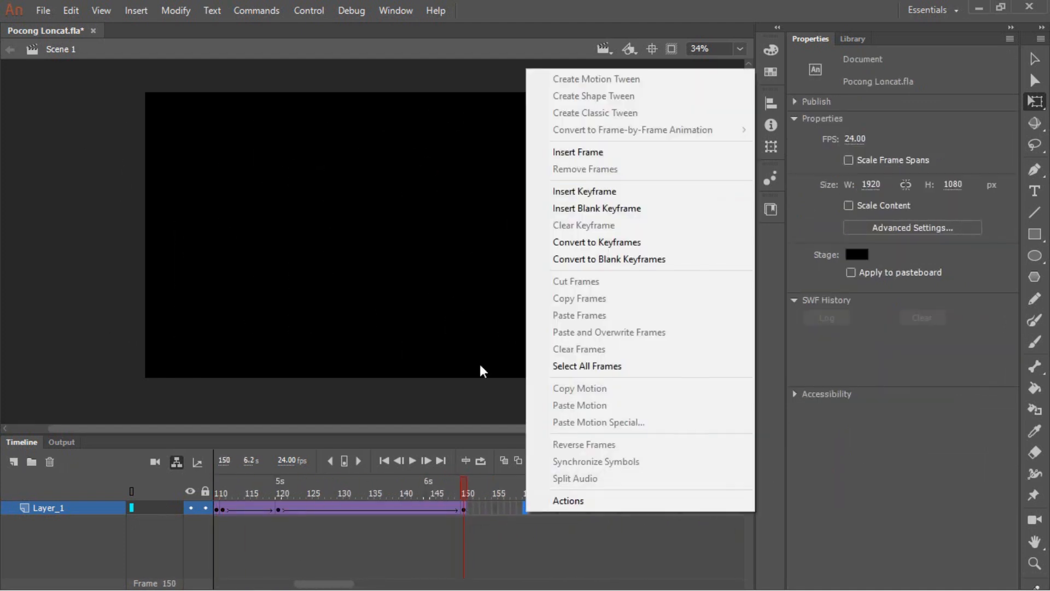
right_click(465, 508)
left_click(516, 146)
right_click(472, 511)
left_click(526, 190)
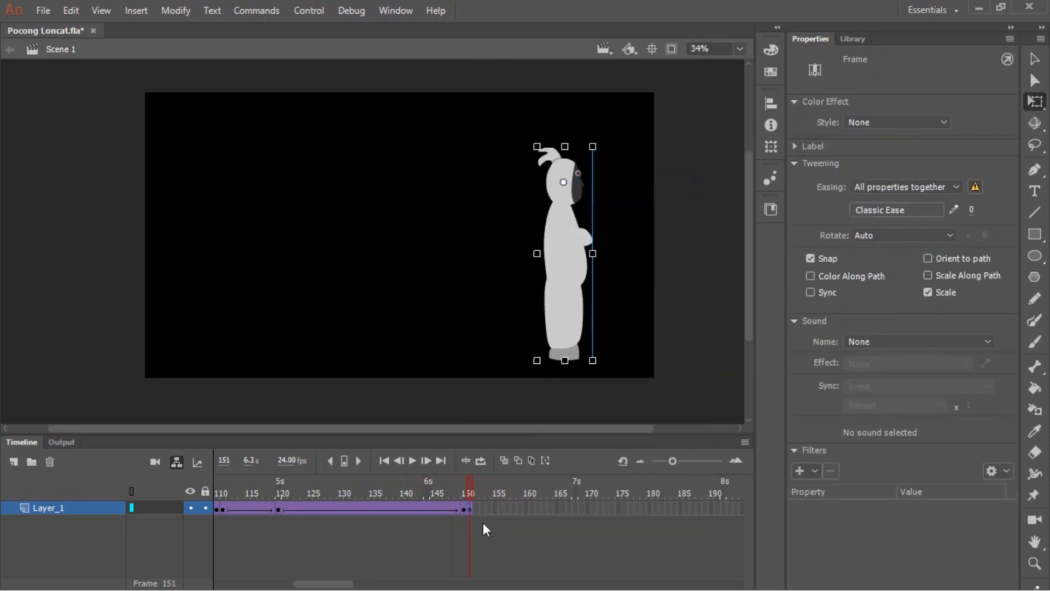
Step: Insert keyframes at frames 160 and 180 for the last hop
right_click(527, 510)
left_click(553, 147)
right_click(526, 510)
left_click(552, 190)
right_click(651, 509)
left_click(681, 189)
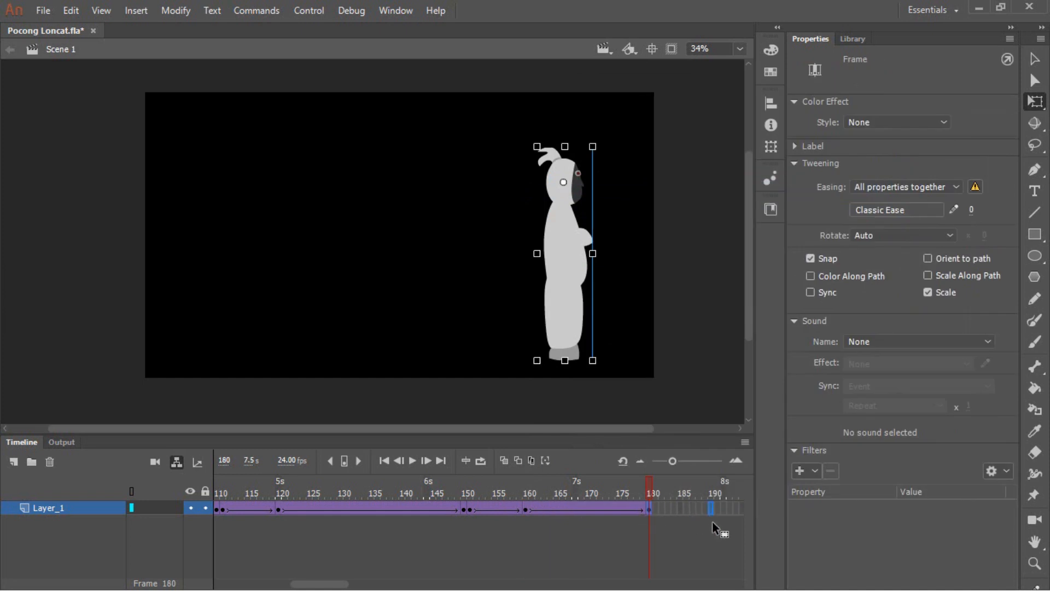
Step: Set the Pocong instance's looping at frame 160 back to Loop
left_click(526, 509)
left_click(565, 265)
left_click(909, 278)
left_click(906, 310)
Step: Move the Pocong instance at the last keyframe forward past the stage's right edge and play back the hops
left_click_drag(529, 494, 723, 493)
left_click_drag(569, 307, 694, 330)
key("Return")
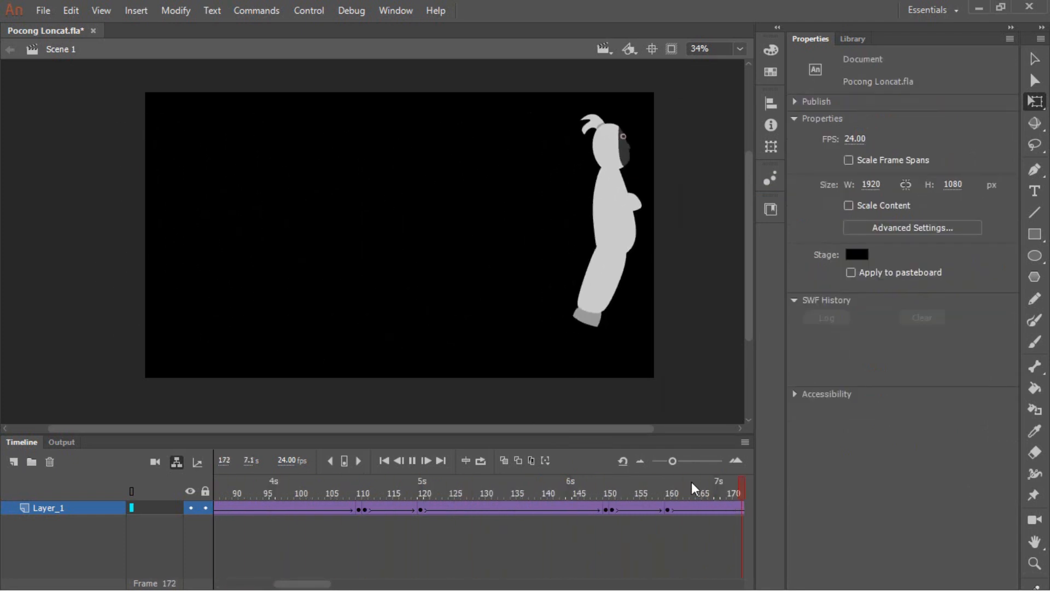
key("Return")
Step: Open the Pocong symbol from frame 1 and rotate its head further back at frame 10
left_click(216, 494)
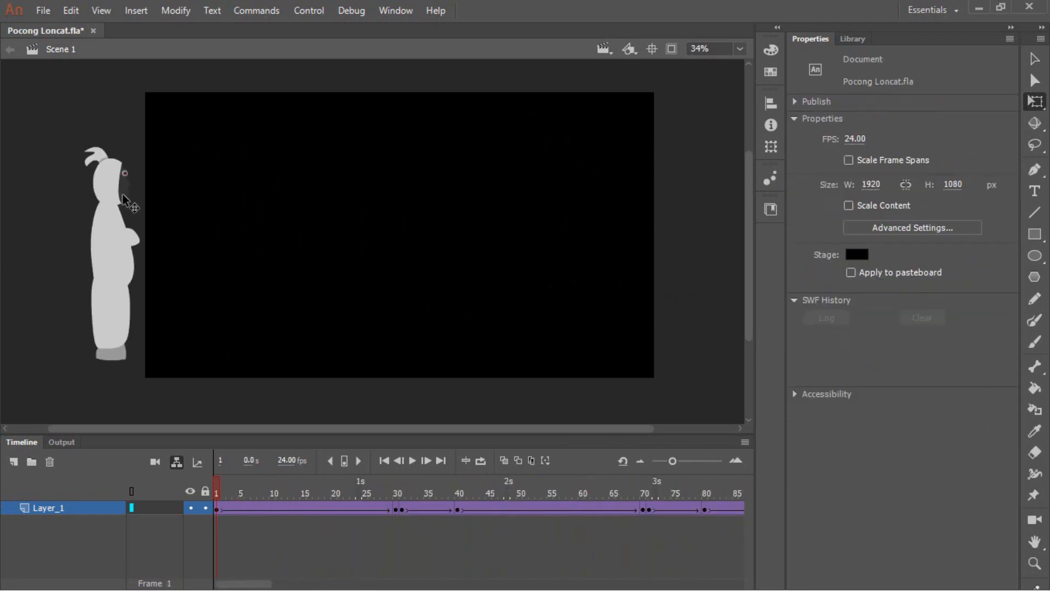
double_click(127, 210)
left_click(272, 508)
left_click_drag(336, 243, 336, 296)
left_click_drag(107, 107, 298, 197)
left_click_drag(292, 300, 303, 267)
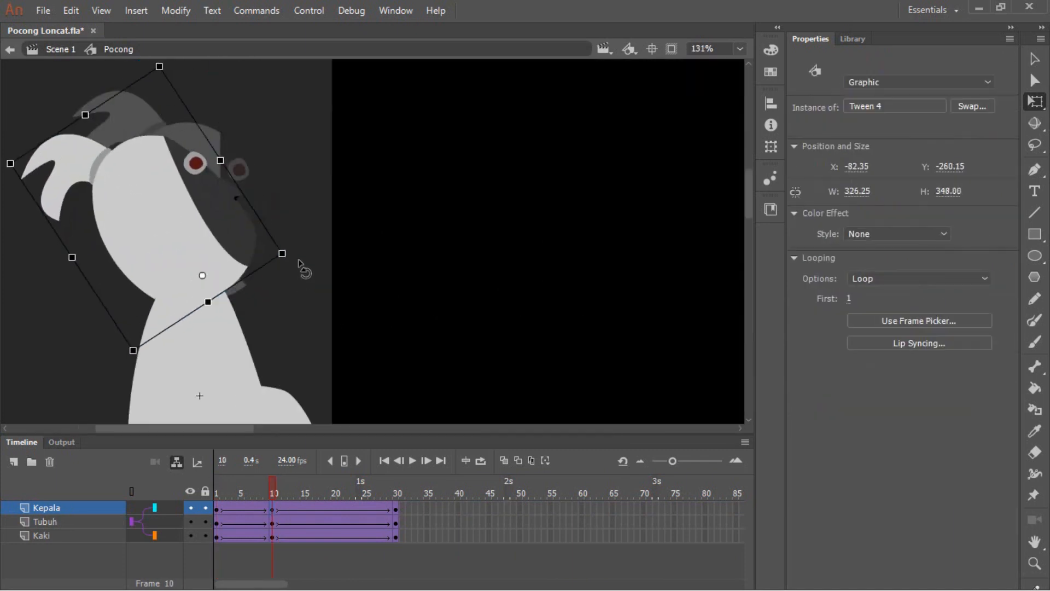
Step: Open the head's Tween 4 symbol to inspect its shapes and return to Scene 1
left_click_drag(309, 200, 563, 224)
double_click(436, 267)
left_click(300, 293)
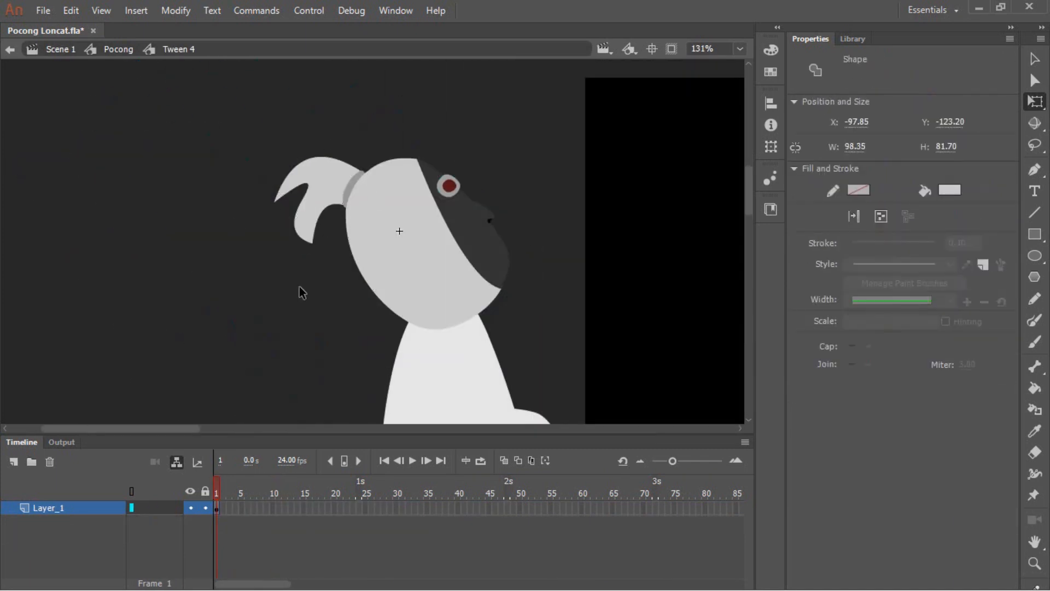
double_click(292, 289)
double_click(259, 298)
Step: Play the whole hopping animation in Scene 1 and test the movie
scroll(258, 298, "down", 6)
left_click_drag(259, 306, 382, 248)
key("Return")
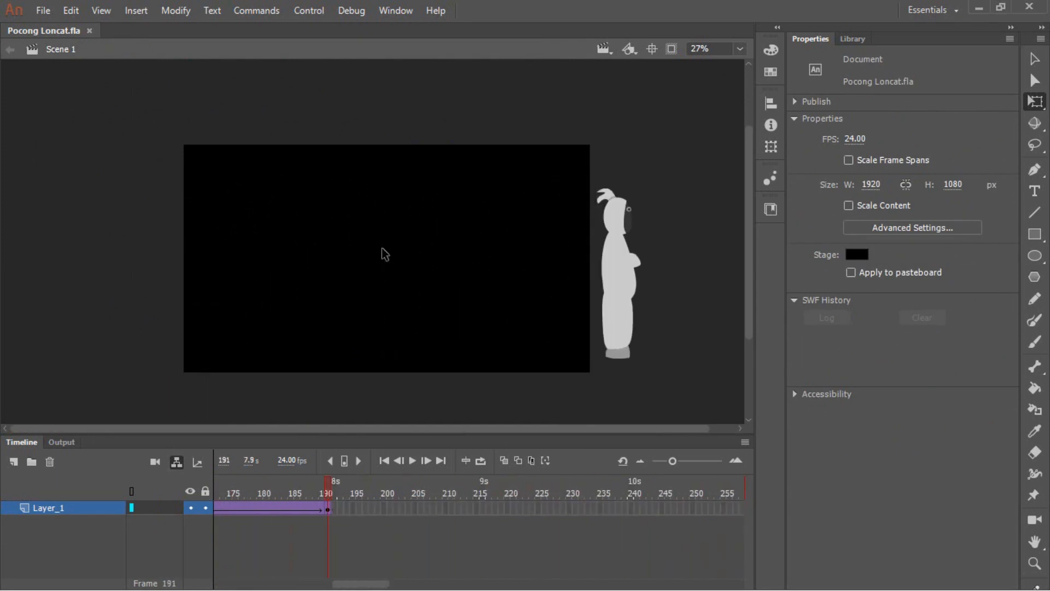
key("ctrl+Return")
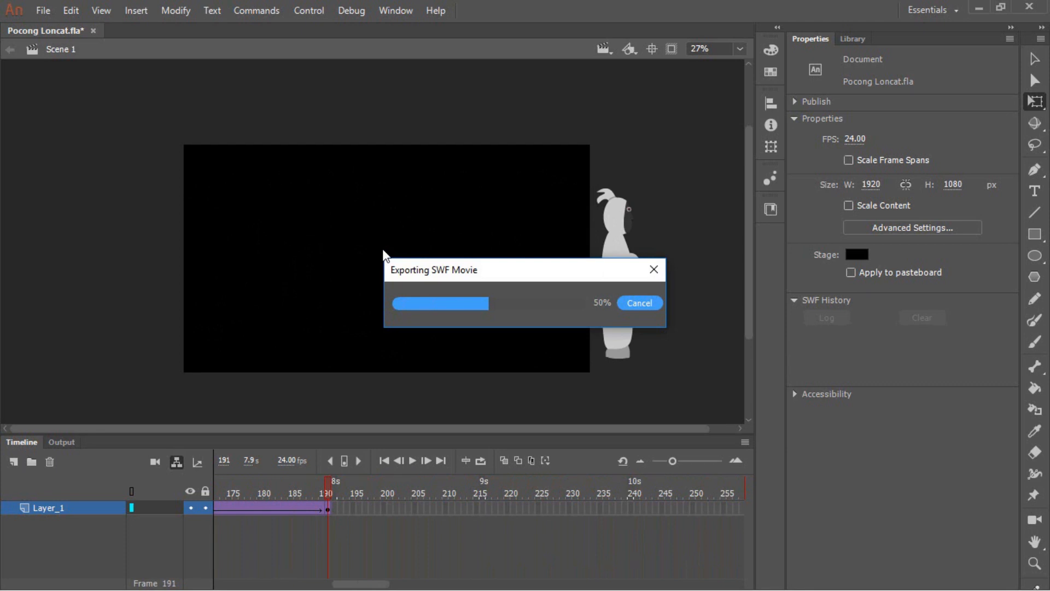